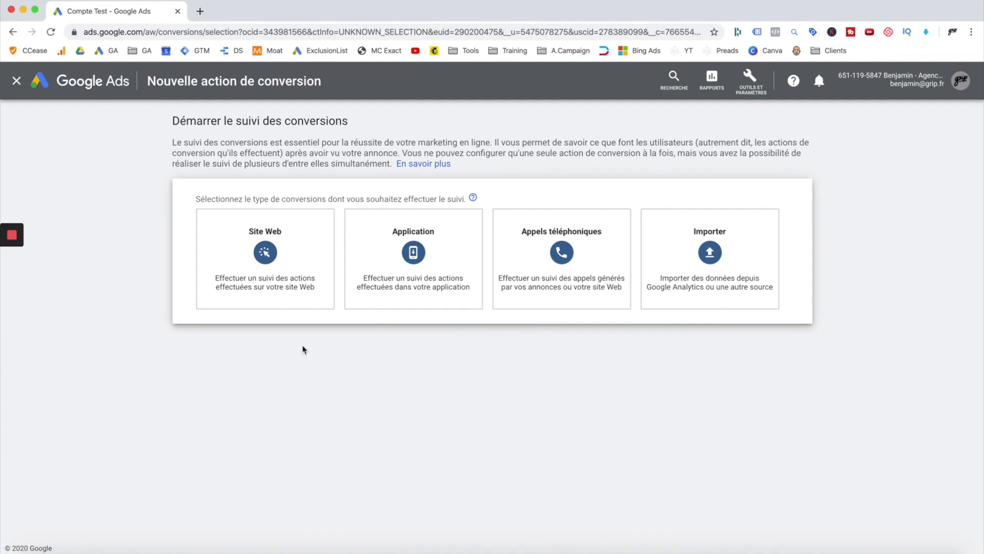
- Start a website conversion action and set its category to Prospect
{"action": "mouse_move", "coordinate": [281, 285]}
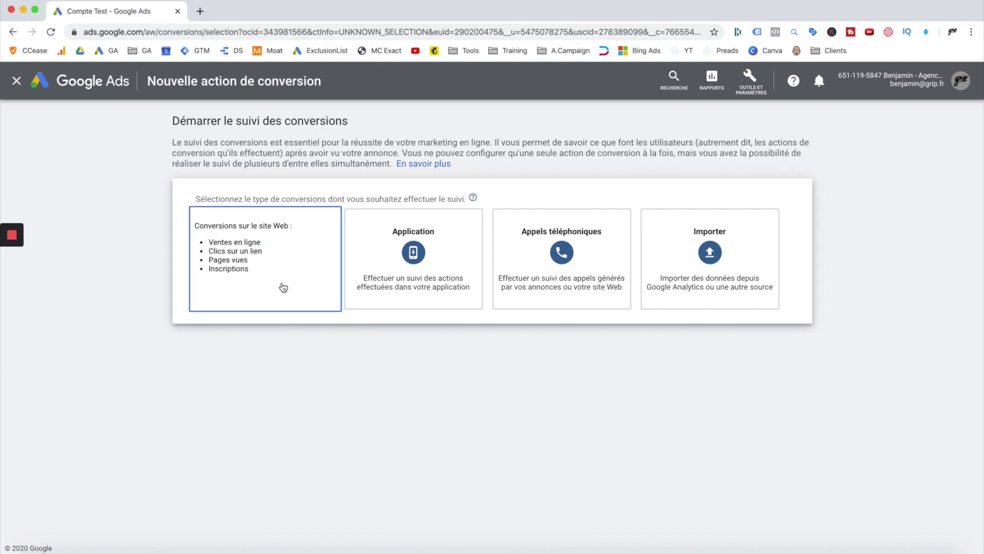
{"action": "left_click", "coordinate": [281, 263]}
{"action": "scroll", "coordinate": [303, 257], "scroll_direction": "down", "scroll_amount": 3}
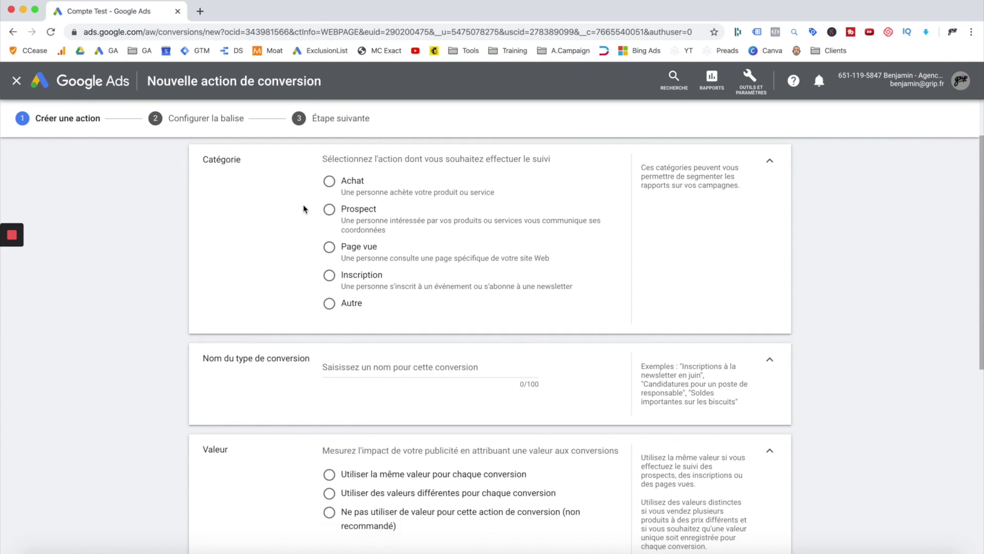
{"action": "left_click", "coordinate": [328, 209]}
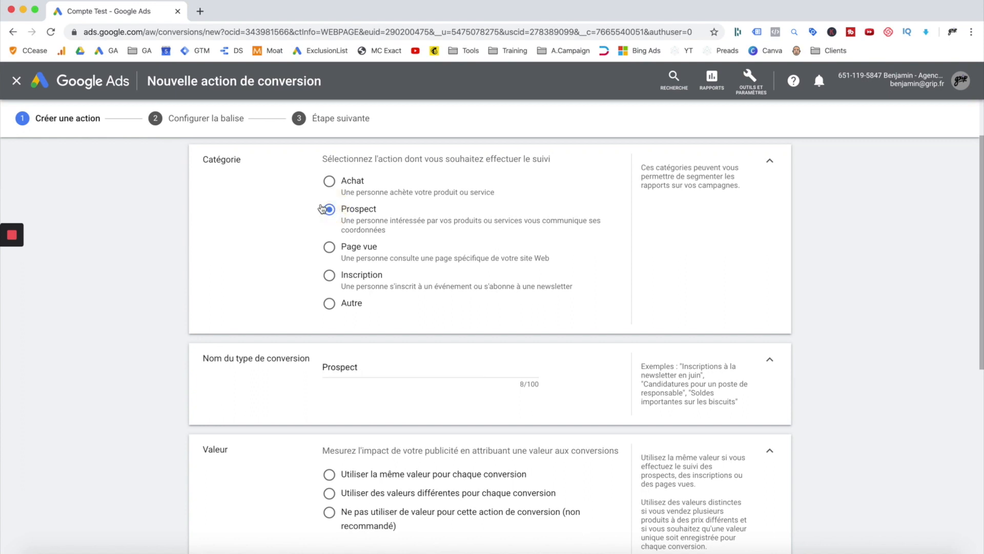
- Replace the conversion action's name with "Lead"
{"action": "scroll", "coordinate": [306, 205], "scroll_direction": "down", "scroll_amount": 1}
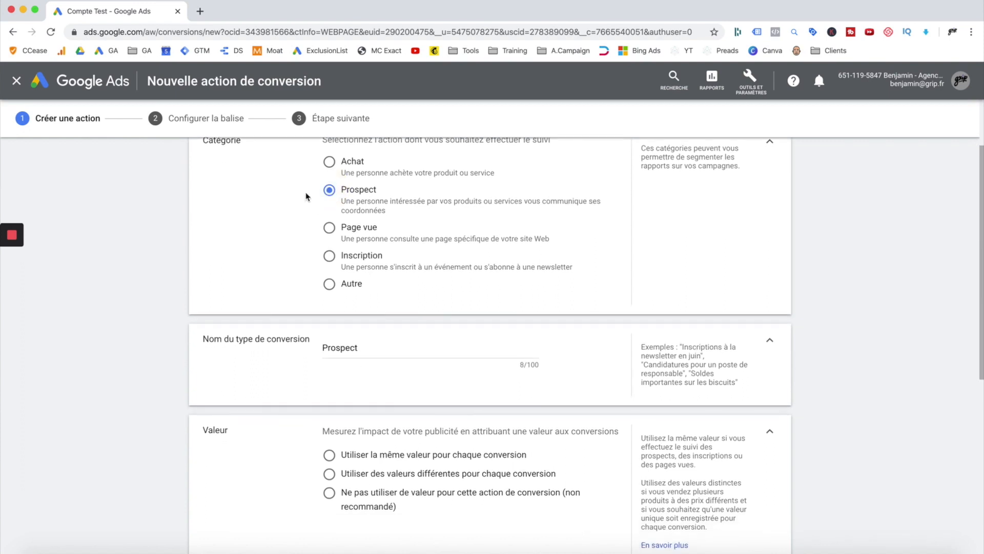
{"action": "scroll", "coordinate": [262, 222], "scroll_direction": "down", "scroll_amount": 1}
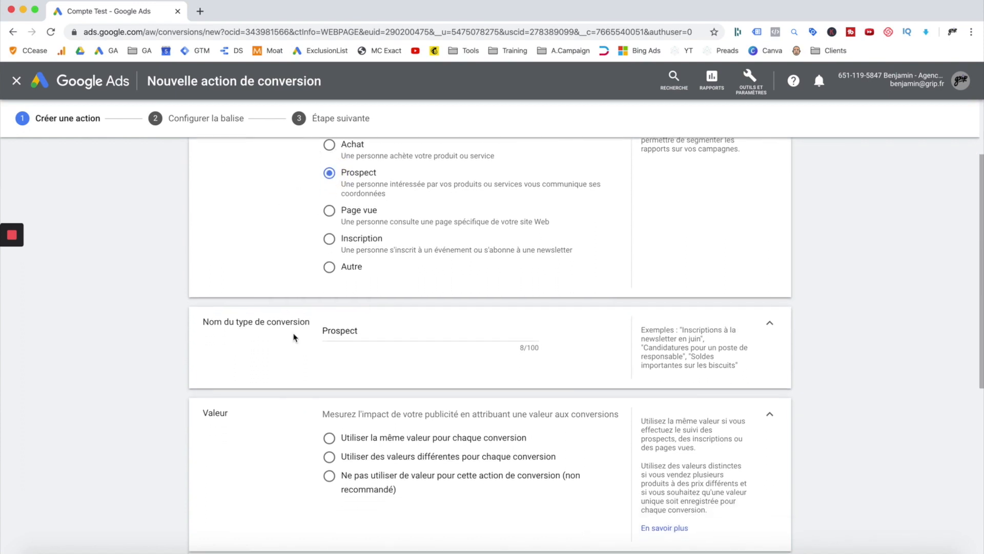
{"action": "scroll", "coordinate": [377, 353], "scroll_direction": "up", "scroll_amount": 1}
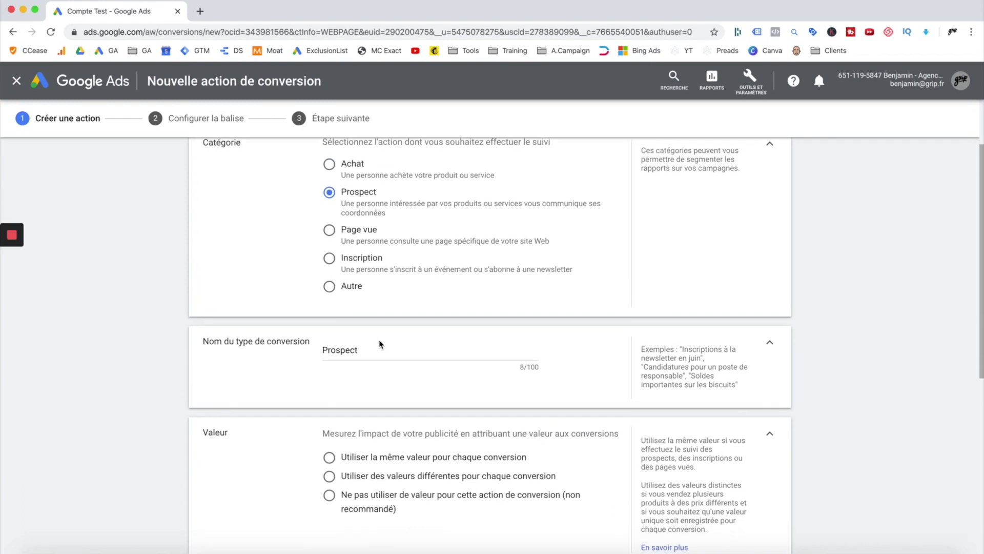
{"action": "left_click_drag", "start_coordinate": [377, 352], "coordinate": [323, 349]}
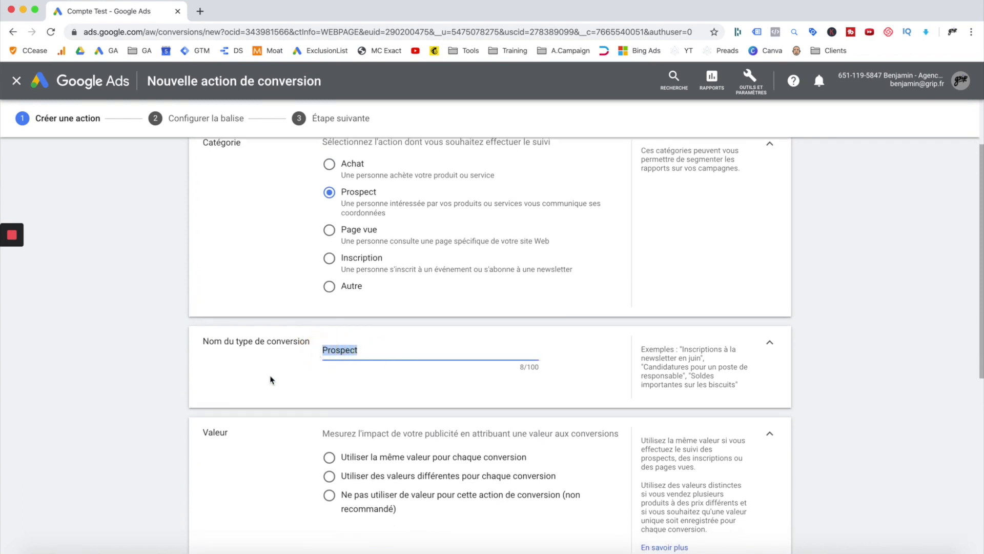
{"action": "scroll", "coordinate": [270, 380], "scroll_direction": "down", "scroll_amount": 1}
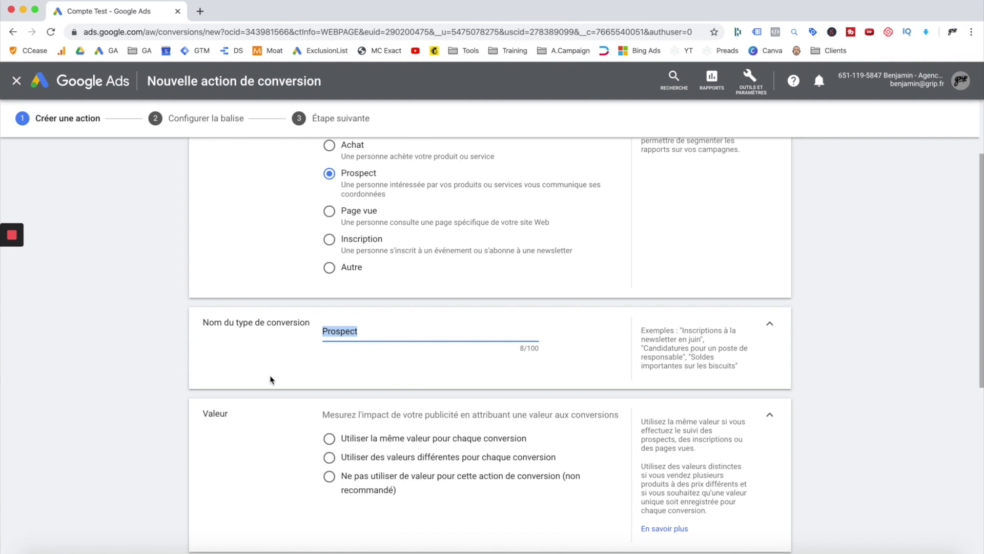
{"action": "key", "text": "BackSpace"}
{"action": "type", "text": "Lead"}
- Set the conversion action to use no value (Ne pas utiliser de valeur pour cette action de conversion)
{"action": "scroll", "coordinate": [220, 387], "scroll_direction": "down", "scroll_amount": 5}
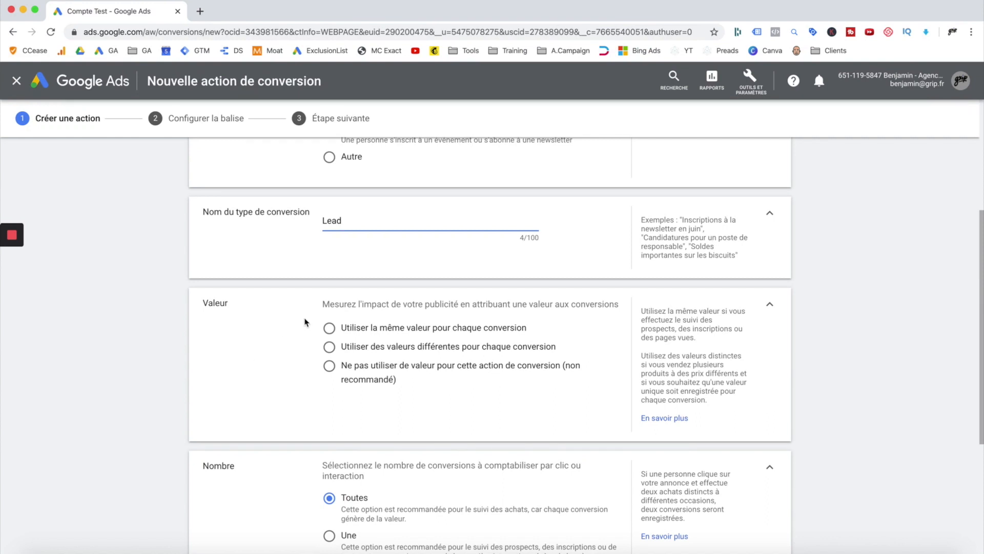
{"action": "scroll", "coordinate": [306, 322], "scroll_direction": "down", "scroll_amount": 1}
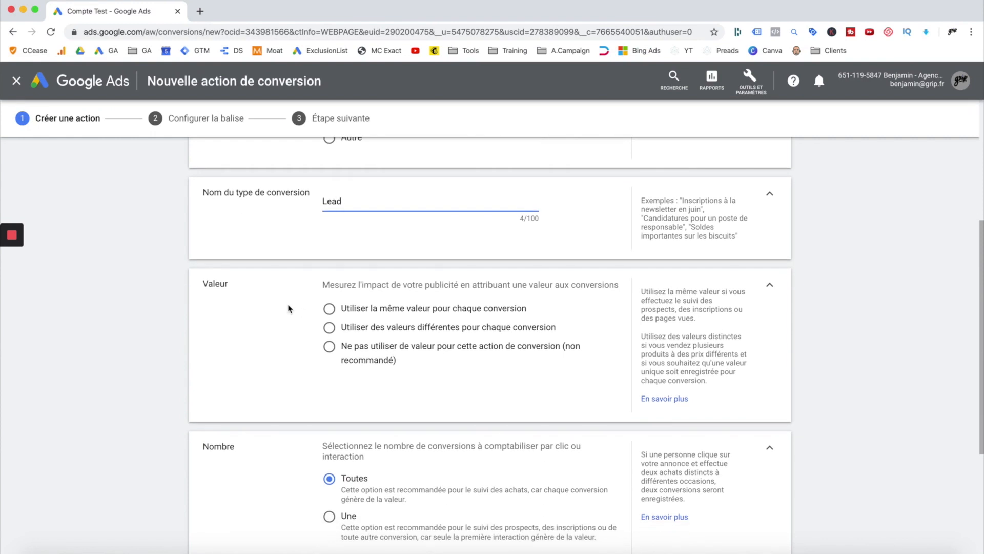
{"action": "scroll", "coordinate": [289, 308], "scroll_direction": "down", "scroll_amount": 2}
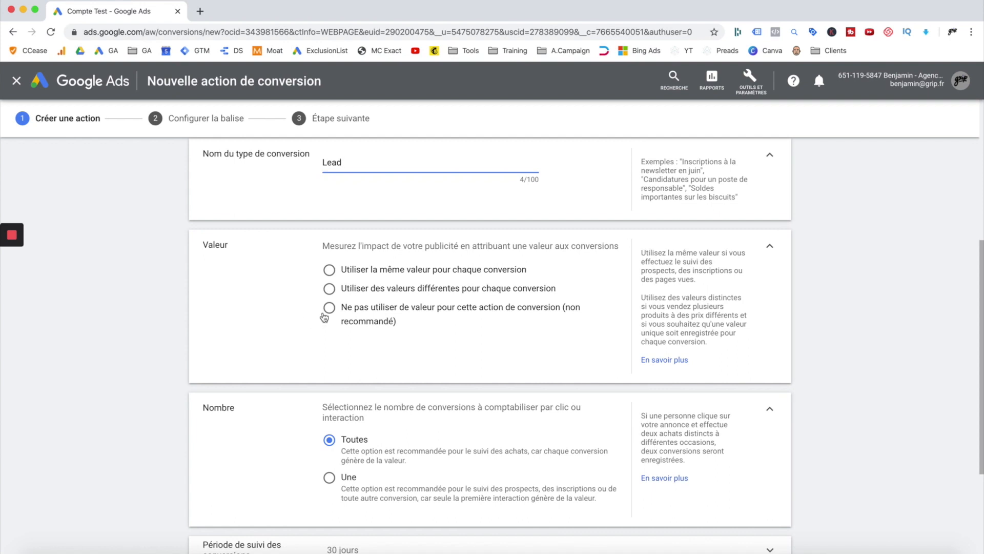
{"action": "left_click", "coordinate": [329, 313]}
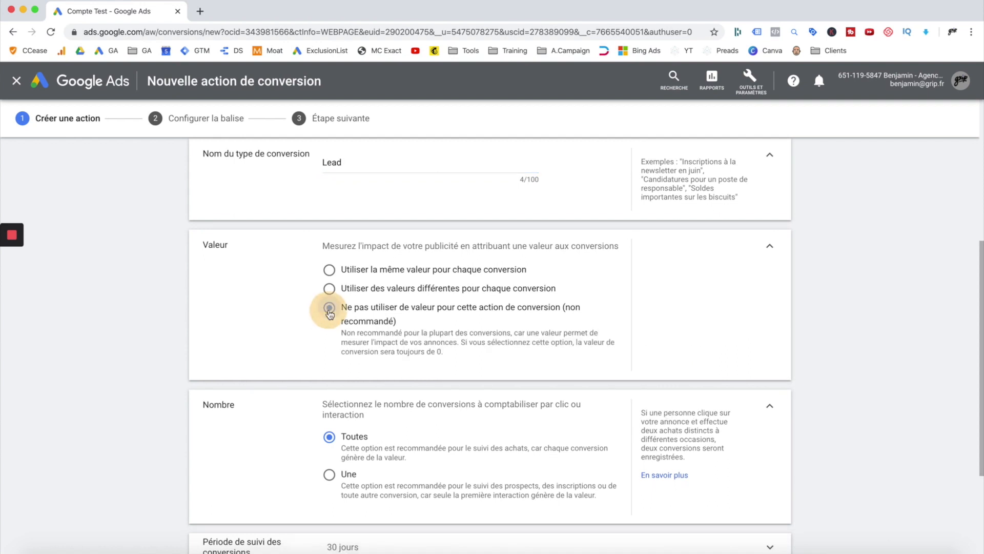
- Set the conversion count to Une, so only one conversion is counted per click or interaction
{"action": "scroll", "coordinate": [308, 342], "scroll_direction": "down", "scroll_amount": 5}
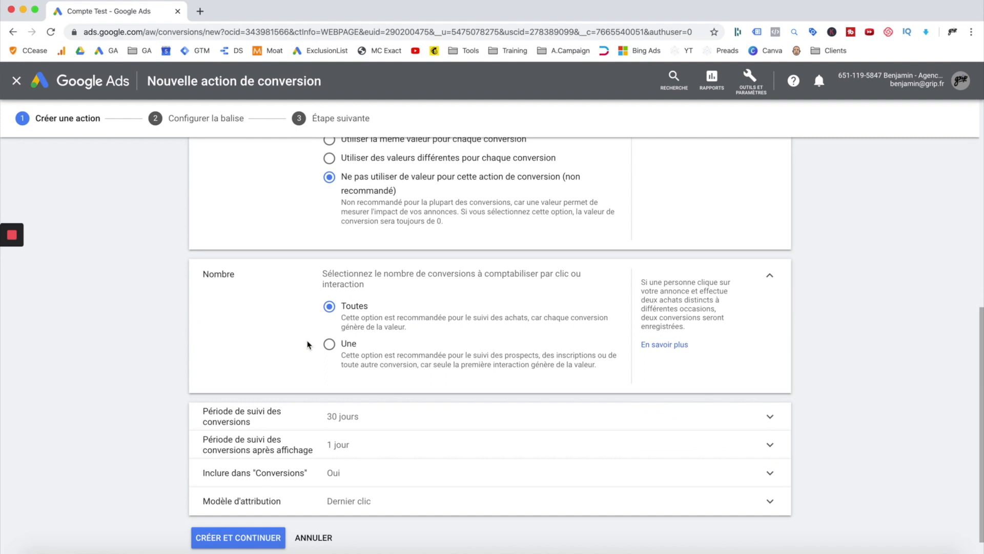
{"action": "scroll", "coordinate": [308, 344], "scroll_direction": "down", "scroll_amount": 1}
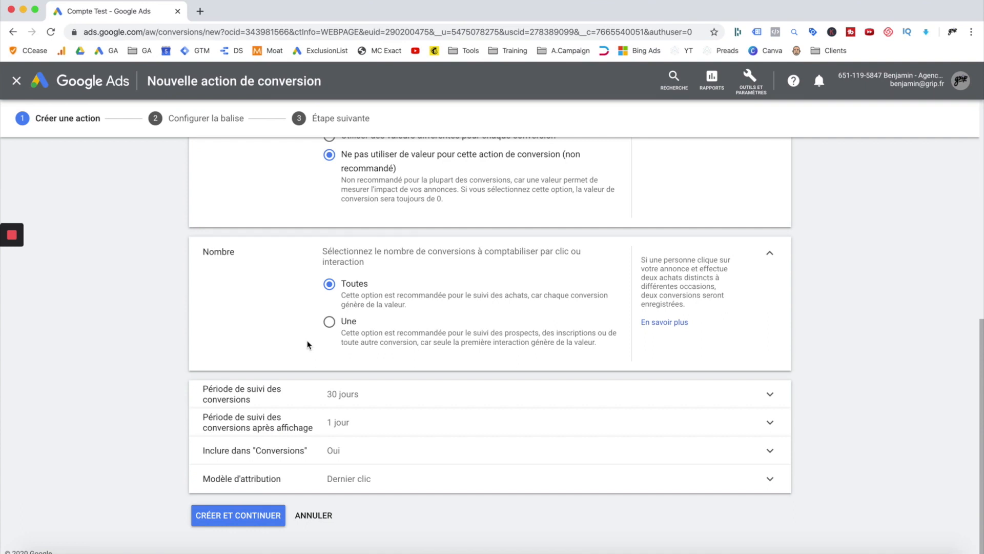
{"action": "left_click", "coordinate": [330, 323]}
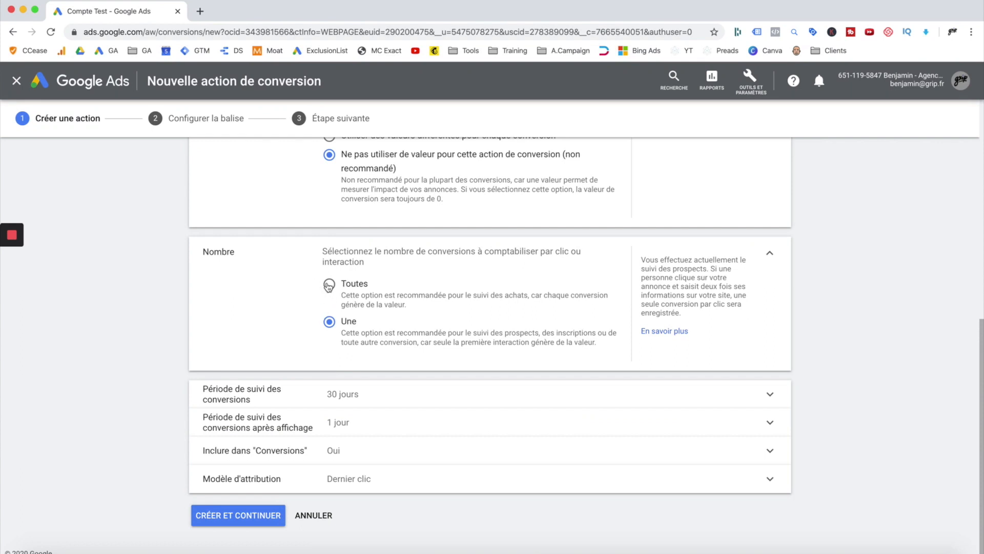
- Set the conversion tracking window (Période de suivi des conversions) to 90 jours
{"action": "scroll", "coordinate": [314, 289], "scroll_direction": "down", "scroll_amount": 1}
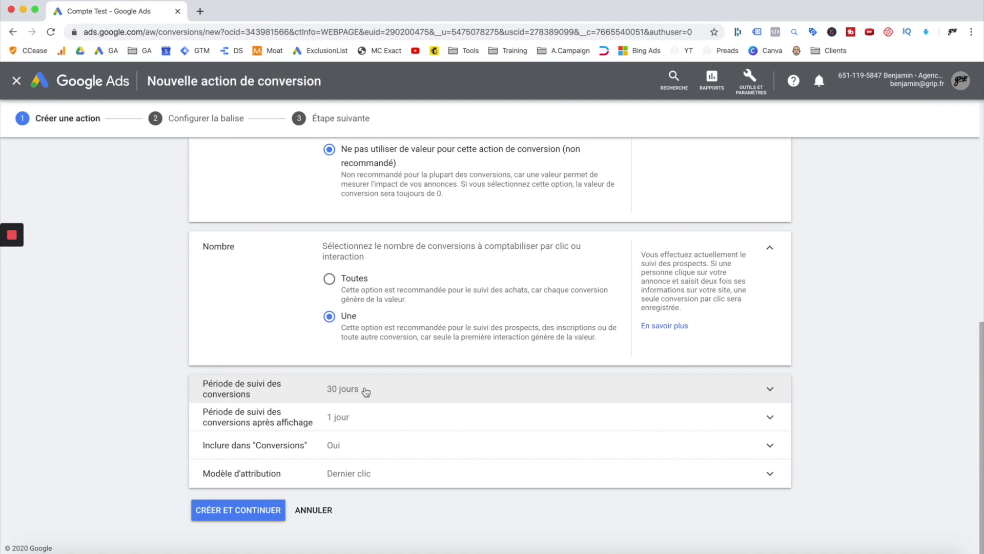
{"action": "left_click", "coordinate": [394, 393]}
{"action": "left_click", "coordinate": [375, 443]}
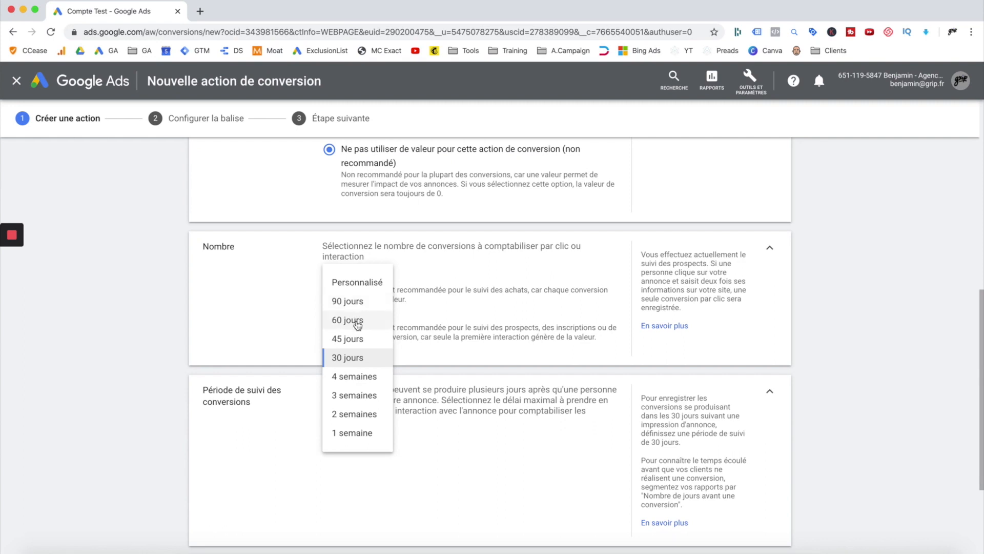
{"action": "left_click", "coordinate": [359, 305]}
- Set the post-view conversion window (Période de suivi des conversions après affichage) to 1 semaine
{"action": "scroll", "coordinate": [329, 355], "scroll_direction": "down", "scroll_amount": 3}
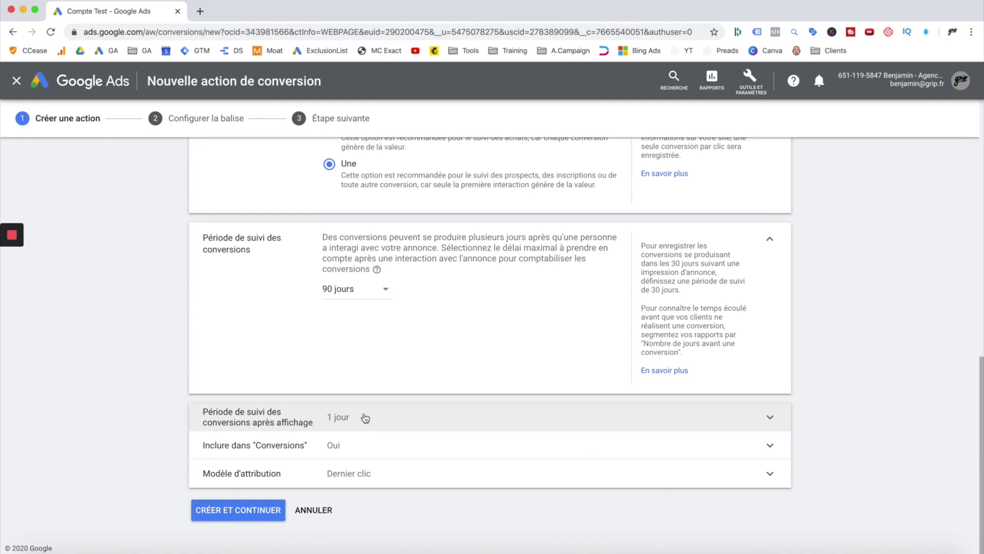
{"action": "left_click", "coordinate": [364, 417]}
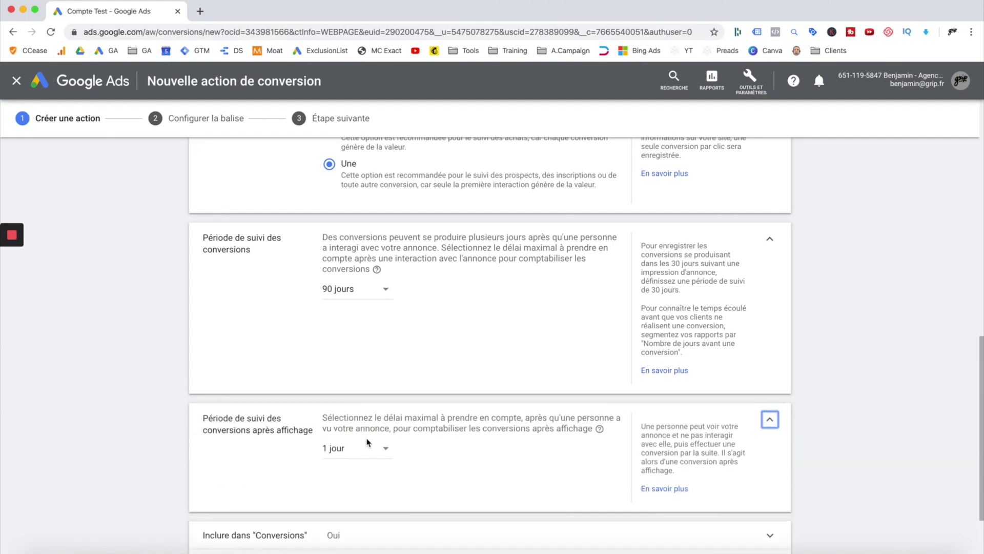
{"action": "left_click", "coordinate": [384, 452]}
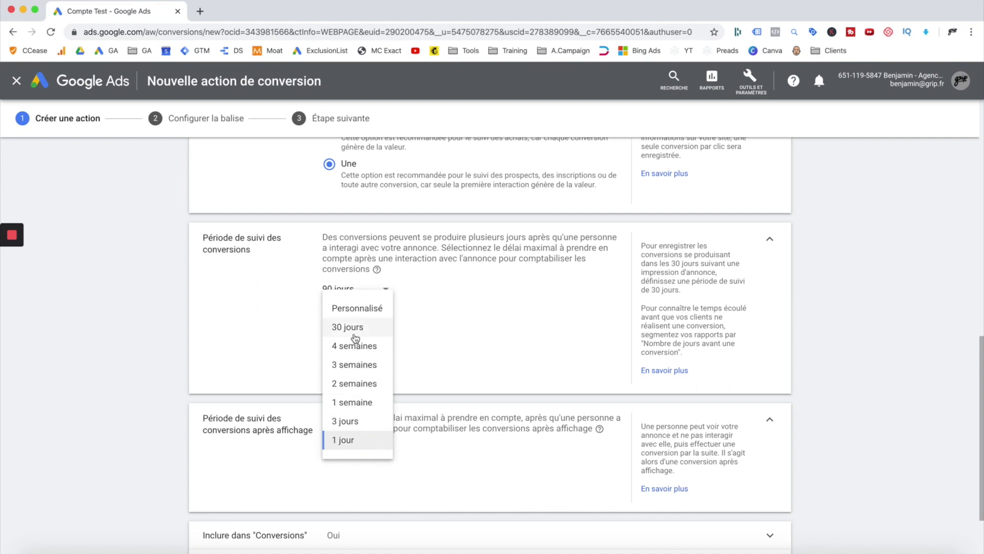
{"action": "left_click", "coordinate": [336, 396]}
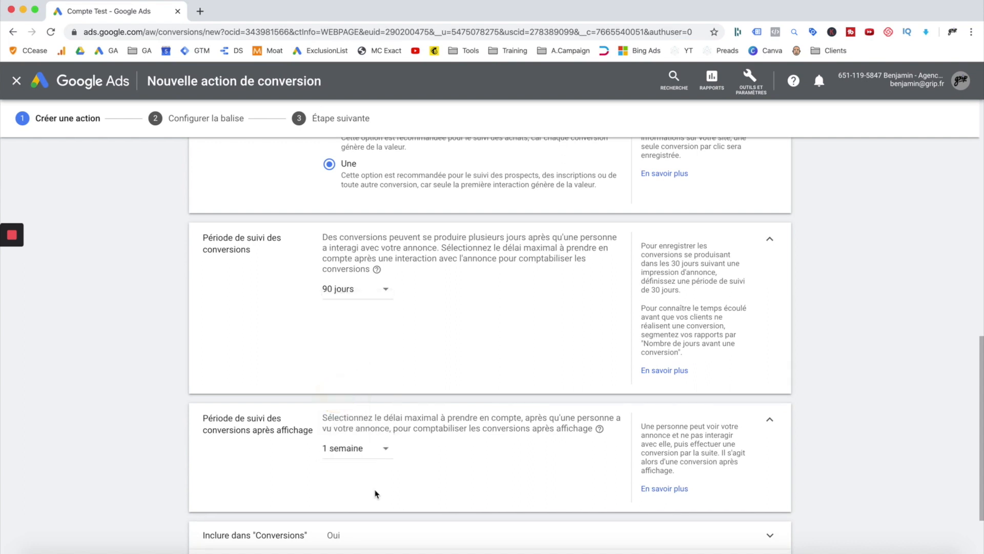
{"action": "scroll", "coordinate": [375, 494], "scroll_direction": "down", "scroll_amount": 3}
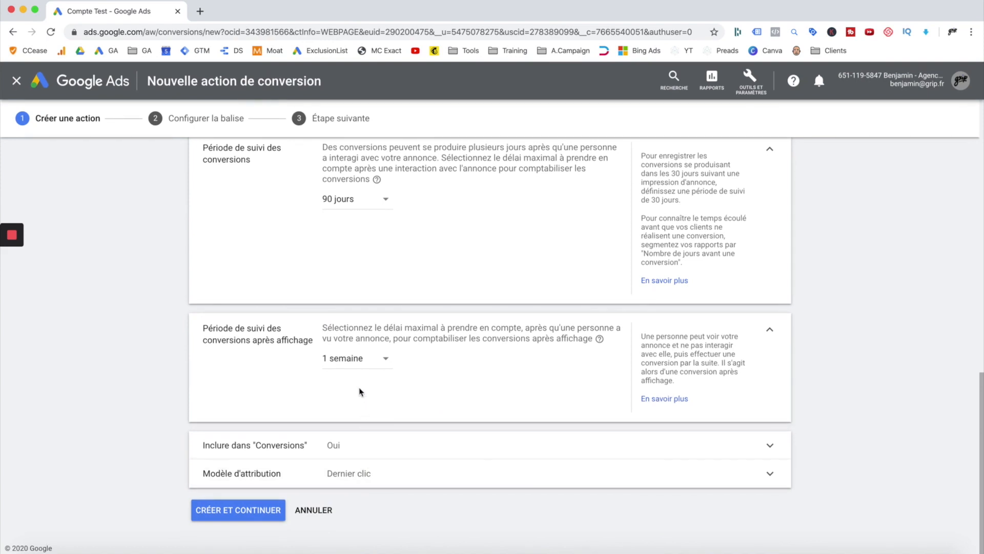
{"action": "left_click", "coordinate": [361, 361]}
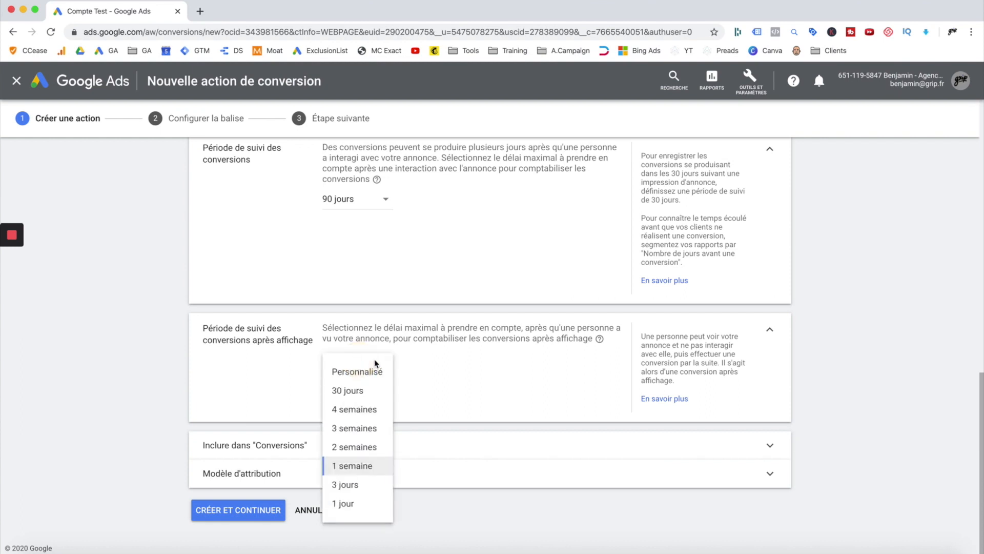
{"action": "left_click", "coordinate": [415, 377]}
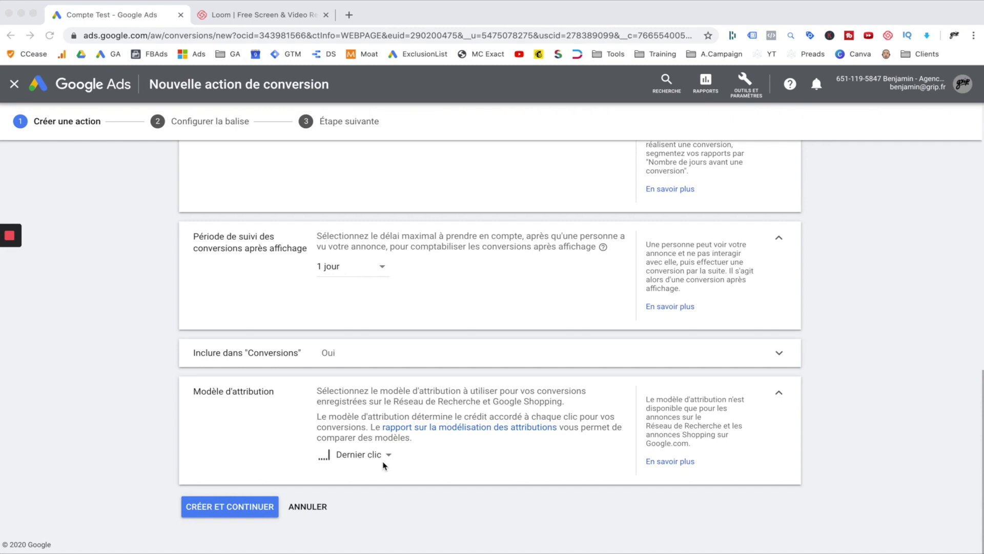
- Set the attribution model to Modèle basé sur la position and create the conversion action
{"action": "left_click", "coordinate": [390, 457]}
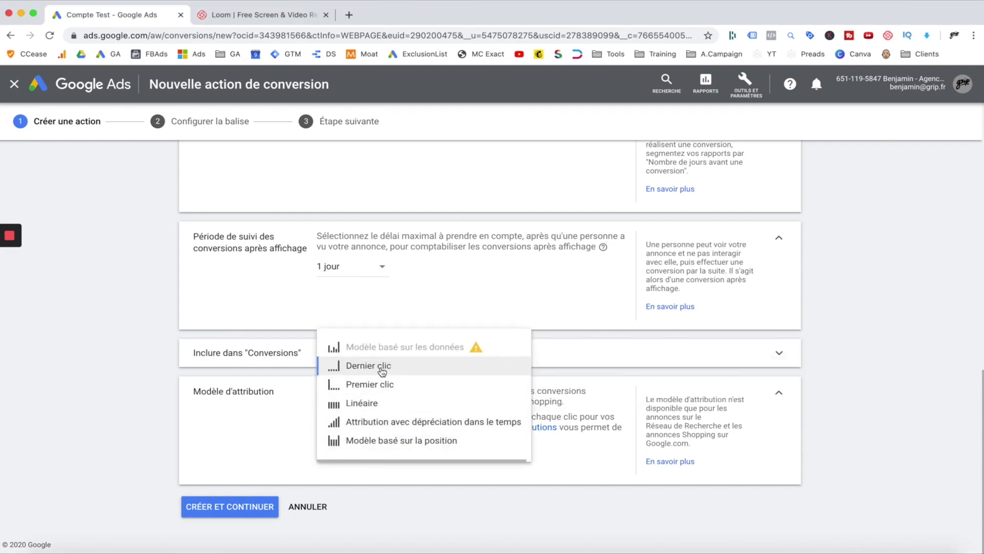
{"action": "mouse_move", "coordinate": [381, 353]}
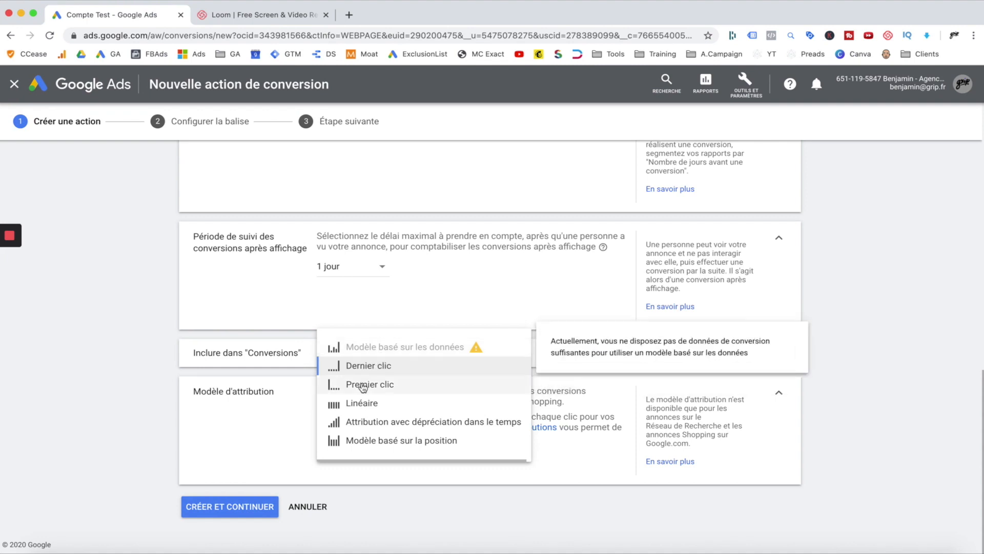
{"action": "mouse_move", "coordinate": [364, 387]}
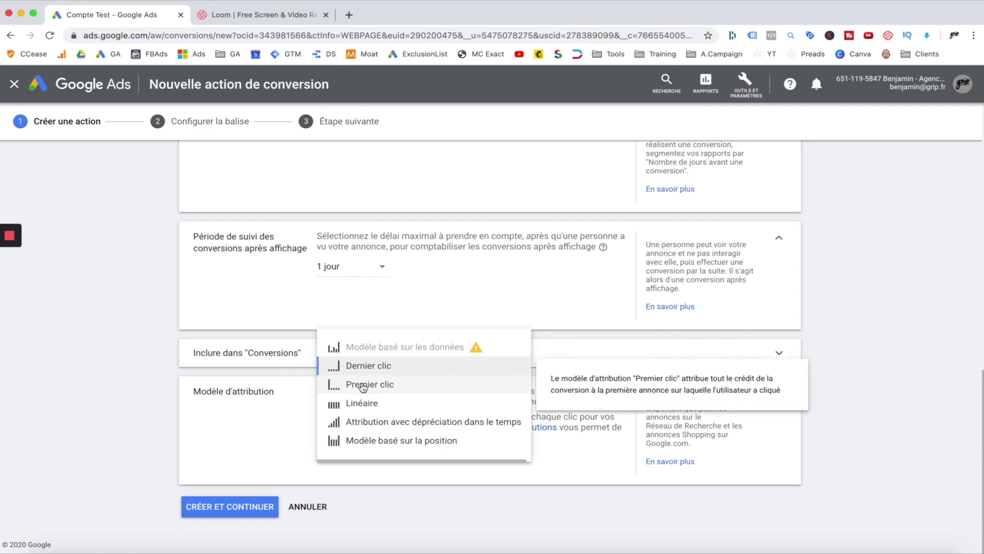
{"action": "mouse_move", "coordinate": [362, 404]}
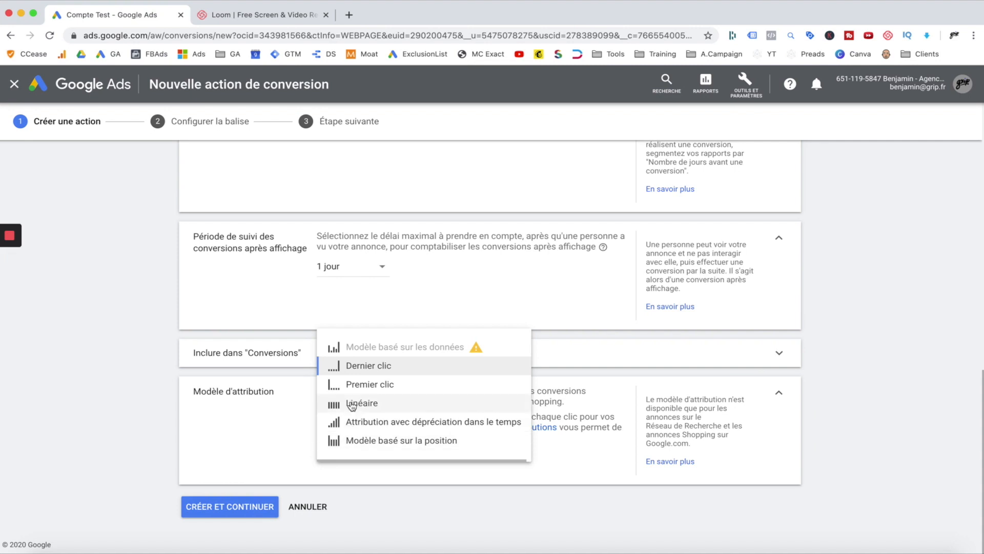
{"action": "left_click", "coordinate": [357, 442]}
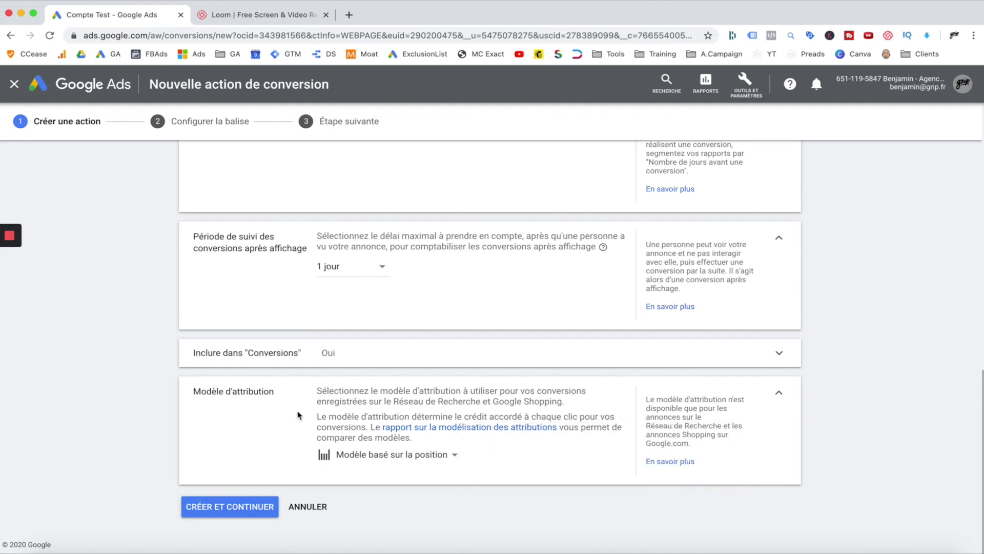
{"action": "left_click", "coordinate": [263, 518]}
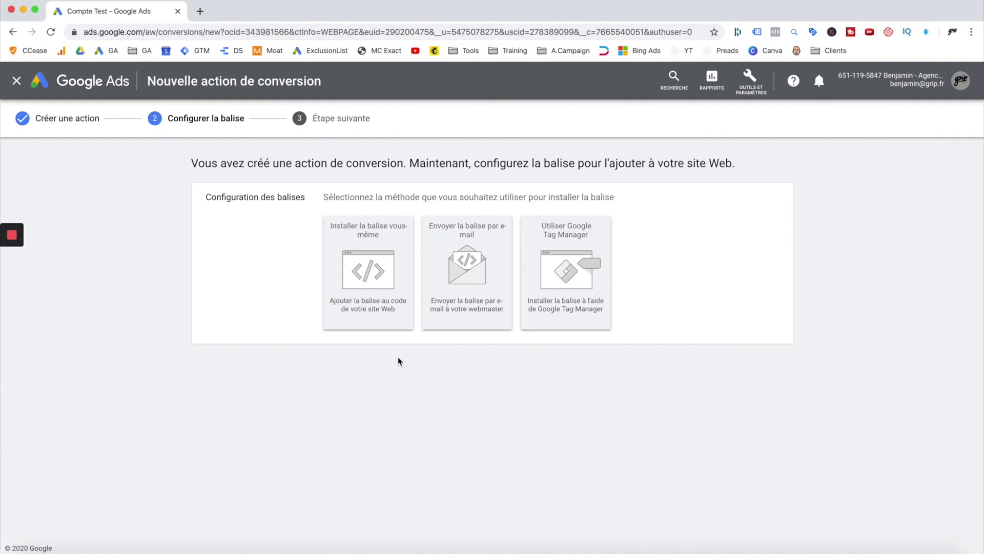
- Choose to install the tag yourself (Installer la balise vous-même) and review the global site tag options and code
{"action": "left_click", "coordinate": [374, 309]}
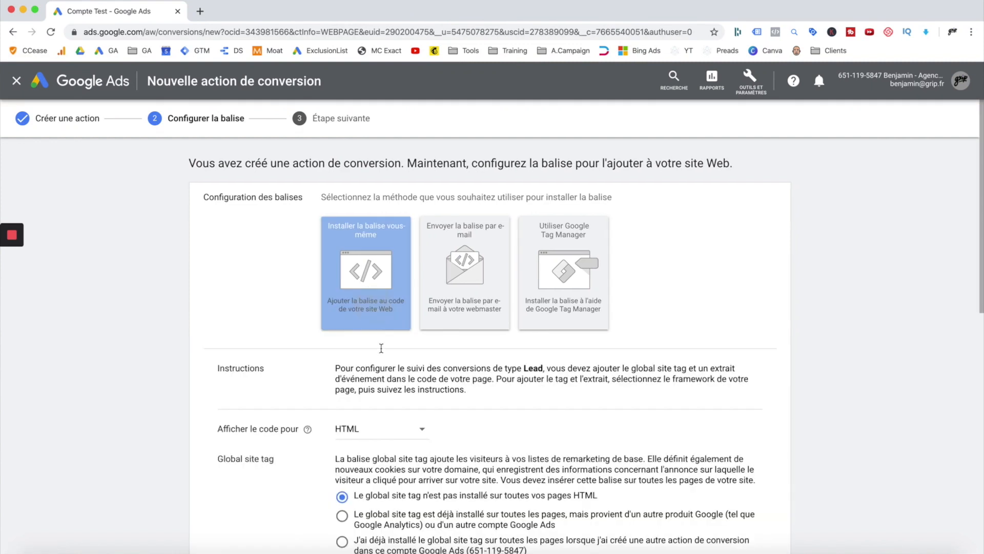
{"action": "scroll", "coordinate": [381, 362], "scroll_direction": "down", "scroll_amount": 3}
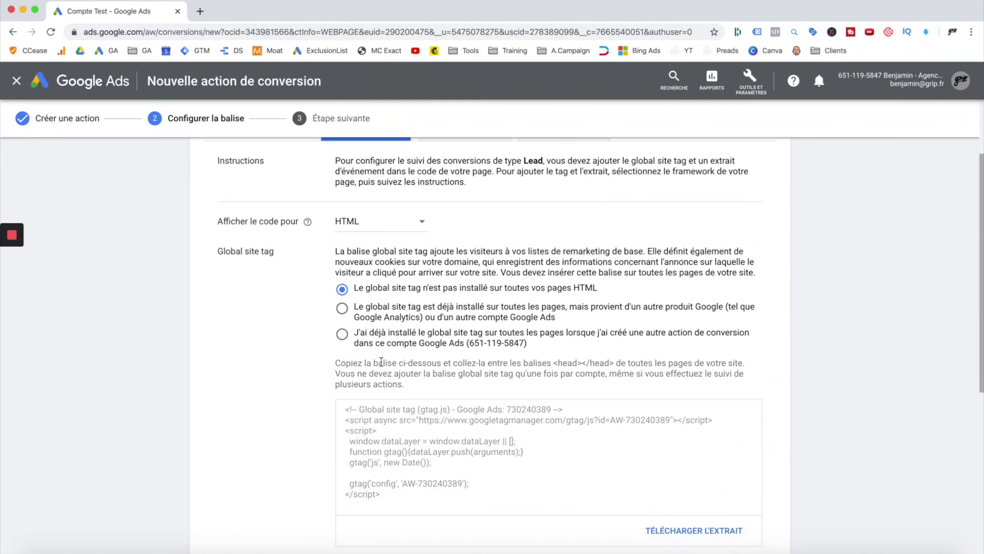
{"action": "scroll", "coordinate": [382, 372], "scroll_direction": "down", "scroll_amount": 1}
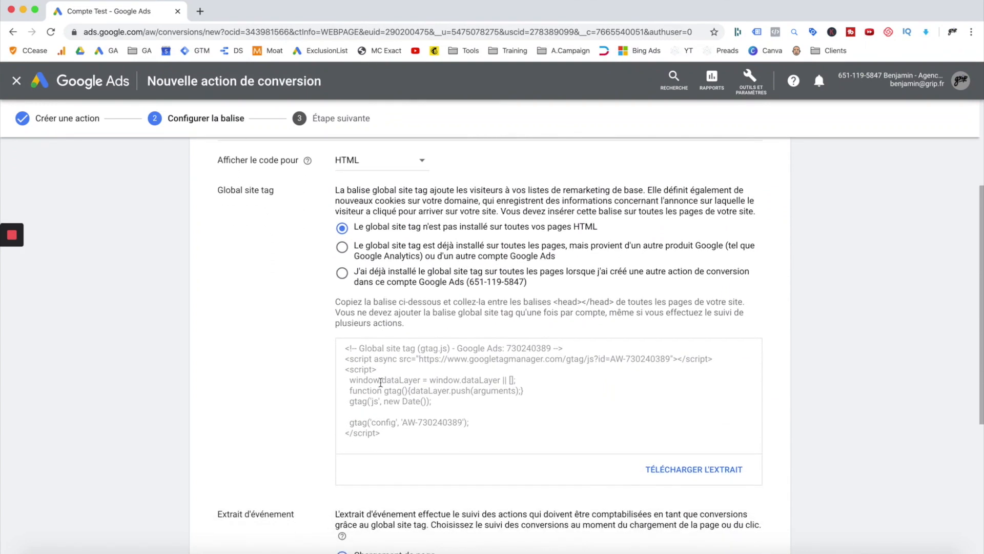
{"action": "scroll", "coordinate": [381, 382], "scroll_direction": "down", "scroll_amount": 1}
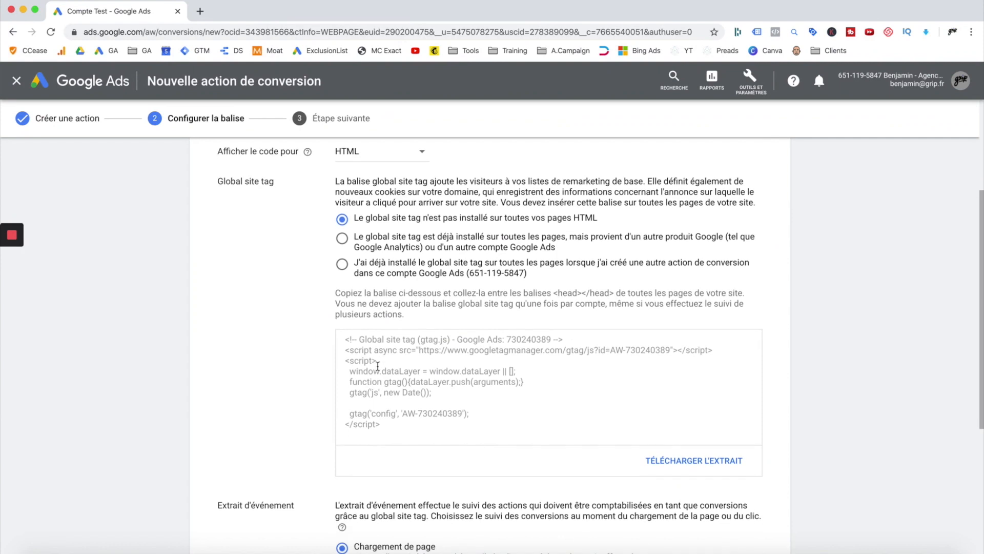
{"action": "scroll", "coordinate": [369, 338], "scroll_direction": "down", "scroll_amount": 1}
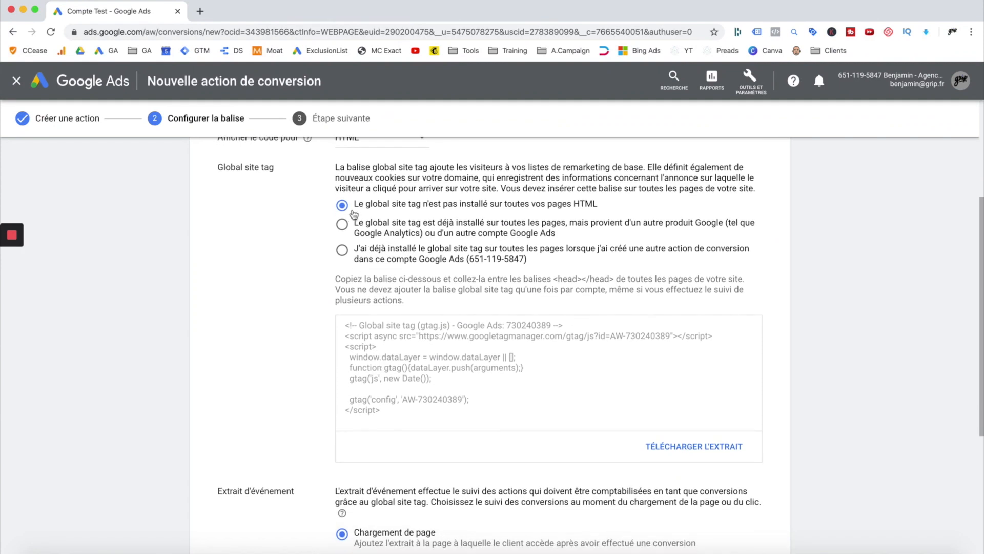
- Examine the global site tag code and the instruction to place it between the <head></head> tags of every page
{"action": "left_click_drag", "start_coordinate": [395, 210], "coordinate": [412, 206]}
{"action": "left_click_drag", "start_coordinate": [392, 413], "coordinate": [344, 324]}
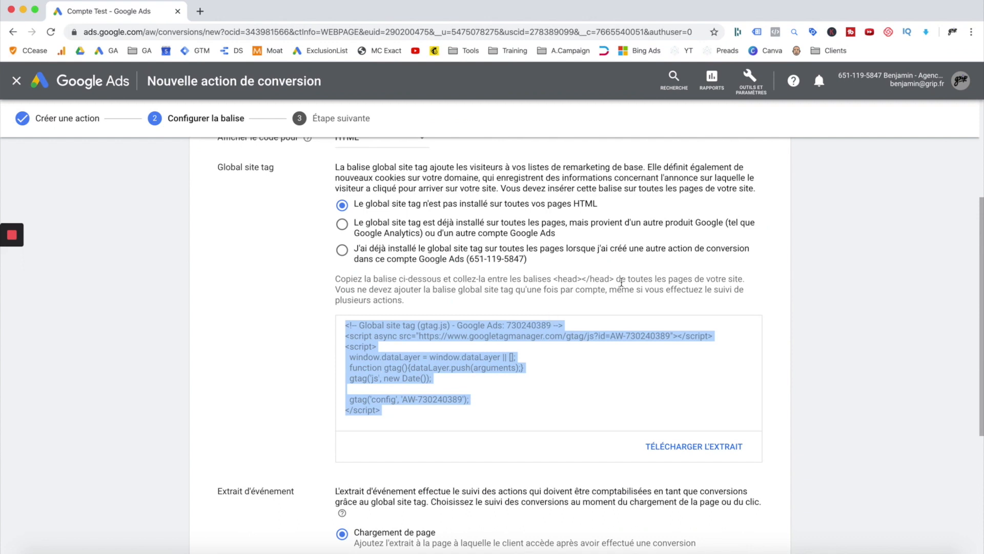
{"action": "left_click_drag", "start_coordinate": [615, 280], "coordinate": [553, 280]}
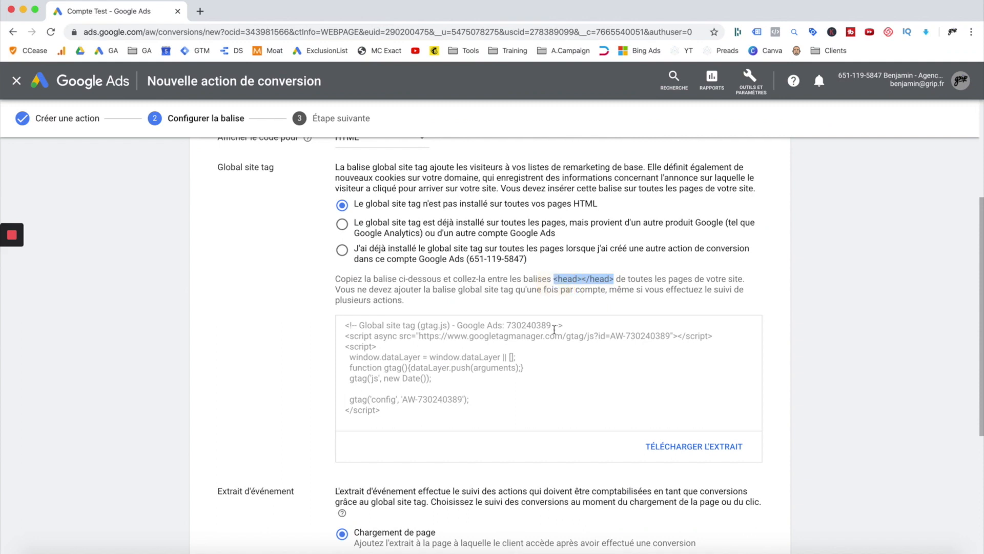
{"action": "left_click", "coordinate": [554, 330]}
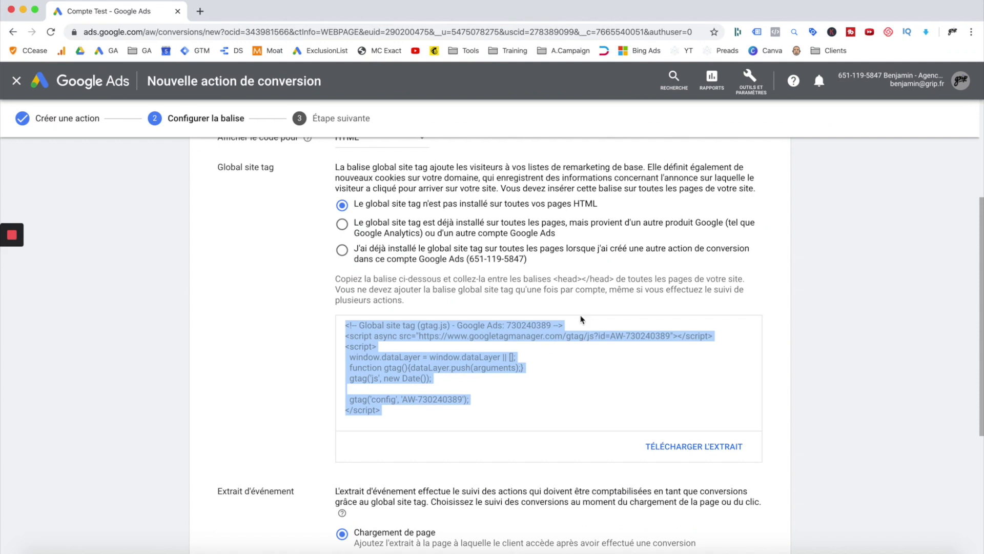
{"action": "left_click_drag", "start_coordinate": [614, 279], "coordinate": [562, 279]}
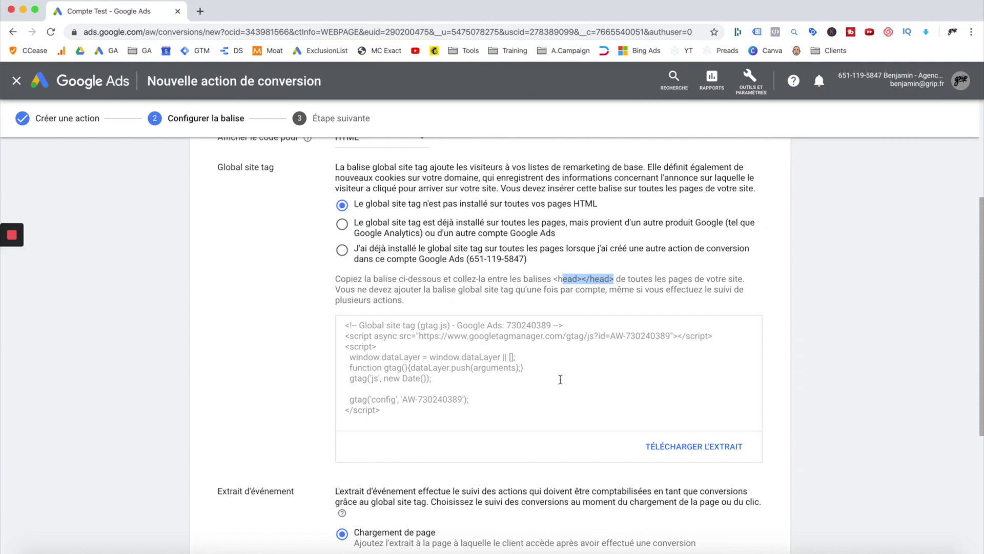
{"action": "left_click_drag", "start_coordinate": [391, 413], "coordinate": [343, 324]}
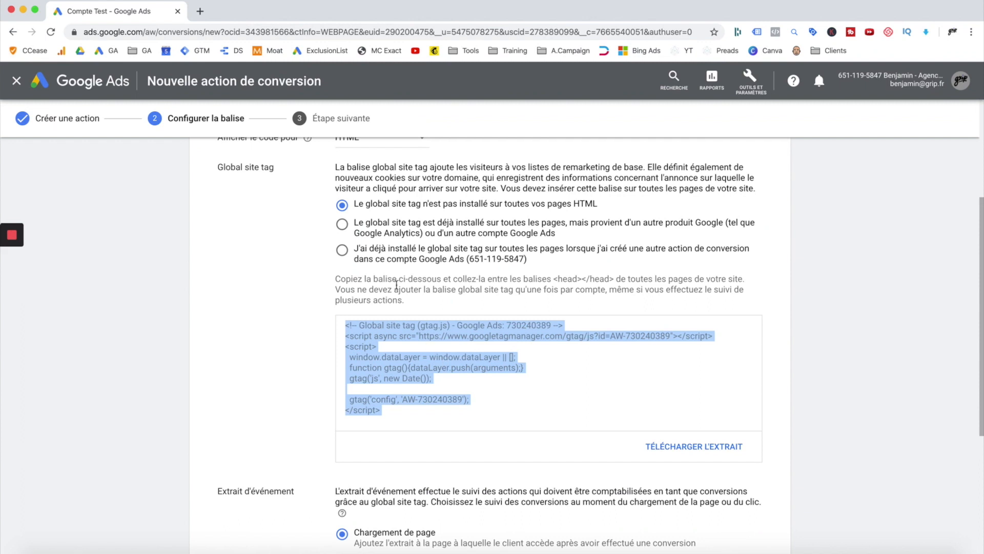
- Examine the config command for a global site tag already installed from another Google product, and reselect the not-installed option
{"action": "left_click", "coordinate": [346, 229]}
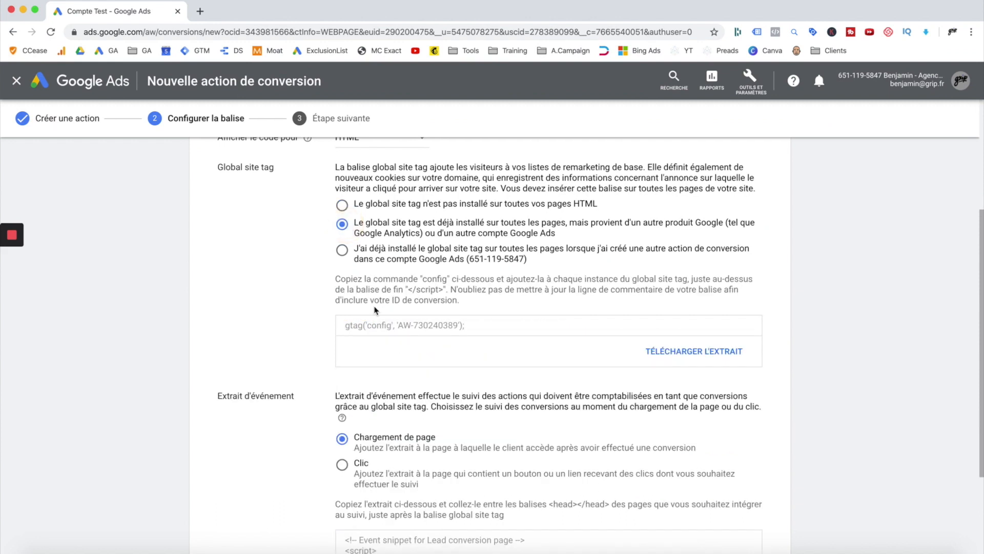
{"action": "left_click_drag", "start_coordinate": [460, 329], "coordinate": [340, 331]}
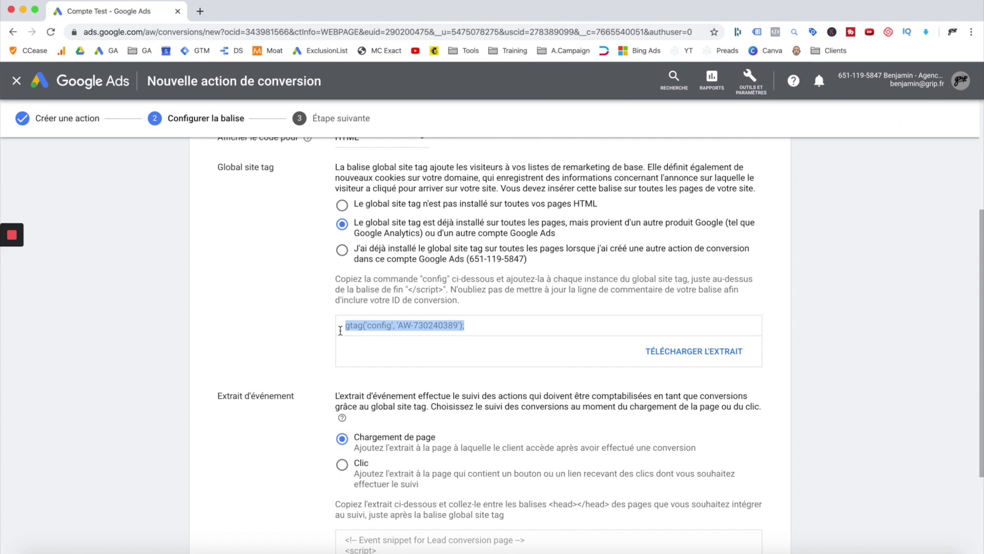
{"action": "left_click", "coordinate": [342, 205]}
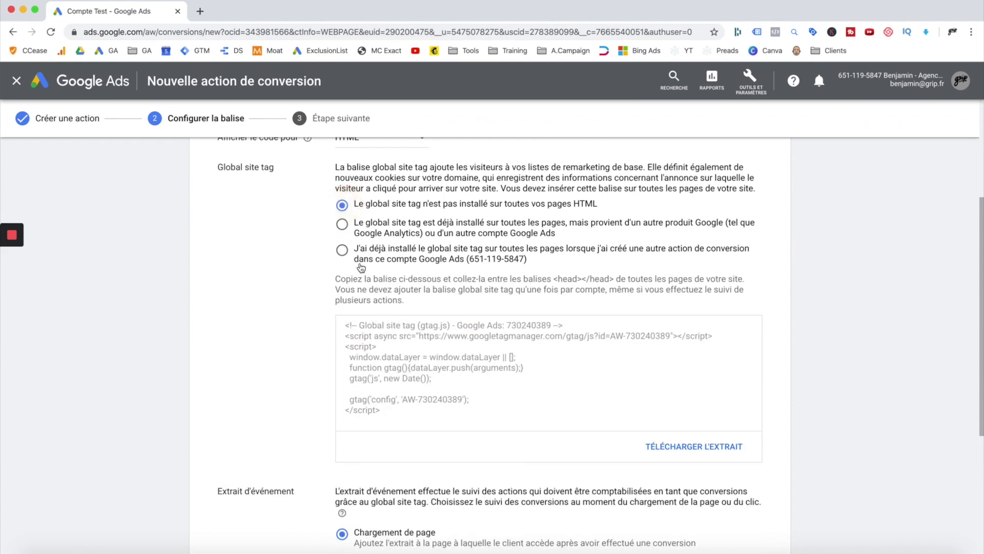
- Compare the full global site tag code with the page-load (Chargement de page) event snippet for the Lead conversion
{"action": "left_click_drag", "start_coordinate": [433, 413], "coordinate": [340, 315]}
{"action": "scroll", "coordinate": [322, 373], "scroll_direction": "down", "scroll_amount": 4}
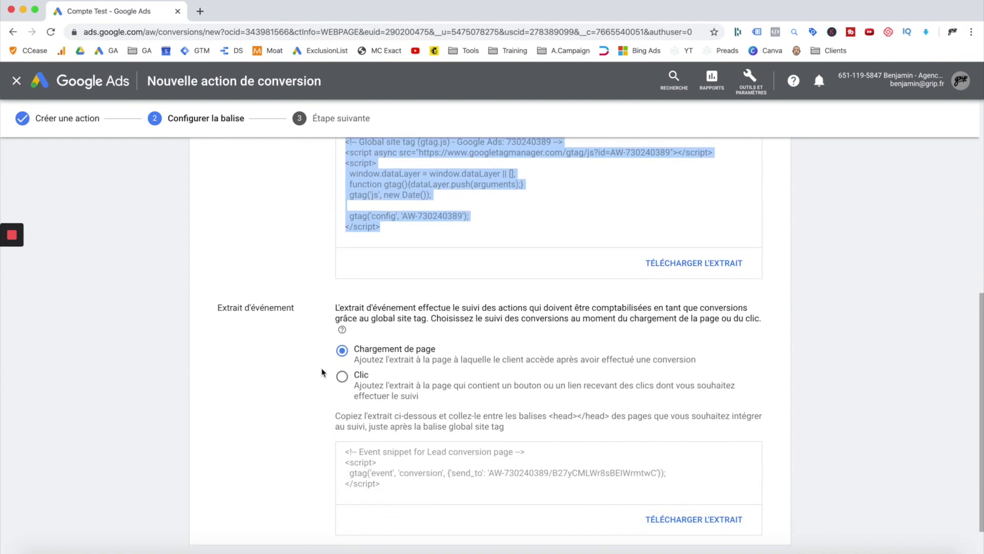
{"action": "scroll", "coordinate": [322, 373], "scroll_direction": "down", "scroll_amount": 1}
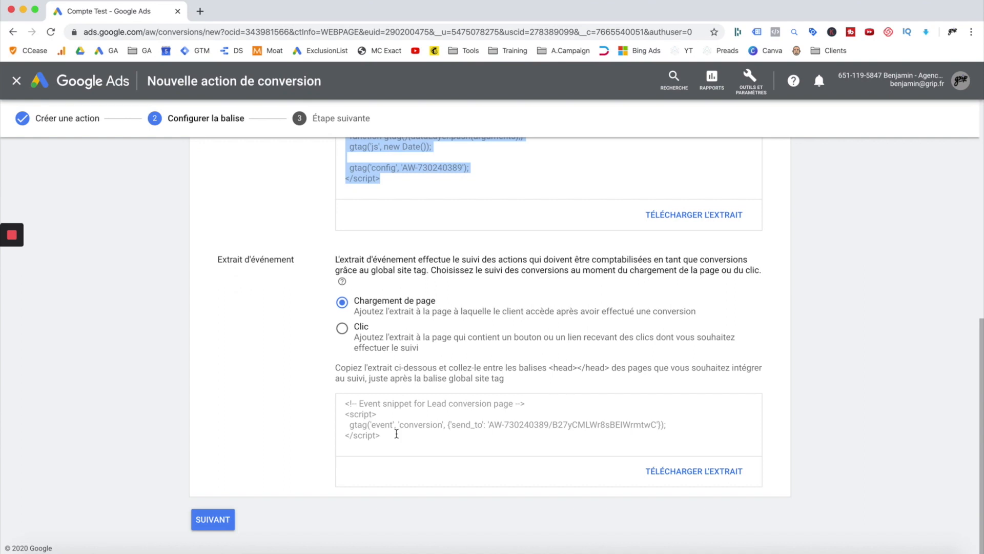
{"action": "left_click_drag", "start_coordinate": [397, 434], "coordinate": [340, 403]}
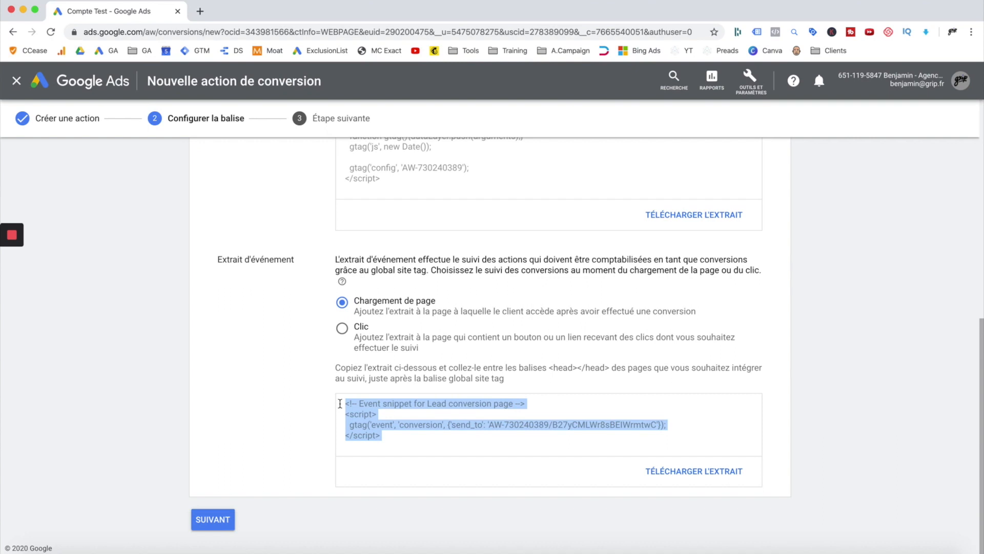
{"action": "scroll", "coordinate": [340, 403], "scroll_direction": "up", "scroll_amount": 4}
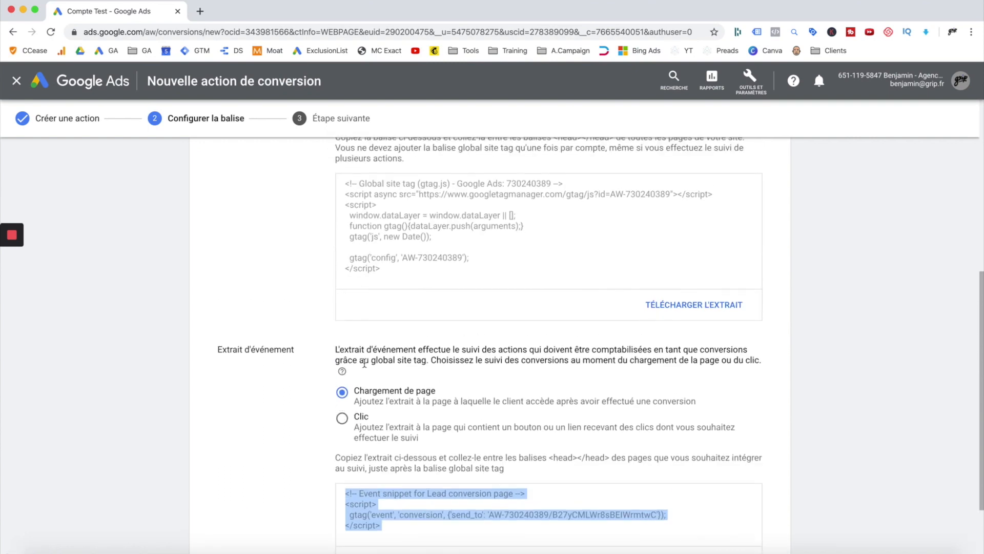
{"action": "left_click", "coordinate": [383, 272]}
{"action": "left_click_drag", "start_coordinate": [383, 272], "coordinate": [341, 183]}
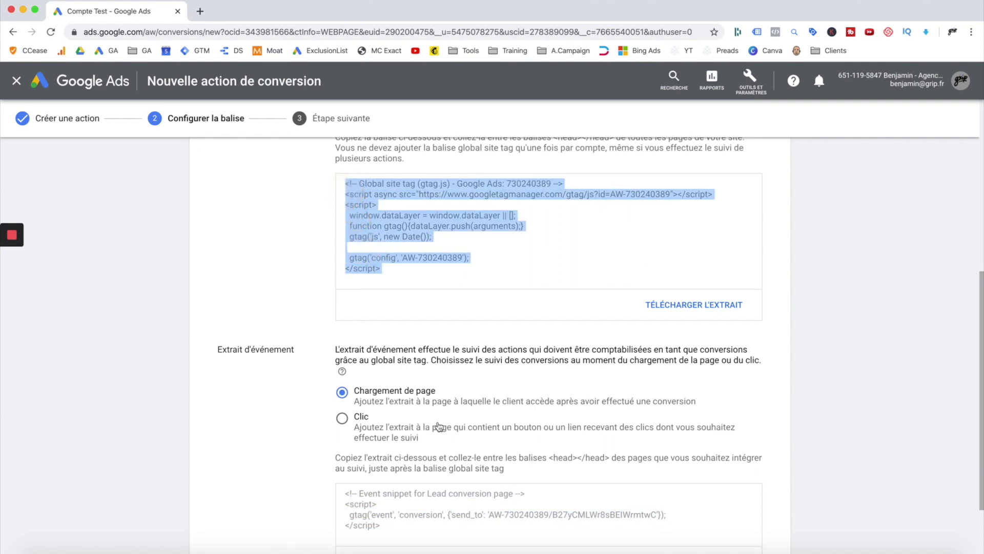
{"action": "scroll", "coordinate": [440, 426], "scroll_direction": "down", "scroll_amount": 2}
{"action": "left_click", "coordinate": [380, 462]}
{"action": "left_click_drag", "start_coordinate": [380, 462], "coordinate": [344, 419]}
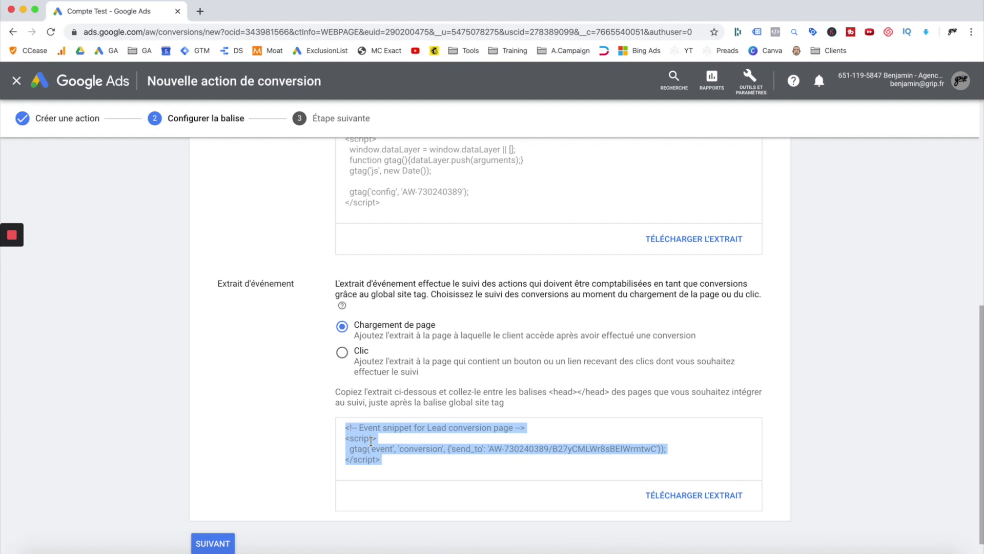
- Continue past the tag configuration and finish setting up the Lead conversion action
{"action": "scroll", "coordinate": [372, 441], "scroll_direction": "down", "scroll_amount": 1}
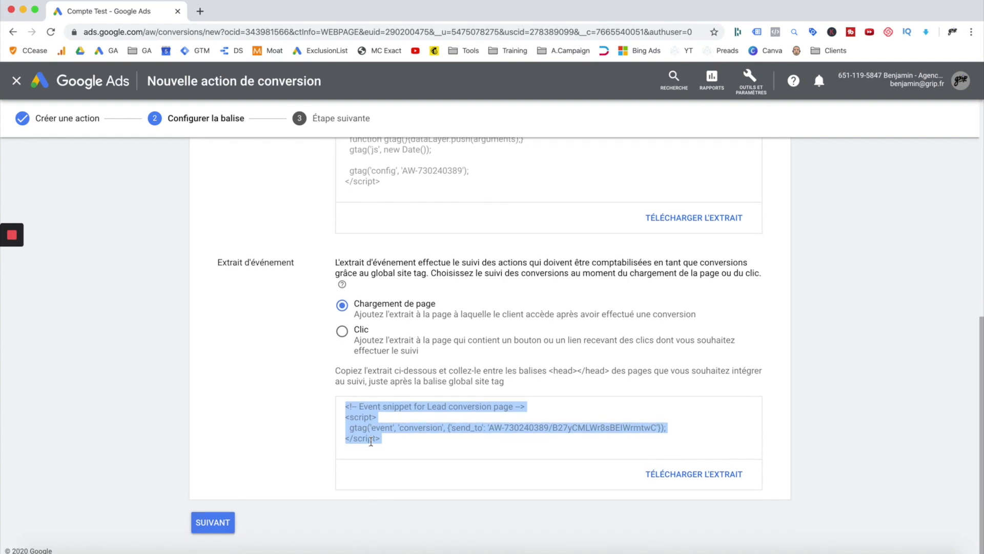
{"action": "left_click", "coordinate": [215, 533]}
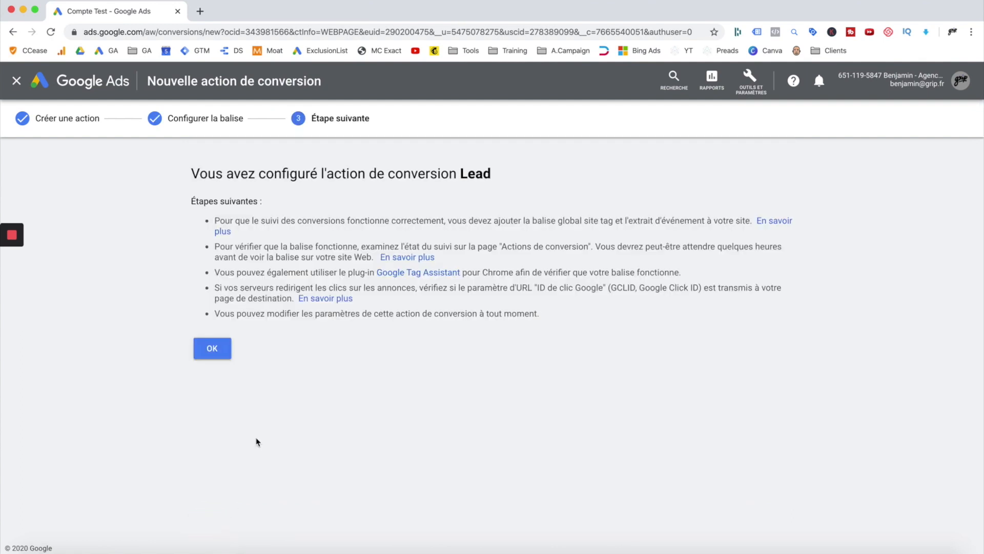
{"action": "left_click", "coordinate": [220, 352]}
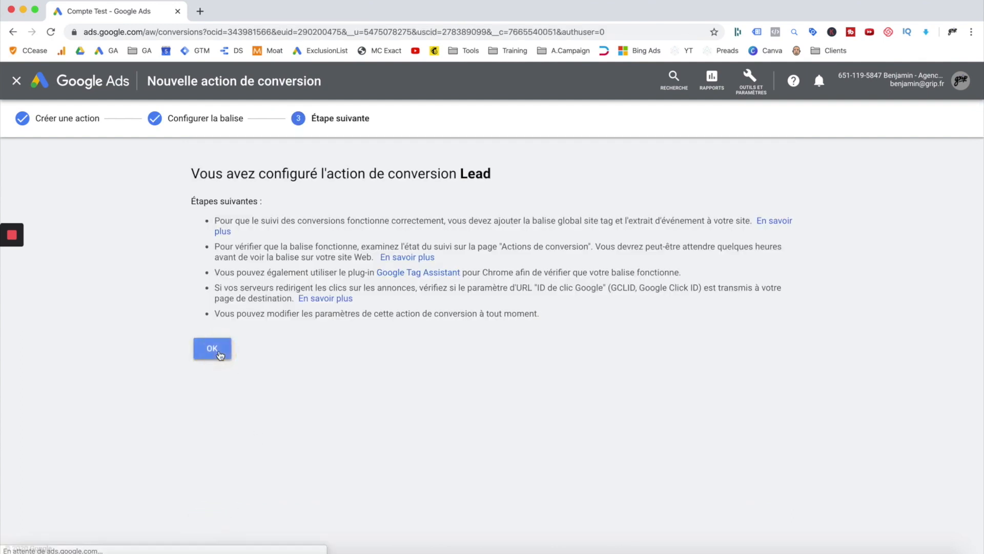
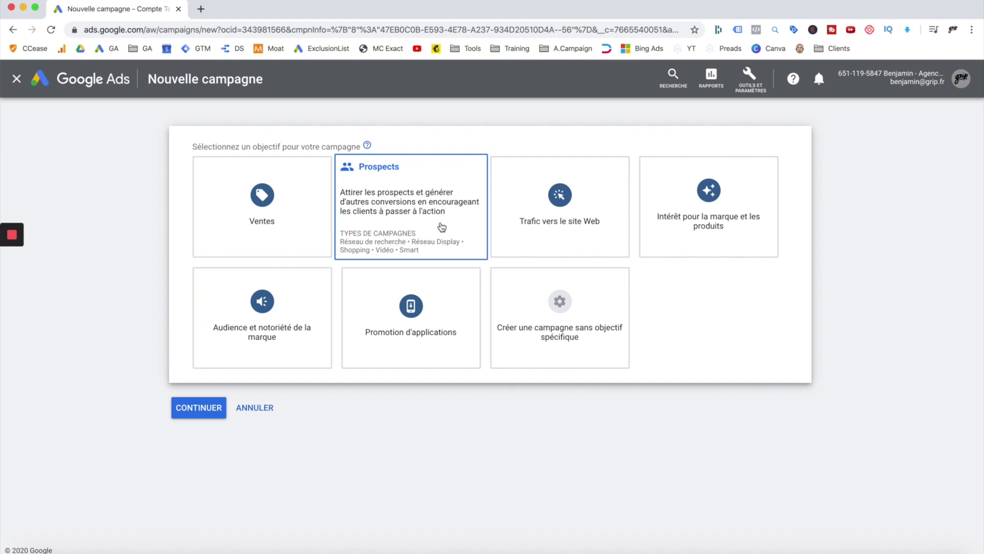
- Start a new campaign with the Prospects objective and the Vidéo type, and continue to its settings
{"action": "left_click", "coordinate": [442, 227]}
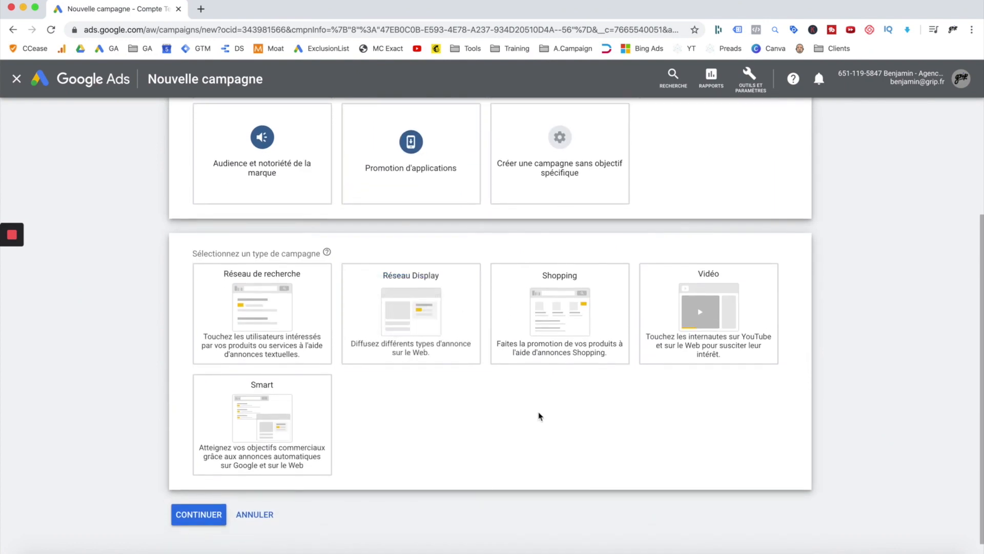
{"action": "left_click", "coordinate": [724, 330]}
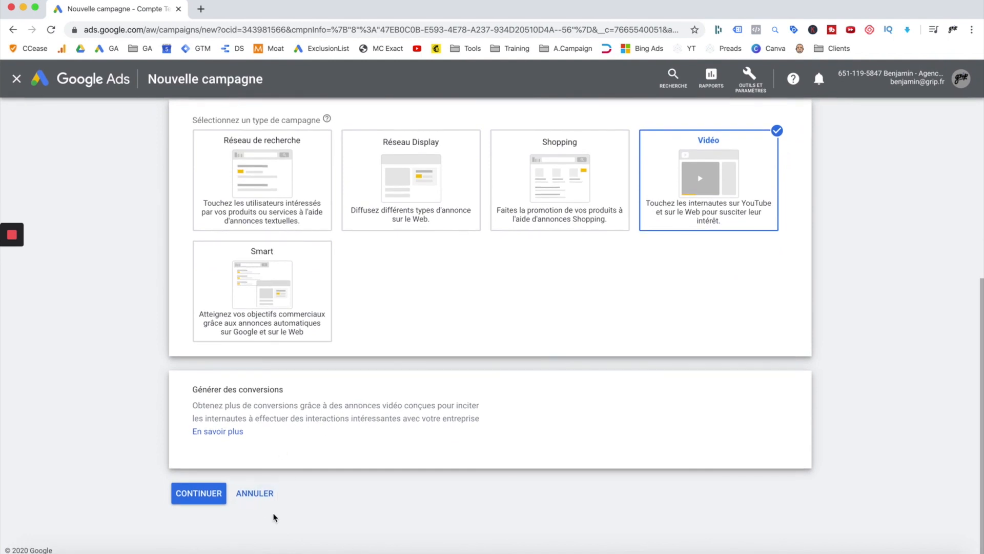
{"action": "left_click", "coordinate": [189, 495]}
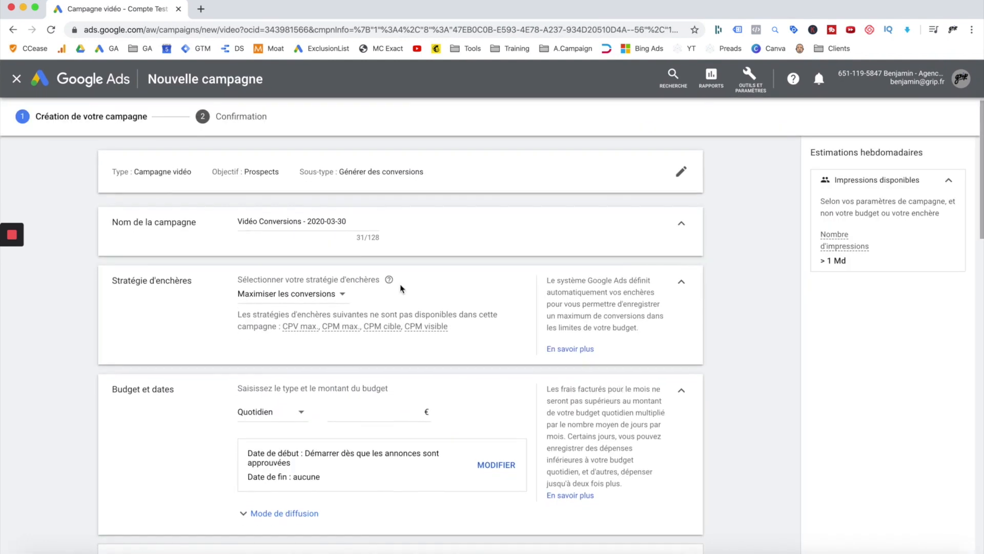
- Name the campaign "IS - MaxConv - Vues de vidéos - FR"
{"action": "left_click_drag", "start_coordinate": [352, 204], "coordinate": [252, 199]}
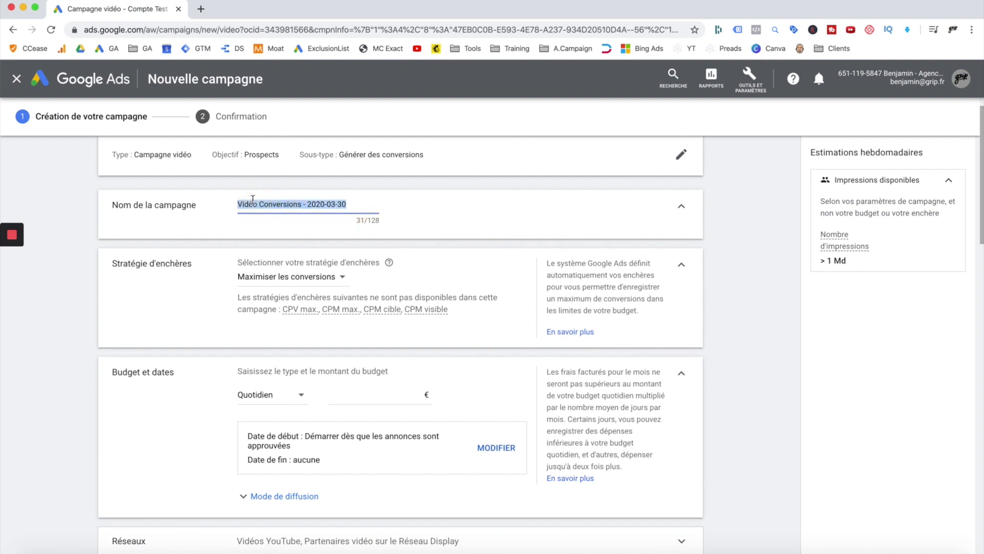
{"action": "key", "text": "BackSpace"}
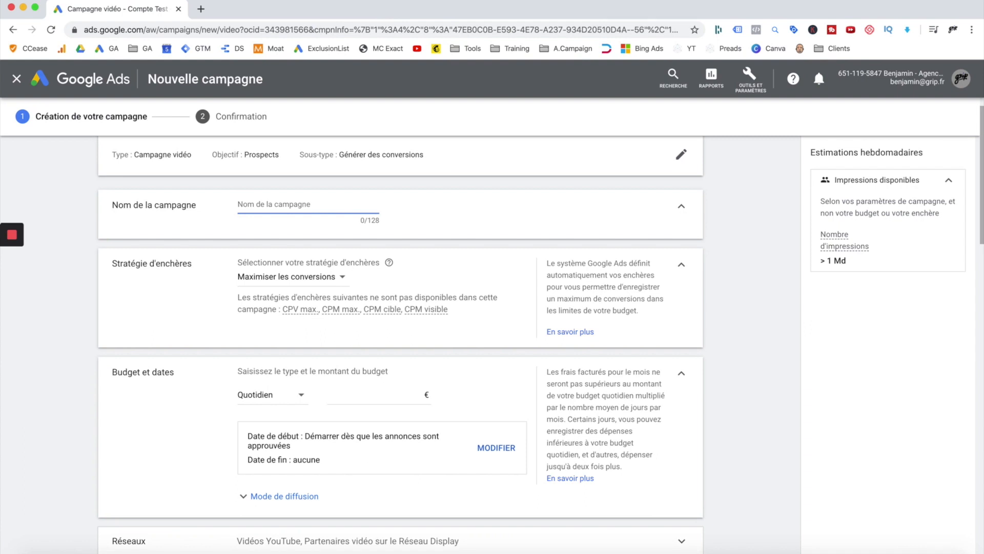
{"action": "type", "text": "IS -"}
{"action": "key", "text": "BackSpace"}
{"action": "key", "text": "BackSpace"}
{"action": "key", "text": "BackSpace"}
{"action": "key", "text": "BackSpace"}
{"action": "key", "text": "BackSpace"}
{"action": "type", "text": "DISC"}
{"action": "key", "text": "BackSpace"}
{"action": "key", "text": "BackSpace"}
{"action": "key", "text": "BackSpace"}
{"action": "key", "text": "BackSpace"}
{"action": "type", "text": "V"}
{"action": "key", "text": "BackSpace"}
{"action": "type", "text": "IS - "}
{"action": "type", "text": "MaxConv"}
{"action": "type", "text": "Viewer"}
{"action": "type", "text": "s"}
{"action": "key", "text": "BackSpace"}
{"action": "key", "text": "BackSpace"}
{"action": "key", "text": "BackSpace"}
{"action": "key", "text": "BackSpace"}
{"action": "key", "text": "BackSpace"}
{"action": "type", "text": "ue"}
{"action": "key", "text": "BackSpace"}
{"action": "key", "text": "BackSpace"}
{"action": "type", "text": "ues de vid"}
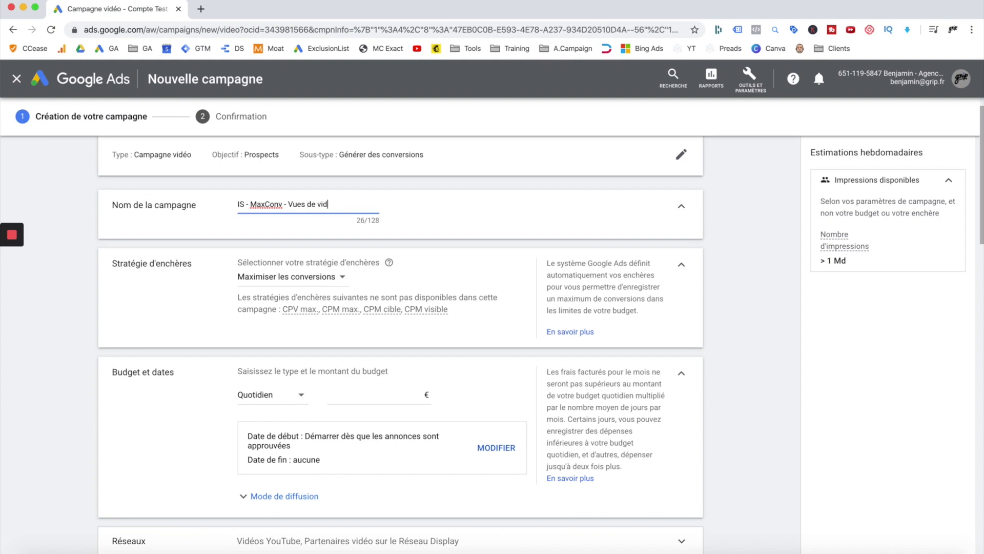
{"action": "type", "text": "éos - FR"}
- Review the available bid strategies and keep Maximiser les conversions selected
{"action": "scroll", "coordinate": [402, 292], "scroll_direction": "down", "scroll_amount": 2}
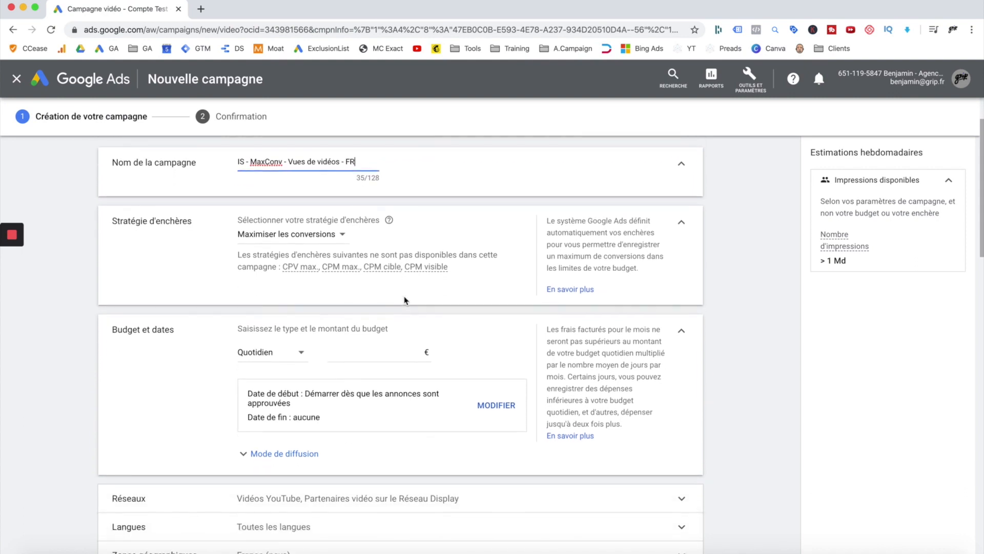
{"action": "left_click", "coordinate": [343, 234]}
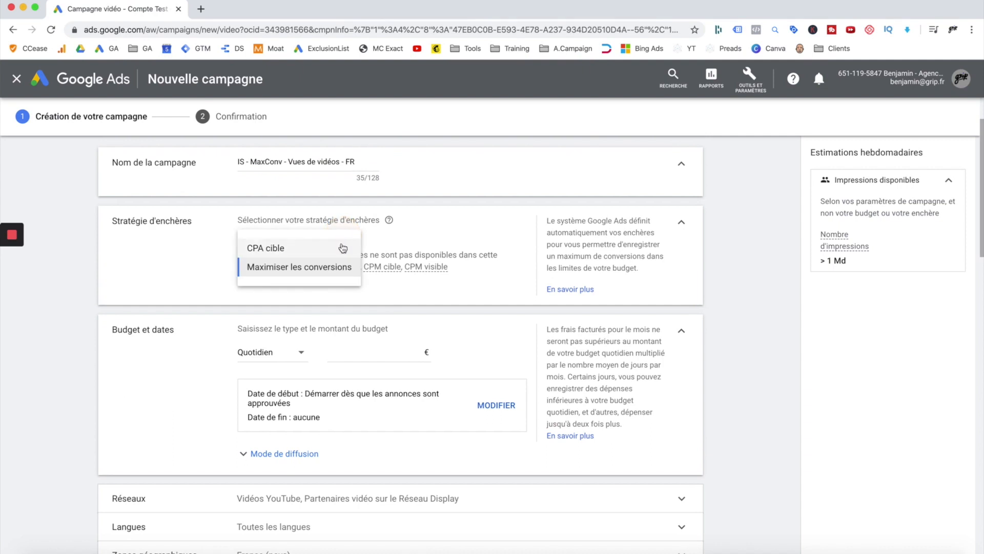
{"action": "left_click", "coordinate": [387, 240]}
{"action": "left_click", "coordinate": [341, 239]}
{"action": "left_click", "coordinate": [314, 271]}
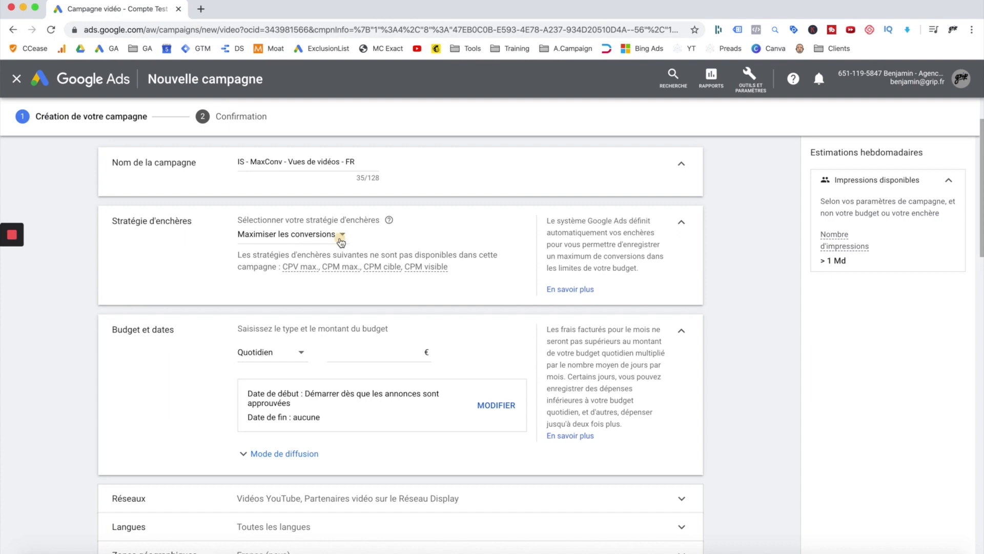
- Try the CPA cible bid strategy, check its suggested average target CPA, and switch back to Maximiser les conversions
{"action": "left_click", "coordinate": [341, 239]}
{"action": "left_click", "coordinate": [333, 255]}
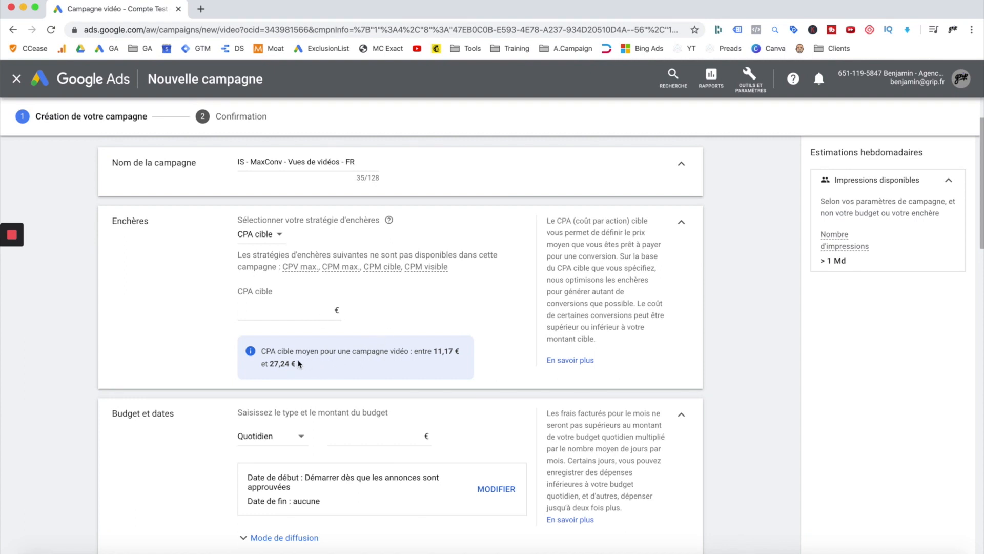
{"action": "left_click_drag", "start_coordinate": [266, 352], "coordinate": [389, 352]}
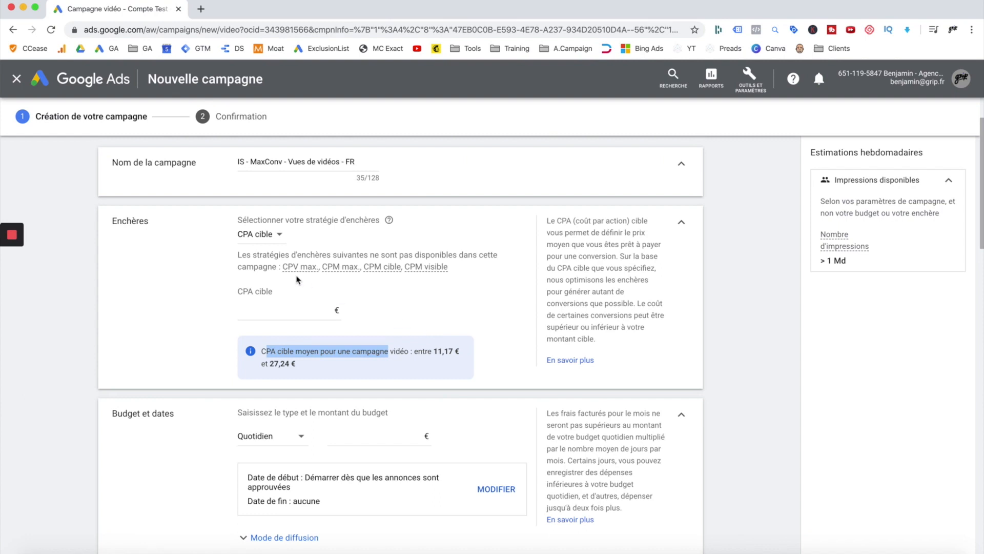
{"action": "left_click", "coordinate": [301, 313]}
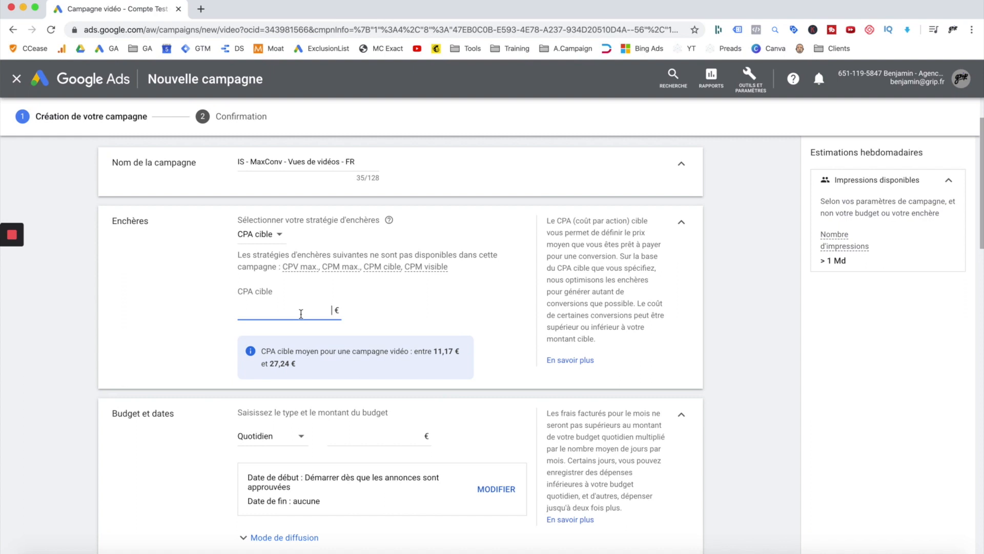
{"action": "left_click", "coordinate": [273, 235]}
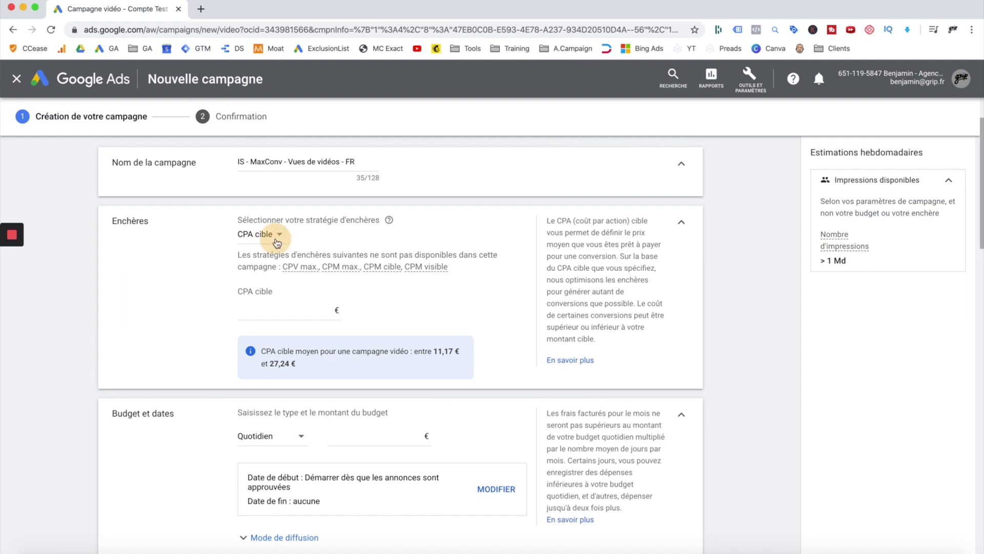
{"action": "left_click", "coordinate": [275, 266]}
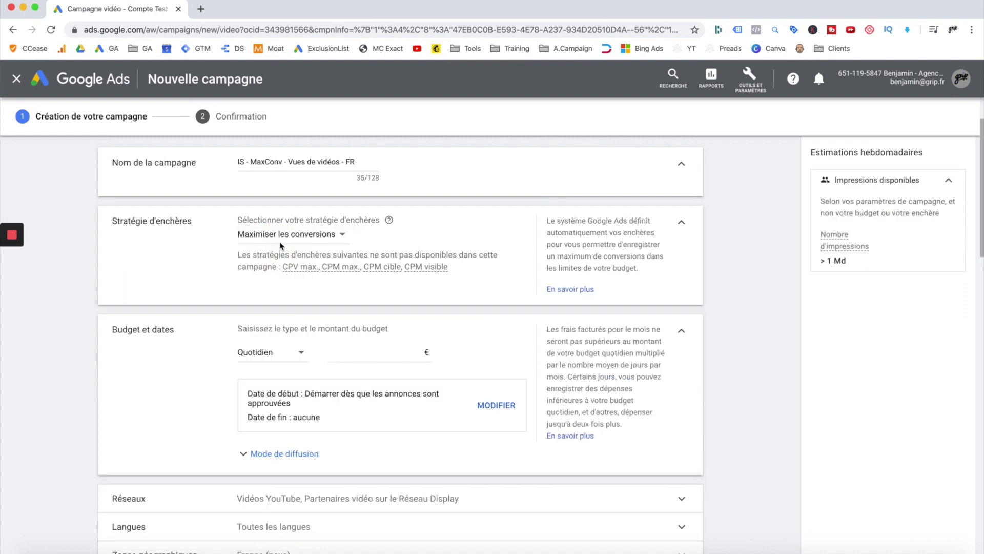
- Check the MaxConv part of the campaign name against the selected bid strategy and look over the budget section
{"action": "left_click", "coordinate": [281, 162]}
{"action": "double_click", "coordinate": [283, 162]}
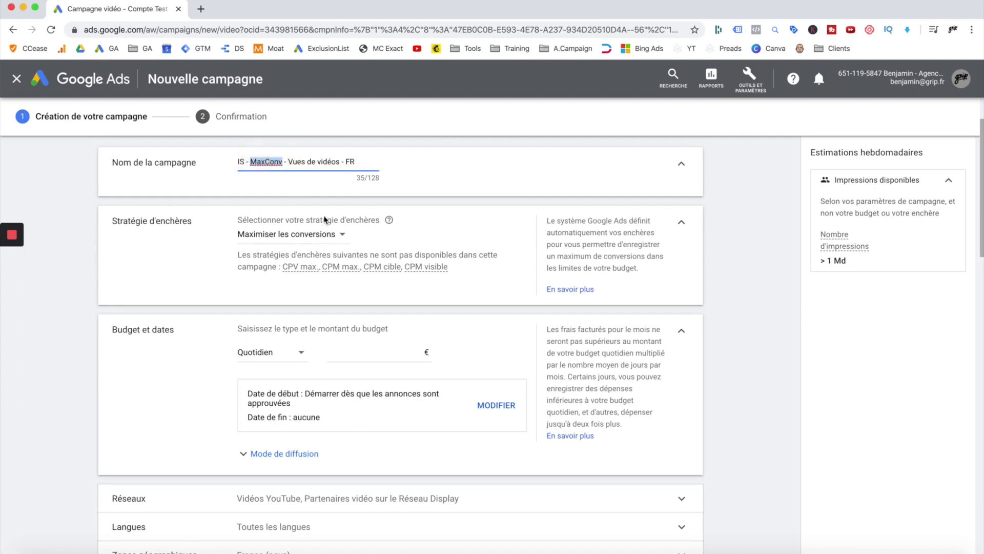
{"action": "left_click", "coordinate": [382, 294]}
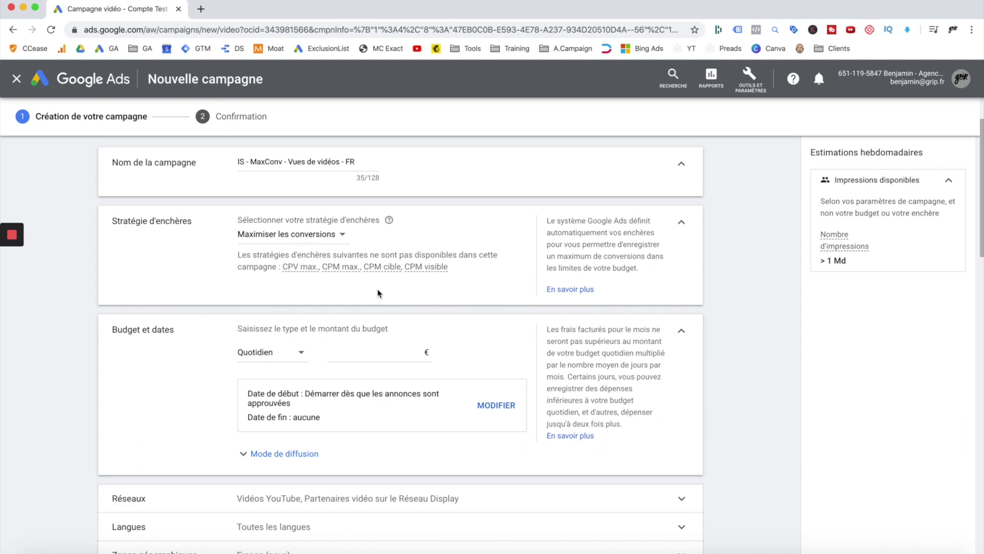
{"action": "scroll", "coordinate": [378, 294], "scroll_direction": "down", "scroll_amount": 3}
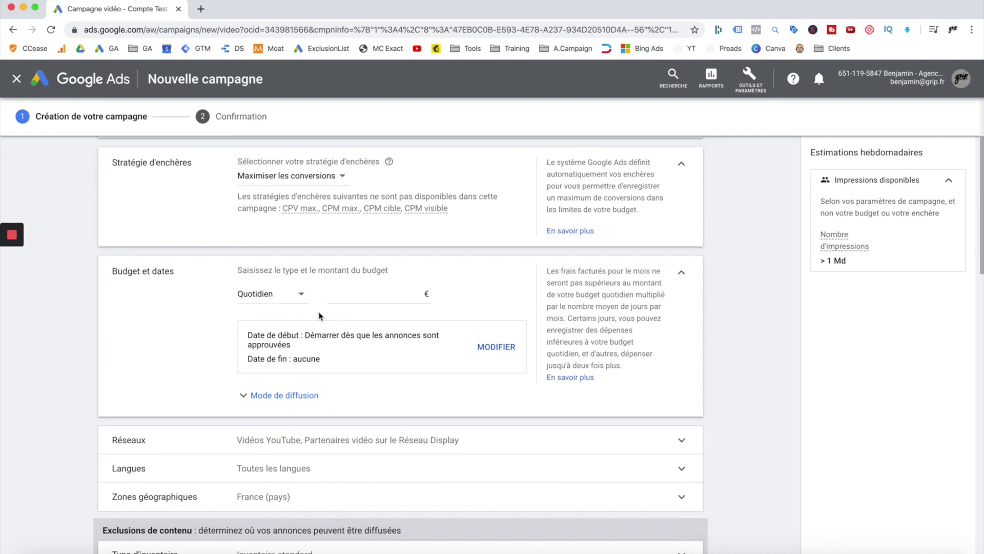
- Keep the budget type as Quotidien and set the daily budget to 10,00 €
{"action": "left_click", "coordinate": [302, 296]}
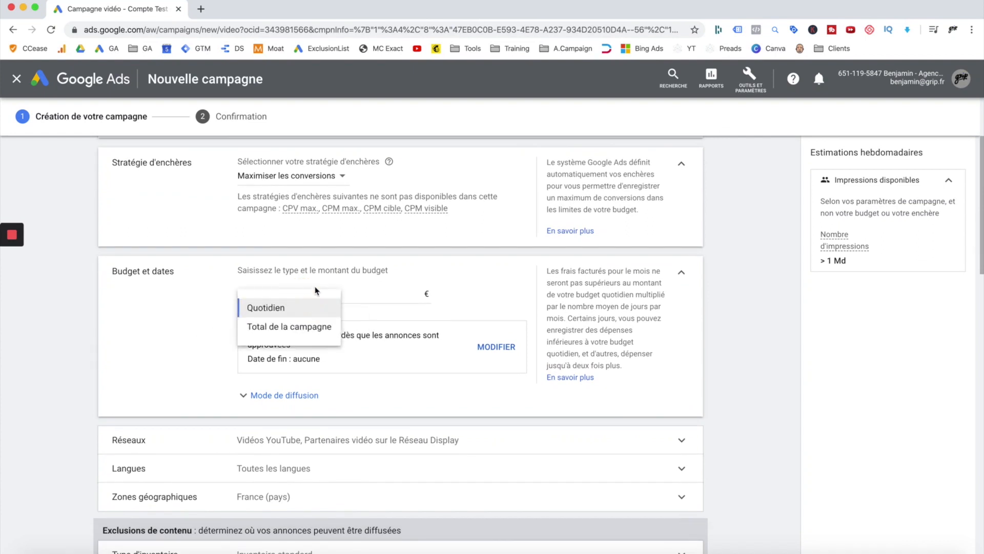
{"action": "left_click", "coordinate": [297, 310]}
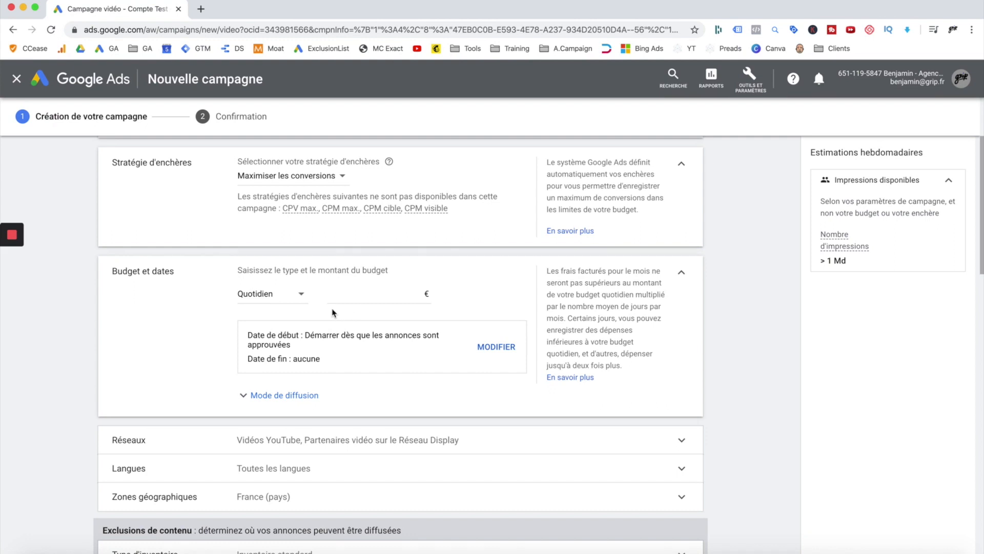
{"action": "left_click", "coordinate": [373, 297]}
{"action": "type", "text": "10,00"}
- Check the budget's delivery mode options, leaving Standard selected, and collapse them again
{"action": "scroll", "coordinate": [365, 393], "scroll_direction": "down", "scroll_amount": 2}
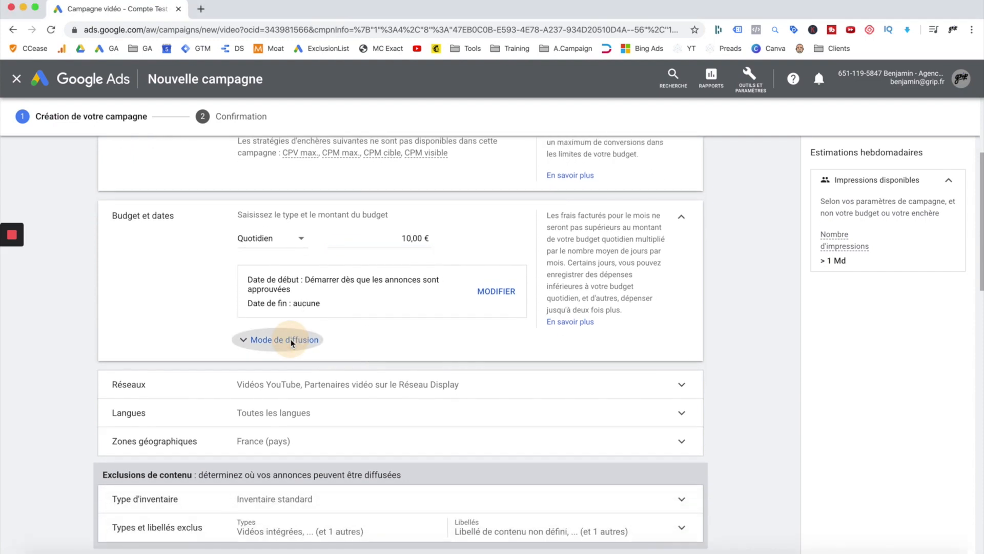
{"action": "left_click", "coordinate": [244, 340]}
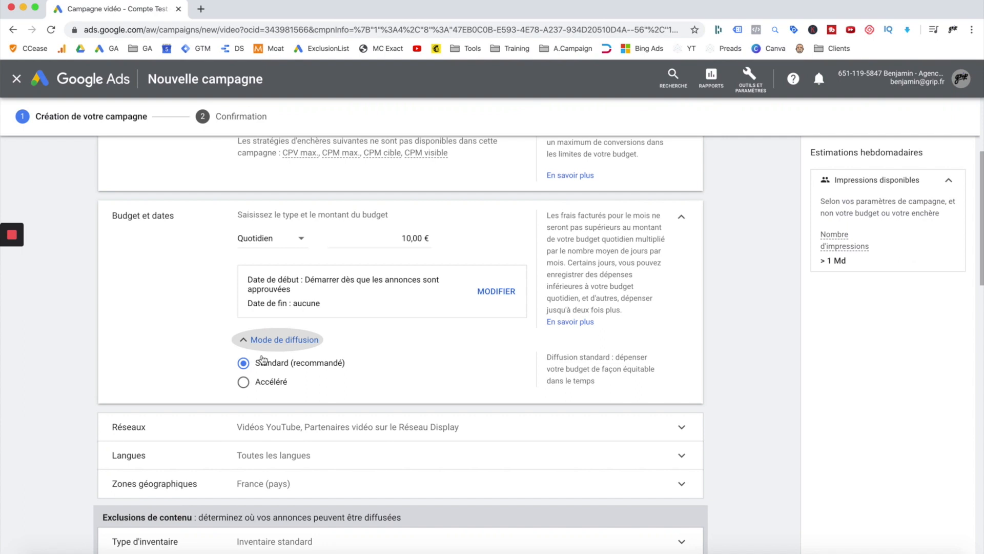
{"action": "left_click", "coordinate": [245, 345]}
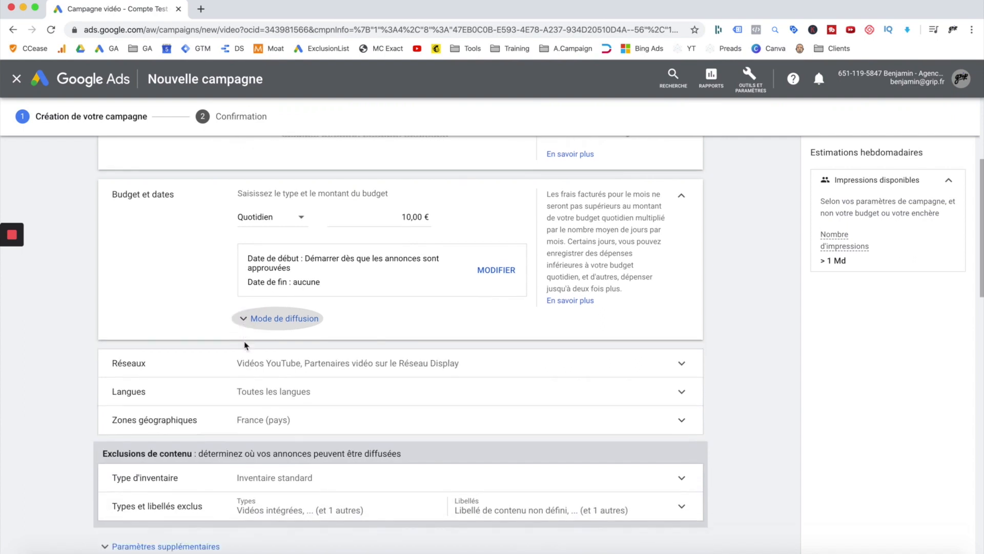
- Review the campaign's networks and exclude Partenaires vidéo sur le Réseau Display
{"action": "scroll", "coordinate": [244, 341], "scroll_direction": "down", "scroll_amount": 2}
{"action": "left_click", "coordinate": [279, 346]}
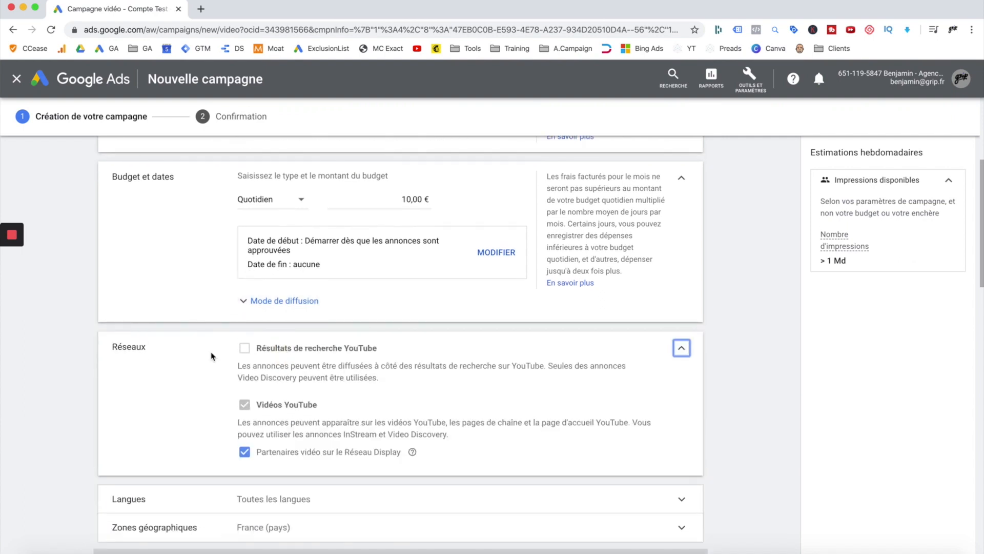
{"action": "scroll", "coordinate": [212, 356], "scroll_direction": "down", "scroll_amount": 2}
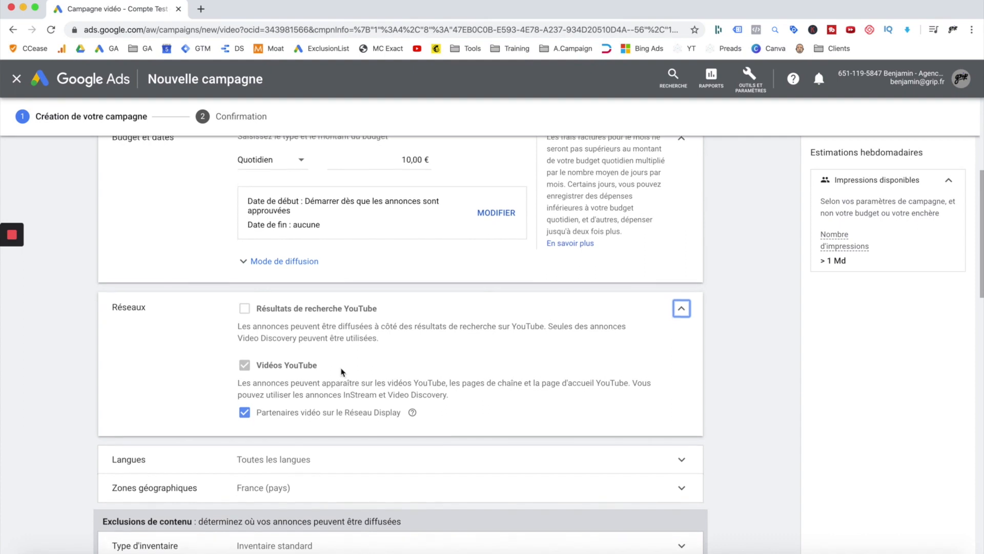
{"action": "scroll", "coordinate": [342, 370], "scroll_direction": "down", "scroll_amount": 1}
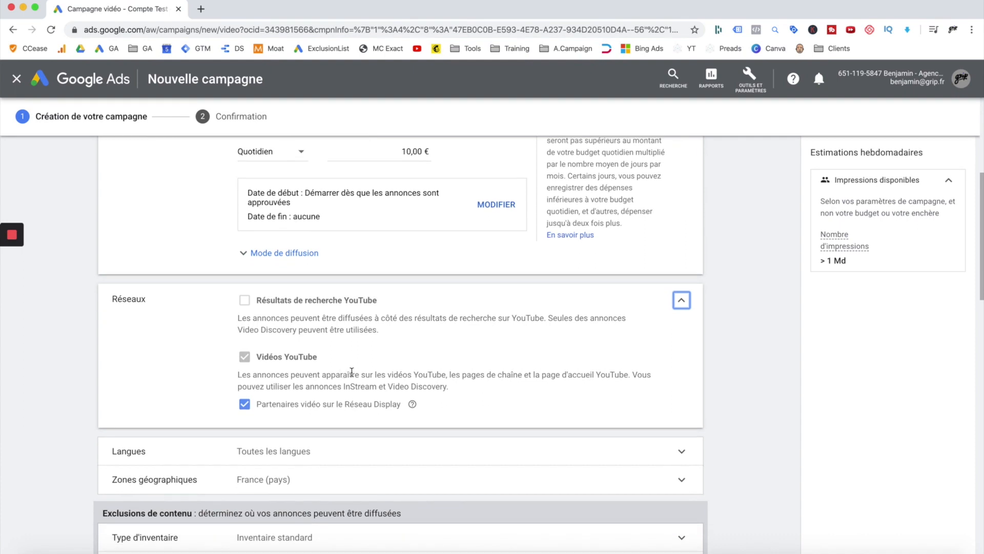
{"action": "scroll", "coordinate": [437, 418], "scroll_direction": "down", "scroll_amount": 2}
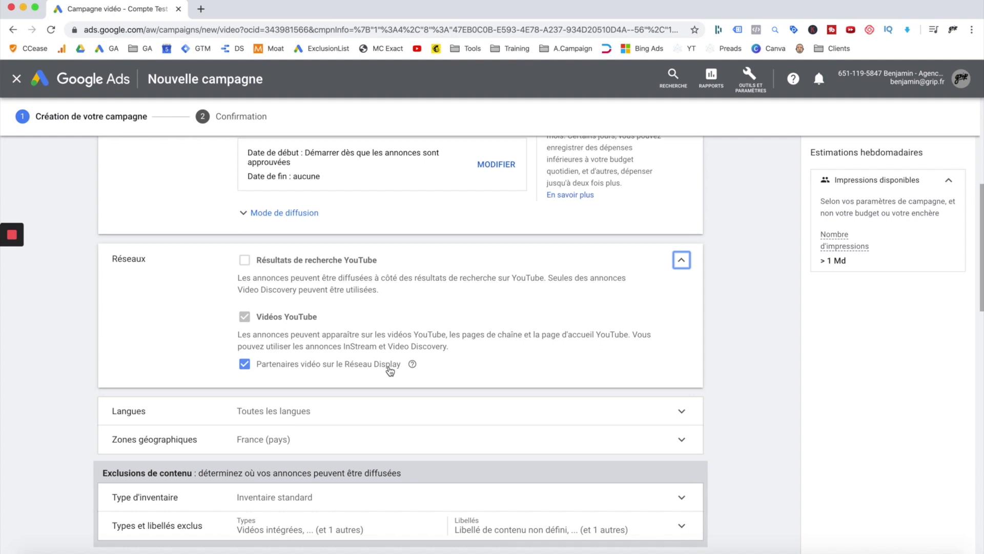
{"action": "scroll", "coordinate": [390, 369], "scroll_direction": "down", "scroll_amount": 1}
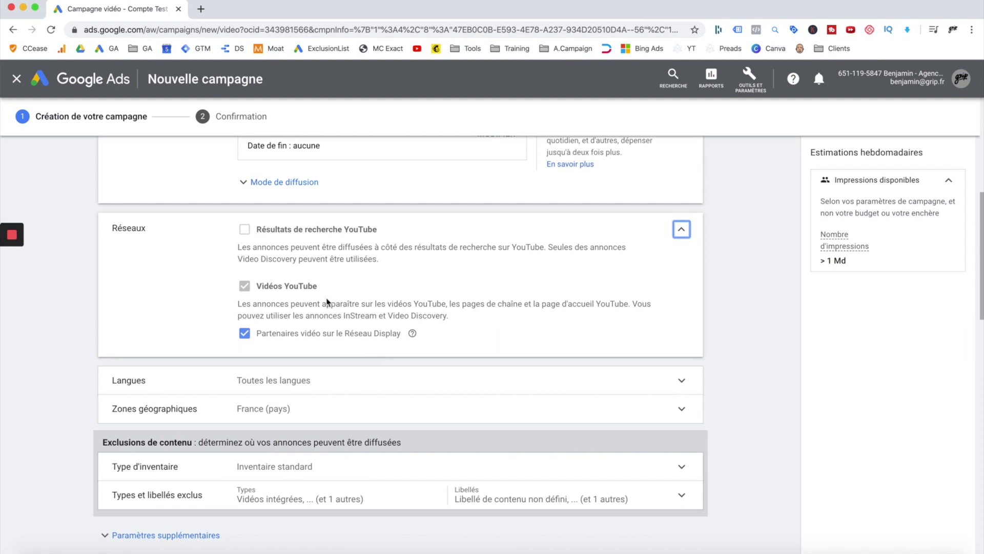
{"action": "left_click", "coordinate": [244, 334]}
- Set the campaign's target language to Français
{"action": "scroll", "coordinate": [386, 335], "scroll_direction": "down", "scroll_amount": 2}
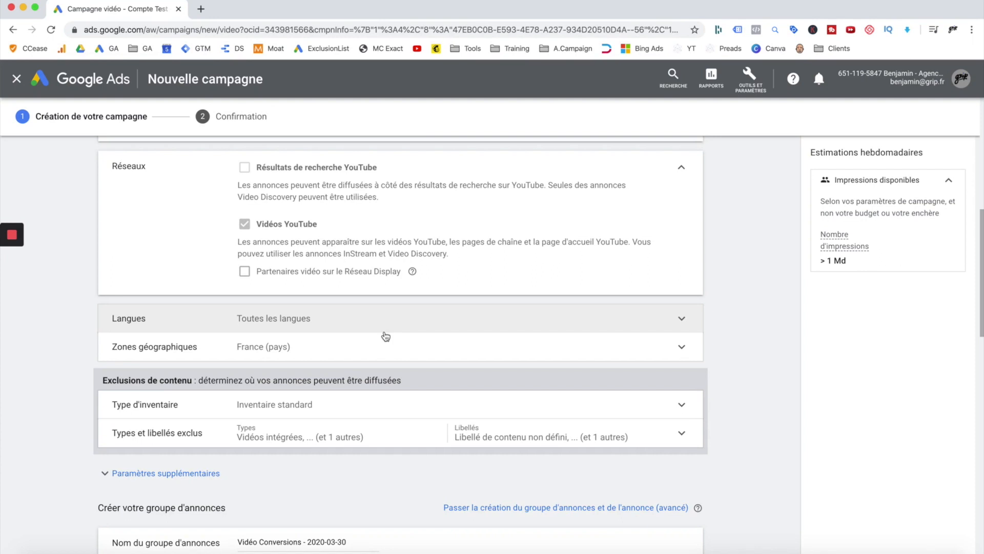
{"action": "left_click", "coordinate": [380, 327]}
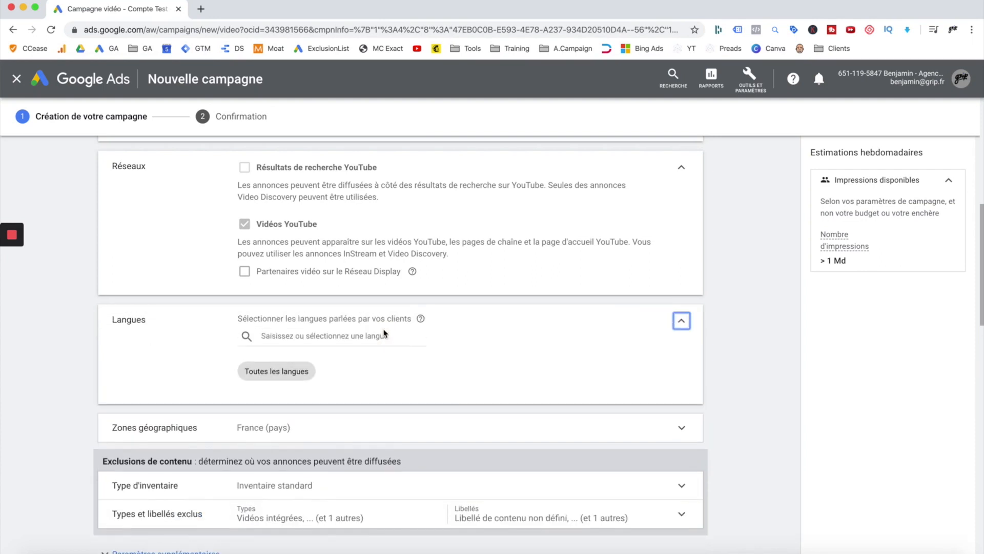
{"action": "left_click", "coordinate": [352, 337]}
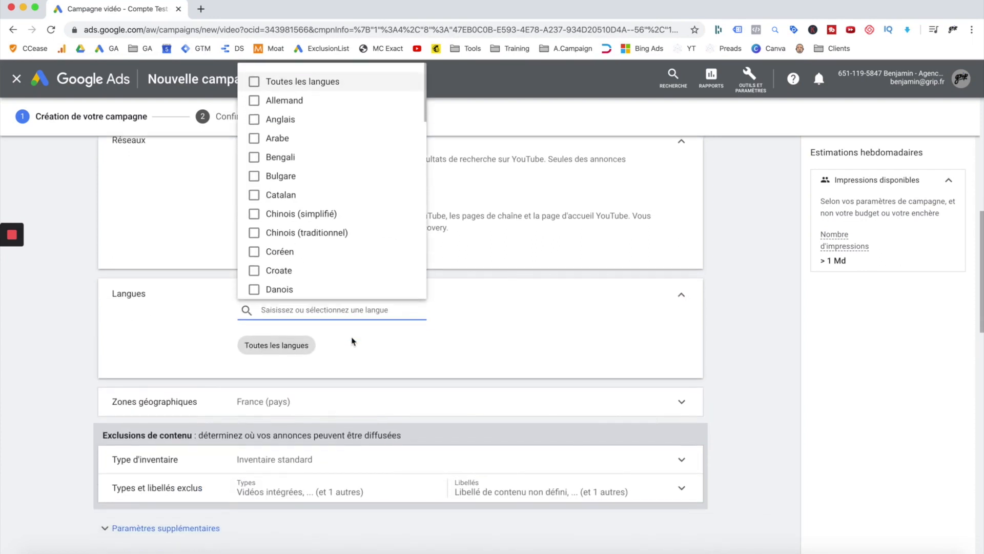
{"action": "type", "text": "fr"}
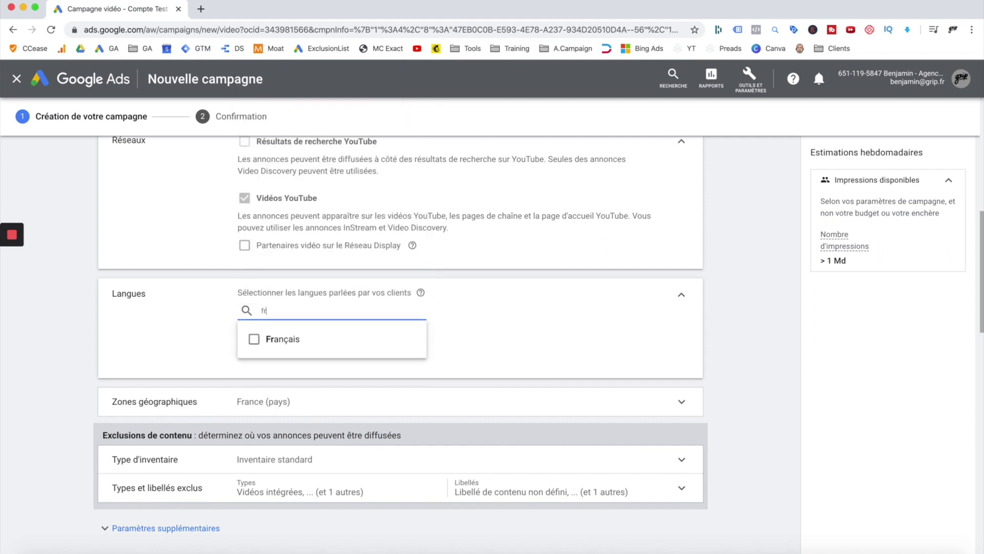
{"action": "left_click", "coordinate": [289, 342]}
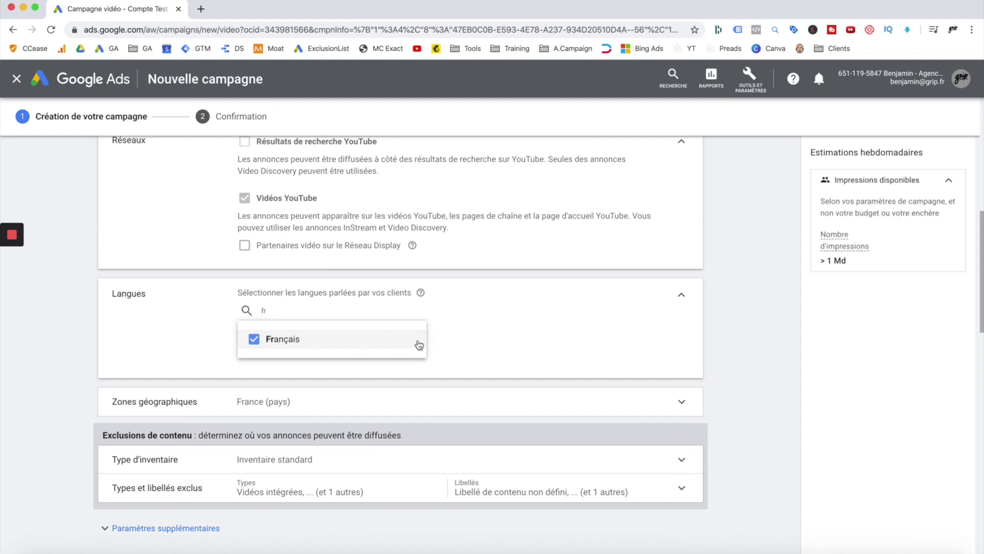
{"action": "left_click", "coordinate": [471, 341]}
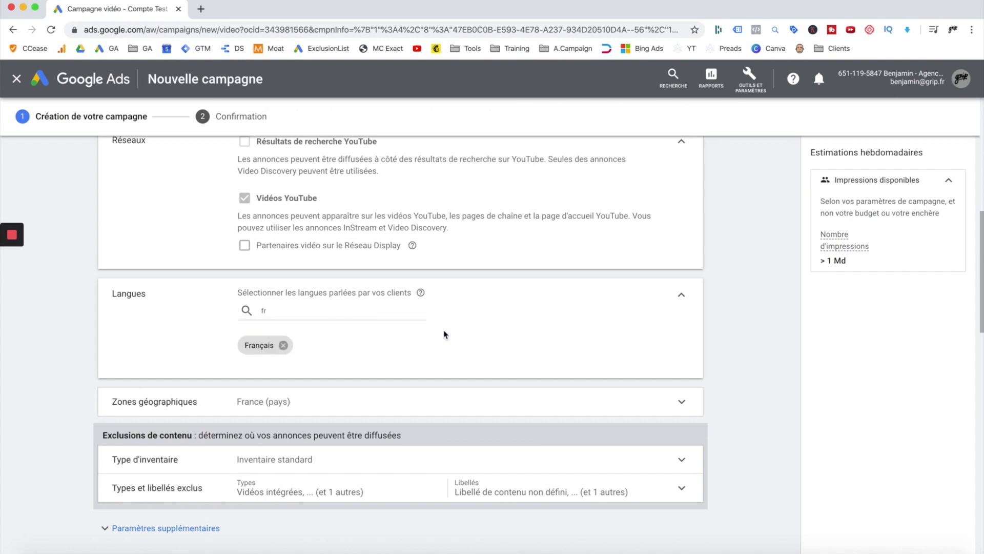
- Try the option for entering another location in the geographic targeting, and switch back to France
{"action": "scroll", "coordinate": [425, 328], "scroll_direction": "down", "scroll_amount": 1}
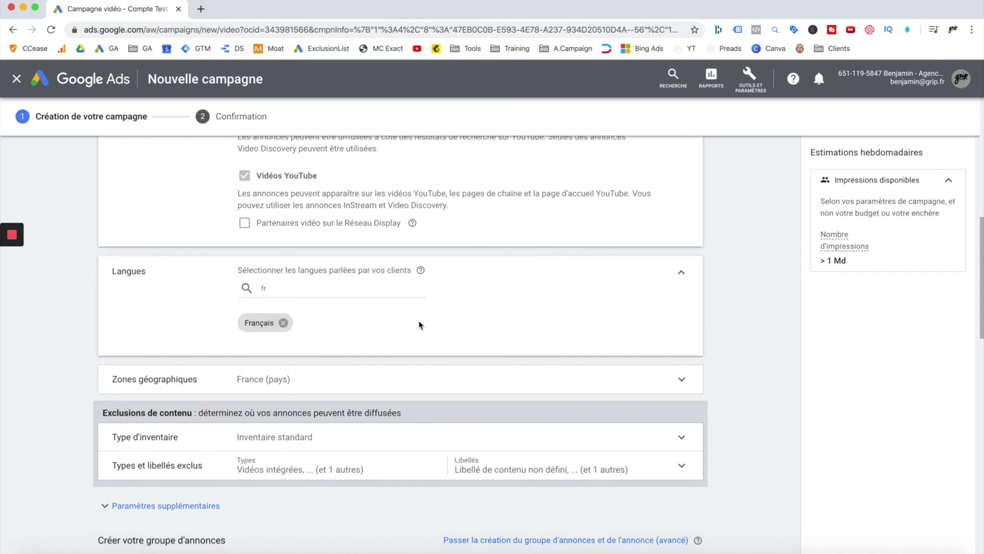
{"action": "scroll", "coordinate": [419, 325], "scroll_direction": "down", "scroll_amount": 1}
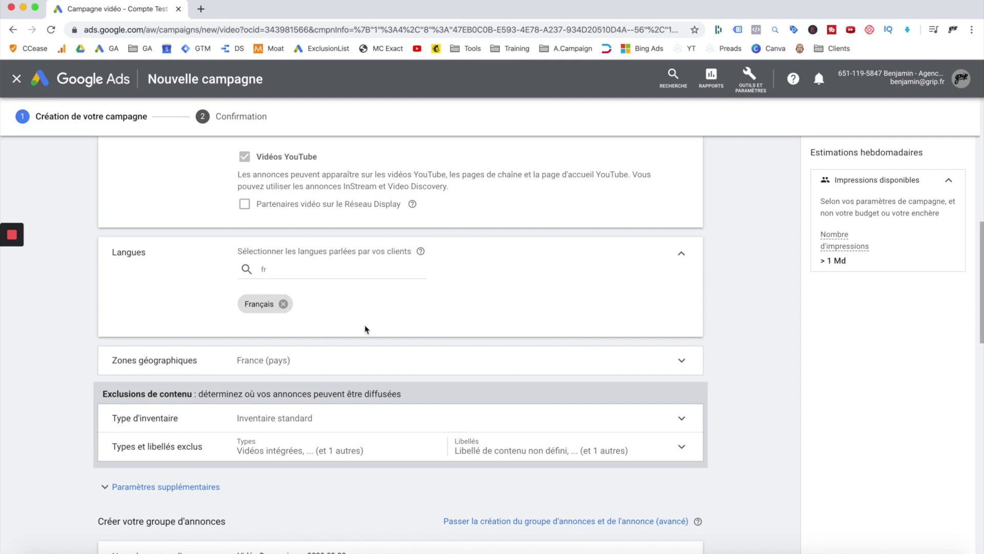
{"action": "scroll", "coordinate": [325, 352], "scroll_direction": "down", "scroll_amount": 2}
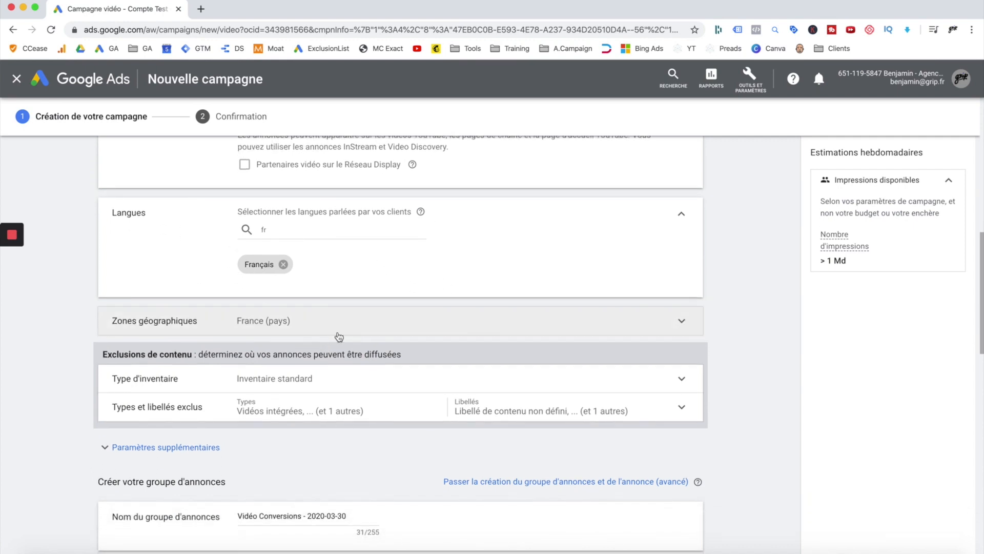
{"action": "scroll", "coordinate": [337, 331], "scroll_direction": "down", "scroll_amount": 1}
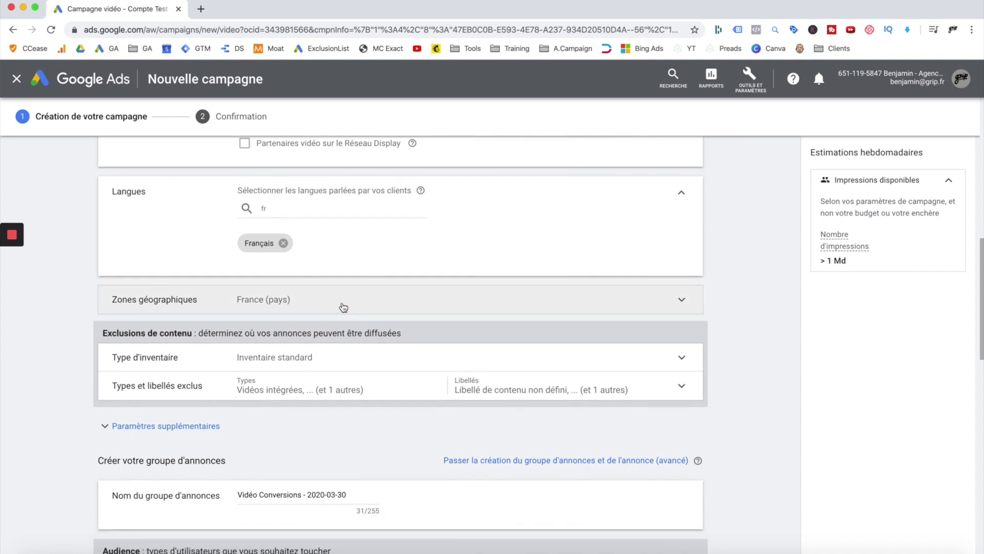
{"action": "left_click", "coordinate": [341, 306]}
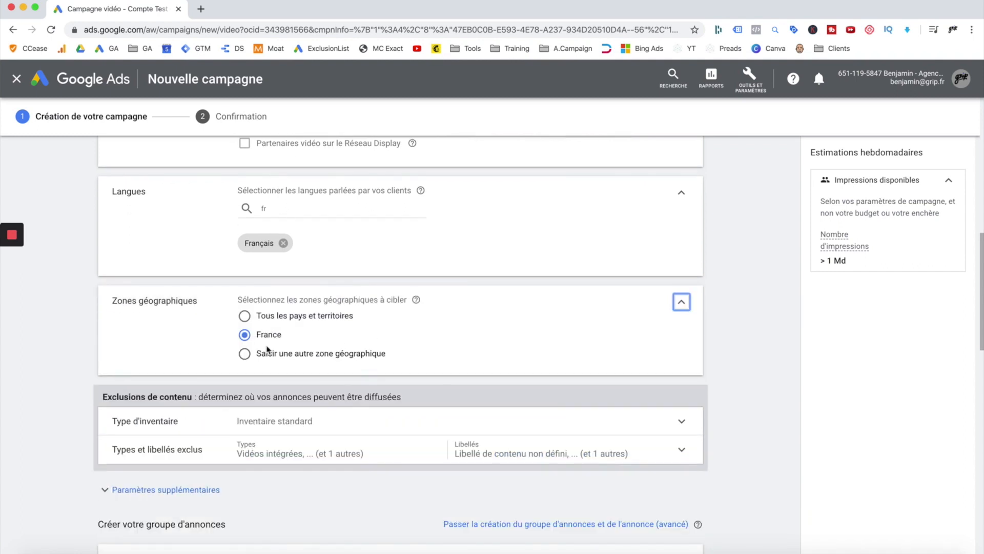
{"action": "left_click", "coordinate": [245, 358]}
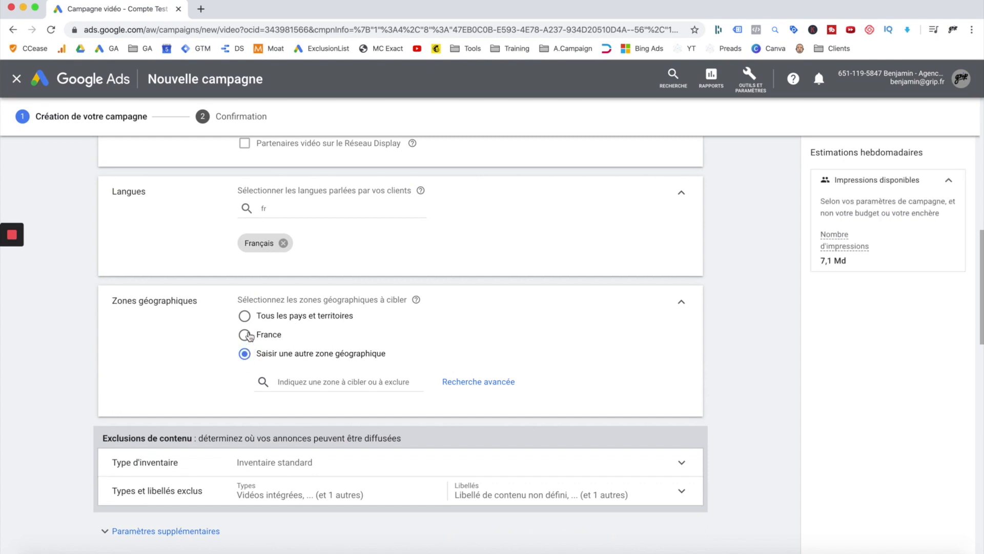
{"action": "left_click", "coordinate": [246, 335]}
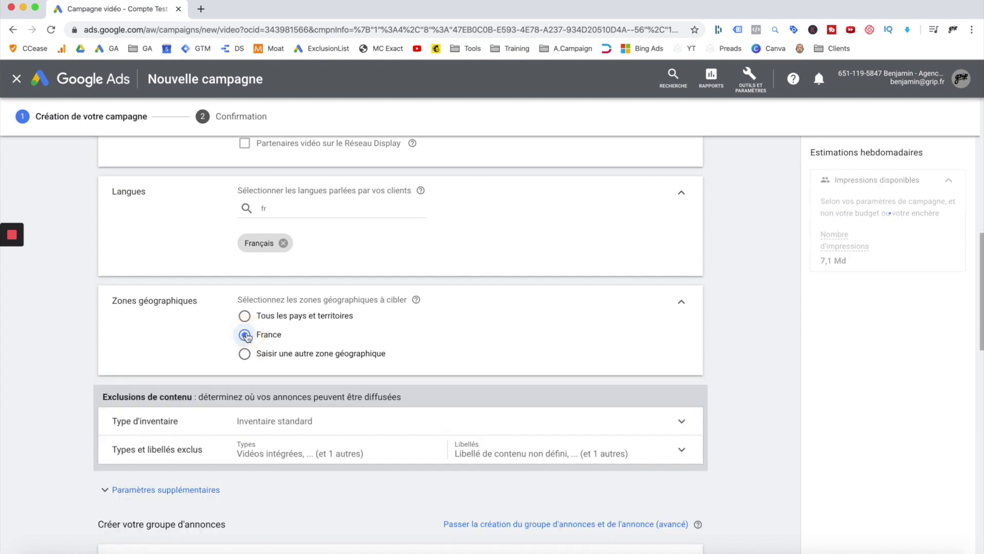
- Examine the inventory types under content exclusions, comparing Inventaire étendu, Inventaire standard and Inventaire limité
{"action": "scroll", "coordinate": [236, 343], "scroll_direction": "down", "scroll_amount": 2}
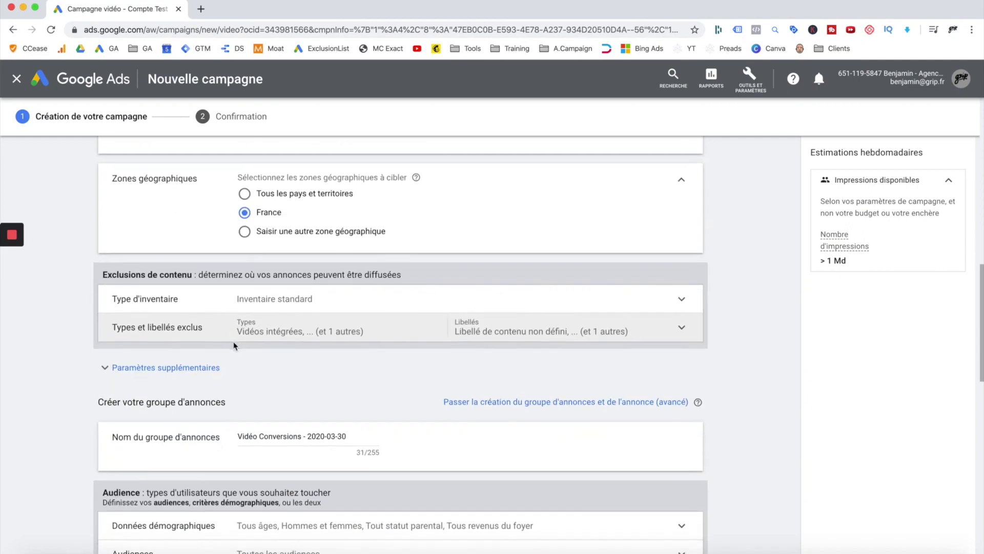
{"action": "scroll", "coordinate": [235, 346], "scroll_direction": "down", "scroll_amount": 1}
{"action": "scroll", "coordinate": [234, 347], "scroll_direction": "down", "scroll_amount": 1}
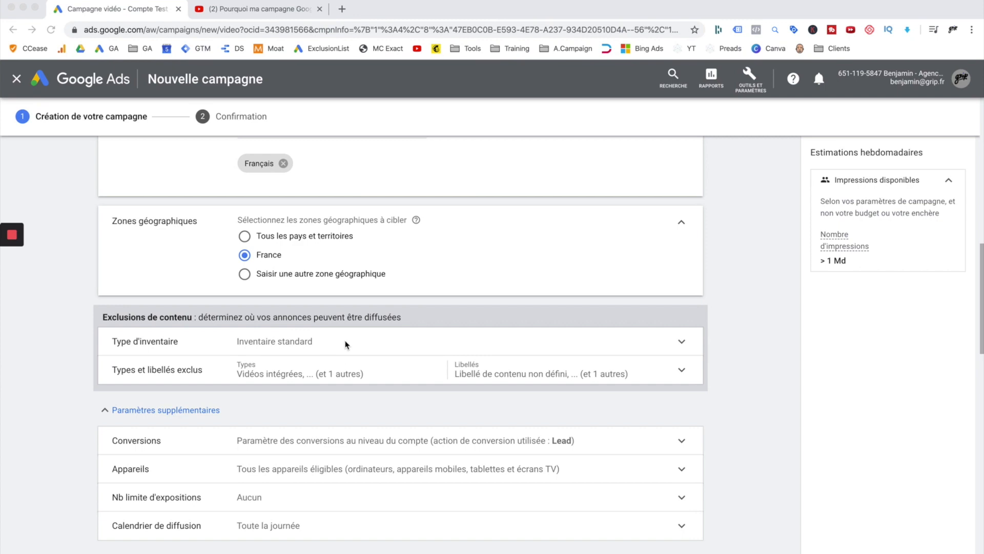
{"action": "left_click", "coordinate": [680, 341]}
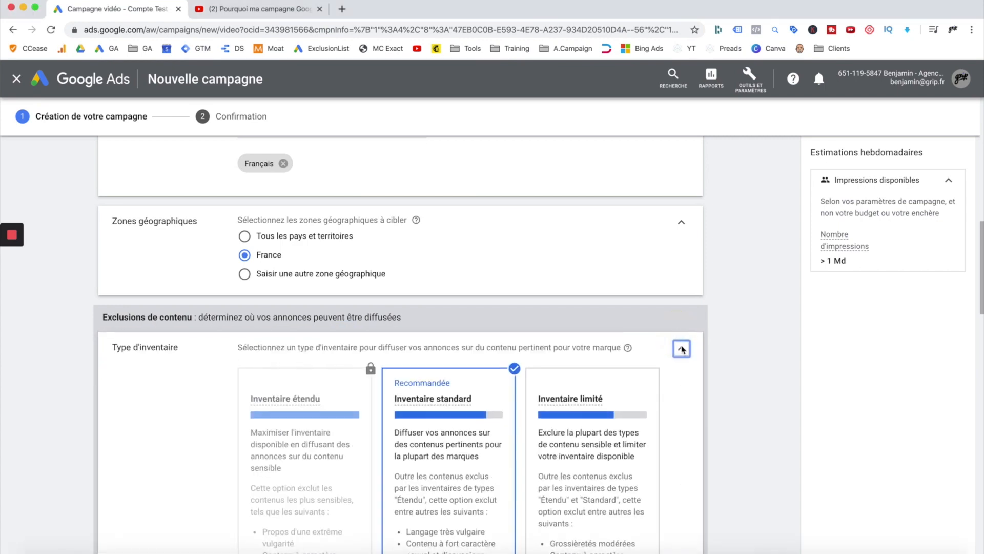
{"action": "scroll", "coordinate": [720, 404], "scroll_direction": "down", "scroll_amount": 3}
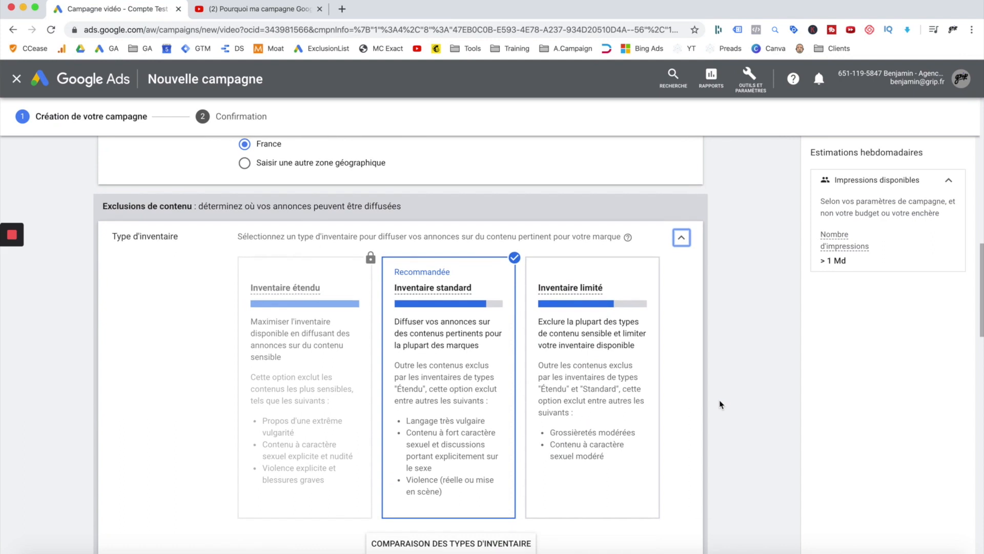
{"action": "scroll", "coordinate": [239, 331], "scroll_direction": "down", "scroll_amount": 1}
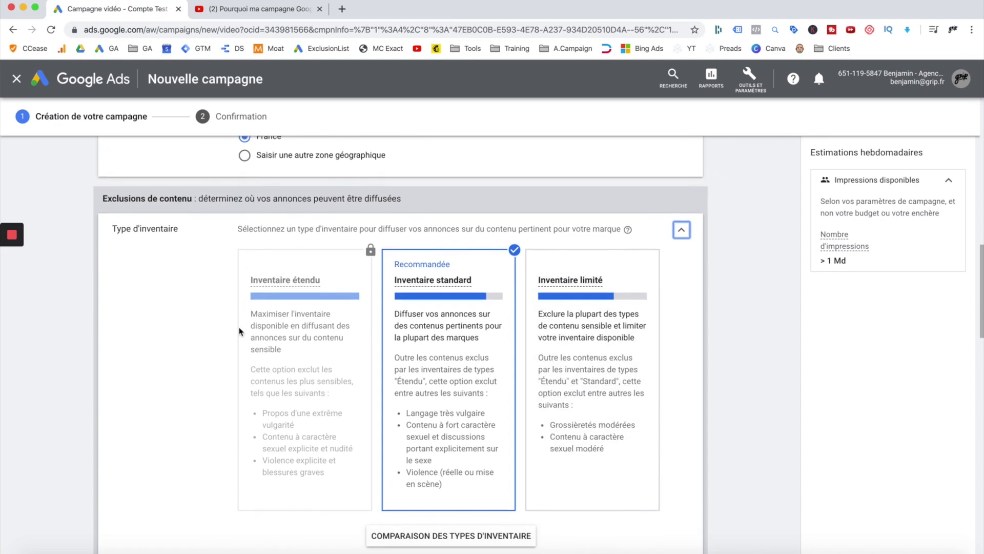
{"action": "mouse_move", "coordinate": [238, 331]}
{"action": "scroll", "coordinate": [239, 332], "scroll_direction": "down", "scroll_amount": 5}
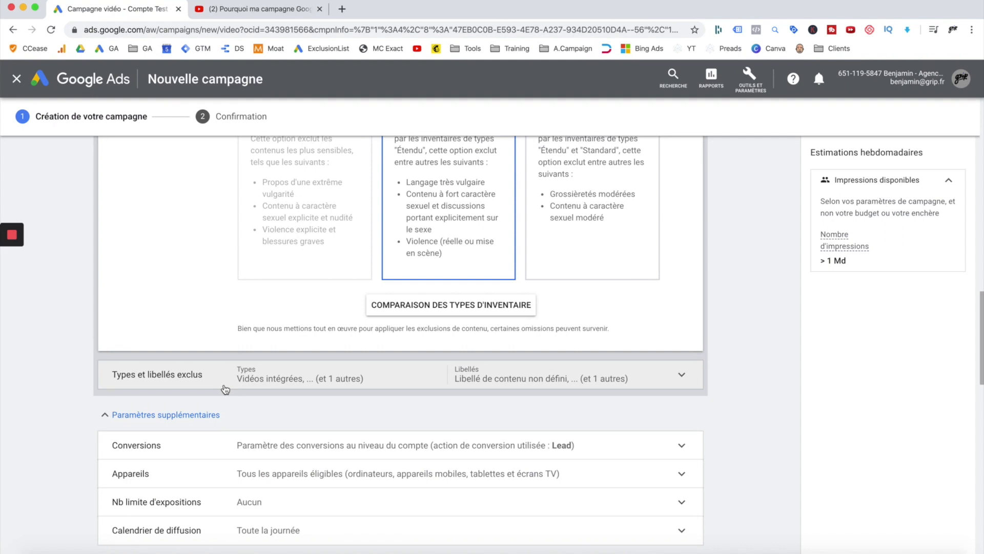
{"action": "scroll", "coordinate": [226, 389], "scroll_direction": "up", "scroll_amount": 5}
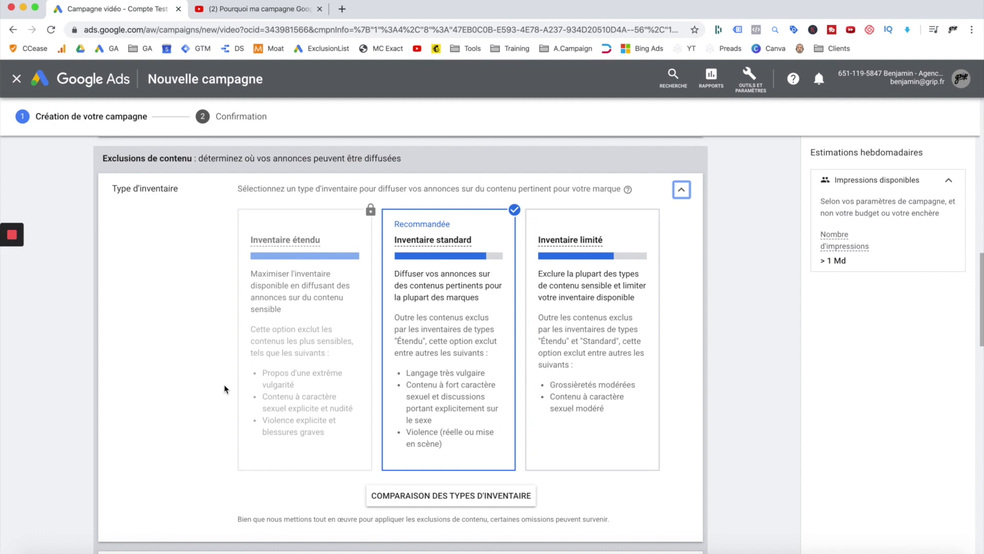
{"action": "scroll", "coordinate": [225, 389], "scroll_direction": "down", "scroll_amount": 1}
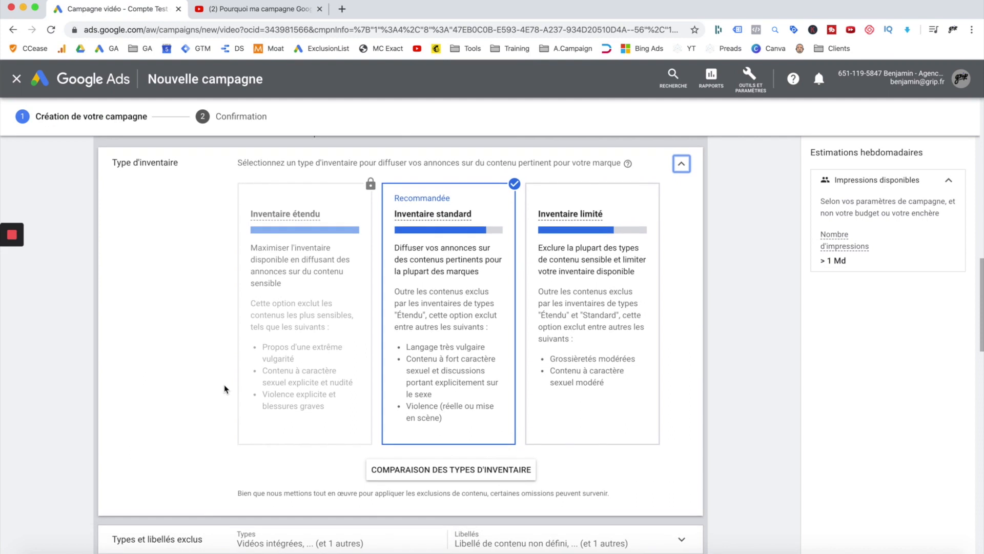
{"action": "scroll", "coordinate": [224, 389], "scroll_direction": "up", "scroll_amount": 1}
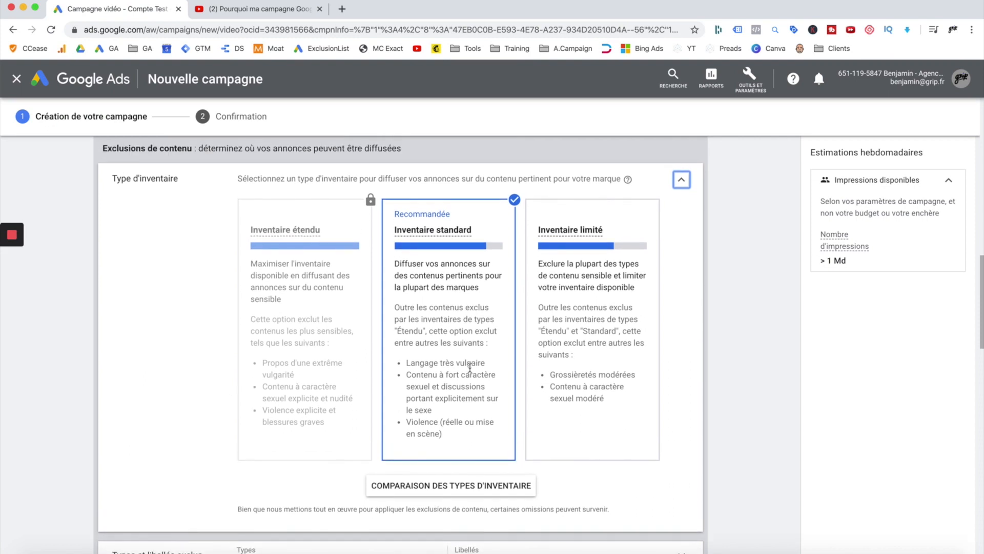
{"action": "scroll", "coordinate": [468, 384], "scroll_direction": "down", "scroll_amount": 1}
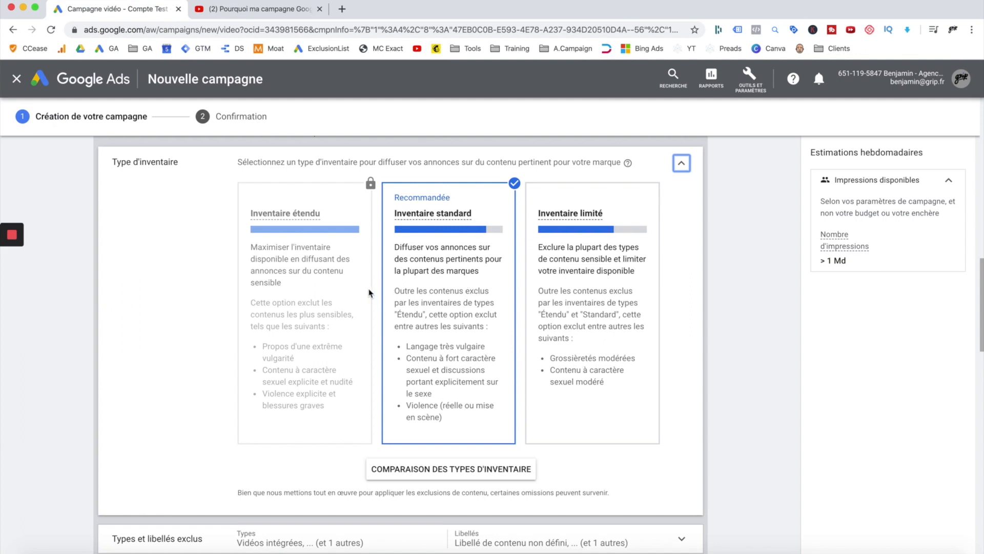
{"action": "mouse_move", "coordinate": [369, 294]}
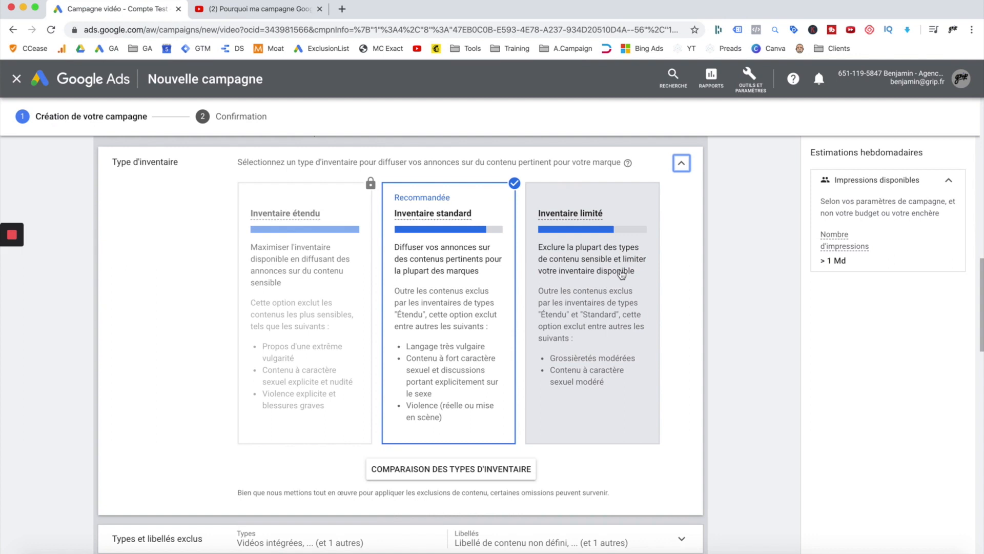
{"action": "scroll", "coordinate": [613, 287], "scroll_direction": "down", "scroll_amount": 2}
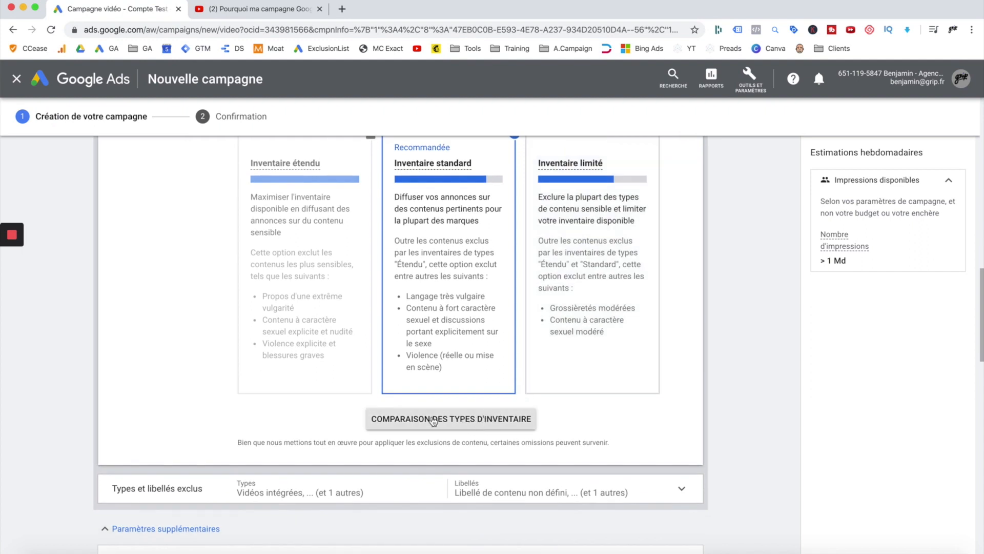
- Examine the availability of Inventaire étendu and the excluded content types and digital content labels
{"action": "scroll", "coordinate": [295, 388], "scroll_direction": "up", "scroll_amount": 2}
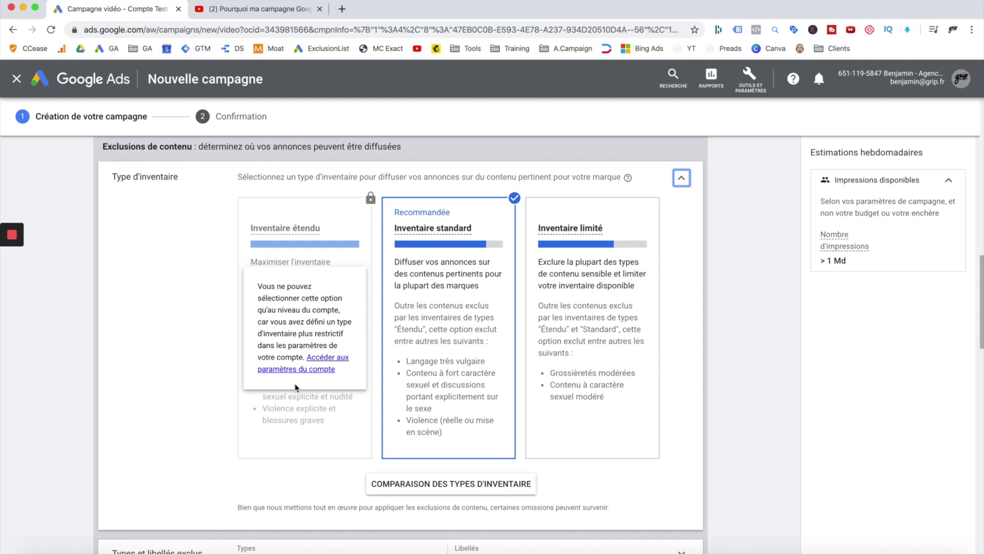
{"action": "scroll", "coordinate": [224, 465], "scroll_direction": "down", "scroll_amount": 4}
{"action": "left_click", "coordinate": [353, 438]}
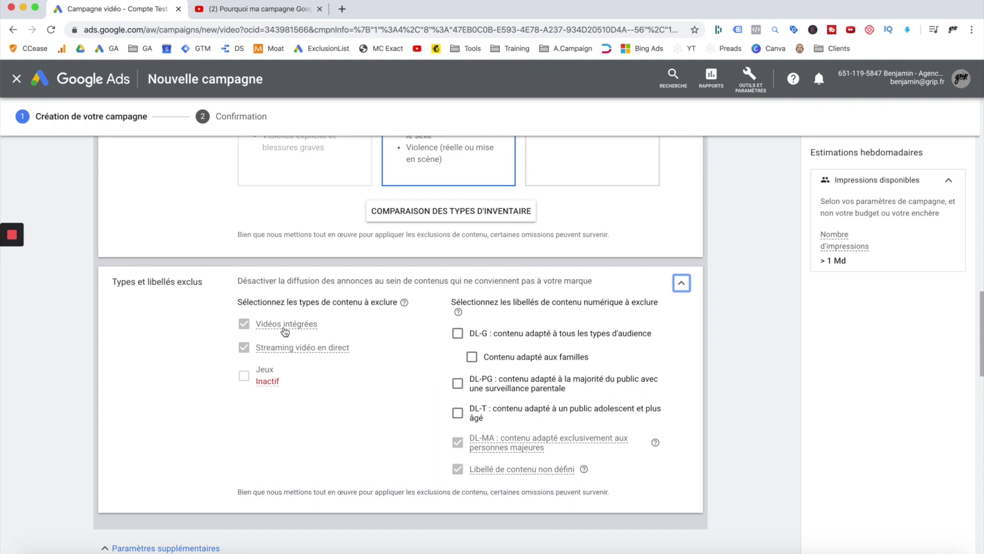
{"action": "mouse_move", "coordinate": [285, 332]}
{"action": "scroll", "coordinate": [312, 377], "scroll_direction": "down", "scroll_amount": 2}
{"action": "scroll", "coordinate": [313, 377], "scroll_direction": "down", "scroll_amount": 1}
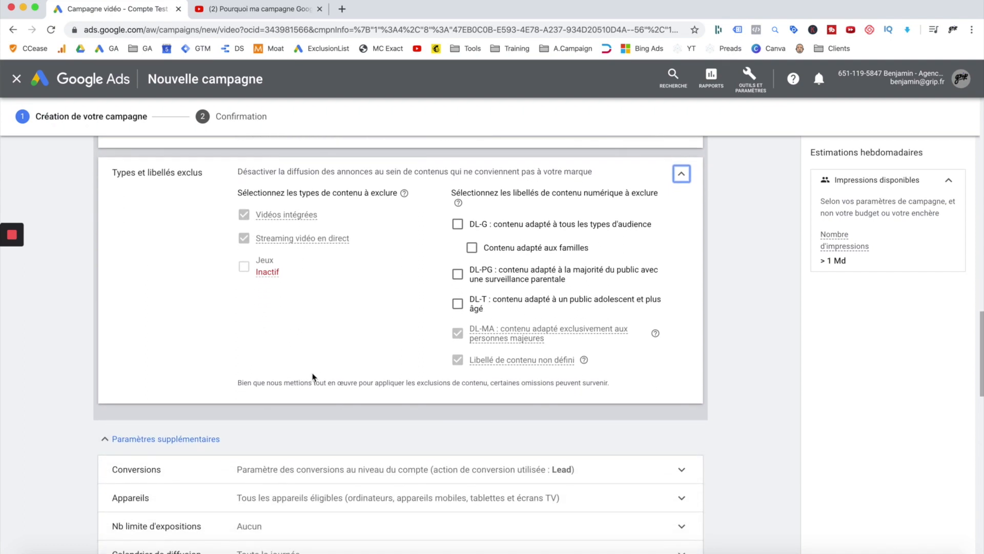
- Review the campaign's conversion setting within the additional settings
{"action": "scroll", "coordinate": [315, 330], "scroll_direction": "down", "scroll_amount": 3}
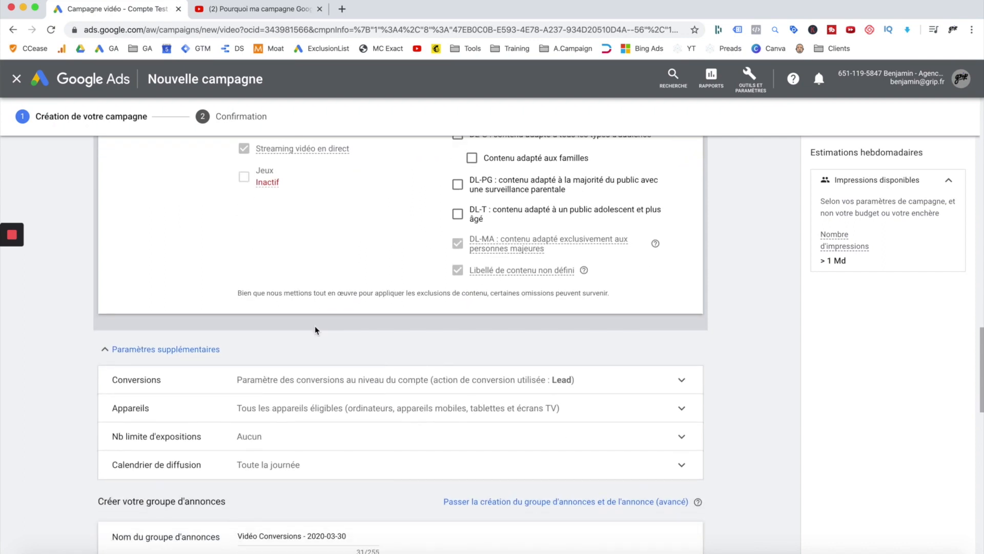
{"action": "scroll", "coordinate": [315, 330], "scroll_direction": "down", "scroll_amount": 1}
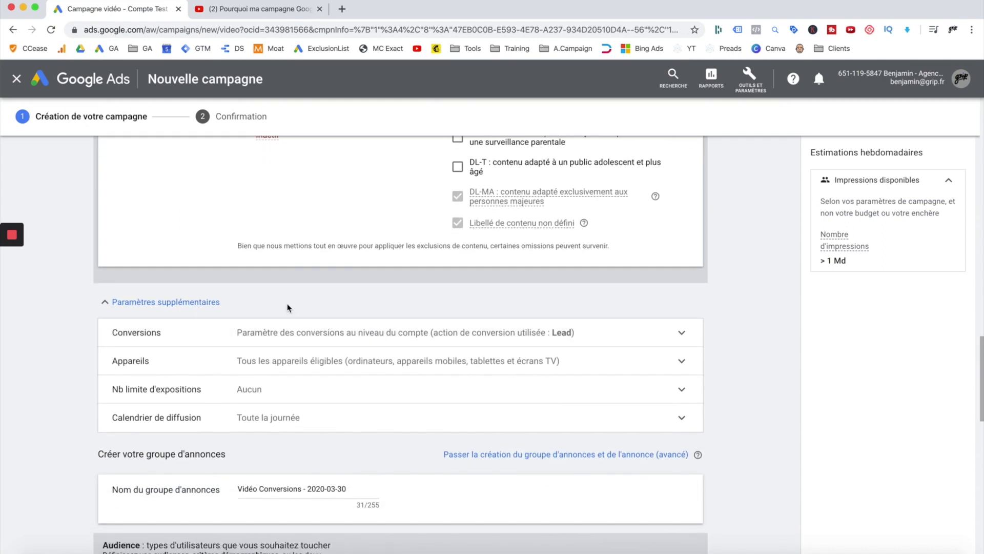
{"action": "left_click", "coordinate": [194, 307]}
{"action": "left_click", "coordinate": [193, 303]}
{"action": "scroll", "coordinate": [261, 309], "scroll_direction": "down", "scroll_amount": 1}
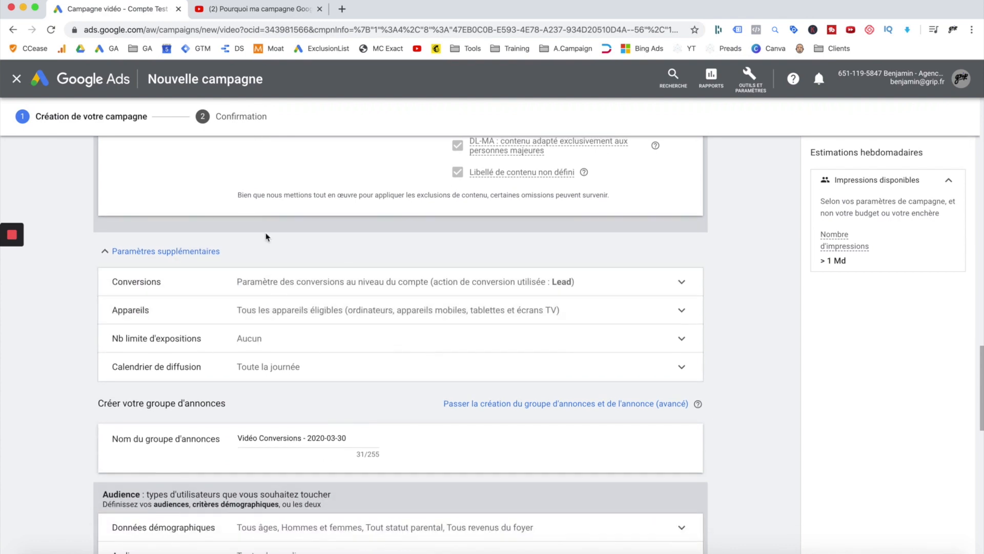
{"action": "scroll", "coordinate": [265, 237], "scroll_direction": "down", "scroll_amount": 1}
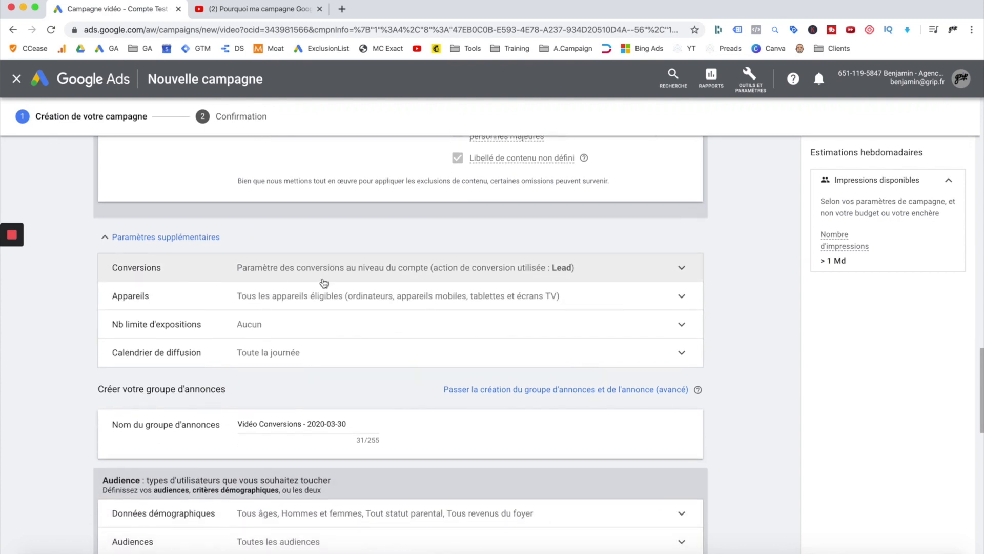
{"action": "left_click", "coordinate": [589, 276]}
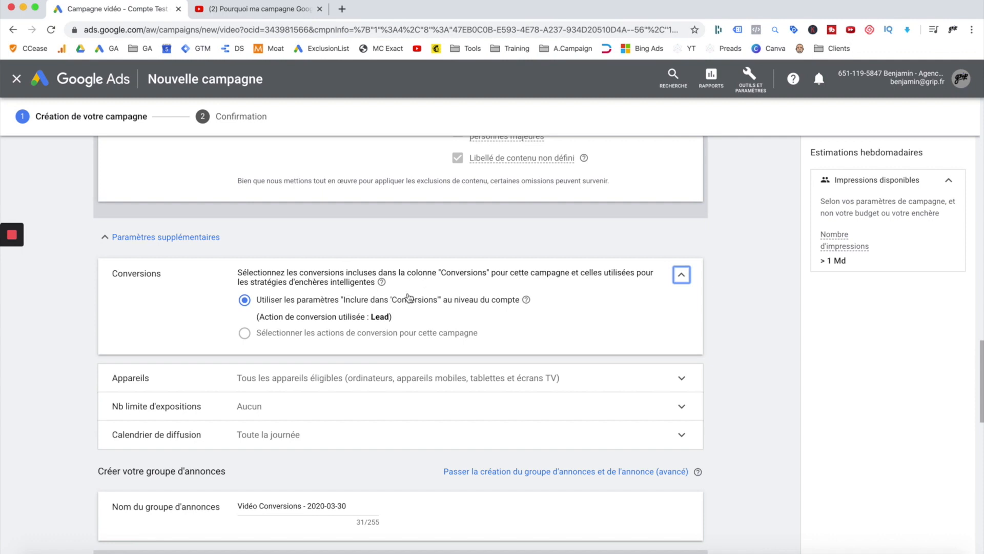
{"action": "scroll", "coordinate": [474, 330], "scroll_direction": "down", "scroll_amount": 2}
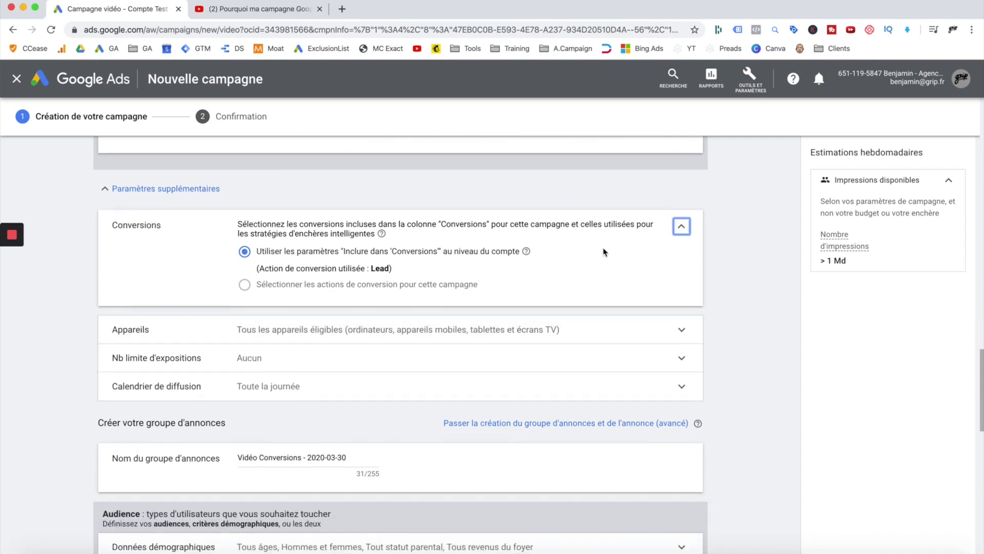
{"action": "left_click", "coordinate": [681, 227]}
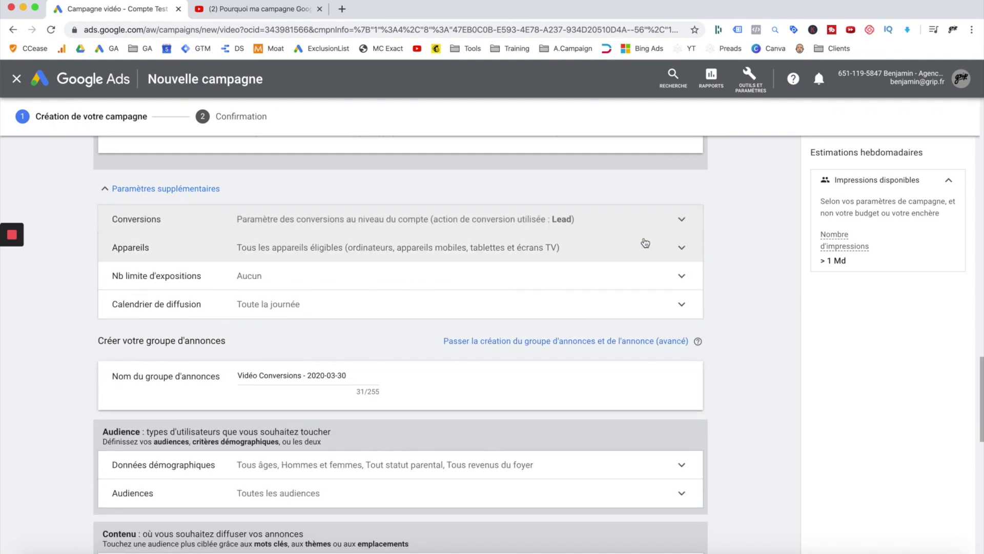
- Define specific device targeting for the campaign and exclude Écrans TV from the targeted devices
{"action": "left_click", "coordinate": [604, 250]}
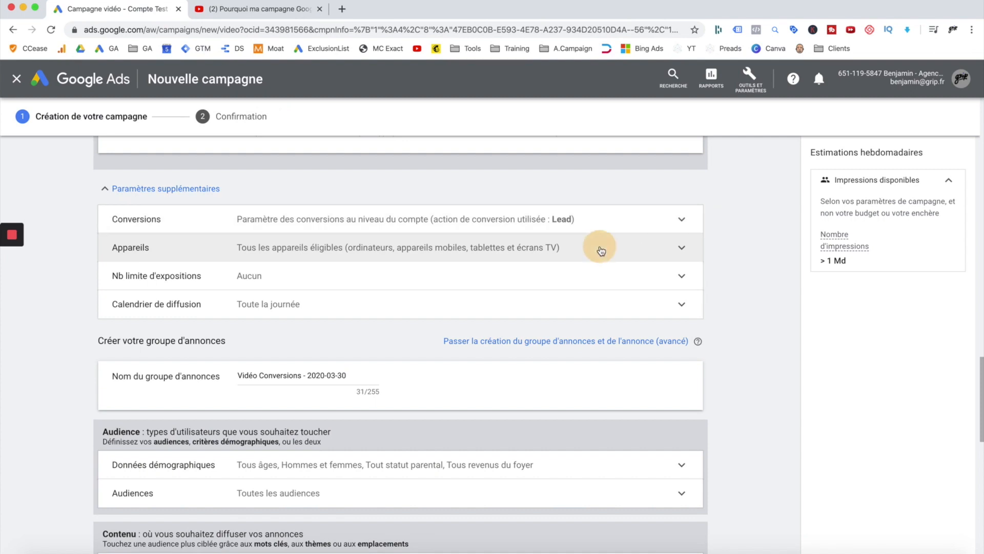
{"action": "left_click", "coordinate": [245, 290]}
{"action": "left_click", "coordinate": [263, 379]}
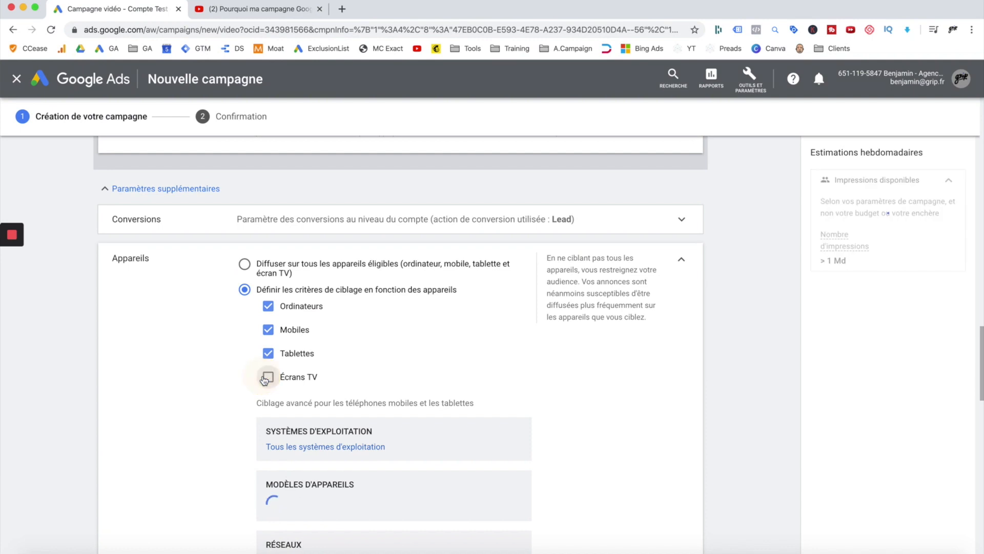
{"action": "scroll", "coordinate": [369, 369], "scroll_direction": "down", "scroll_amount": 2}
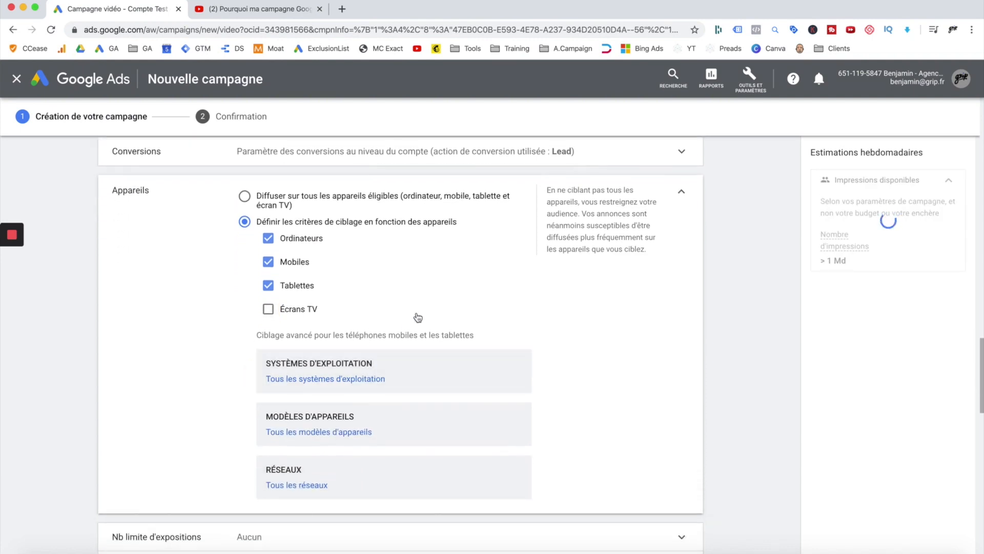
{"action": "scroll", "coordinate": [418, 317], "scroll_direction": "down", "scroll_amount": 1}
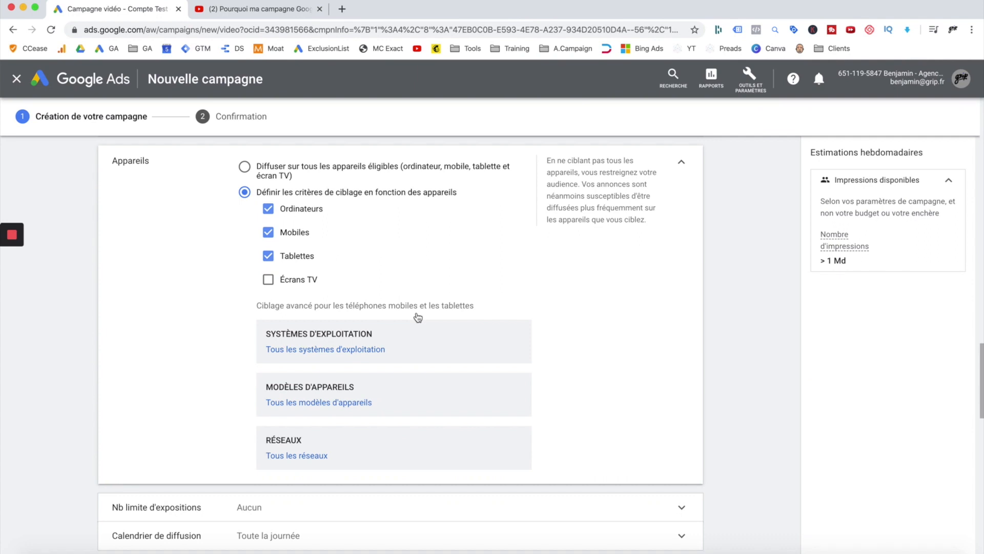
{"action": "scroll", "coordinate": [418, 317], "scroll_direction": "down", "scroll_amount": 1}
{"action": "scroll", "coordinate": [417, 317], "scroll_direction": "up", "scroll_amount": 1}
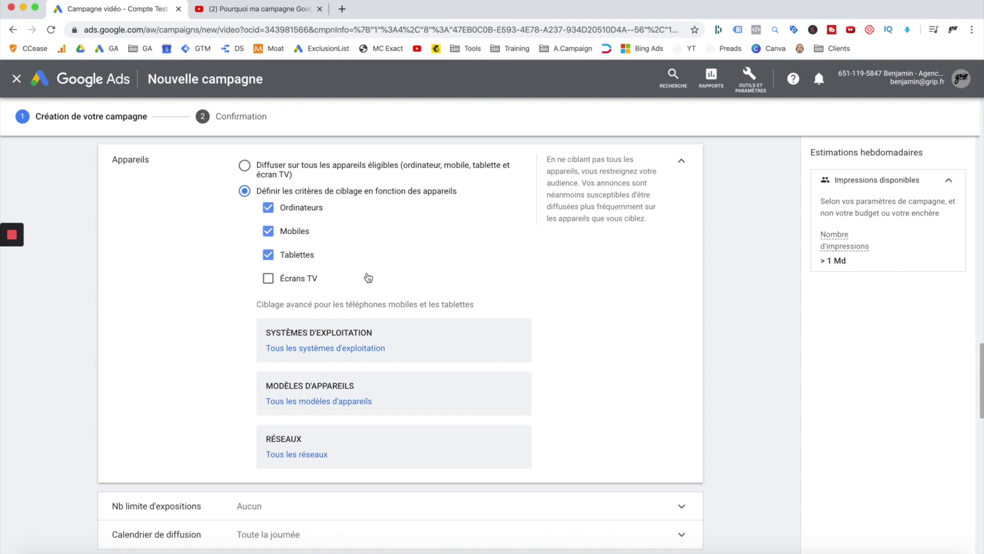
- Limit the campaign's impression frequency to 12 impressions par semaine
{"action": "scroll", "coordinate": [368, 277], "scroll_direction": "down", "scroll_amount": 2}
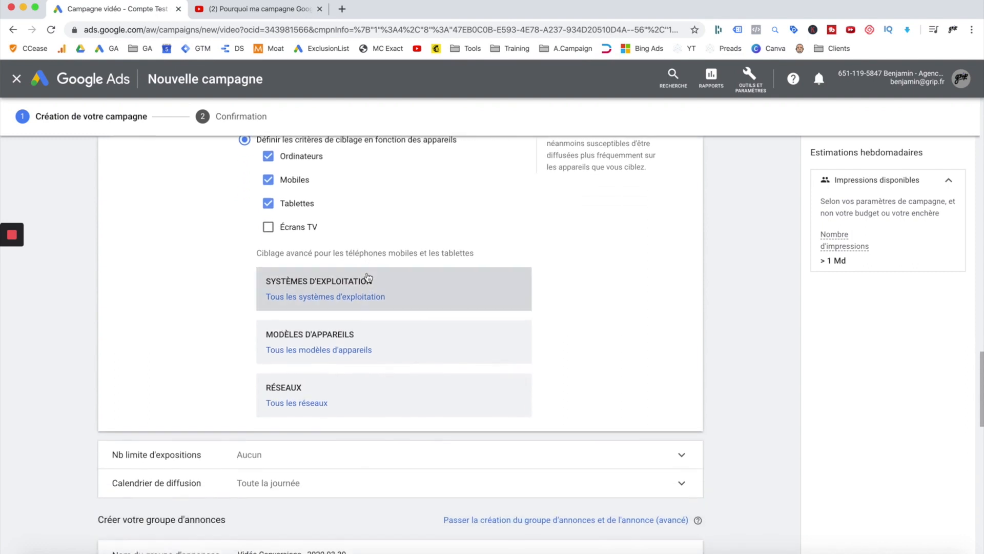
{"action": "scroll", "coordinate": [368, 278], "scroll_direction": "down", "scroll_amount": 6}
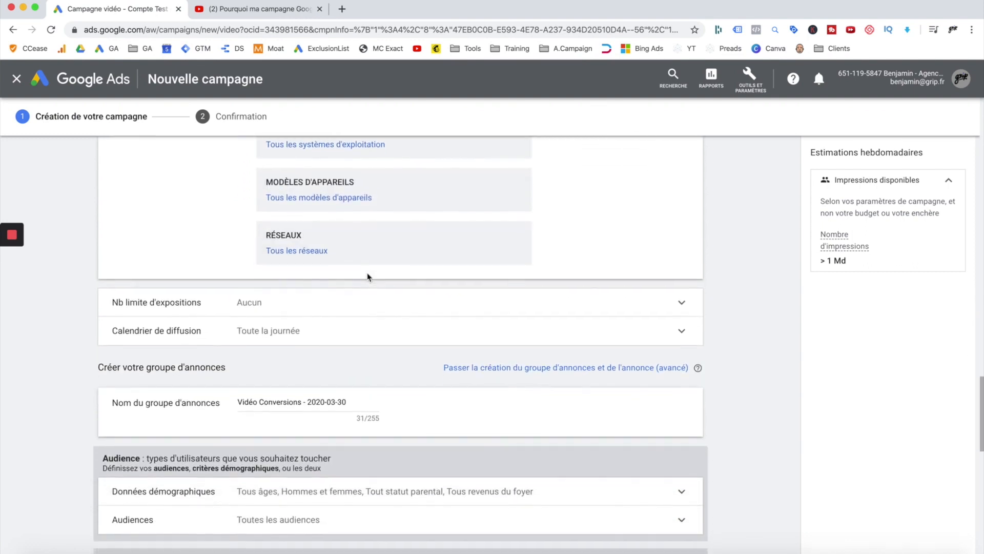
{"action": "left_click", "coordinate": [350, 313]}
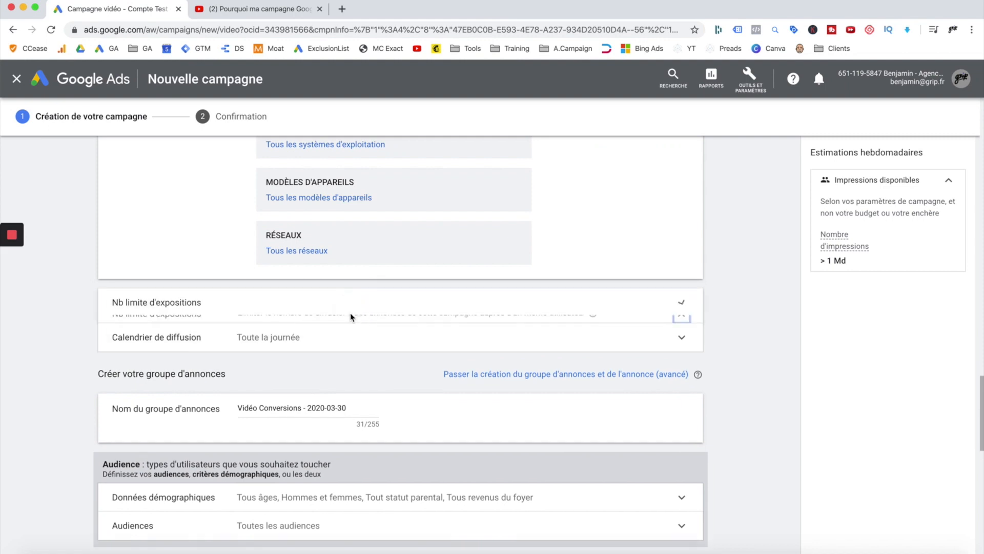
{"action": "scroll", "coordinate": [351, 317], "scroll_direction": "down", "scroll_amount": 1}
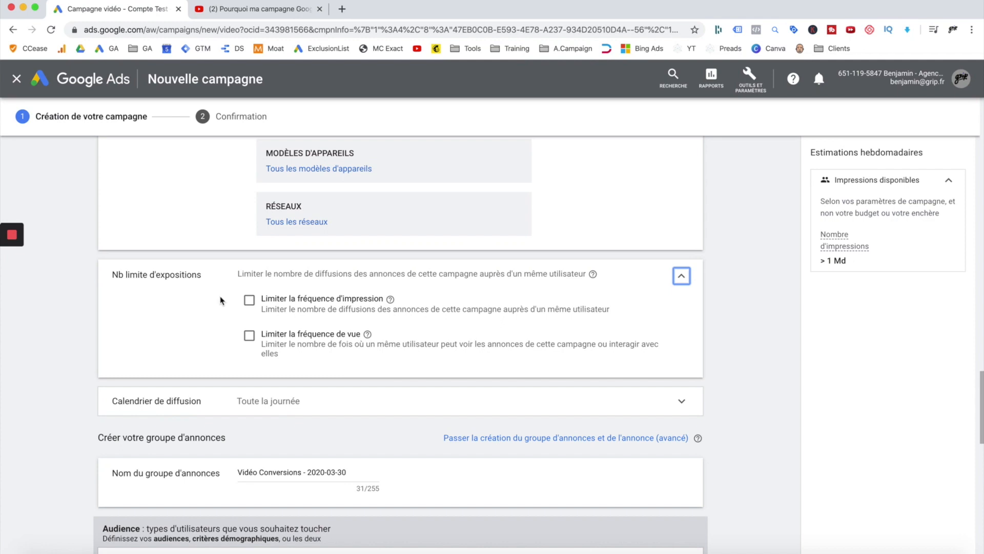
{"action": "left_click", "coordinate": [249, 302]}
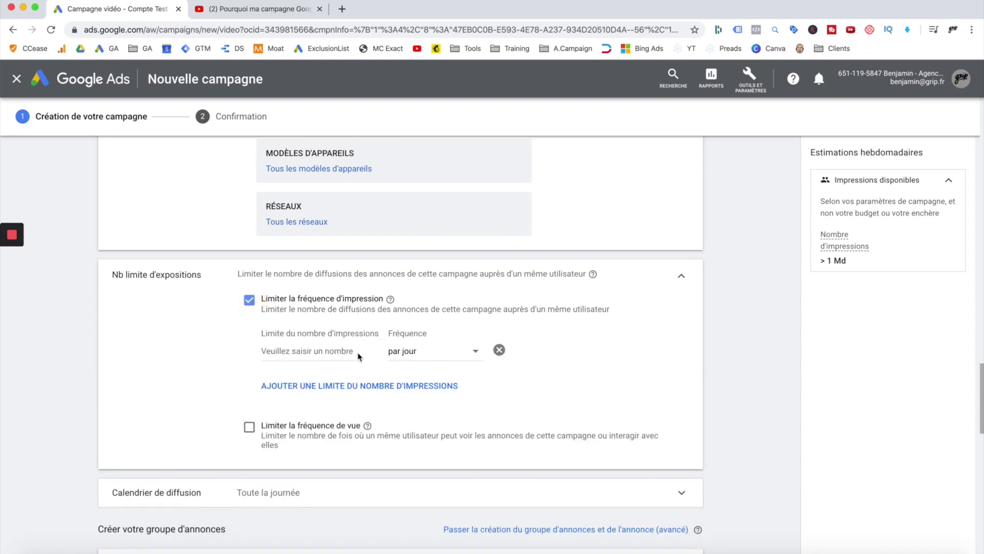
{"action": "left_click", "coordinate": [435, 354]}
{"action": "left_click", "coordinate": [439, 384]}
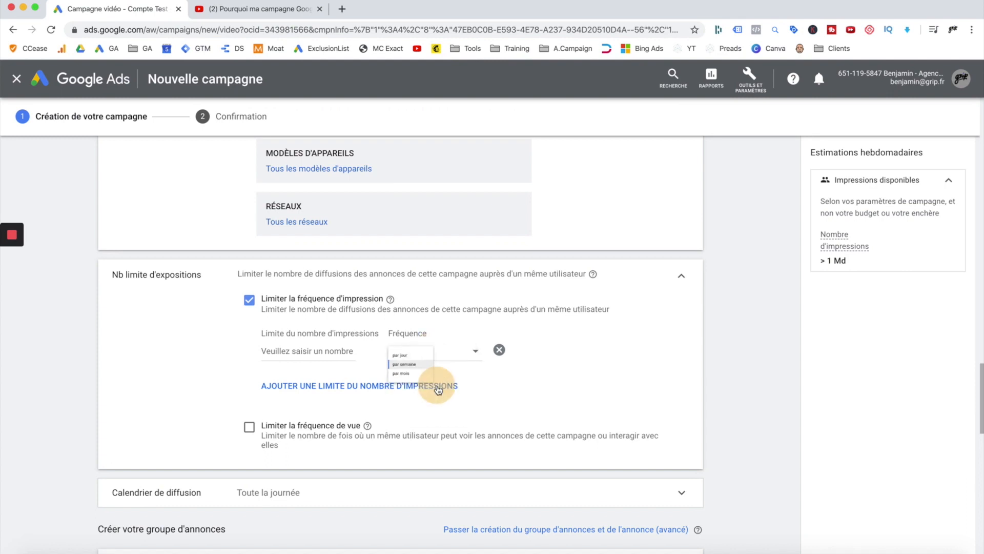
{"action": "left_click", "coordinate": [349, 352]}
{"action": "type", "text": "12"}
- Limit the campaign's view frequency to 4 views par mois
{"action": "scroll", "coordinate": [256, 426], "scroll_direction": "down", "scroll_amount": 1}
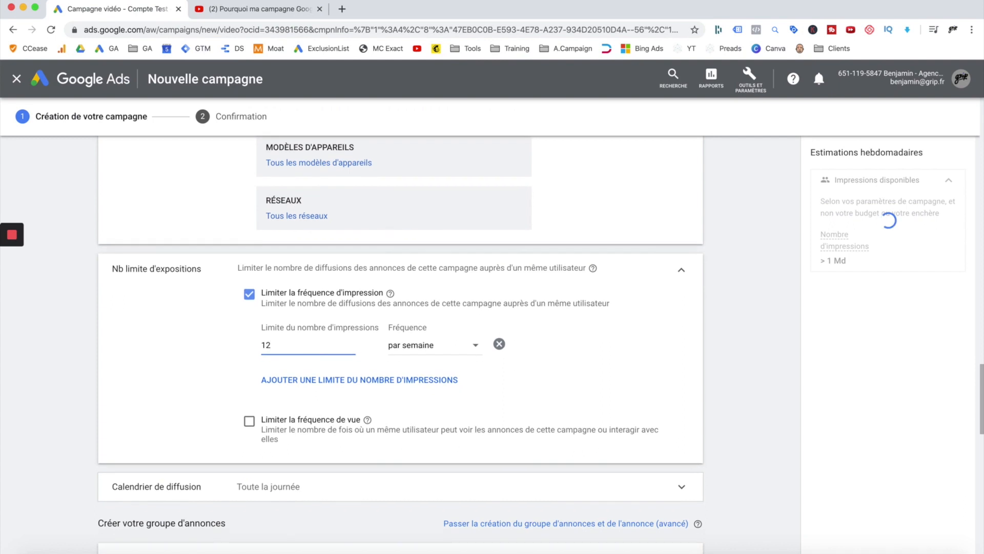
{"action": "left_click", "coordinate": [256, 426]}
{"action": "scroll", "coordinate": [258, 428], "scroll_direction": "down", "scroll_amount": 2}
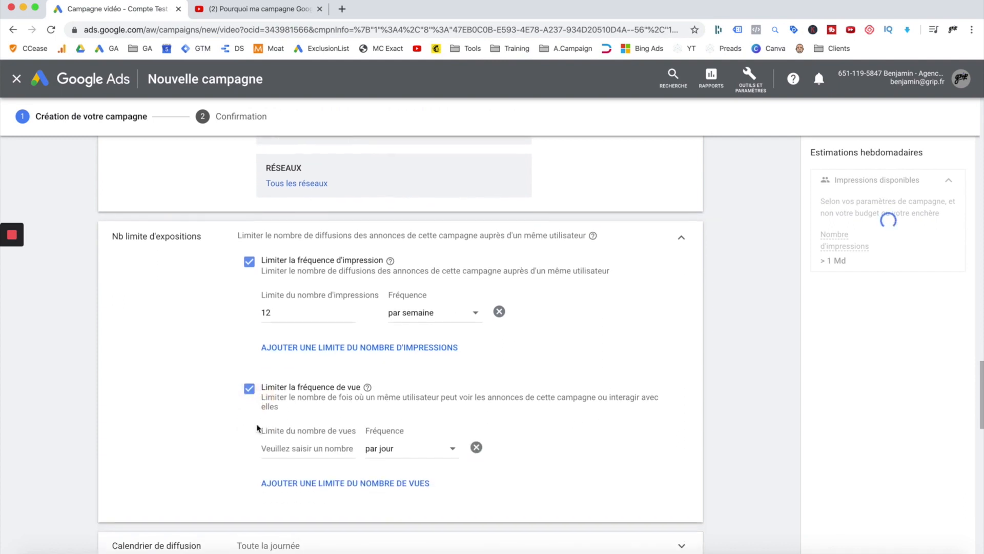
{"action": "left_click", "coordinate": [426, 447]}
{"action": "left_click", "coordinate": [407, 499]}
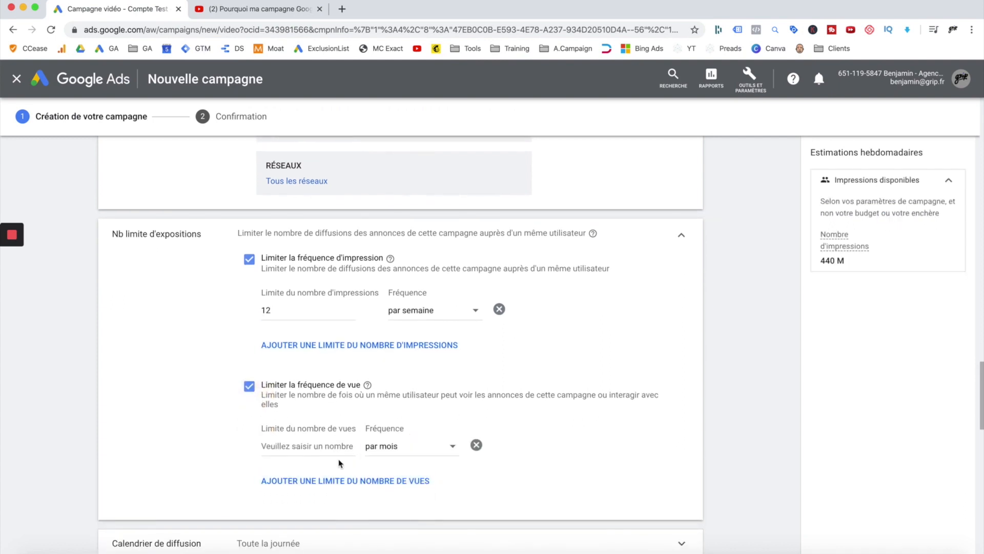
{"action": "scroll", "coordinate": [342, 464], "scroll_direction": "down", "scroll_amount": 1}
{"action": "left_click", "coordinate": [322, 440]}
{"action": "type", "text": "4"}
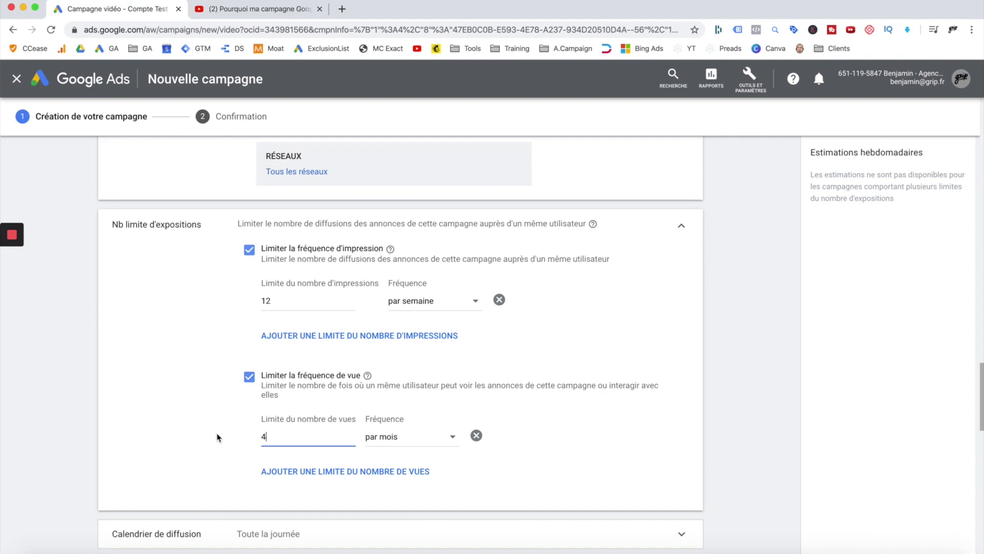
- Review the frequency limits and set the impression limit's frequency to par jour
{"action": "scroll", "coordinate": [216, 430], "scroll_direction": "down", "scroll_amount": 3}
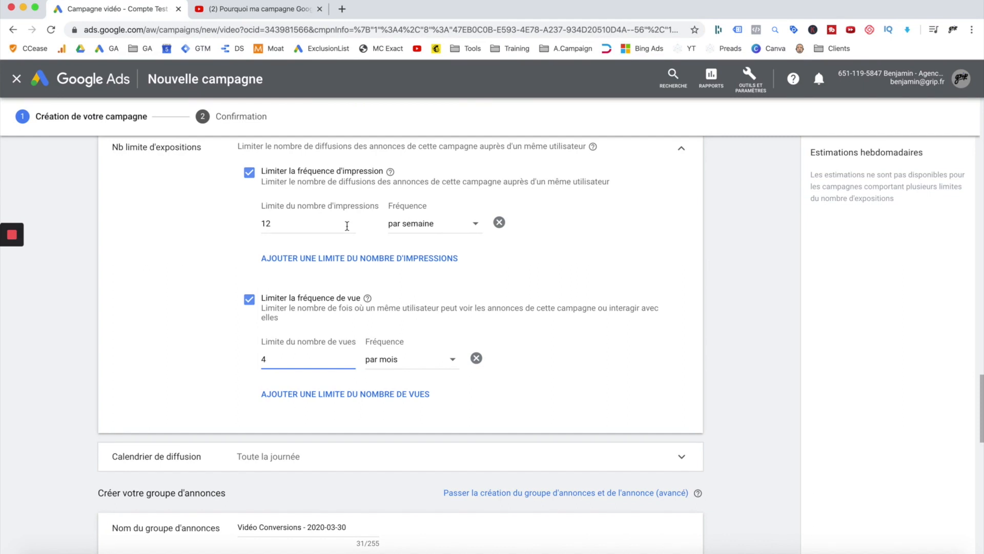
{"action": "scroll", "coordinate": [329, 241], "scroll_direction": "down", "scroll_amount": 1}
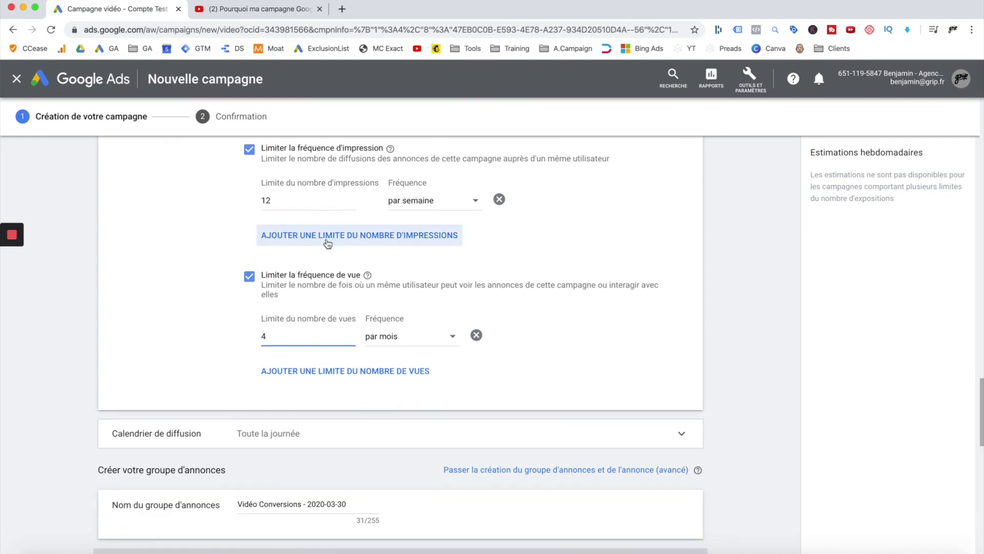
{"action": "scroll", "coordinate": [323, 259], "scroll_direction": "down", "scroll_amount": 1}
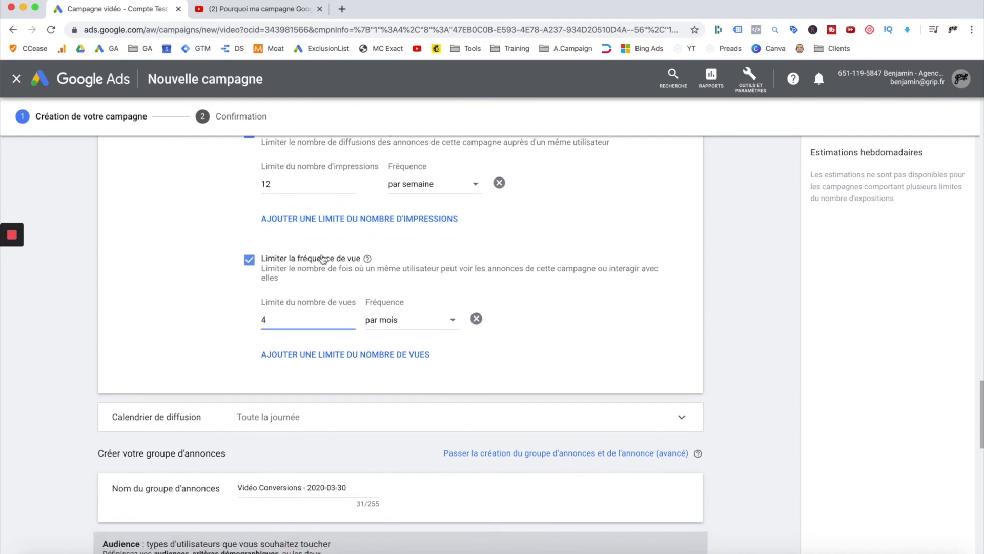
{"action": "scroll", "coordinate": [324, 259], "scroll_direction": "up", "scroll_amount": 1}
{"action": "scroll", "coordinate": [324, 259], "scroll_direction": "down", "scroll_amount": 2}
{"action": "scroll", "coordinate": [324, 259], "scroll_direction": "up", "scroll_amount": 2}
{"action": "scroll", "coordinate": [324, 259], "scroll_direction": "up", "scroll_amount": 2}
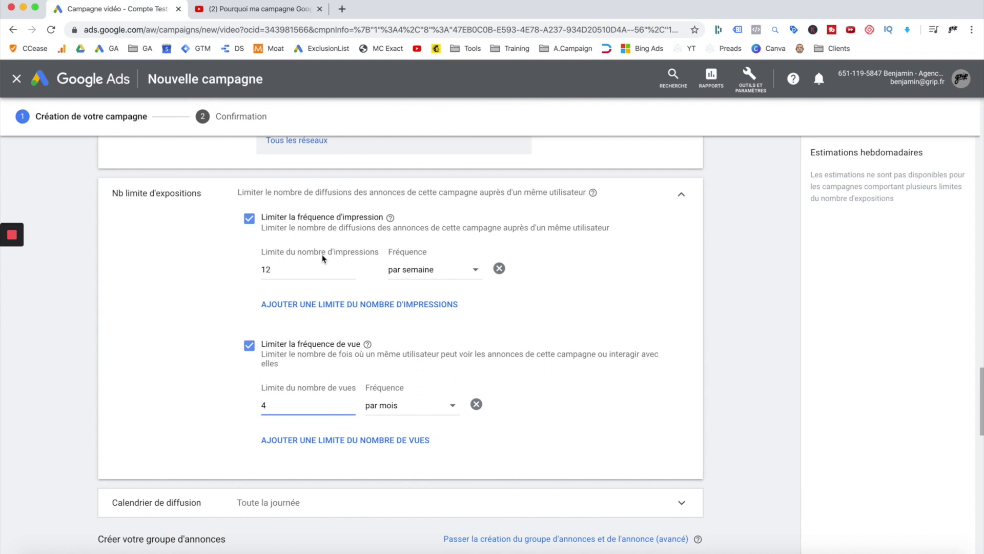
{"action": "left_click", "coordinate": [411, 276]}
{"action": "left_click", "coordinate": [413, 282]}
- Open the campaign's ad schedule, limit its days to Du lundi au vendredi and look through the available start times
{"action": "scroll", "coordinate": [433, 417], "scroll_direction": "down", "scroll_amount": 1}
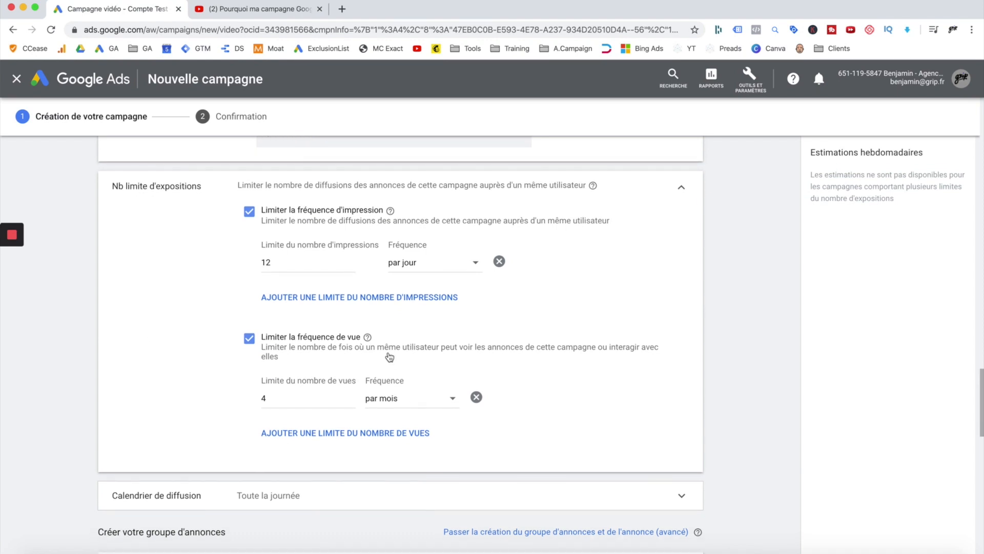
{"action": "scroll", "coordinate": [389, 358], "scroll_direction": "down", "scroll_amount": 3}
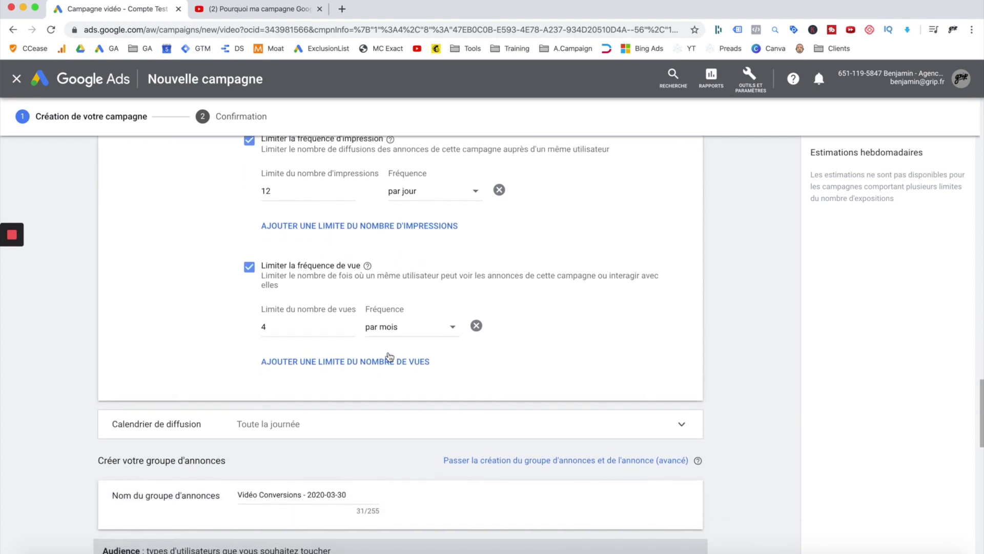
{"action": "scroll", "coordinate": [389, 357], "scroll_direction": "down", "scroll_amount": 3}
{"action": "left_click", "coordinate": [373, 356]}
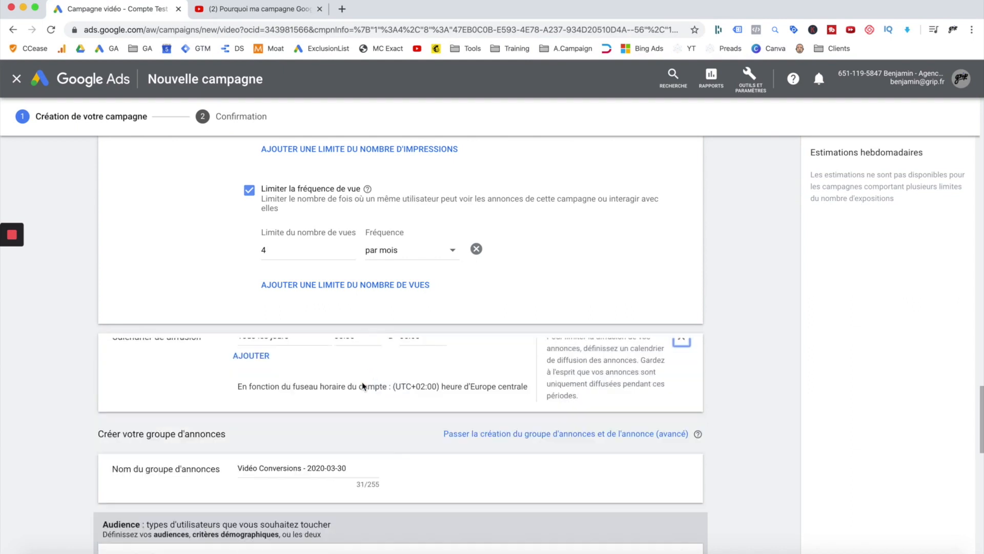
{"action": "scroll", "coordinate": [364, 374], "scroll_direction": "down", "scroll_amount": 1}
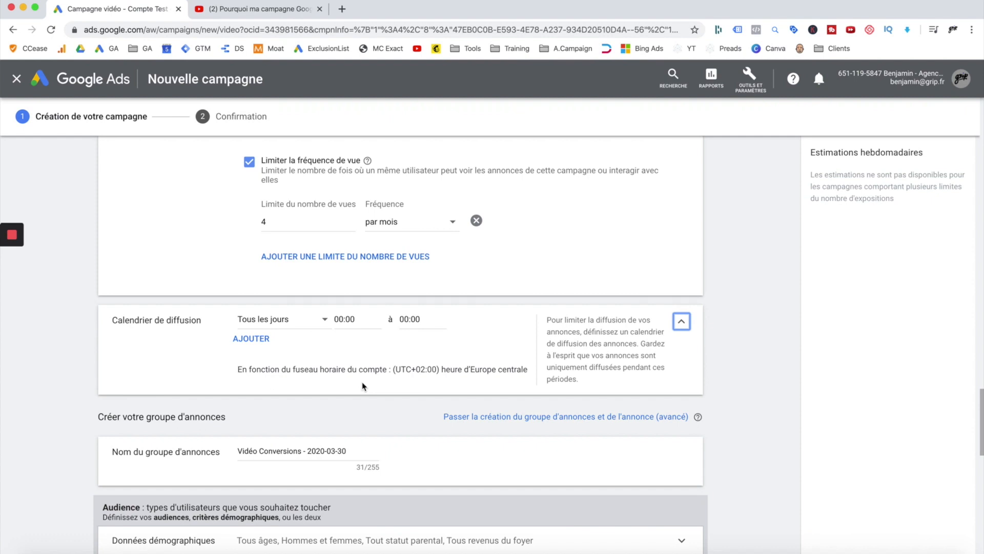
{"action": "left_click", "coordinate": [324, 319]}
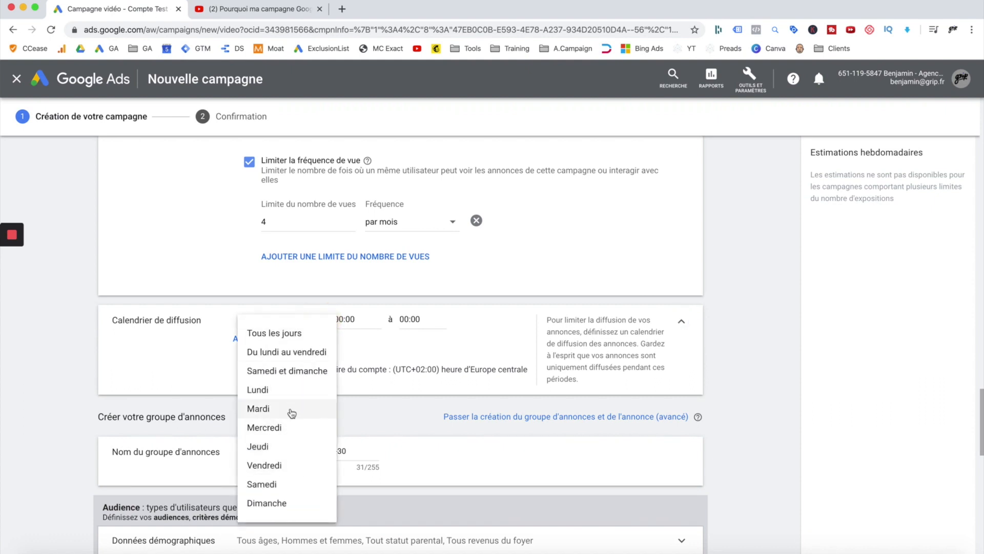
{"action": "left_click", "coordinate": [284, 353]}
{"action": "left_click", "coordinate": [345, 319]}
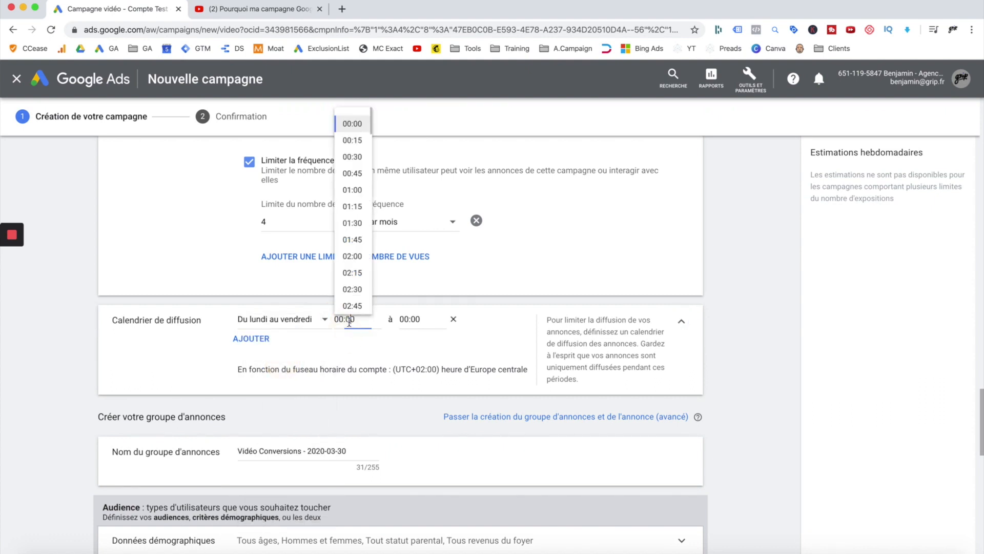
{"action": "scroll", "coordinate": [355, 235], "scroll_direction": "down", "scroll_amount": 3}
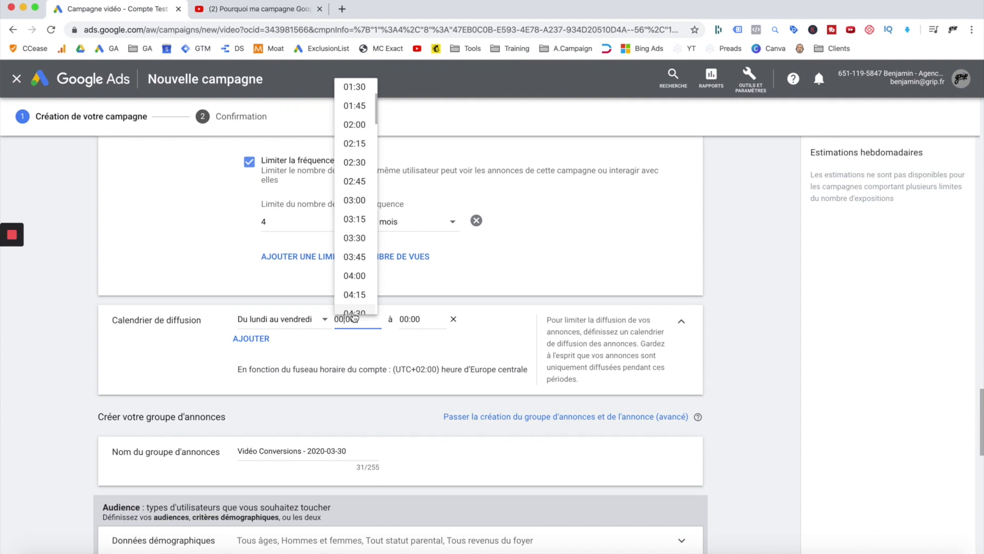
{"action": "left_click", "coordinate": [326, 344]}
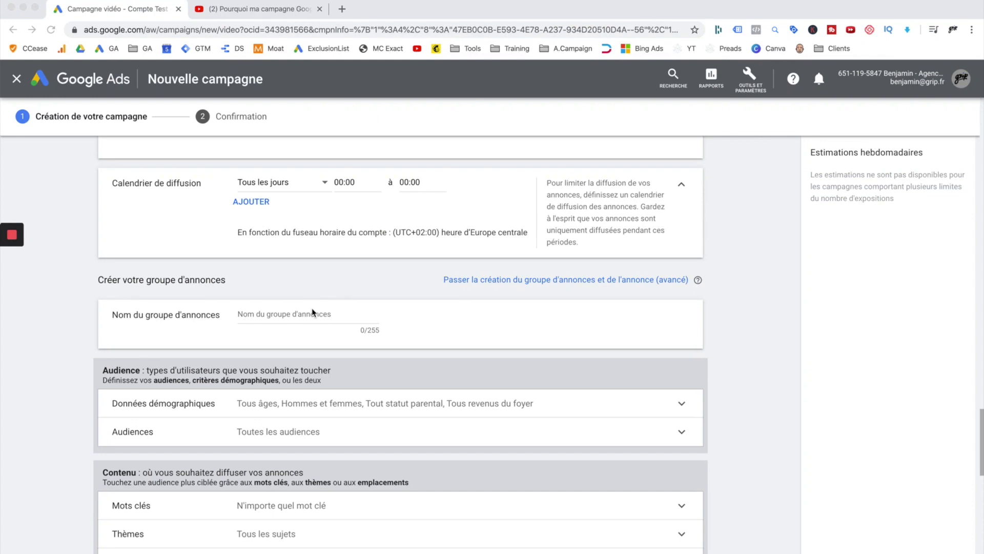
- Name the ad group "Vues de vidéos - PC"
{"action": "left_click", "coordinate": [290, 319]}
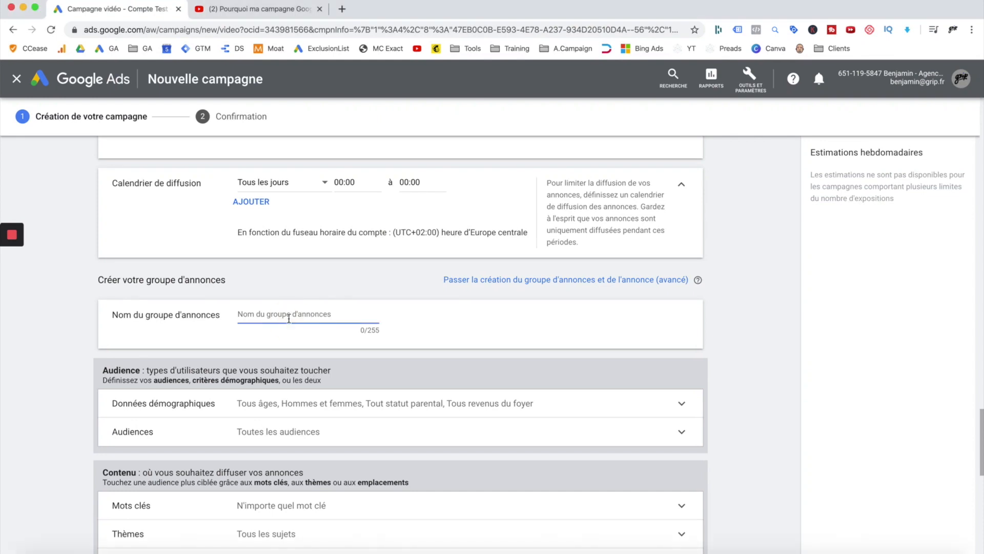
{"action": "type", "text": "Vue"}
{"action": "type", "text": "s de vidéos - PX"}
{"action": "key", "text": "BackSpace"}
{"action": "type", "text": "C"}
{"action": "scroll", "coordinate": [296, 362], "scroll_direction": "down", "scroll_amount": 2}
{"action": "scroll", "coordinate": [296, 362], "scroll_direction": "down", "scroll_amount": 1}
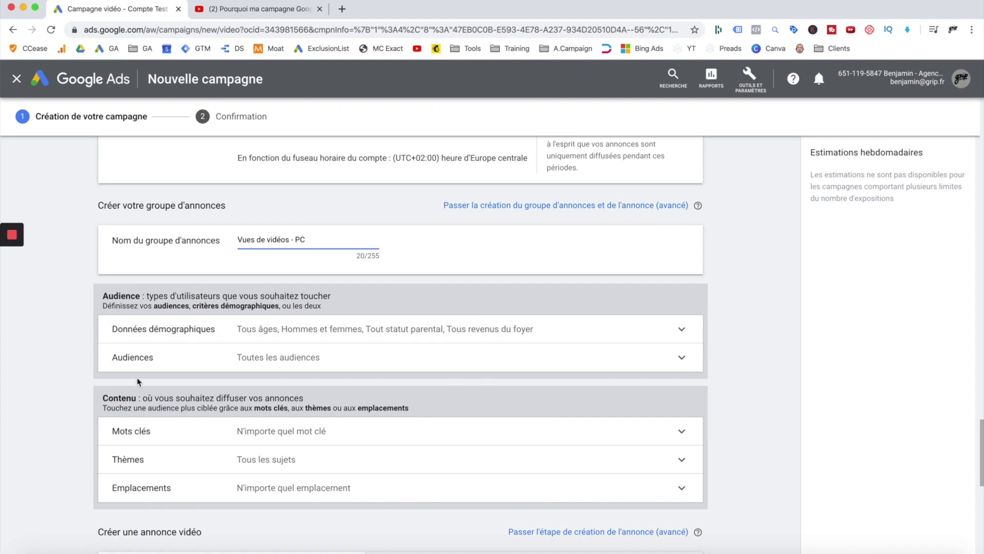
- Open the ad group's demographic targeting and exclude Homme from the targeted genders
{"action": "left_click", "coordinate": [307, 340]}
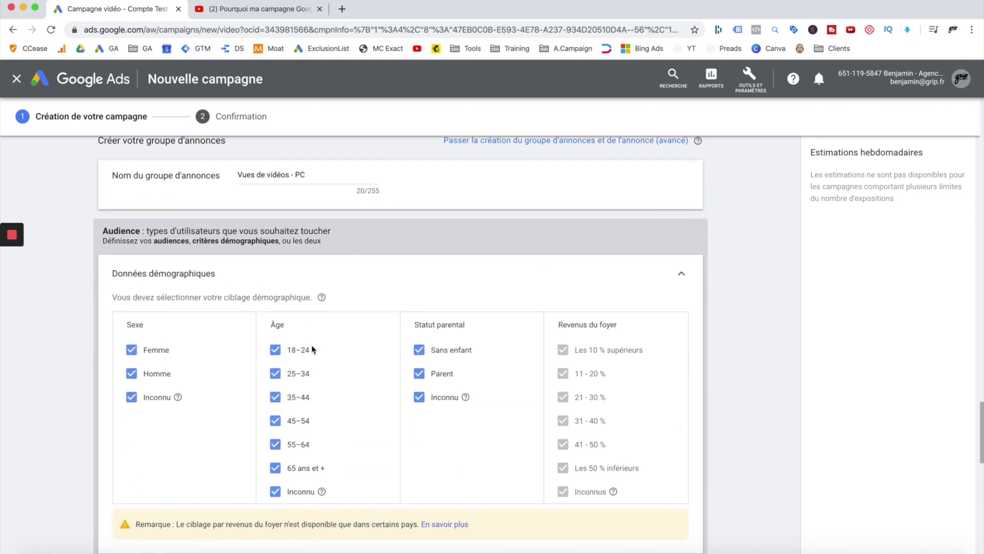
{"action": "left_click", "coordinate": [132, 375]}
{"action": "left_click", "coordinate": [154, 399]}
{"action": "mouse_move", "coordinate": [157, 354]}
{"action": "left_click", "coordinate": [131, 398]}
{"action": "scroll", "coordinate": [166, 444], "scroll_direction": "down", "scroll_amount": 3}
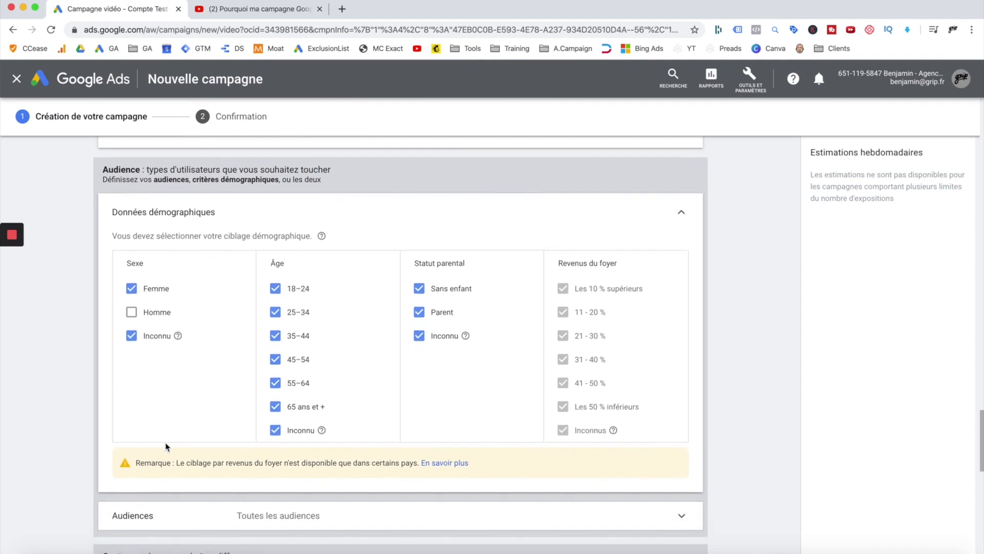
- Restore Homme and keep Inconnu among the targeted genders, and collapse the demographic targeting settings
{"action": "left_click", "coordinate": [131, 314]}
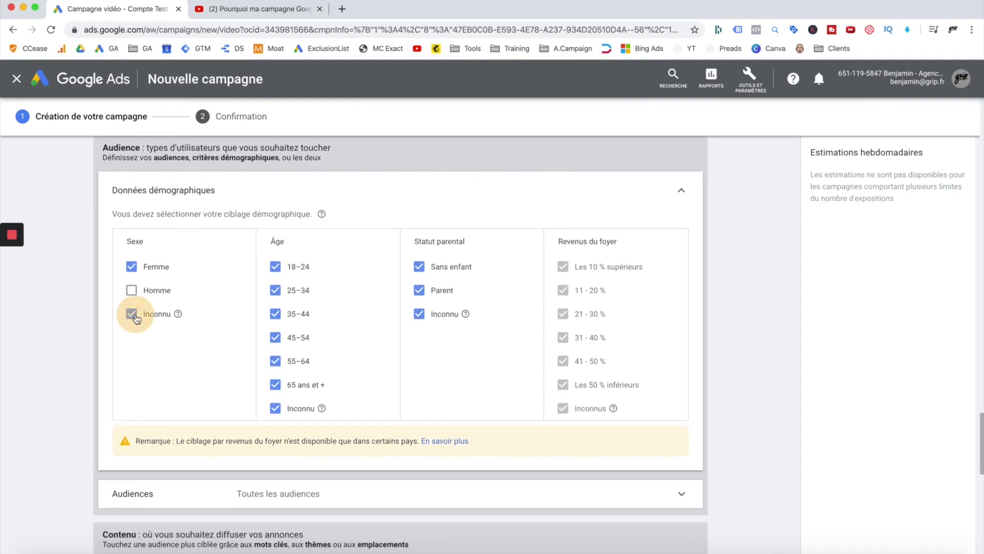
{"action": "left_click", "coordinate": [132, 290]}
{"action": "left_click", "coordinate": [131, 314]}
{"action": "scroll", "coordinate": [169, 346], "scroll_direction": "down", "scroll_amount": 2}
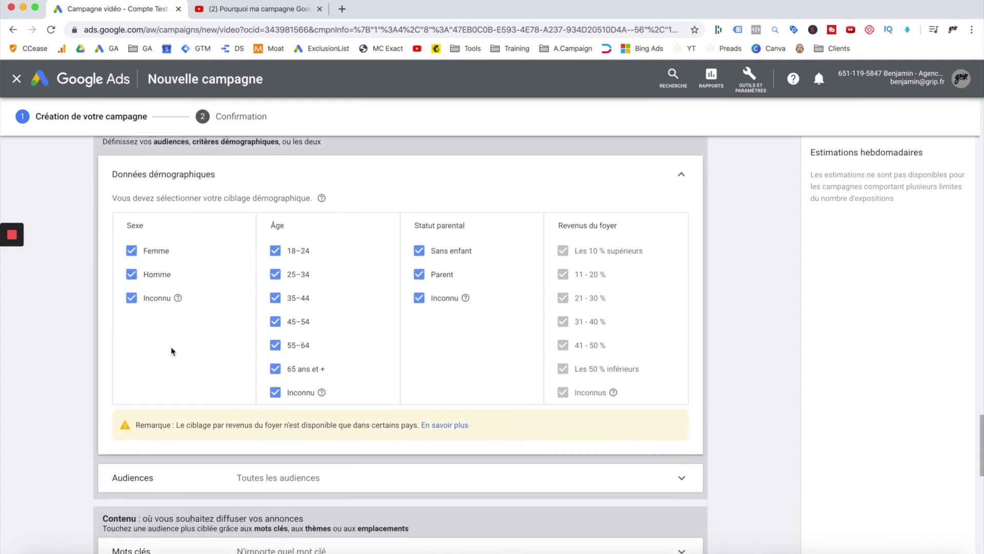
{"action": "scroll", "coordinate": [172, 352], "scroll_direction": "down", "scroll_amount": 5}
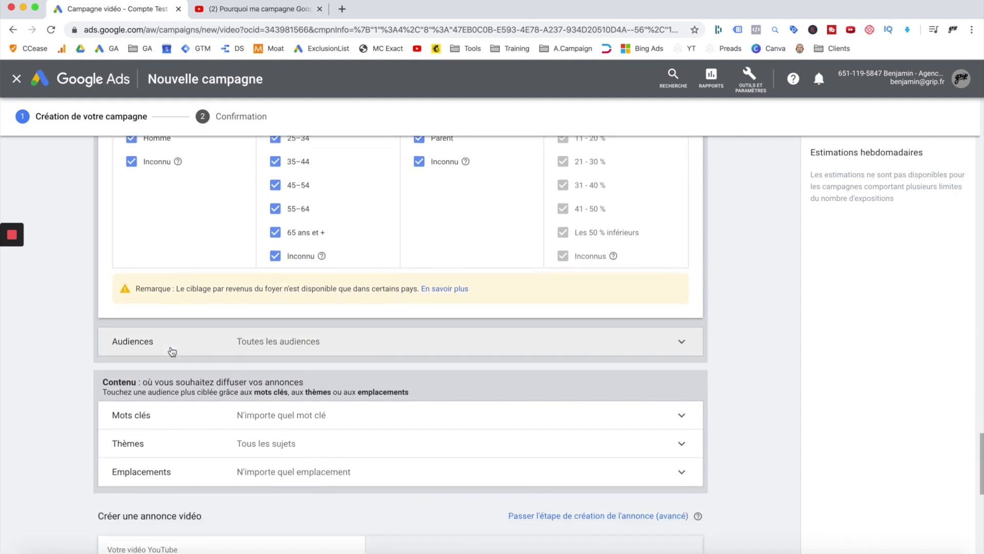
{"action": "scroll", "coordinate": [172, 348], "scroll_direction": "up", "scroll_amount": 7}
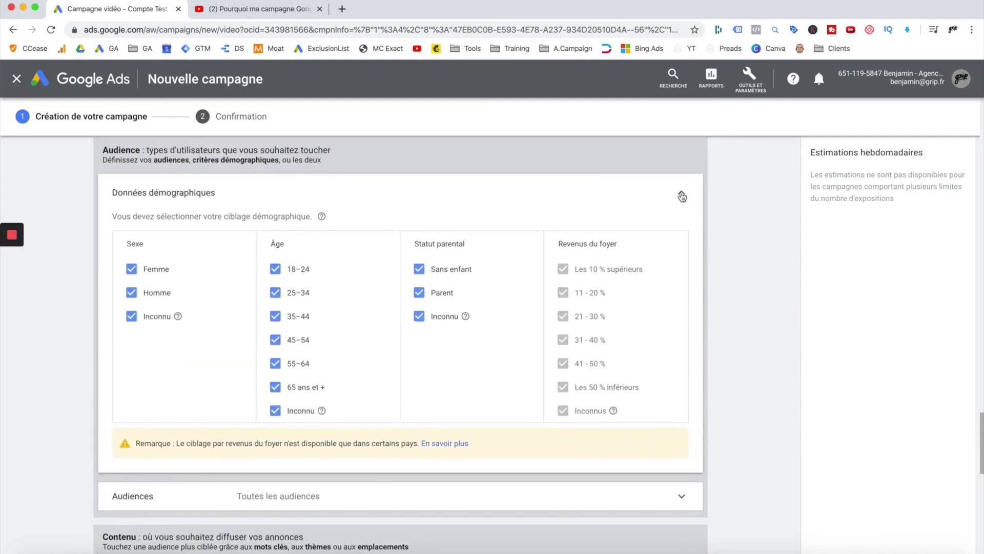
{"action": "left_click", "coordinate": [681, 197]}
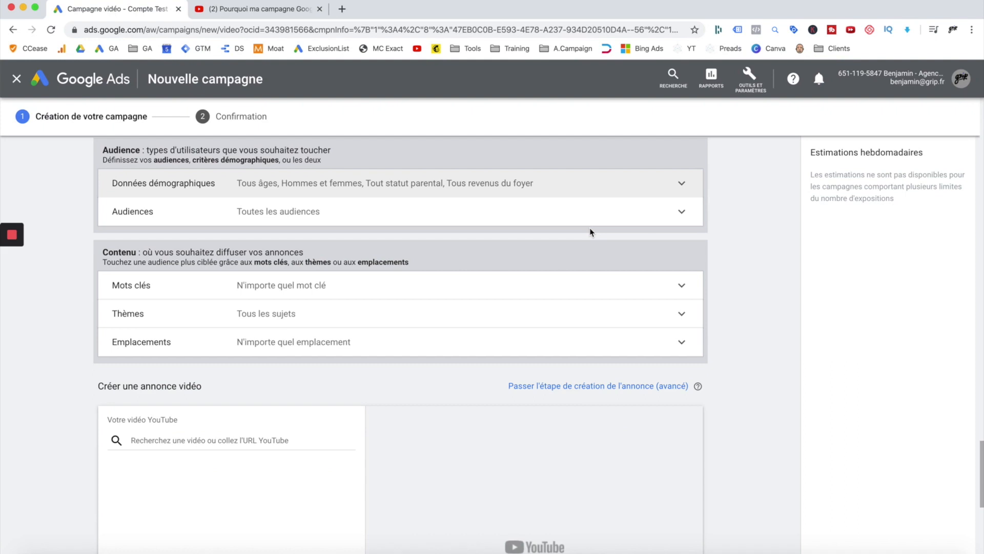
- Review the campaign's device, frequency and schedule settings and the ad group's targeting sections
{"action": "scroll", "coordinate": [590, 231], "scroll_direction": "up", "scroll_amount": 2}
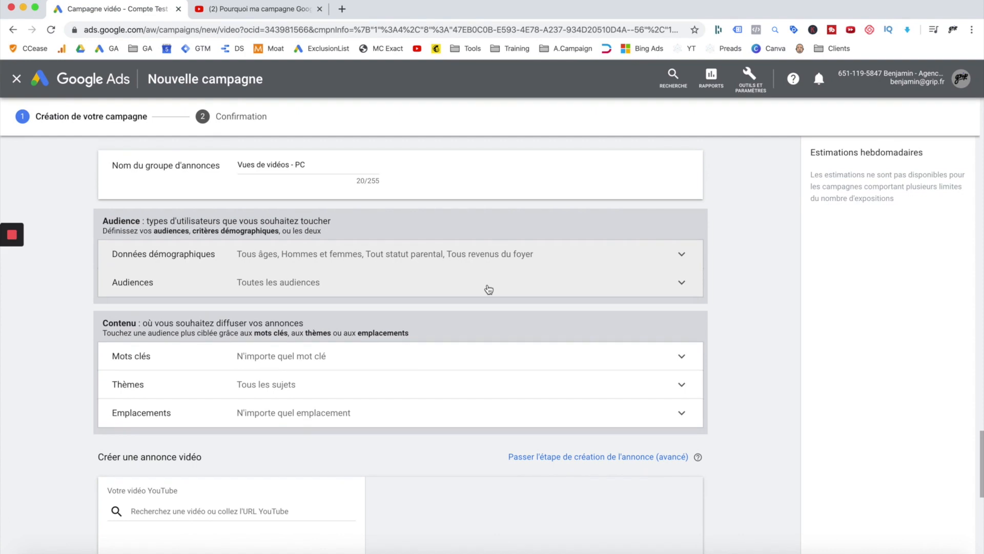
{"action": "scroll", "coordinate": [489, 289], "scroll_direction": "up", "scroll_amount": 5}
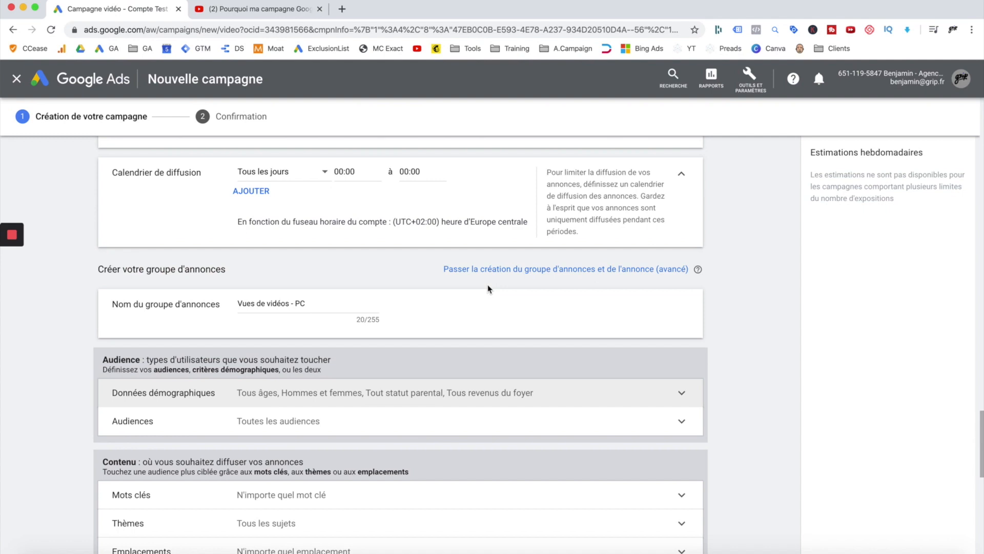
{"action": "scroll", "coordinate": [489, 289], "scroll_direction": "up", "scroll_amount": 8}
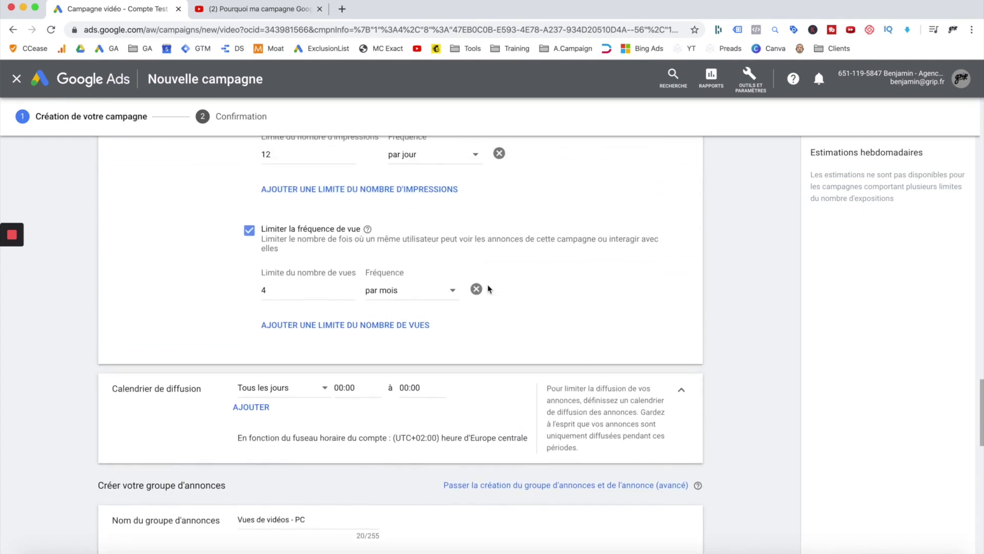
{"action": "scroll", "coordinate": [488, 289], "scroll_direction": "up", "scroll_amount": 9}
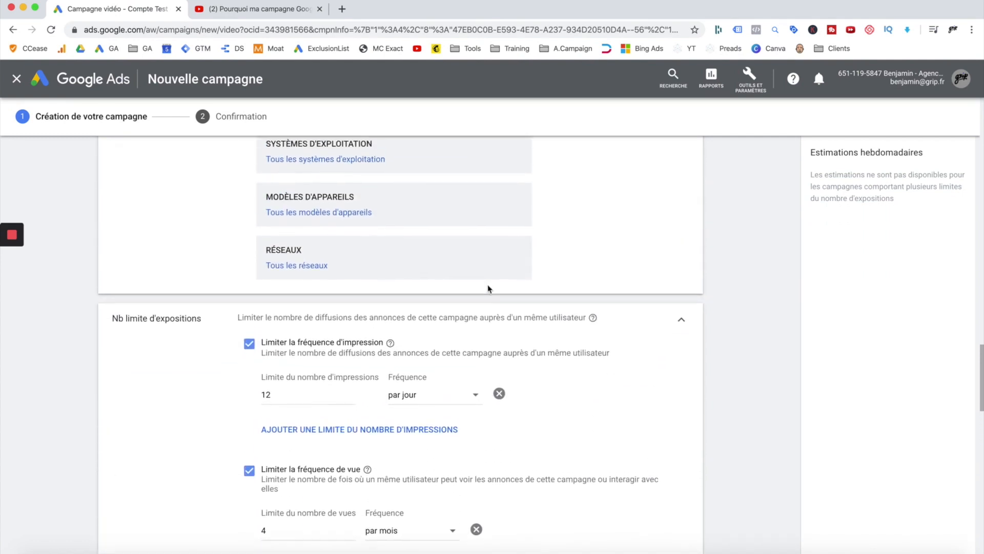
{"action": "scroll", "coordinate": [488, 289], "scroll_direction": "down", "scroll_amount": 17}
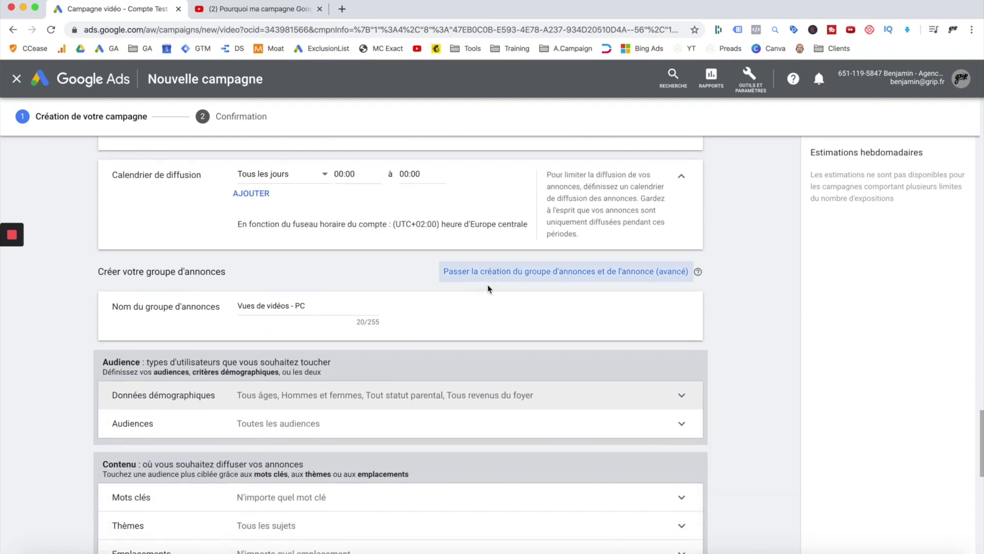
{"action": "scroll", "coordinate": [488, 289], "scroll_direction": "down", "scroll_amount": 2}
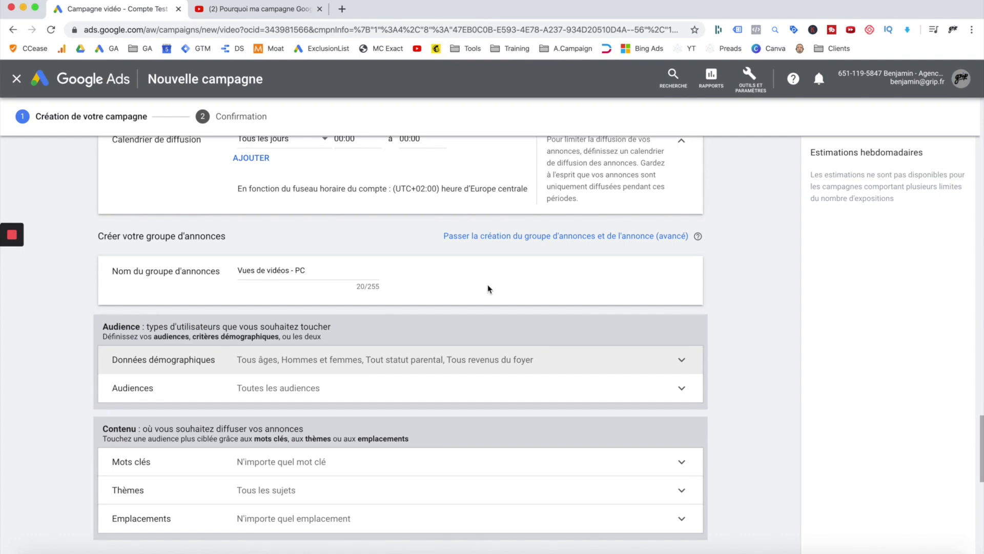
{"action": "scroll", "coordinate": [488, 288], "scroll_direction": "down", "scroll_amount": 2}
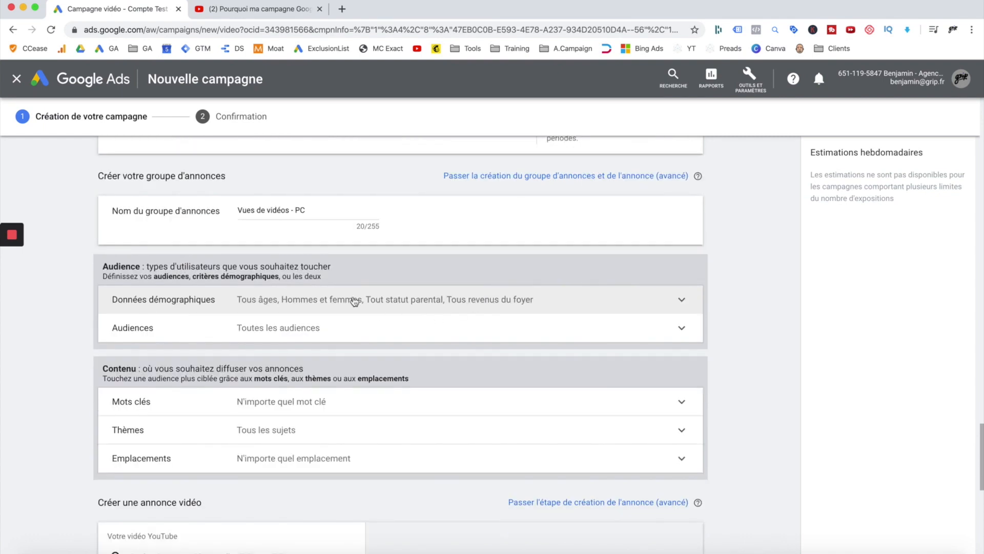
- Browse the ad group's audience categories, including Identité des utilisateurs and Ce que les utilisateurs prévoient d'acheter ou recherchent activement
{"action": "left_click", "coordinate": [345, 335]}
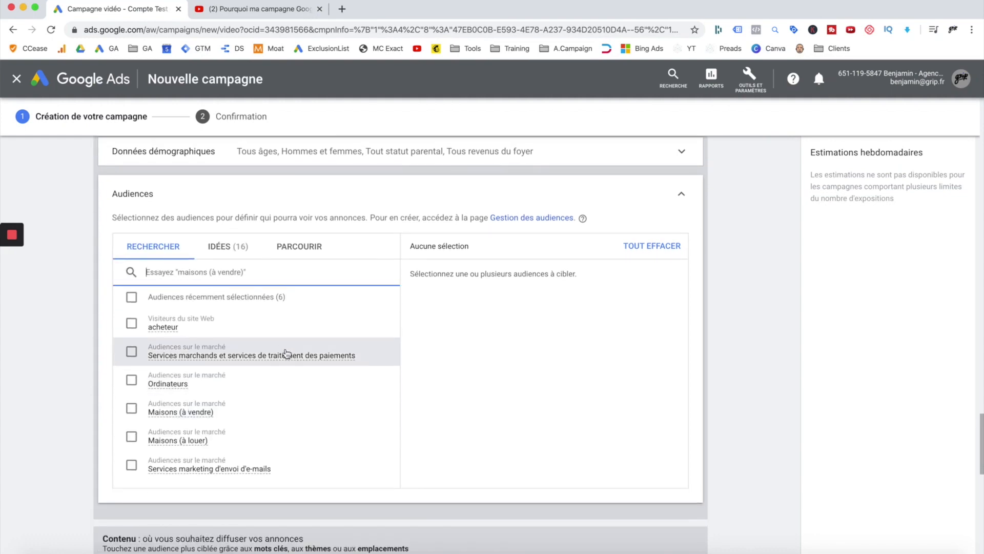
{"action": "left_click", "coordinate": [293, 255]}
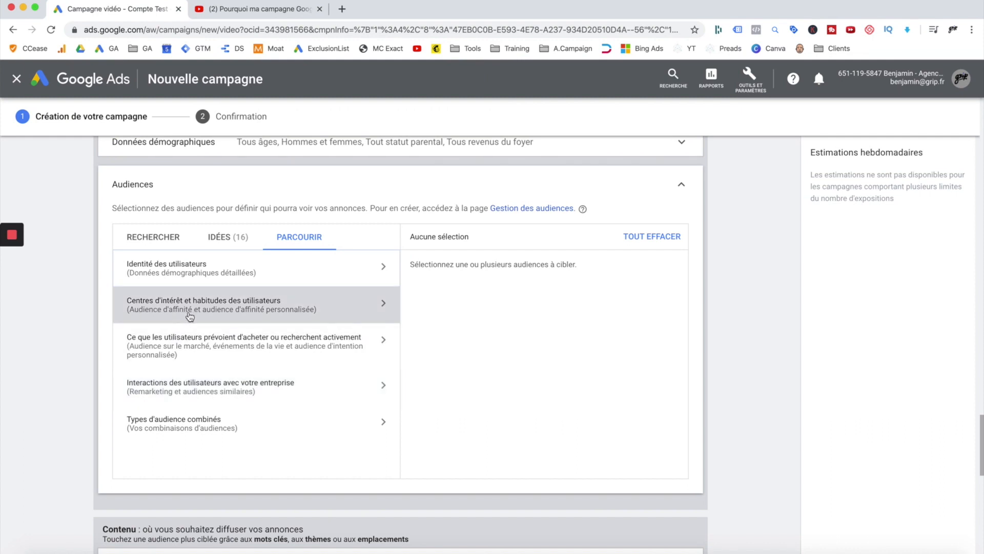
{"action": "left_click", "coordinate": [289, 318]}
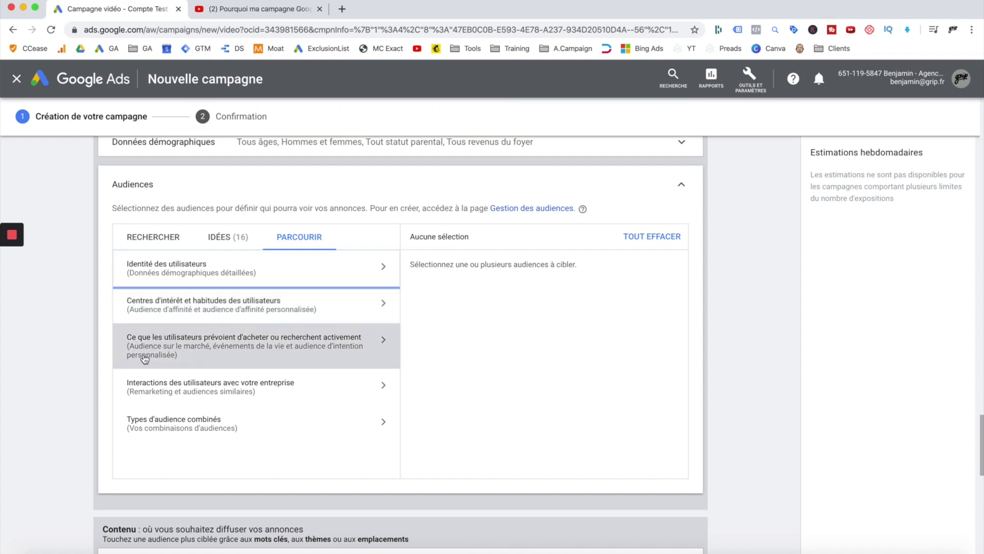
{"action": "left_click", "coordinate": [183, 273]}
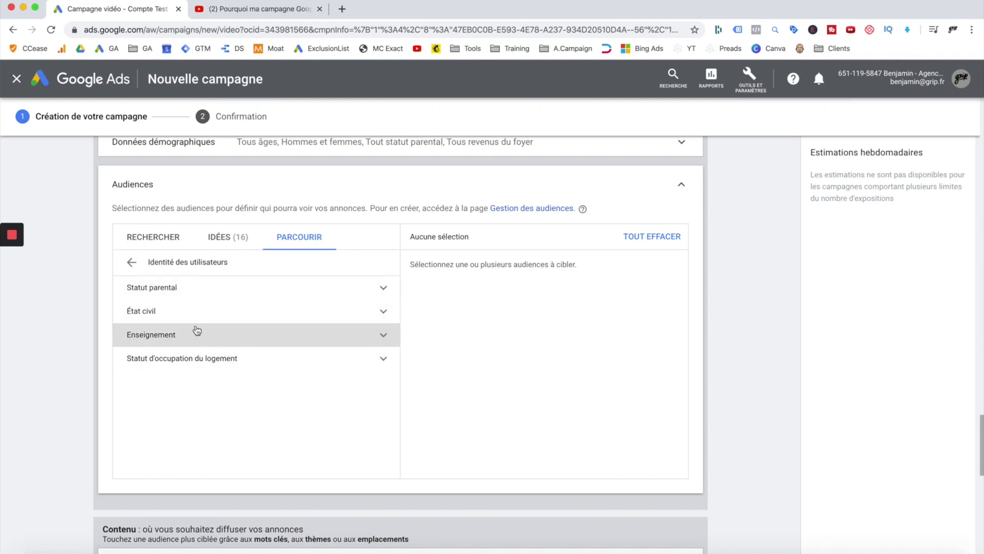
{"action": "left_click", "coordinate": [130, 263]}
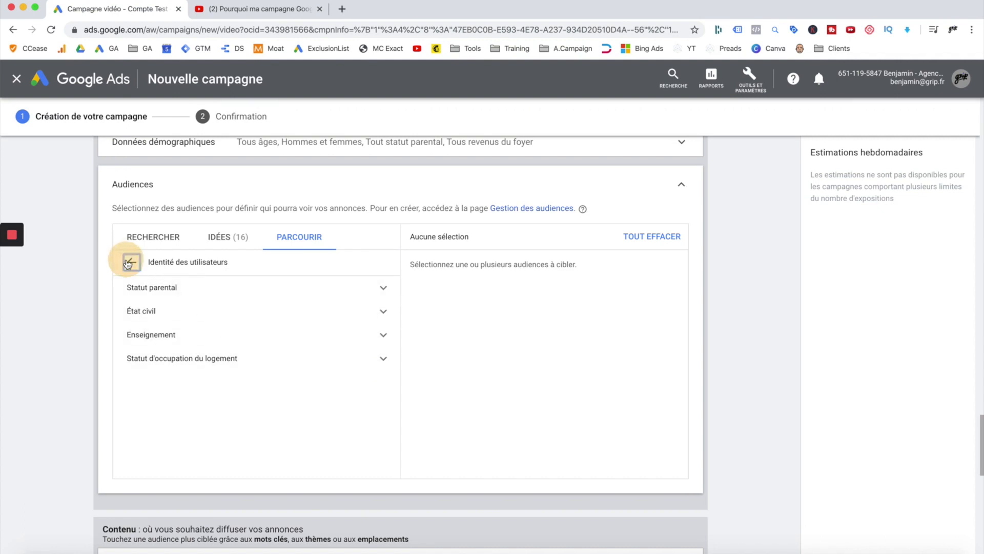
{"action": "left_click", "coordinate": [326, 352]}
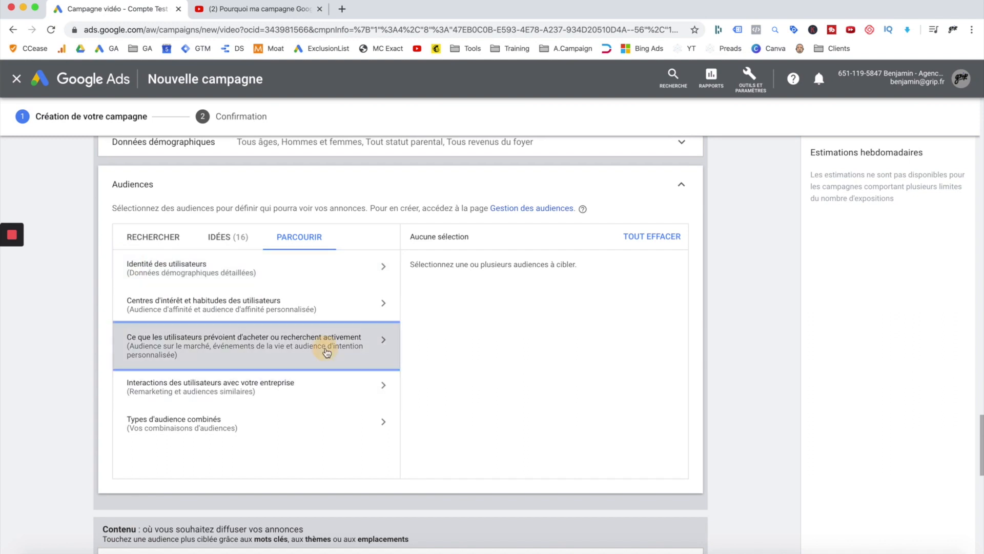
{"action": "left_click", "coordinate": [311, 338]}
{"action": "left_click", "coordinate": [311, 339]}
{"action": "left_click", "coordinate": [130, 263]}
- Examine the Enseignement and Statut d'occupation du logement options under the Identité des utilisateurs audiences
{"action": "left_click", "coordinate": [185, 285]}
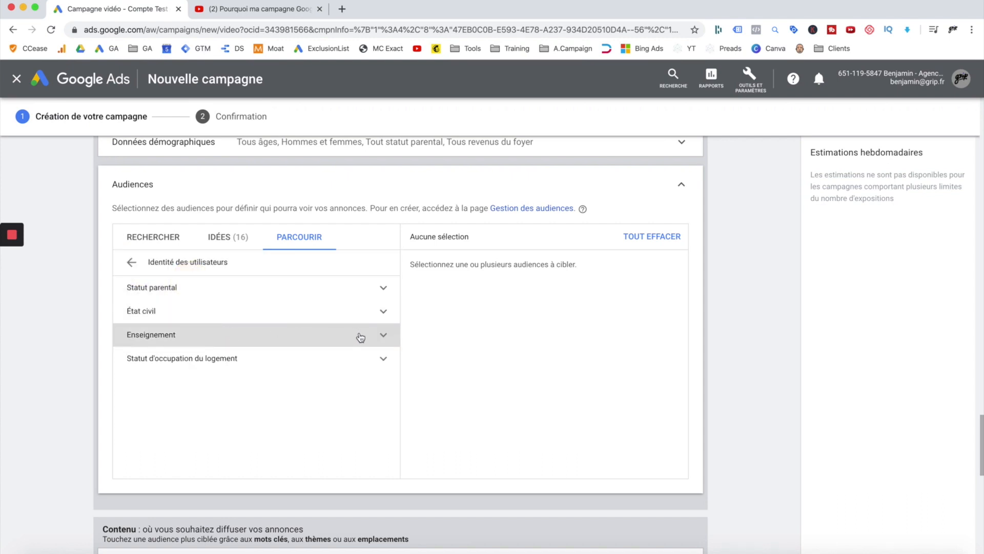
{"action": "left_click", "coordinate": [384, 336]}
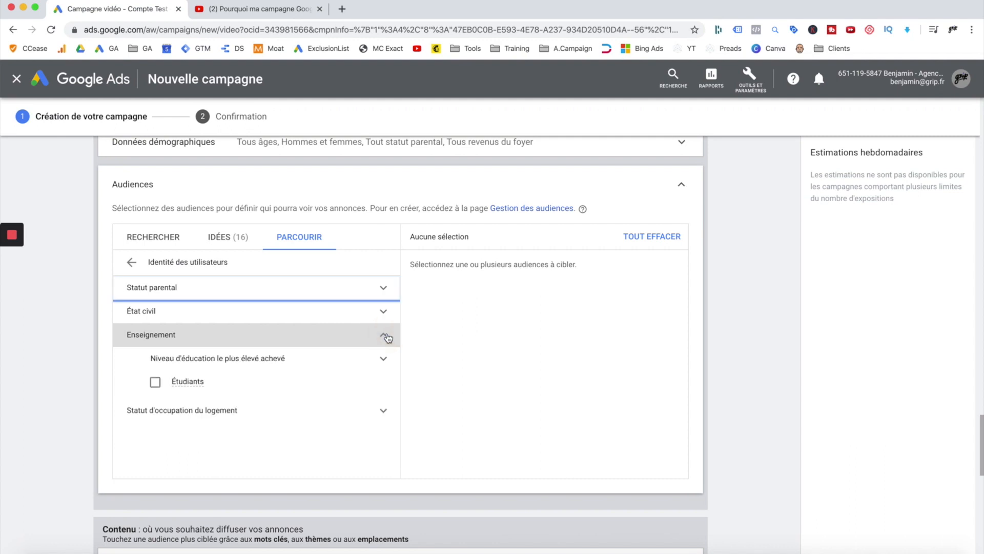
{"action": "left_click", "coordinate": [384, 337]}
{"action": "left_click", "coordinate": [388, 353]}
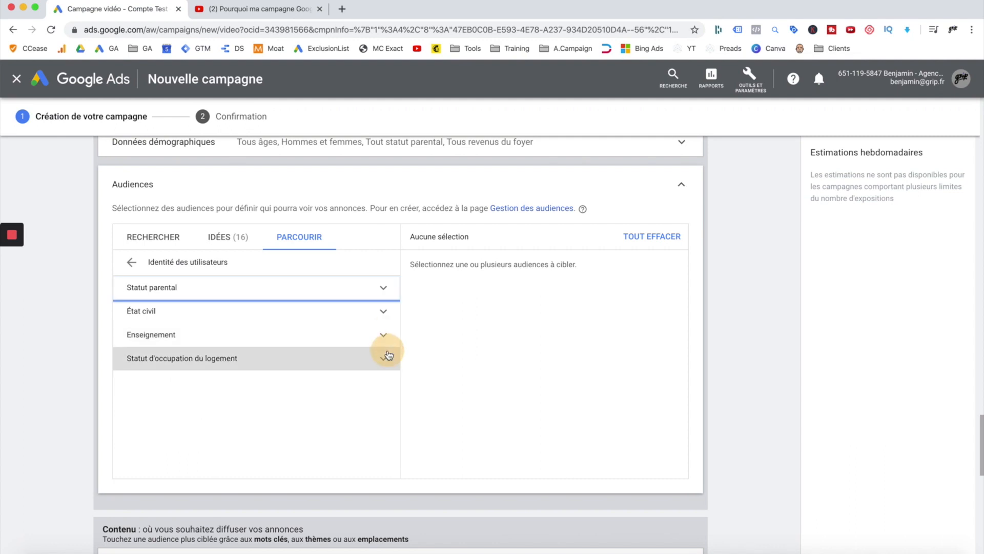
{"action": "left_click", "coordinate": [388, 355]}
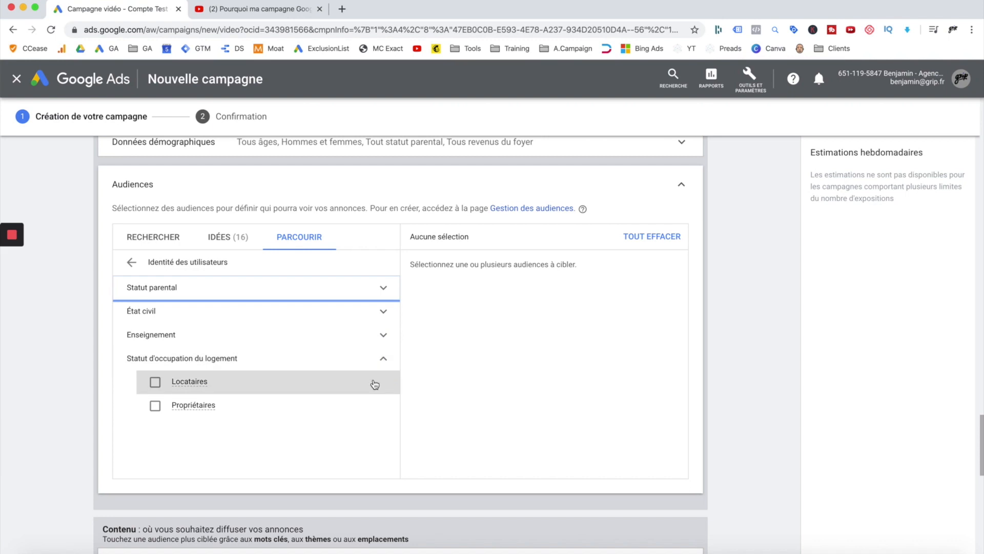
{"action": "left_click", "coordinate": [381, 362]}
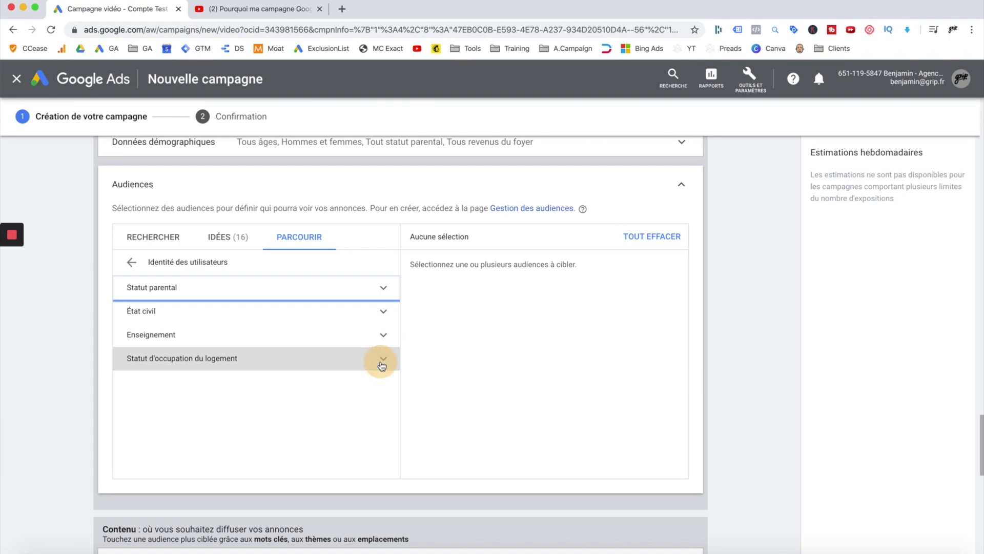
- Add the YouTube users audience "Grip - Vues naturelles (30j)" from Interactions des utilisateurs avec votre entreprise to the ad group's targeting
{"action": "left_click", "coordinate": [131, 262]}
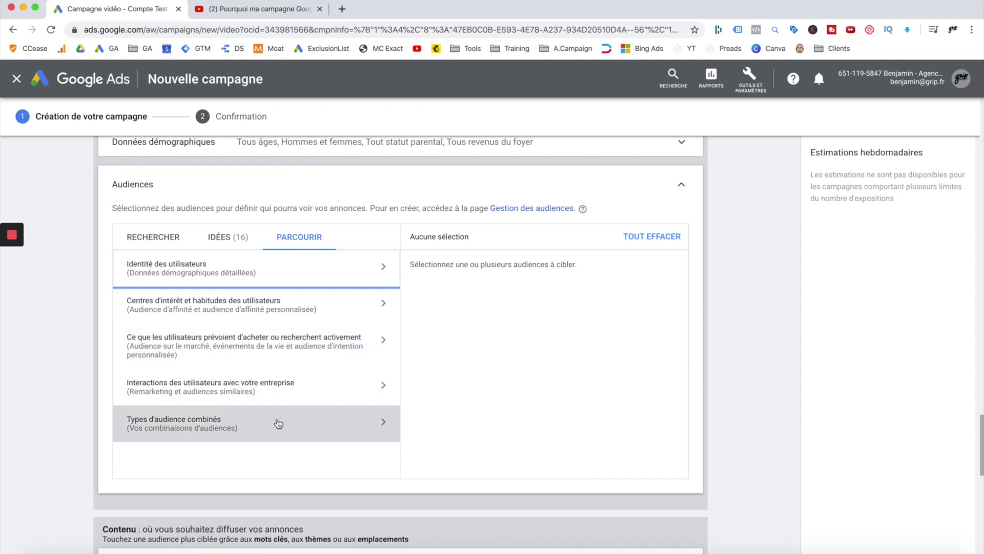
{"action": "left_click", "coordinate": [307, 394]}
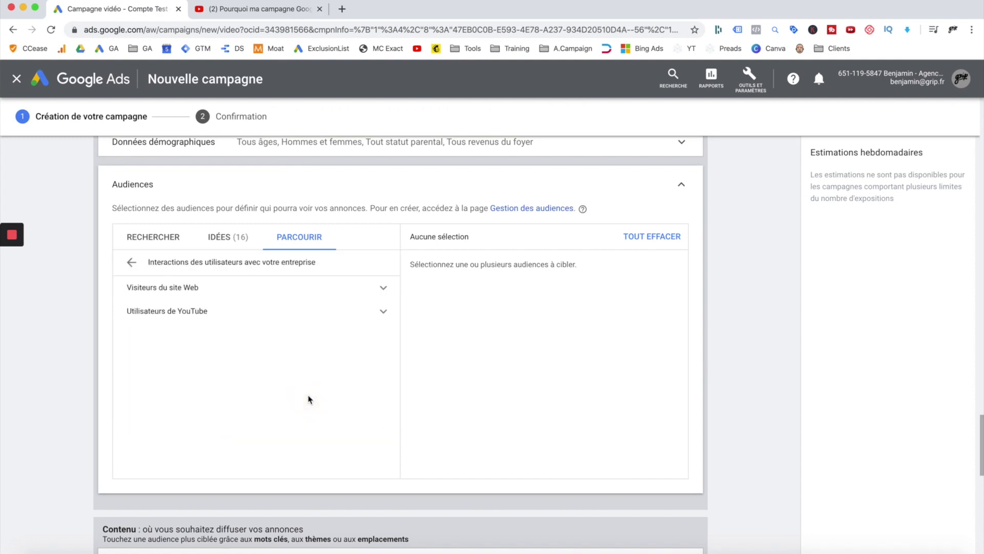
{"action": "left_click", "coordinate": [260, 319]}
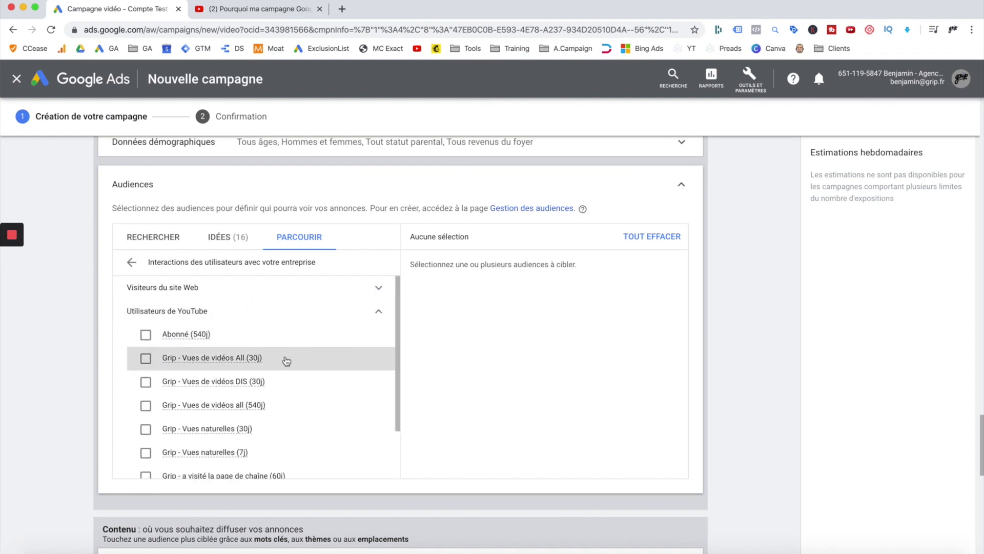
{"action": "scroll", "coordinate": [287, 360], "scroll_direction": "down", "scroll_amount": 3}
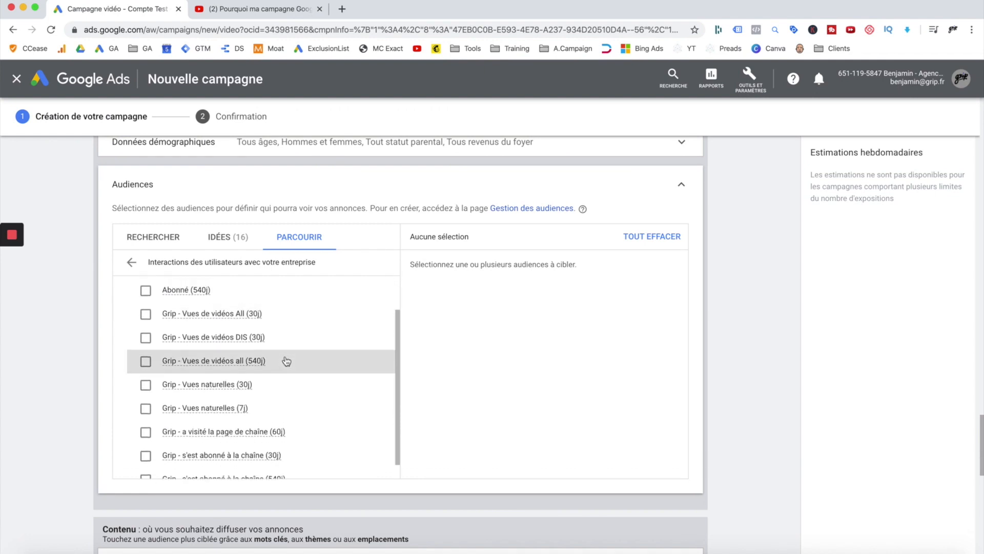
{"action": "scroll", "coordinate": [286, 360], "scroll_direction": "down", "scroll_amount": 2}
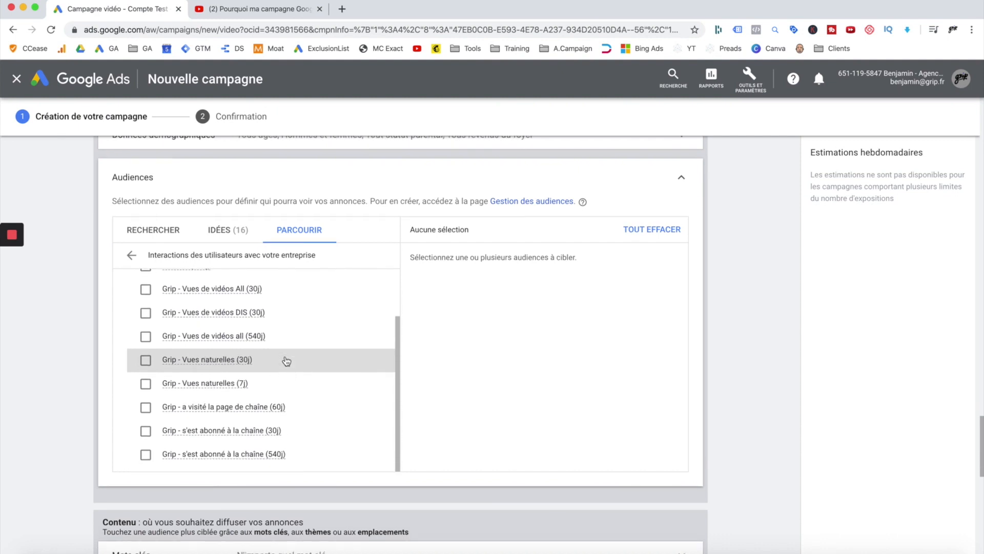
{"action": "left_click", "coordinate": [146, 360]}
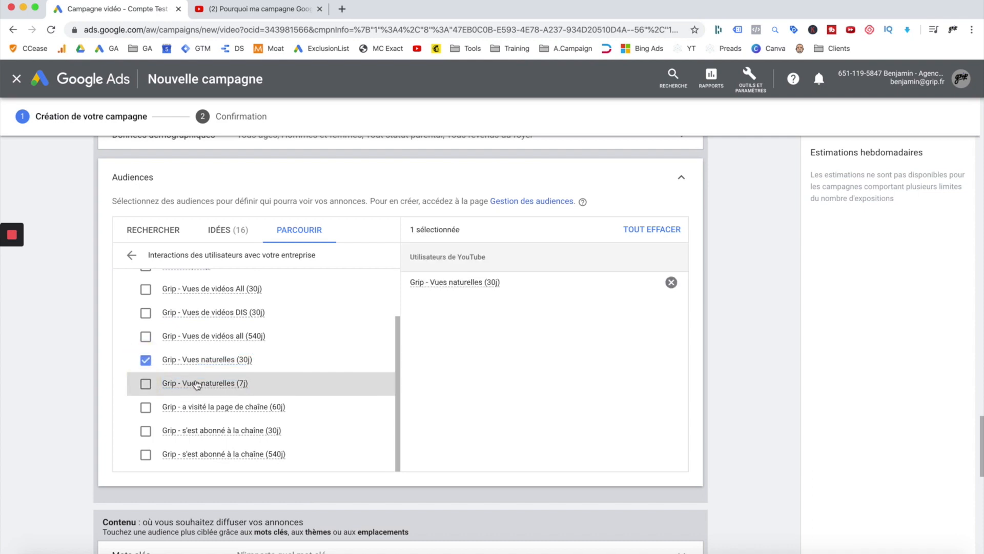
- Copy the URL of the YouTube video "Pourquoi ma campagne Google Ads ne diffuse pas" and choose it as the campaign's ad video
{"action": "scroll", "coordinate": [198, 379], "scroll_direction": "down", "scroll_amount": 3}
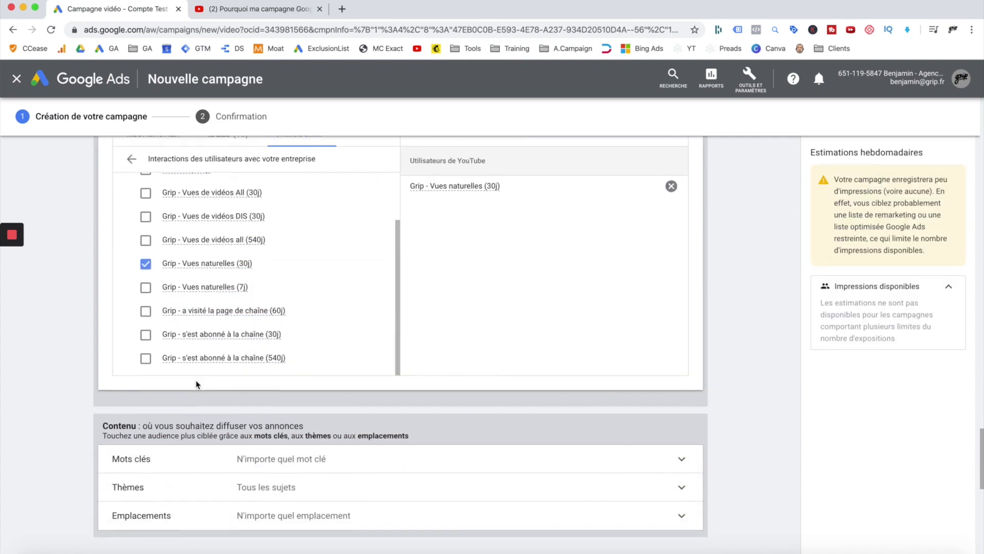
{"action": "scroll", "coordinate": [197, 385], "scroll_direction": "down", "scroll_amount": 2}
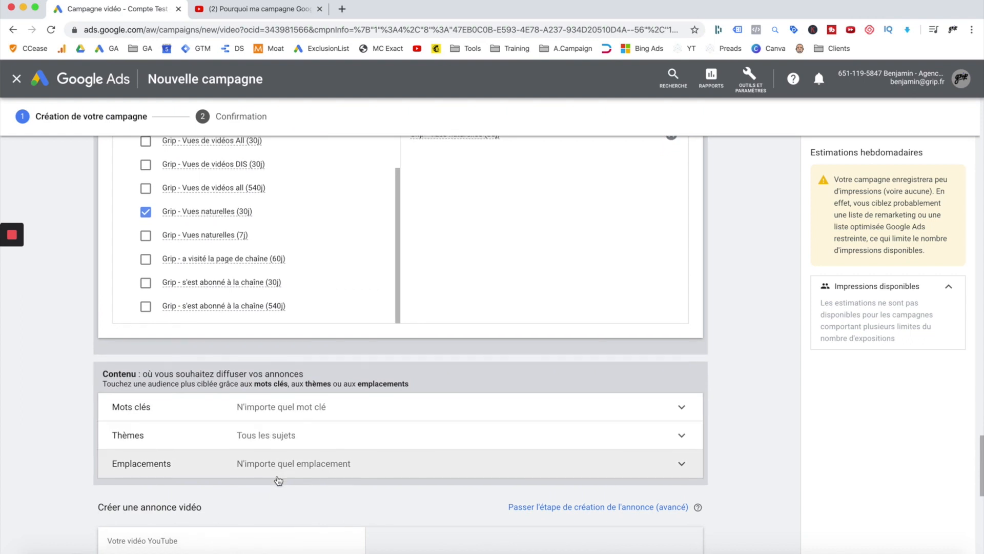
{"action": "scroll", "coordinate": [279, 472], "scroll_direction": "down", "scroll_amount": 2}
{"action": "scroll", "coordinate": [285, 449], "scroll_direction": "down", "scroll_amount": 1}
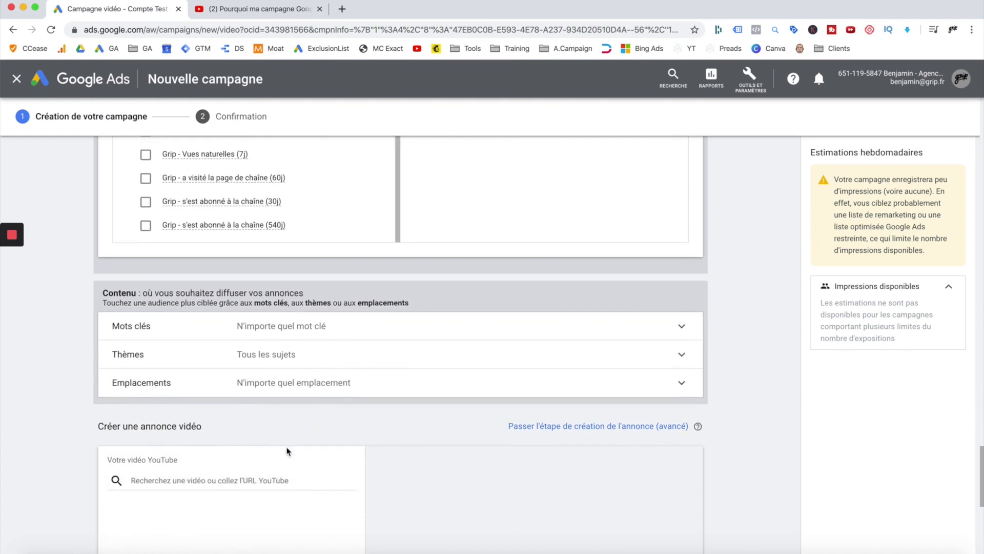
{"action": "left_click", "coordinate": [279, 10]}
{"action": "left_click", "coordinate": [268, 32]}
{"action": "left_click", "coordinate": [143, 9]}
{"action": "left_click", "coordinate": [231, 472]}
{"action": "type", "text": "https://www.youtube.com/watch?v=I8xp6ID0tMk&t=9s"}
{"action": "left_click", "coordinate": [222, 507]}
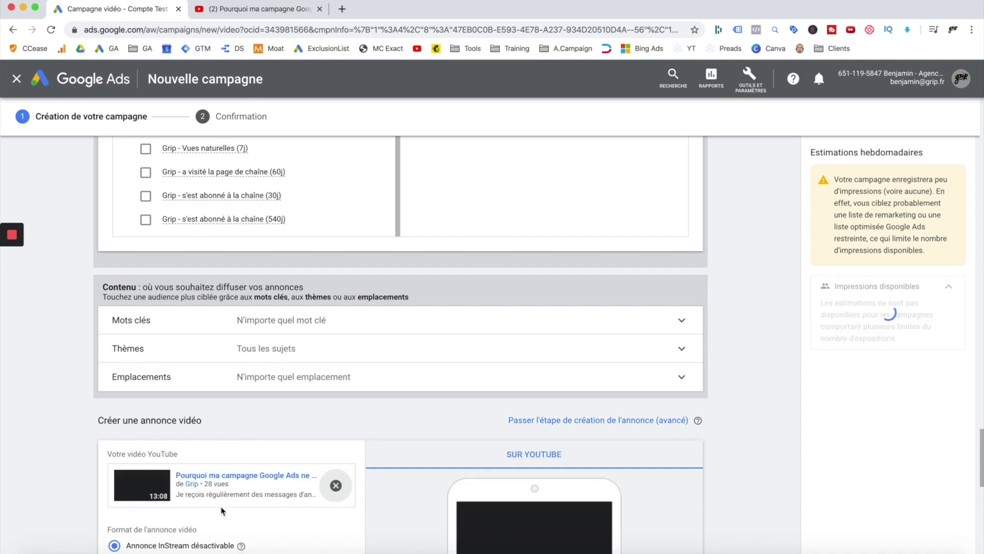
{"action": "scroll", "coordinate": [220, 508], "scroll_direction": "down", "scroll_amount": 3}
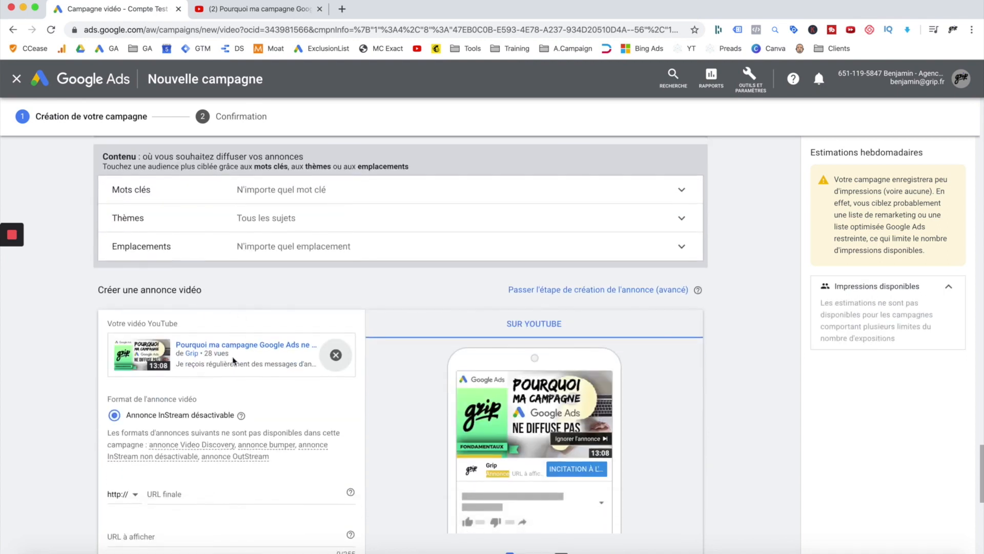
{"action": "scroll", "coordinate": [275, 441], "scroll_direction": "down", "scroll_amount": 1}
{"action": "scroll", "coordinate": [276, 441], "scroll_direction": "down", "scroll_amount": 1}
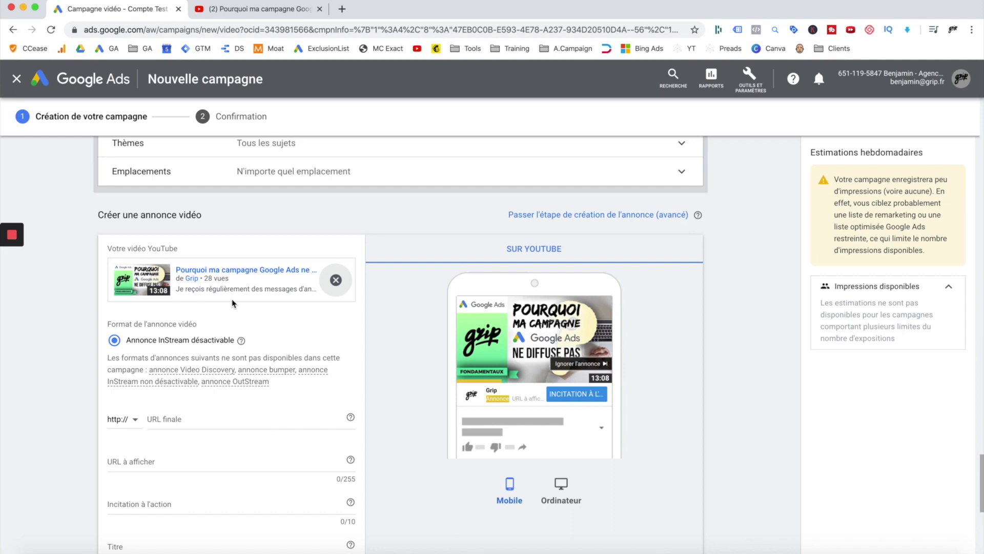
{"action": "scroll", "coordinate": [233, 305], "scroll_direction": "down", "scroll_amount": 1}
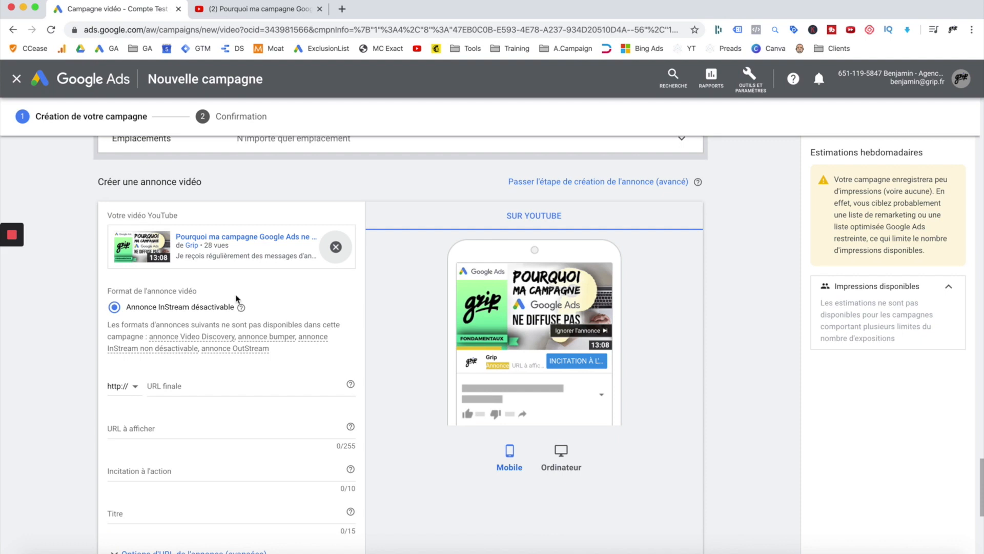
{"action": "scroll", "coordinate": [269, 306], "scroll_direction": "down", "scroll_amount": 1}
{"action": "scroll", "coordinate": [267, 313], "scroll_direction": "down", "scroll_amount": 3}
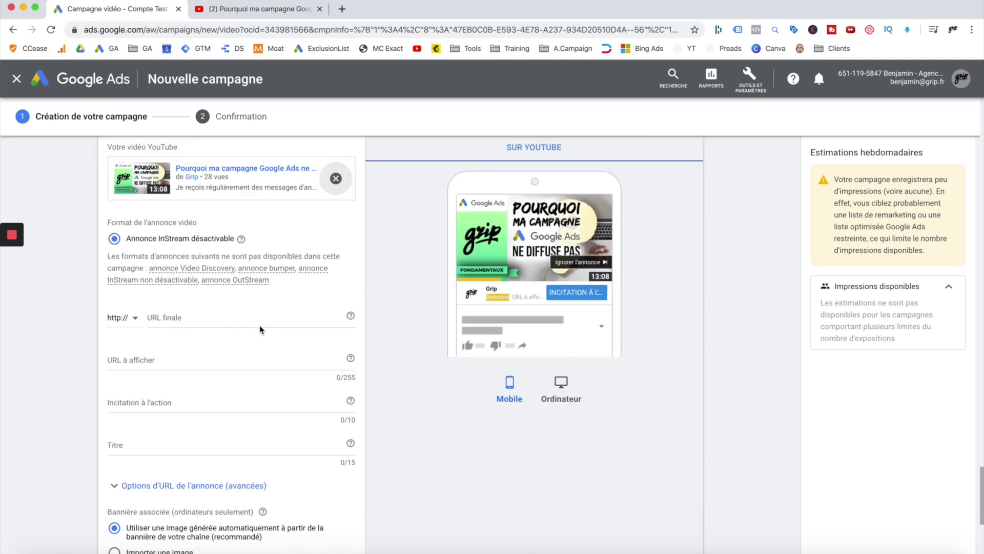
{"action": "scroll", "coordinate": [261, 332], "scroll_direction": "down", "scroll_amount": 1}
{"action": "left_click", "coordinate": [228, 312]}
{"action": "type", "text": "www"}
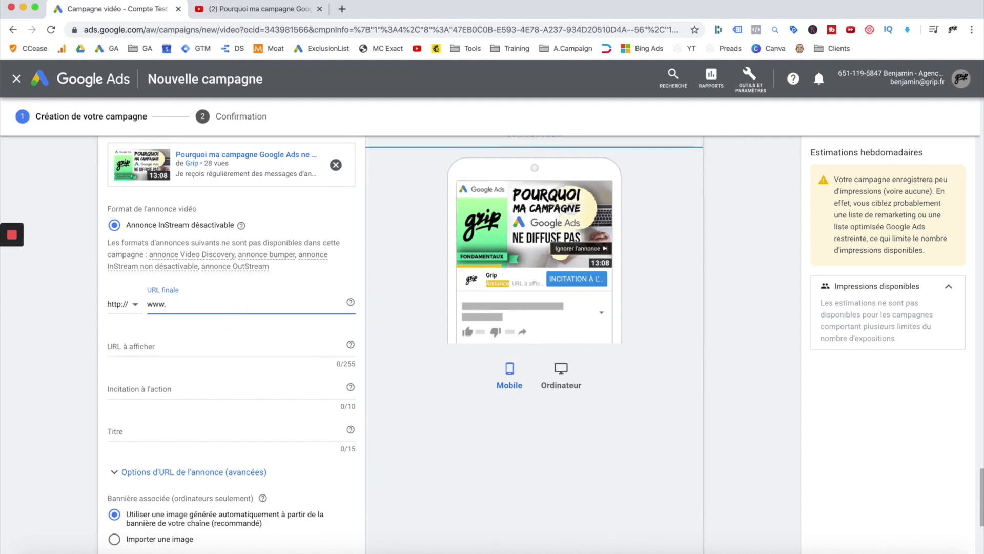
{"action": "type", "text": ".monsite.com/page"}
{"action": "key", "text": "Tab"}
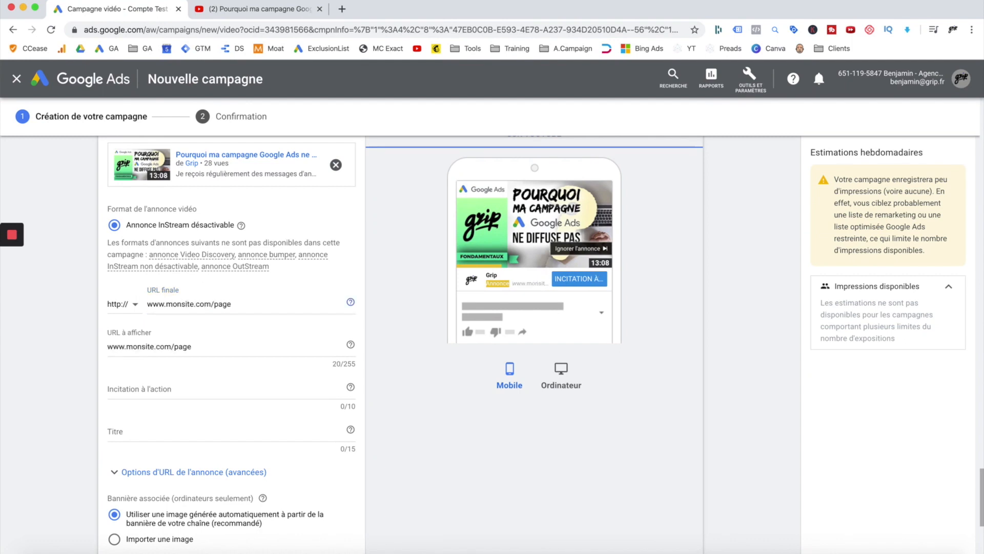
- Compare the mobile and desktop YouTube previews of the video ad, including the companion banner area
{"action": "left_click", "coordinate": [512, 283]}
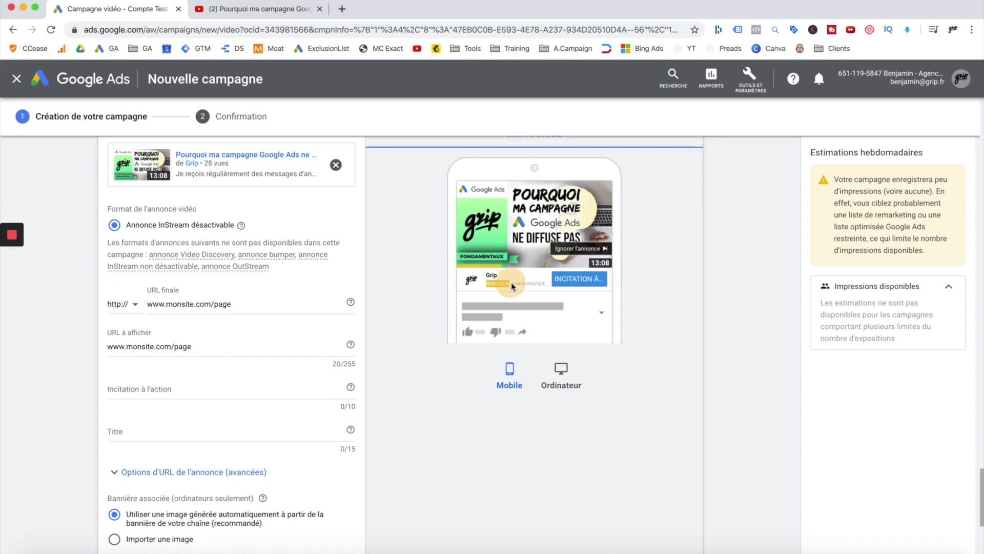
{"action": "left_click", "coordinate": [563, 370]}
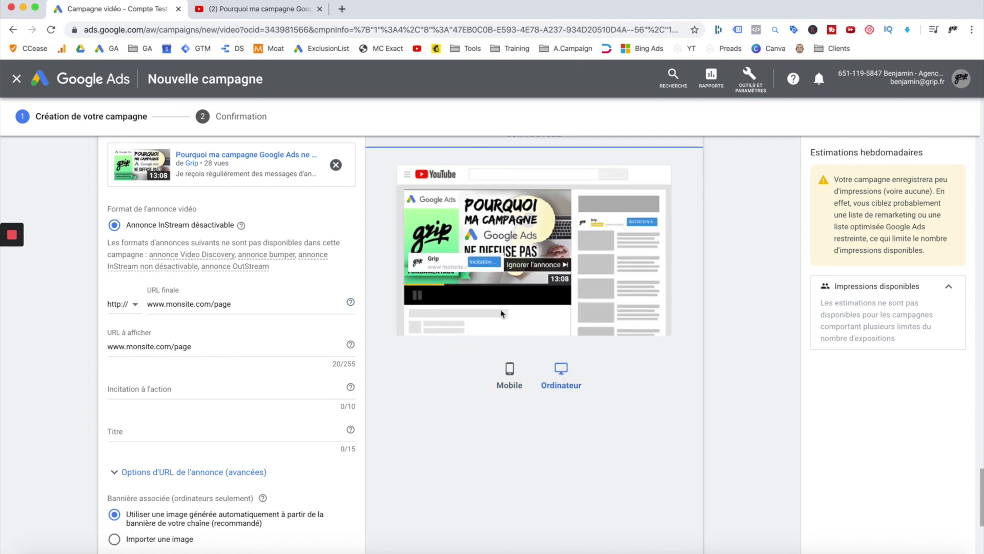
{"action": "scroll", "coordinate": [504, 314], "scroll_direction": "down", "scroll_amount": 2}
{"action": "left_click", "coordinate": [613, 187]}
{"action": "scroll", "coordinate": [516, 295], "scroll_direction": "up", "scroll_amount": 1}
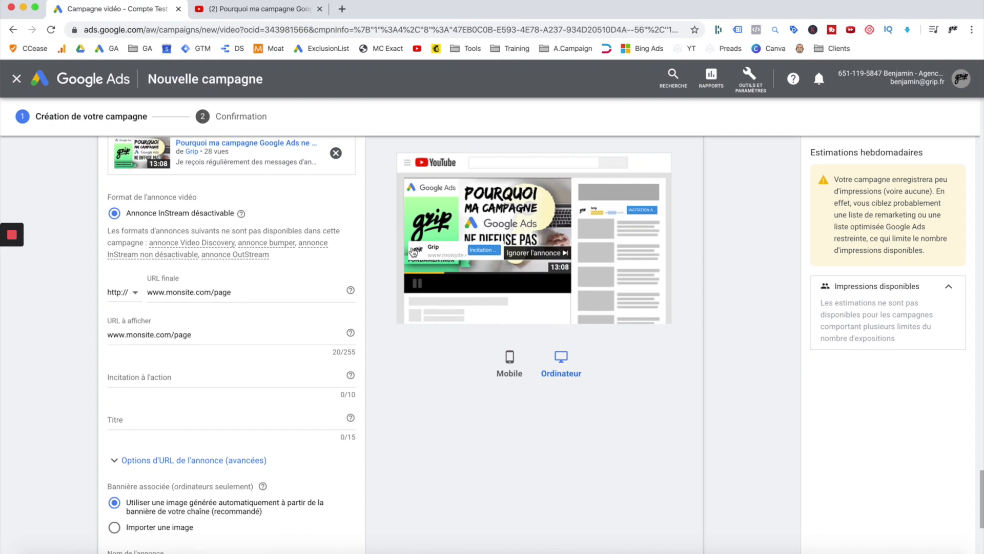
{"action": "left_click", "coordinate": [186, 370]}
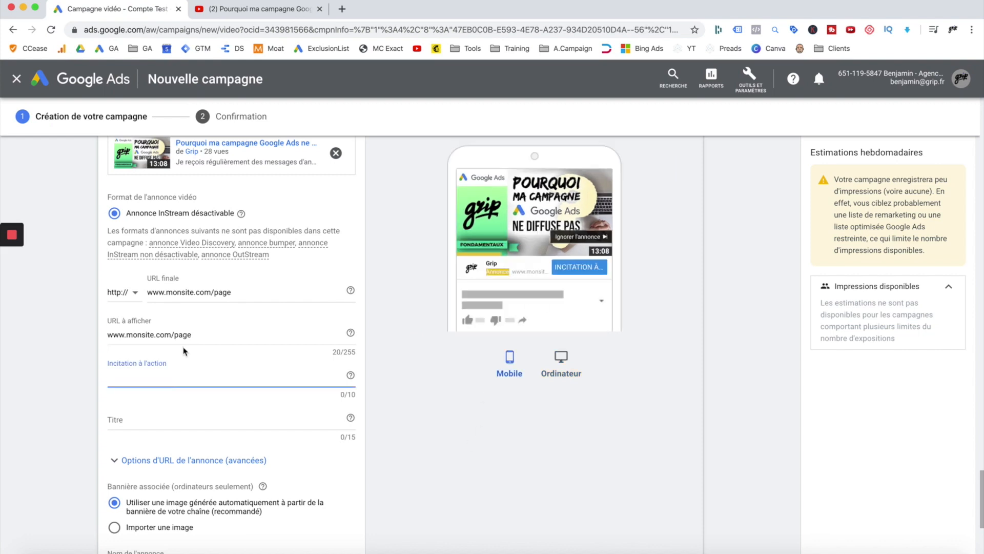
{"action": "left_click_drag", "start_coordinate": [174, 334], "coordinate": [219, 335]}
{"action": "key", "text": "BackSpace"}
- Try starting the ad's call to action with "Décou" and clear the entry
{"action": "left_click", "coordinate": [200, 376]}
{"action": "type", "text": "Dé"}
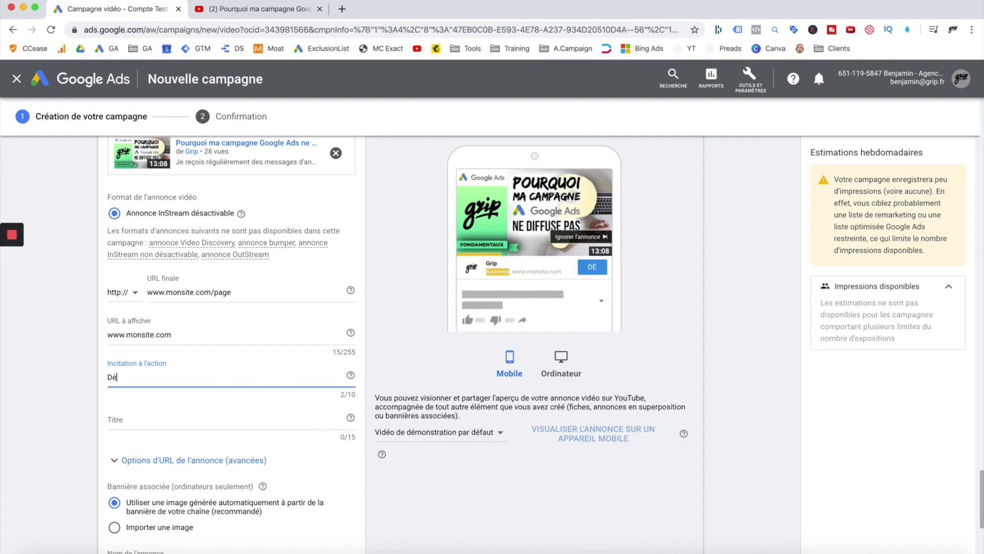
{"action": "type", "text": "cou"}
{"action": "key", "text": "BackSpace"}
{"action": "key", "text": "BackSpace"}
{"action": "key", "text": "BackSpace"}
{"action": "key", "text": "BackSpace"}
{"action": "key", "text": "BackSpace"}
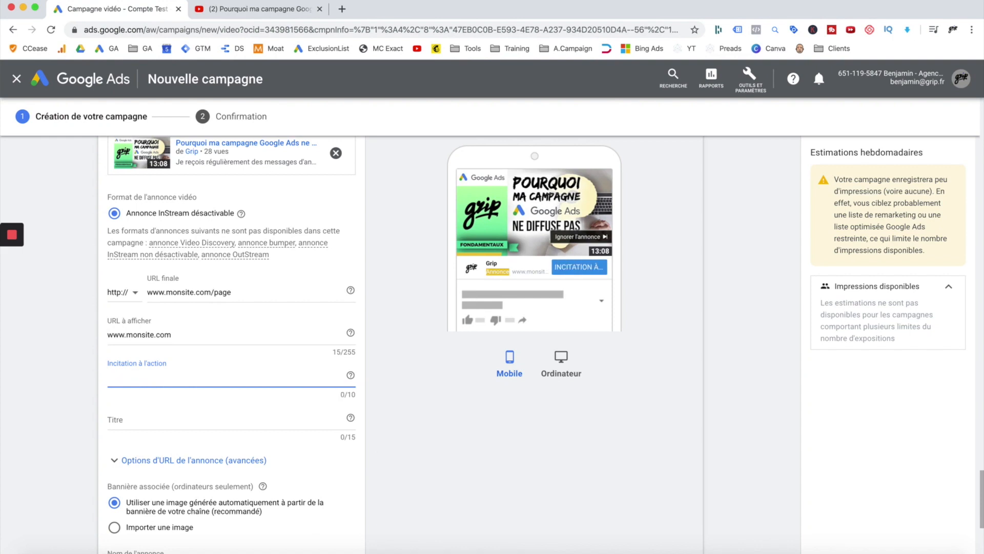
- Try "Acheter" as the ad's call to action and clear the entry
{"action": "type", "text": "Acheter"}
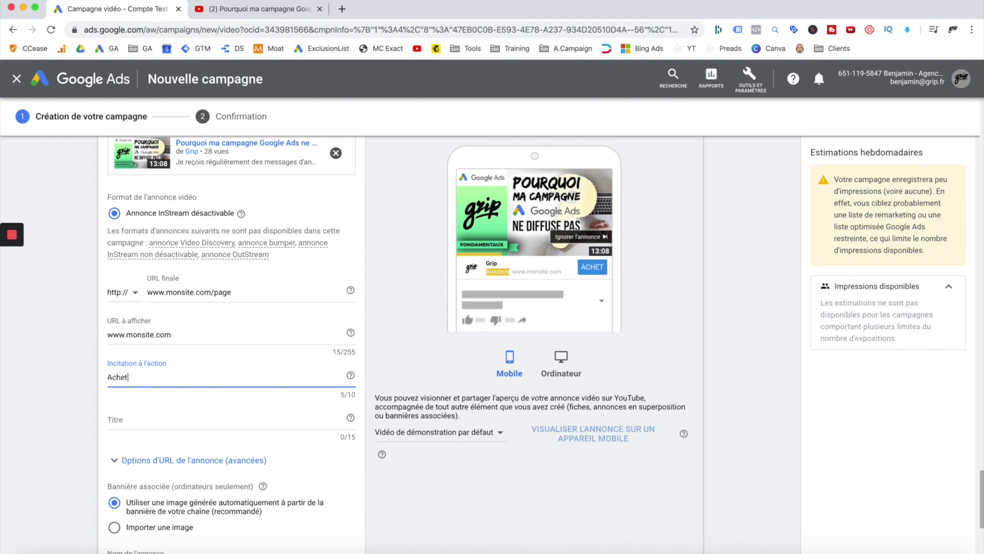
{"action": "key", "text": "BackSpace"}
{"action": "key", "text": "BackSpace"}
{"action": "key", "text": "BackSpace"}
{"action": "key", "text": "BackSpace"}
{"action": "key", "text": "BackSpace"}
{"action": "key", "text": "BackSpace"}
{"action": "key", "text": "BackSpace"}
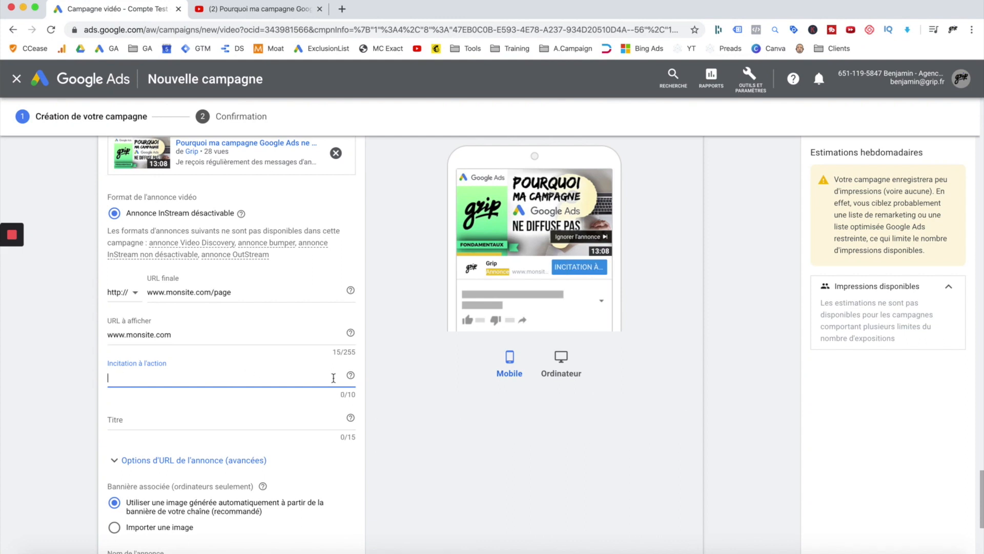
- Try "En savoir plus" as the ad's call to action and clear the entry
{"action": "left_click", "coordinate": [343, 393]}
{"action": "left_click", "coordinate": [314, 376]}
{"action": "type", "text": "En sa"}
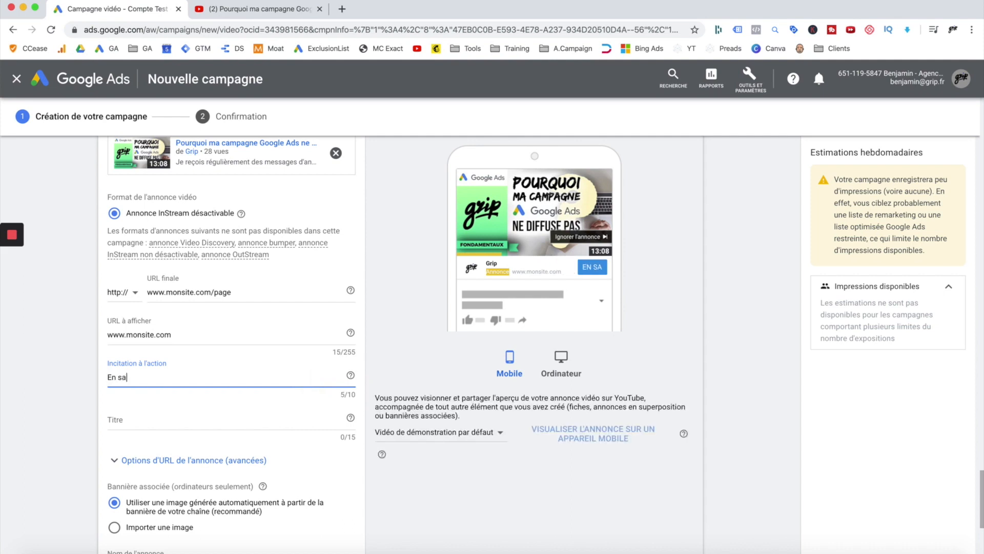
{"action": "type", "text": "voir plus$$"}
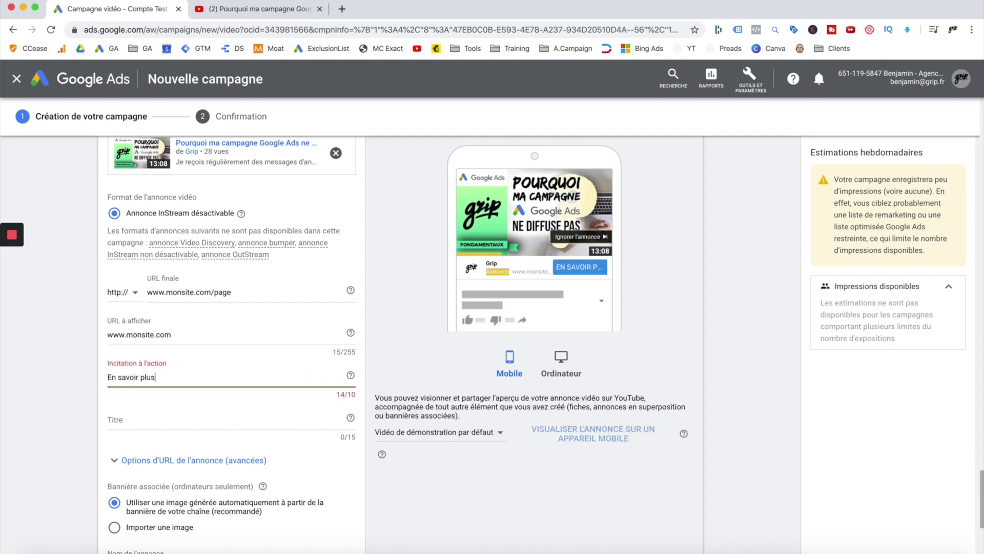
{"action": "key", "text": "BackSpace"}
{"action": "key", "text": "BackSpace"}
{"action": "key", "text": "BackSpace"}
{"action": "key", "text": "BackSpace"}
{"action": "key", "text": "BackSpace"}
{"action": "key", "text": "BackSpace"}
{"action": "key", "text": "BackSpace"}
{"action": "key", "text": "BackSpace"}
{"action": "key", "text": "BackSpace"}
{"action": "key", "text": "BackSpace"}
{"action": "key", "text": "BackSpace"}
{"action": "key", "text": "BackSpace"}
{"action": "key", "text": "BackSpace"}
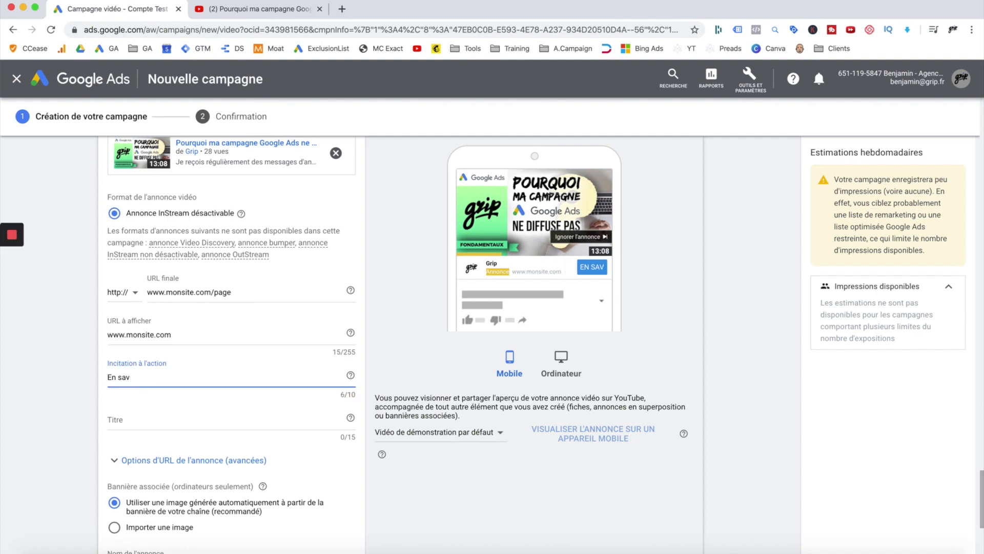
{"action": "key", "text": "BackSpace"}
{"action": "key", "text": "BackSpace"}
{"action": "key", "text": "BackSpace"}
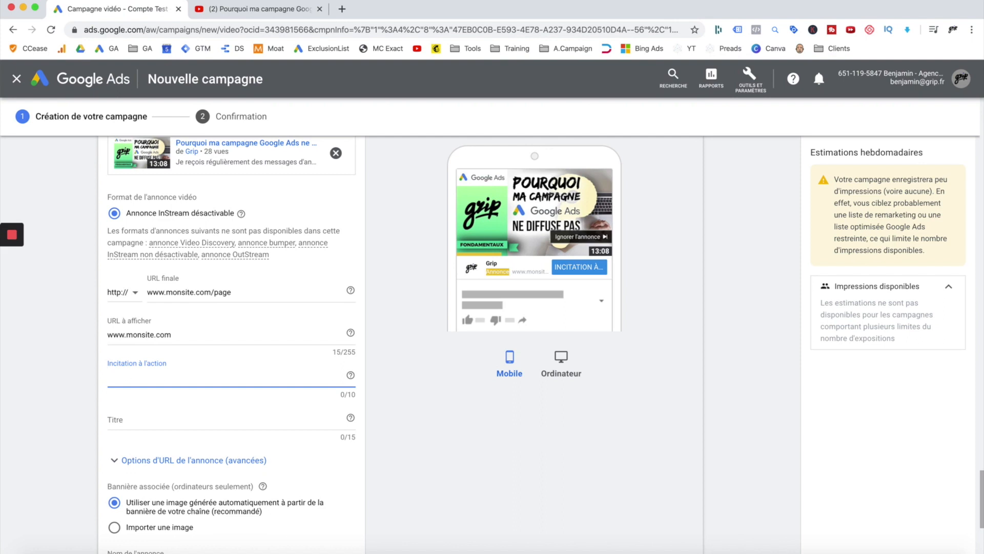
- Try "Webinaire" as the ad's title and clear the entry
{"action": "left_click", "coordinate": [465, 398]}
{"action": "triple_click", "coordinate": [493, 262]}
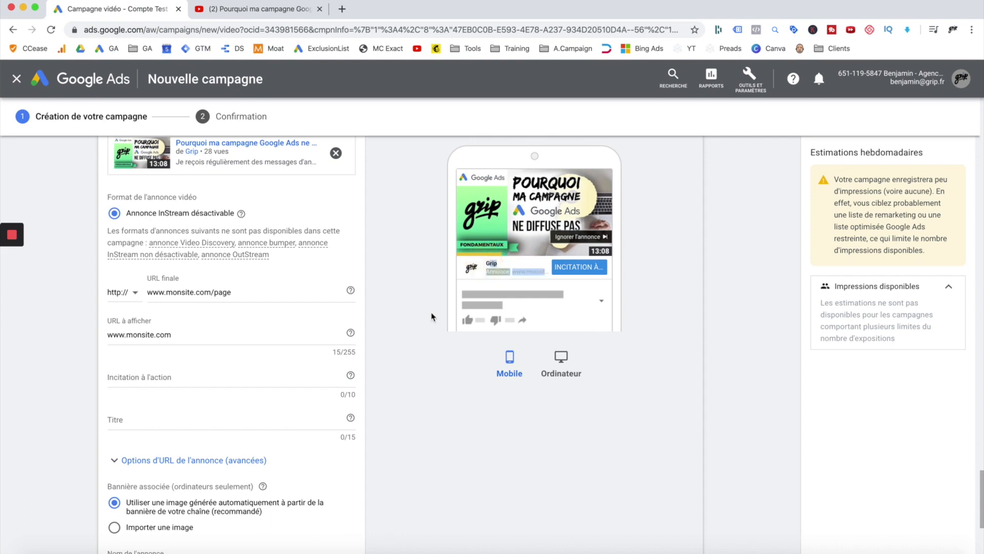
{"action": "left_click", "coordinate": [272, 432]}
{"action": "left_click", "coordinate": [263, 422]}
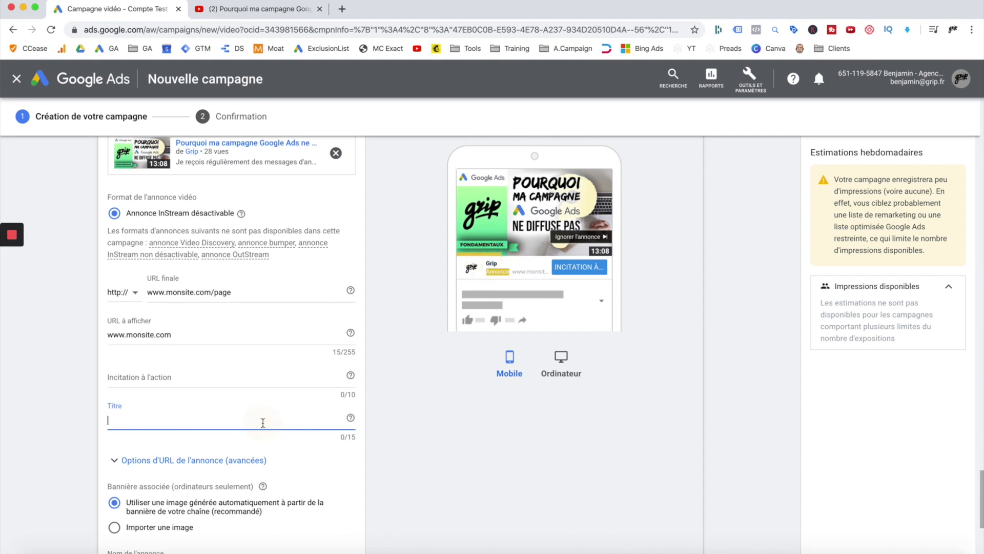
{"action": "scroll", "coordinate": [263, 422], "scroll_direction": "up", "scroll_amount": 2}
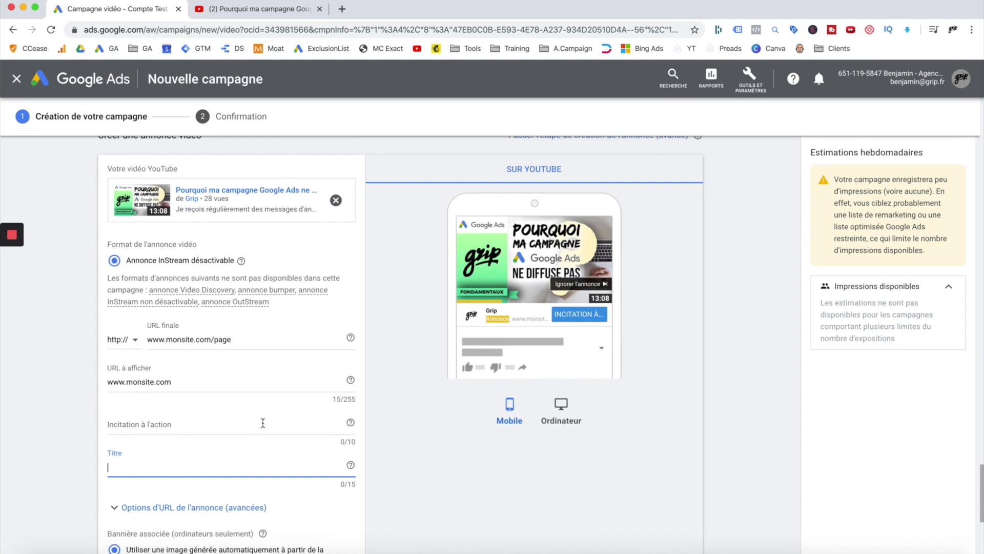
{"action": "scroll", "coordinate": [263, 422], "scroll_direction": "down", "scroll_amount": 2}
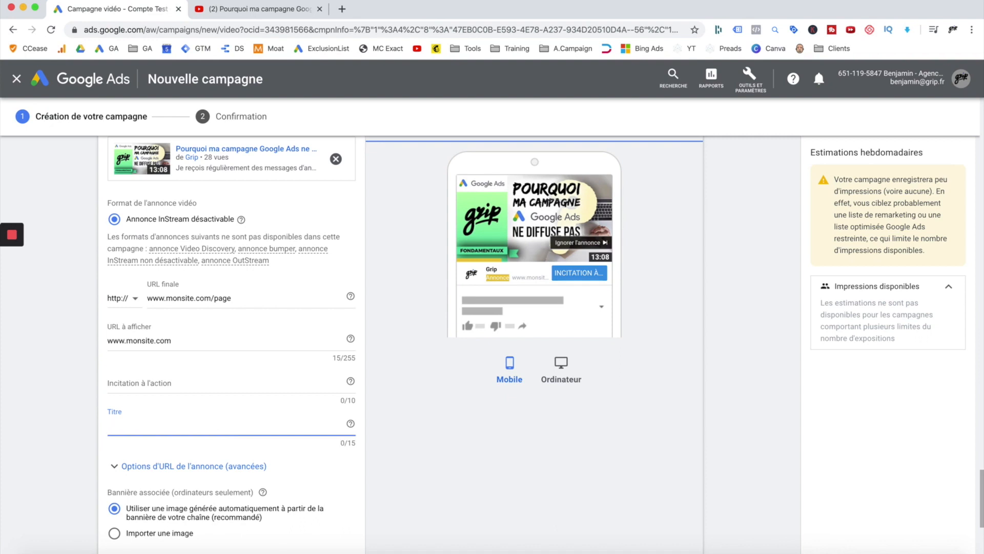
{"action": "type", "text": "Webinaire"}
{"action": "key", "text": "BackSpace"}
{"action": "key", "text": "BackSpace"}
{"action": "key", "text": "BackSpace"}
{"action": "key", "text": "BackSpace"}
{"action": "key", "text": "BackSpace"}
{"action": "key", "text": "BackSpace"}
{"action": "key", "text": "BackSpace"}
{"action": "key", "text": "BackSpace"}
{"action": "key", "text": "BackSpace"}
- Try "Conférence" as the ad's title and clear the entry
{"action": "type", "text": "Conférence"}
{"action": "key", "text": "BackSpace"}
{"action": "key", "text": "BackSpace"}
{"action": "key", "text": "BackSpace"}
{"action": "key", "text": "BackSpace"}
{"action": "key", "text": "BackSpace"}
{"action": "key", "text": "BackSpace"}
{"action": "key", "text": "BackSpace"}
{"action": "key", "text": "BackSpace"}
{"action": "key", "text": "BackSpace"}
{"action": "key", "text": "BackSpace"}
{"action": "key", "text": "BackSpace"}
- Review the video ad's remaining settings, including the companion banner options and the ad name
{"action": "left_click", "coordinate": [252, 370]}
{"action": "left_click", "coordinate": [208, 434]}
{"action": "scroll", "coordinate": [208, 434], "scroll_direction": "down", "scroll_amount": 2}
{"action": "scroll", "coordinate": [68, 336], "scroll_direction": "up", "scroll_amount": 1}
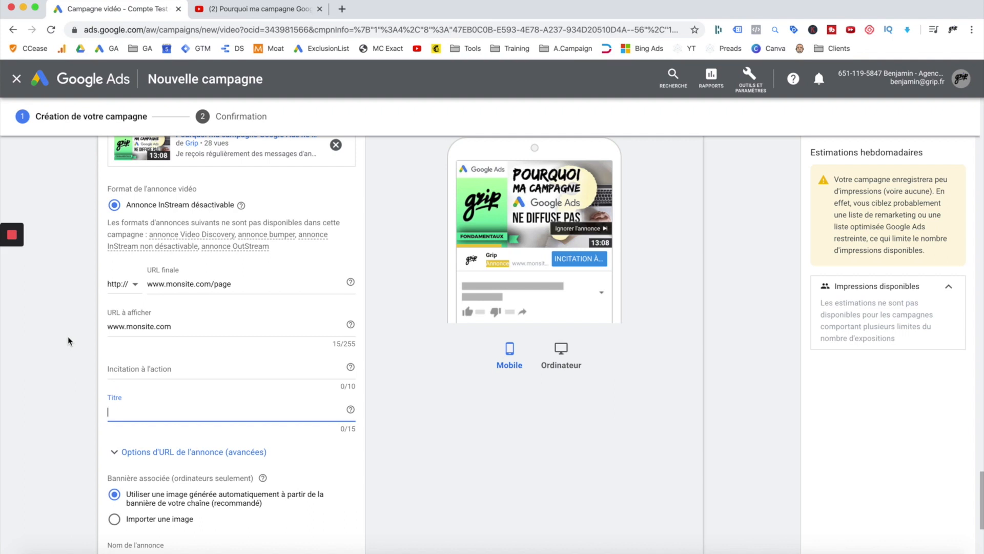
{"action": "scroll", "coordinate": [113, 390], "scroll_direction": "down", "scroll_amount": 3}
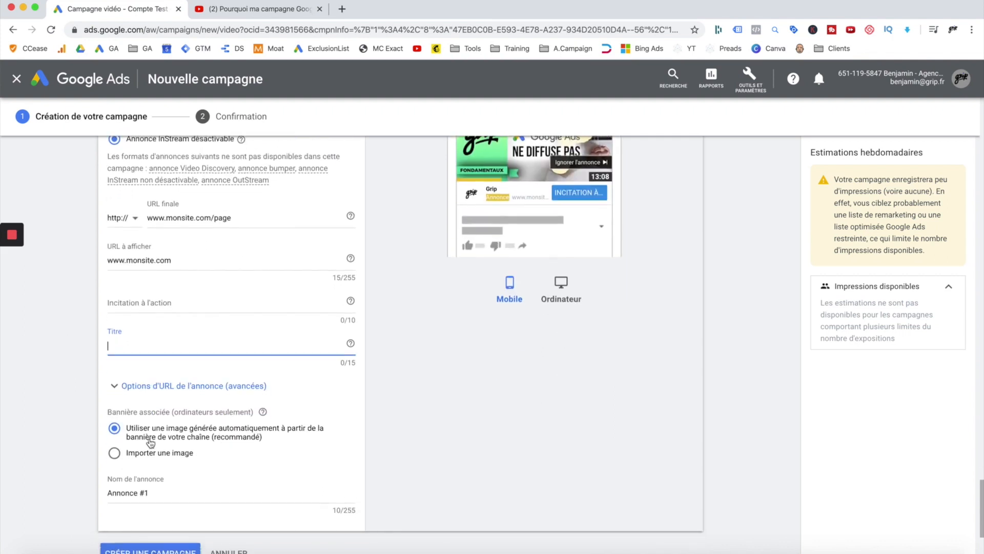
{"action": "scroll", "coordinate": [160, 444], "scroll_direction": "up", "scroll_amount": 2}
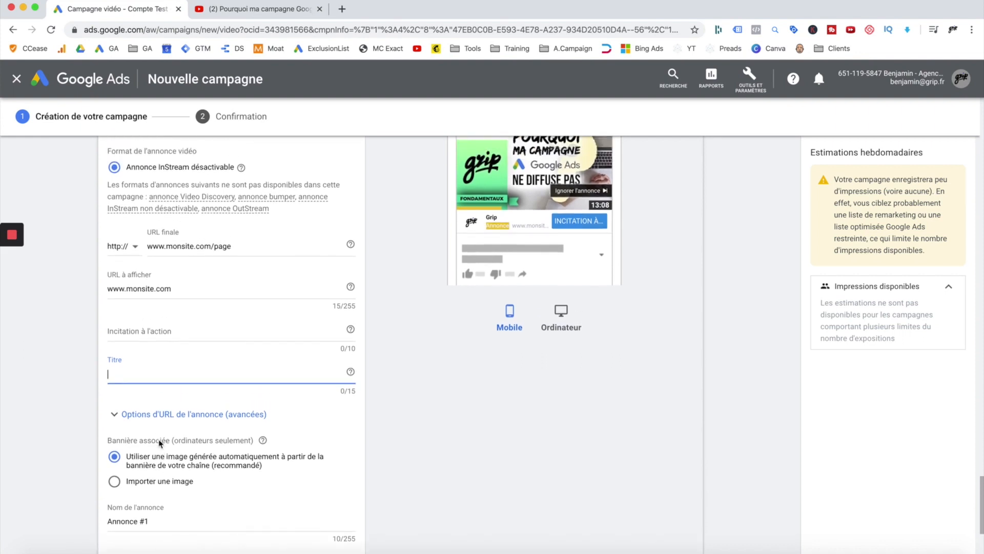
- Preview how the video ad looks on a computer
{"action": "left_click", "coordinate": [574, 343]}
{"action": "scroll", "coordinate": [574, 342], "scroll_direction": "up", "scroll_amount": 2}
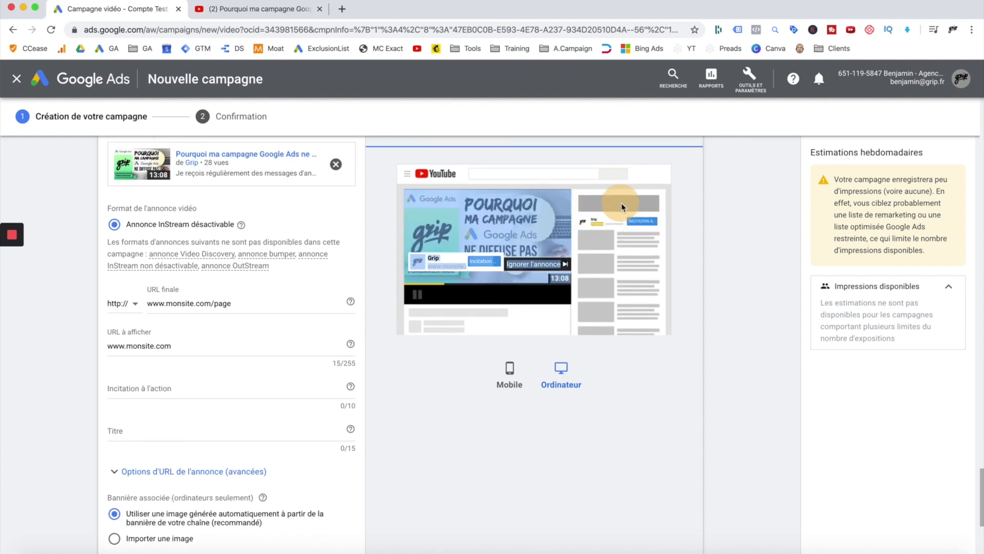
{"action": "scroll", "coordinate": [312, 429], "scroll_direction": "down", "scroll_amount": 2}
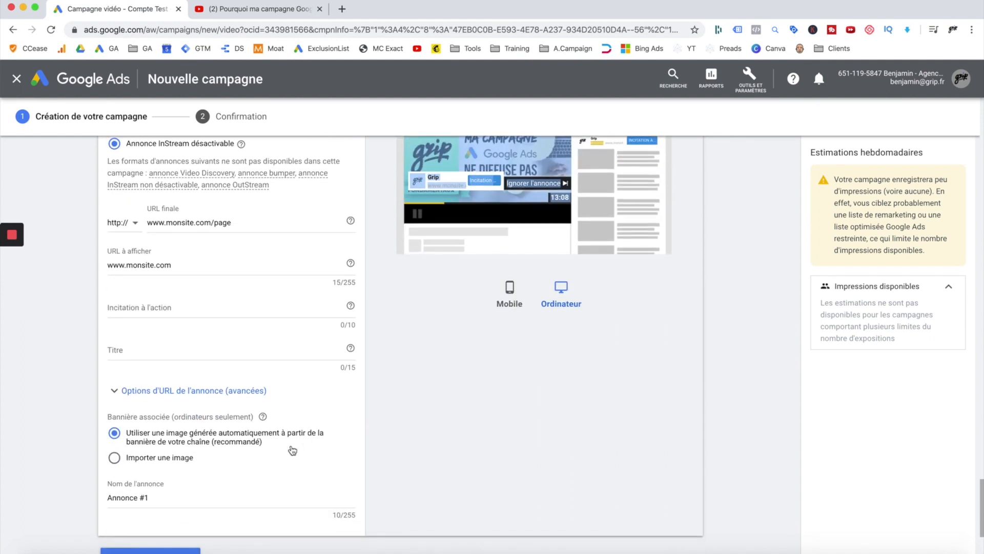
- Try the image import option for the companion banner, then return to the image generated automatically from the channel banner
{"action": "left_click", "coordinate": [115, 458]}
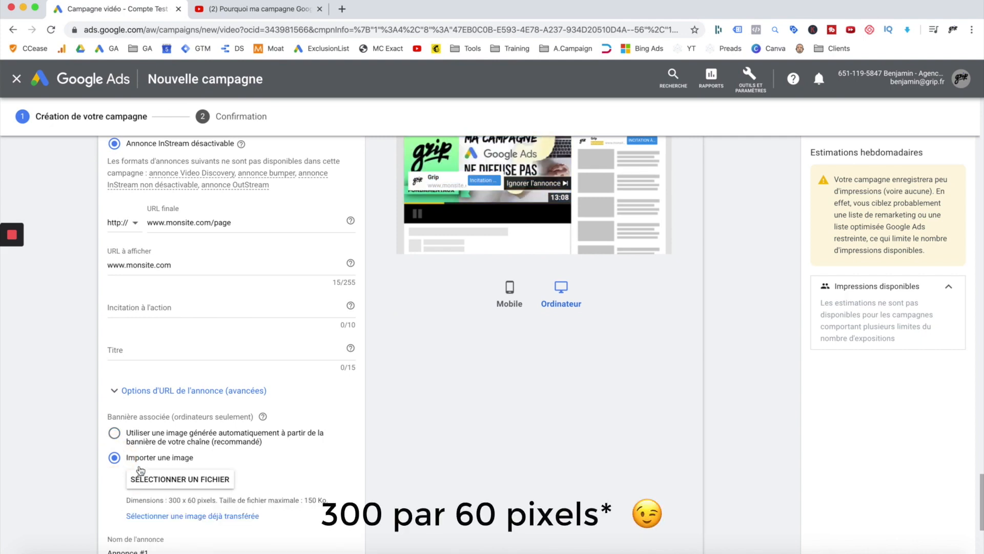
{"action": "scroll", "coordinate": [138, 468], "scroll_direction": "down", "scroll_amount": 1}
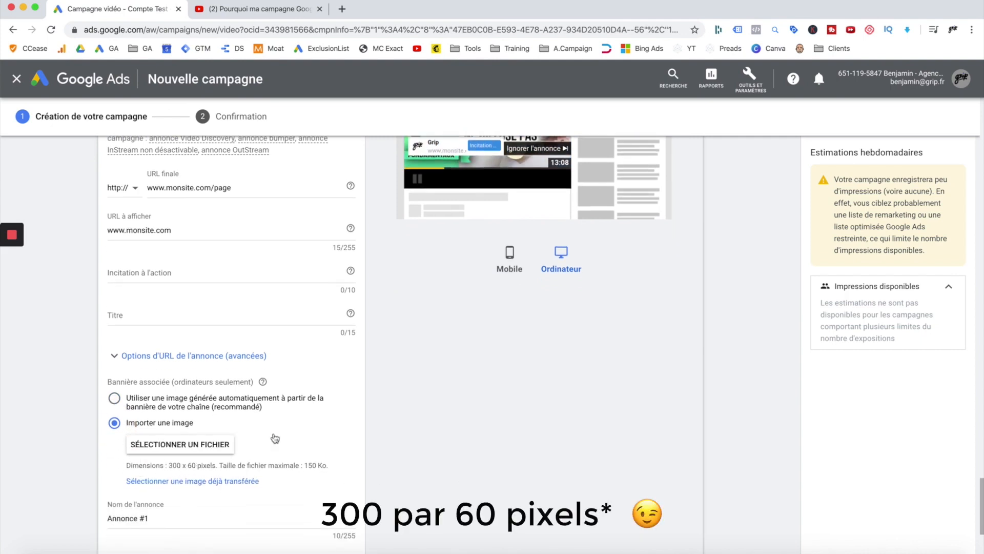
{"action": "scroll", "coordinate": [288, 430], "scroll_direction": "up", "scroll_amount": 1}
{"action": "scroll", "coordinate": [288, 430], "scroll_direction": "up", "scroll_amount": 1}
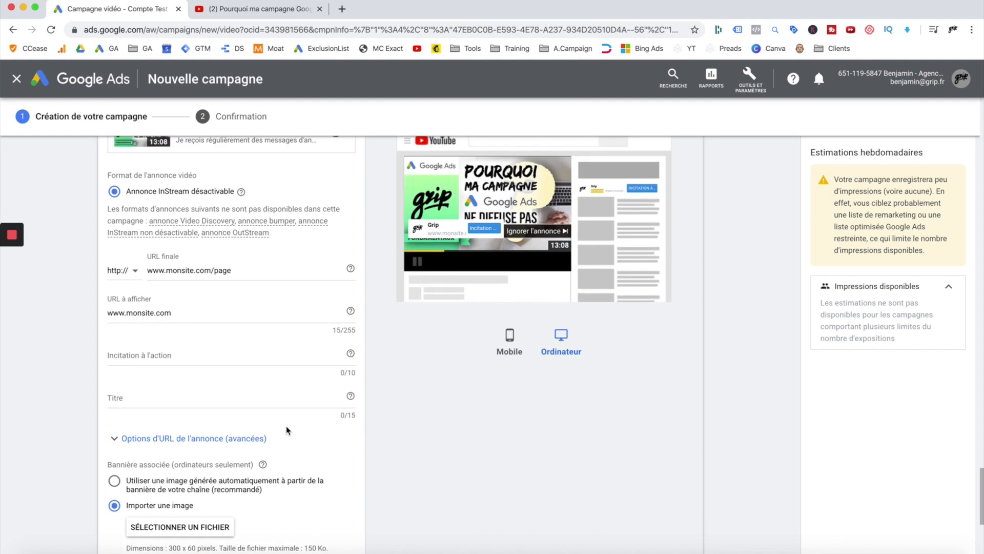
{"action": "scroll", "coordinate": [288, 431], "scroll_direction": "down", "scroll_amount": 1}
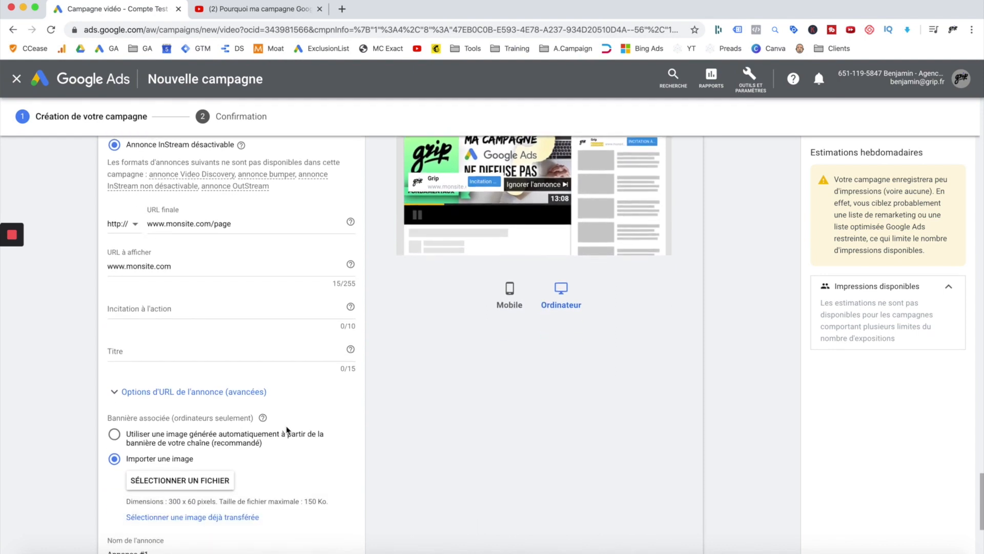
{"action": "scroll", "coordinate": [287, 431], "scroll_direction": "up", "scroll_amount": 1}
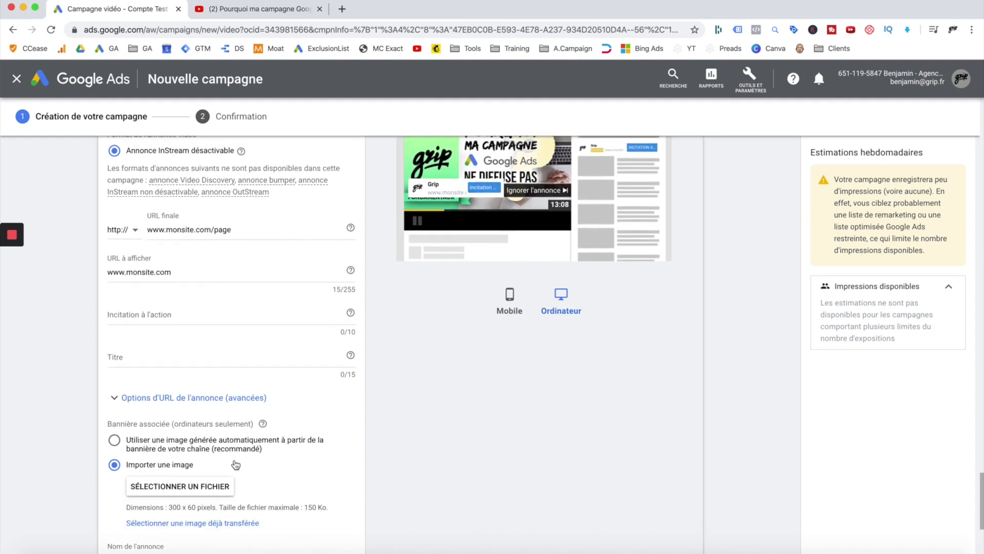
{"action": "scroll", "coordinate": [230, 465], "scroll_direction": "up", "scroll_amount": 1}
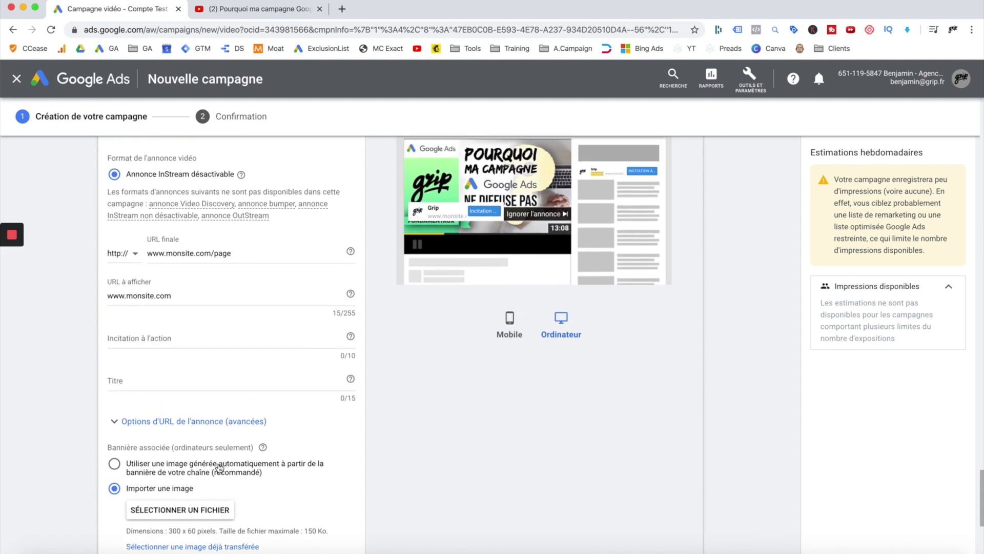
{"action": "left_click", "coordinate": [115, 465]}
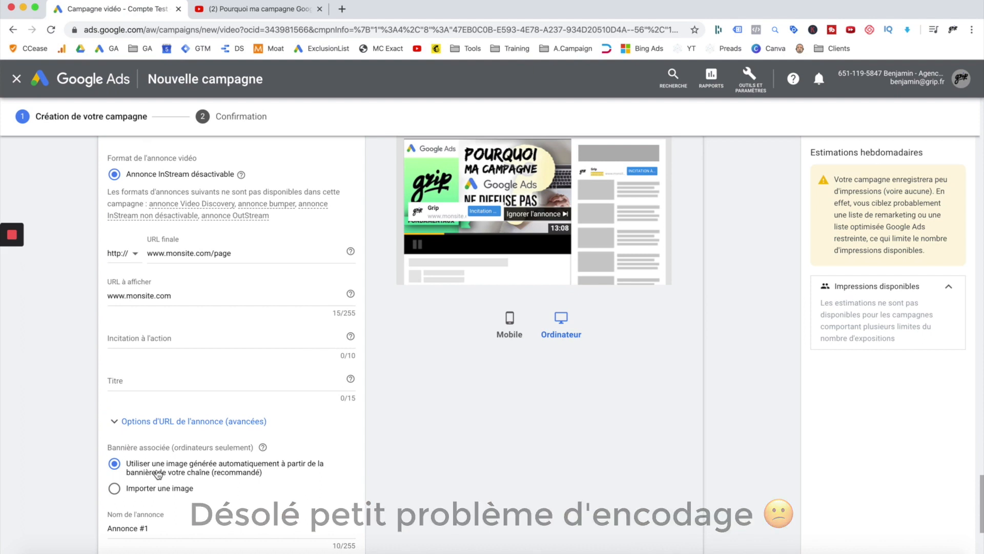
- Try "Découvr" as the ad's call to action and clear the entry
{"action": "scroll", "coordinate": [253, 433], "scroll_direction": "up", "scroll_amount": 1}
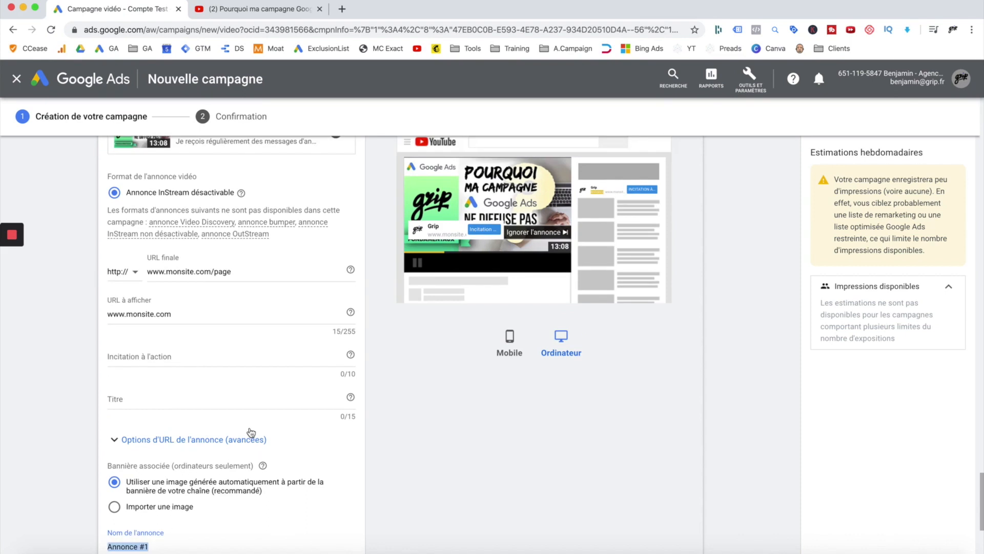
{"action": "left_click", "coordinate": [197, 367]}
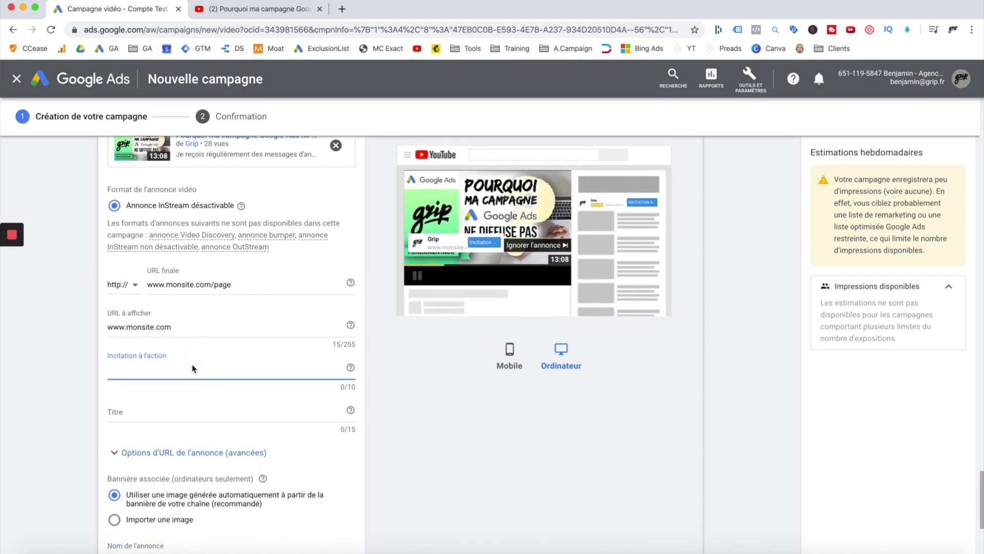
{"action": "type", "text": "D"}
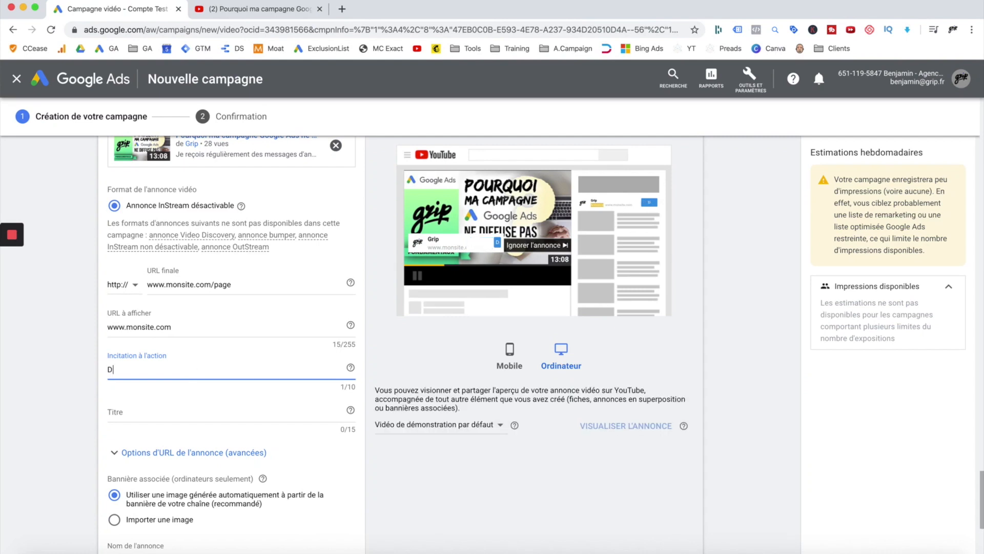
{"action": "type", "text": "écouvr"}
{"action": "key", "text": "BackSpace"}
{"action": "key", "text": "BackSpace"}
{"action": "key", "text": "BackSpace"}
{"action": "key", "text": "BackSpace"}
{"action": "key", "text": "BackSpace"}
{"action": "key", "text": "BackSpace"}
{"action": "key", "text": "BackSpace"}
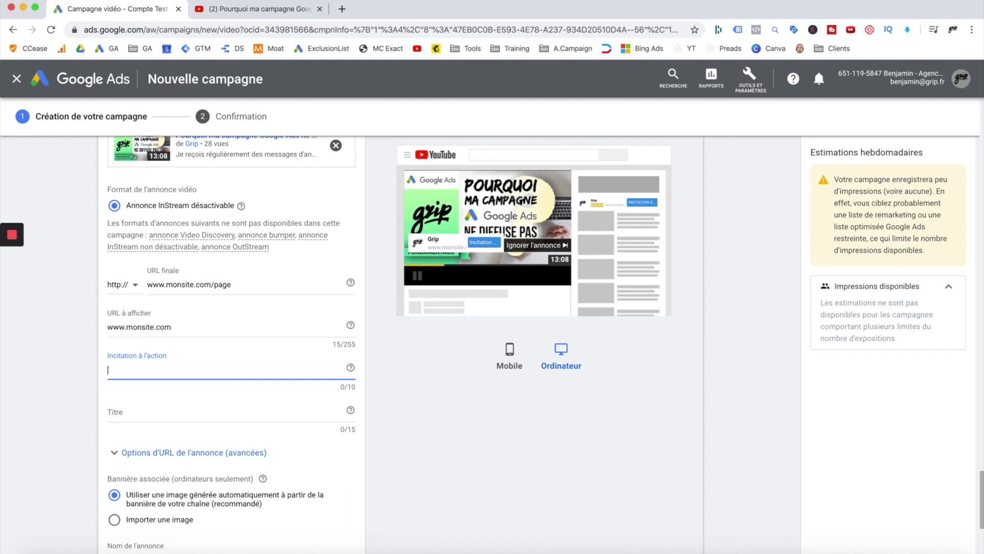
- Rename the ad "Annonce #1 - Incitation X"
{"action": "scroll", "coordinate": [169, 420], "scroll_direction": "down", "scroll_amount": 3}
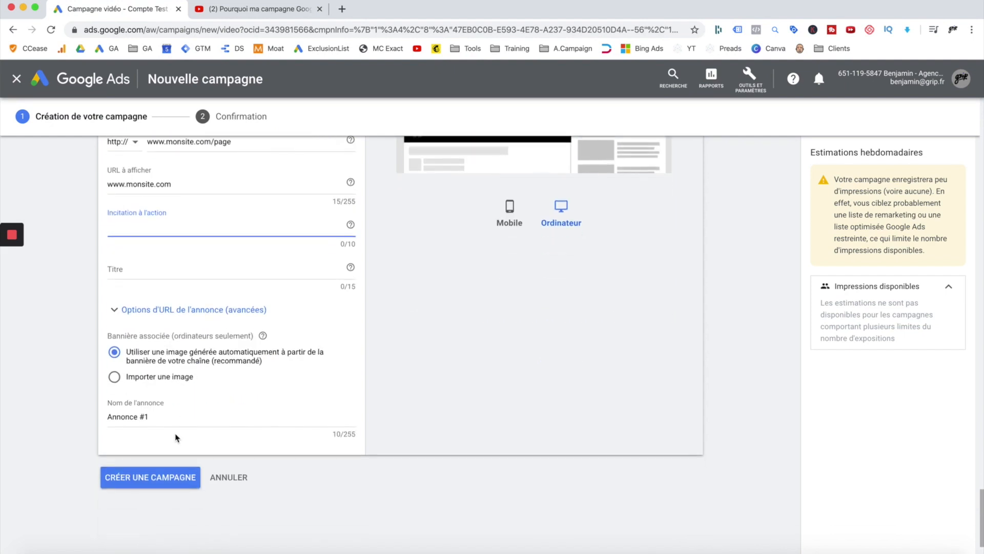
{"action": "left_click", "coordinate": [168, 420]}
{"action": "type", "text": "- Incitation X"}
{"action": "scroll", "coordinate": [179, 461], "scroll_direction": "up", "scroll_amount": 5}
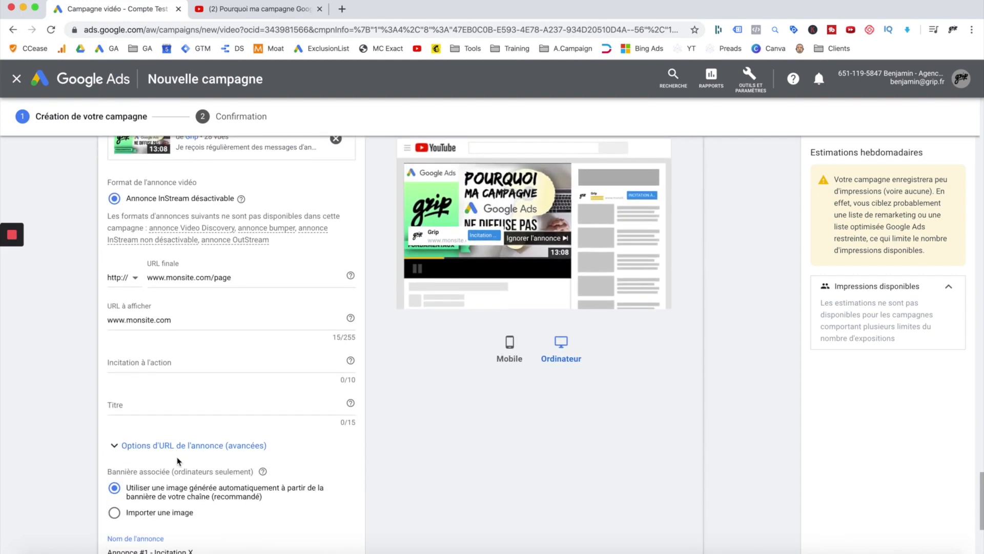
- Set the ad's call to action to "Découvrir" and its title to "Example", and create the campaign
{"action": "scroll", "coordinate": [177, 461], "scroll_direction": "down", "scroll_amount": 2}
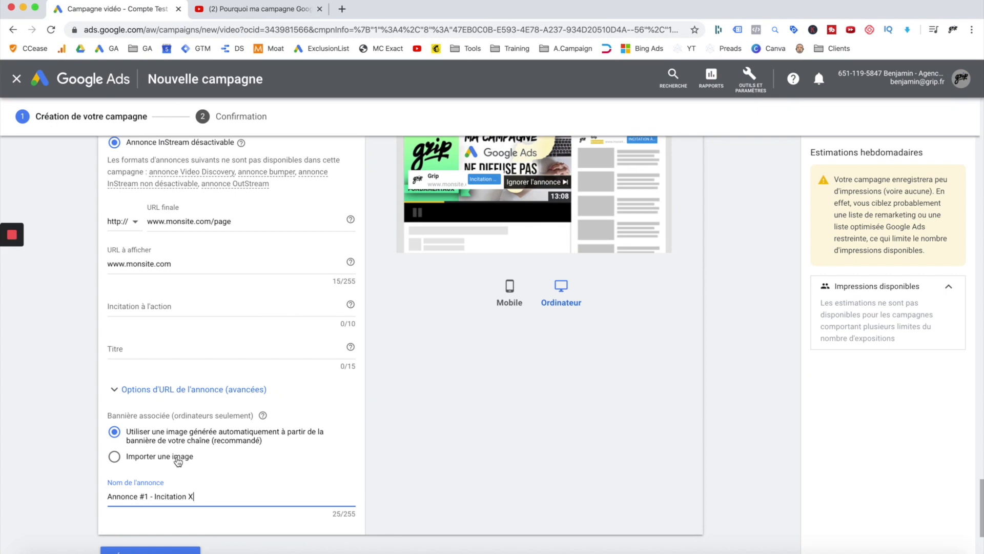
{"action": "left_click", "coordinate": [180, 308]}
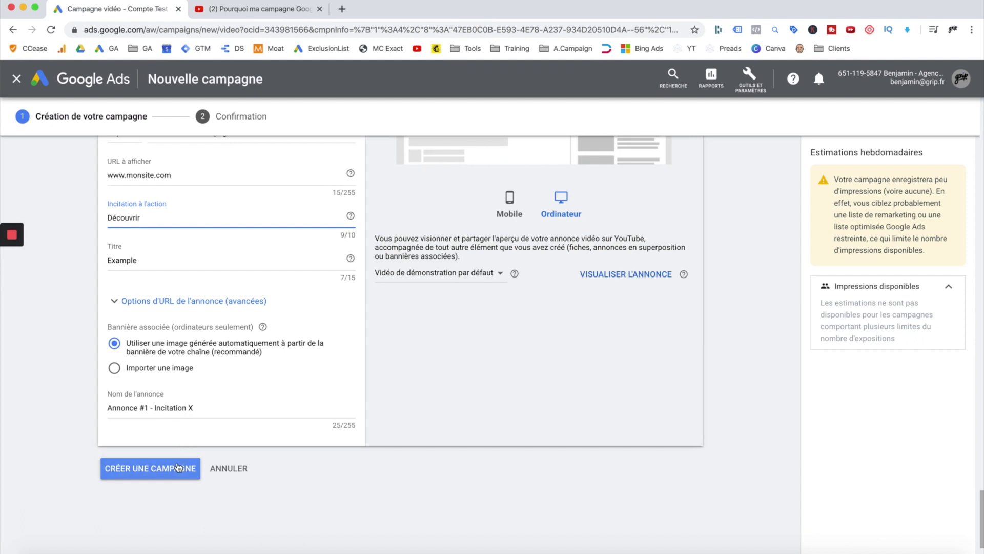
{"action": "left_click", "coordinate": [178, 467]}
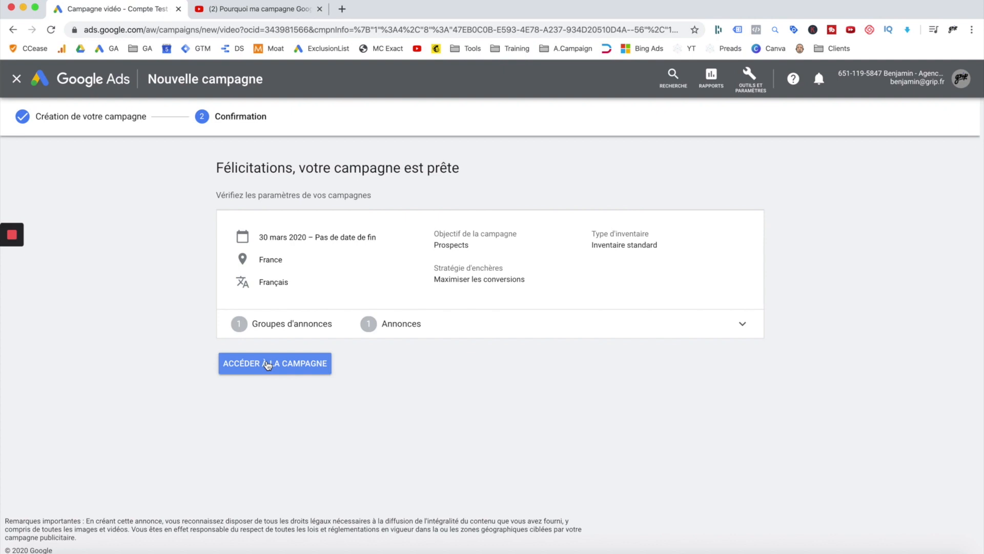
- Review the ad group and ad details in the campaign confirmation and open the new campaign
{"action": "left_click", "coordinate": [723, 331]}
{"action": "scroll", "coordinate": [728, 330], "scroll_direction": "down", "scroll_amount": 1}
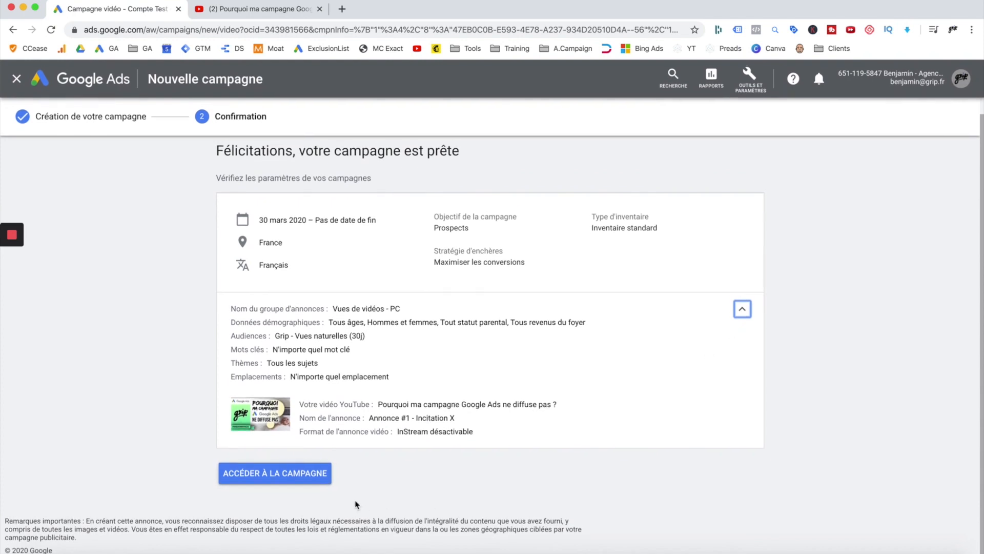
{"action": "left_click", "coordinate": [323, 477]}
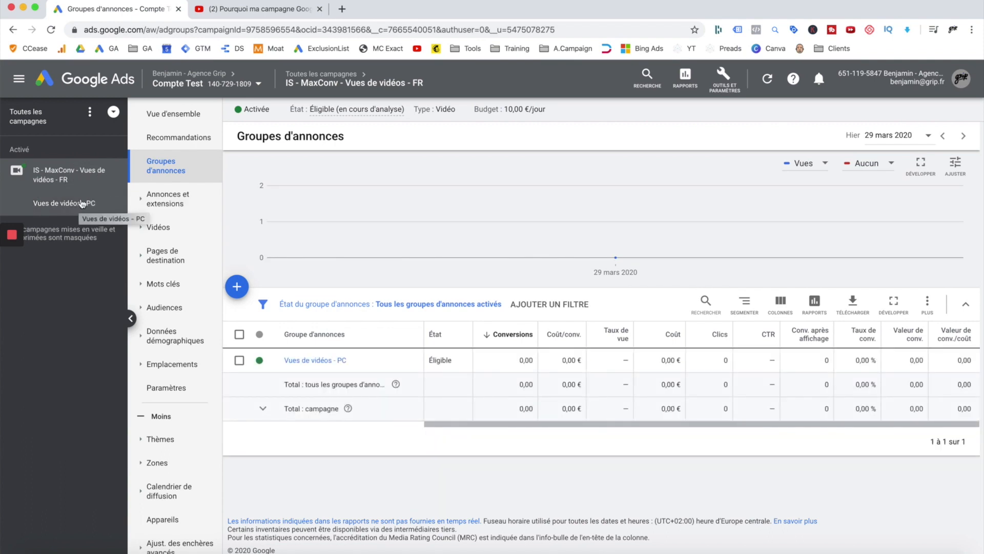
- Open the table of all campaigns and widen its État column
{"action": "left_click", "coordinate": [54, 127]}
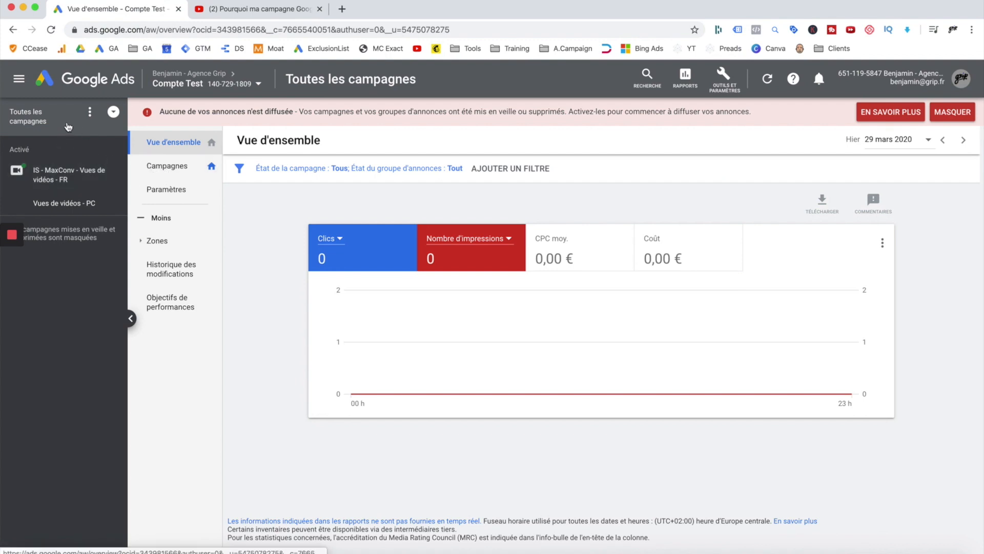
{"action": "left_click", "coordinate": [177, 144]}
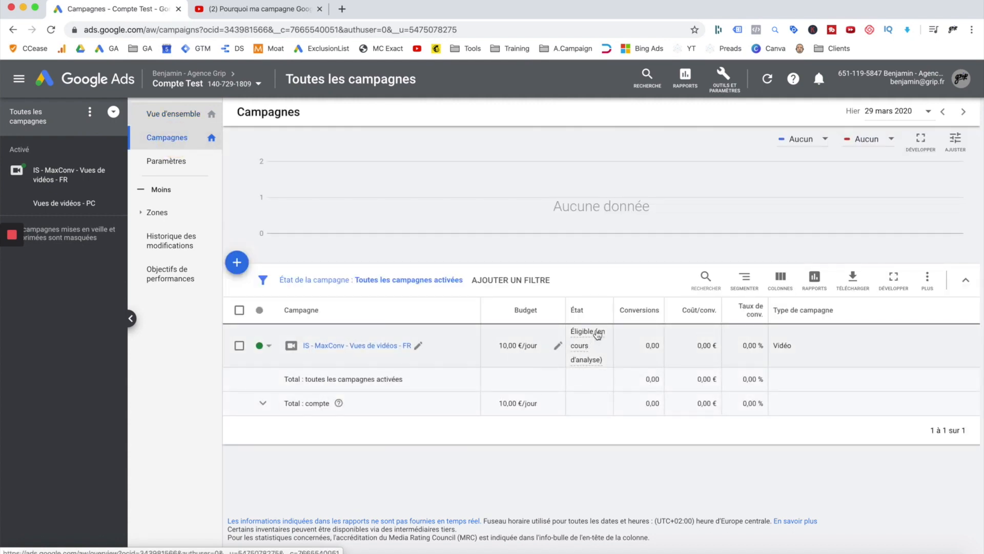
{"action": "left_click_drag", "start_coordinate": [615, 307], "coordinate": [639, 306]}
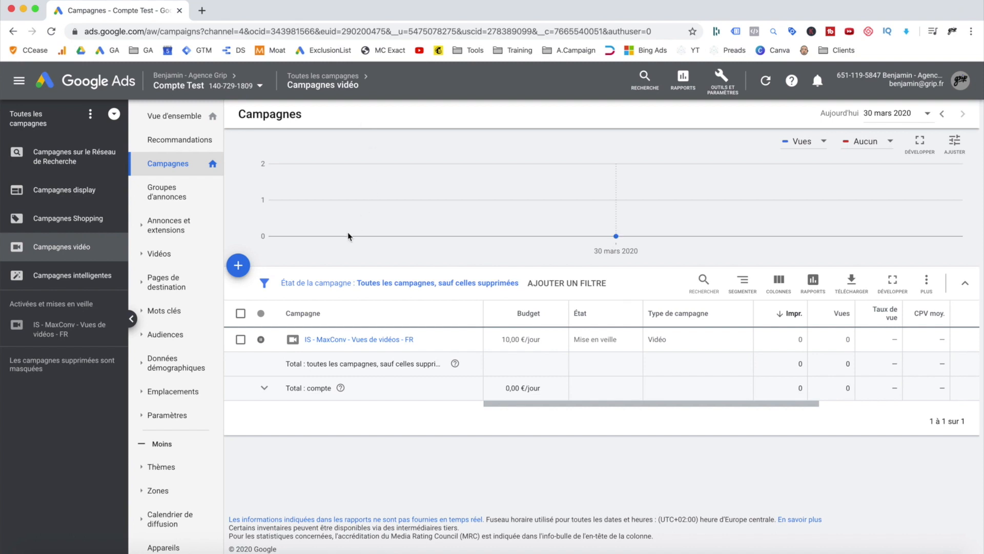
- Open the device settings of the ad group "Vues de vidéos - PC" in the campaign "IS - MaxConv - Vues de vidéos - FR"
{"action": "left_click", "coordinate": [319, 341]}
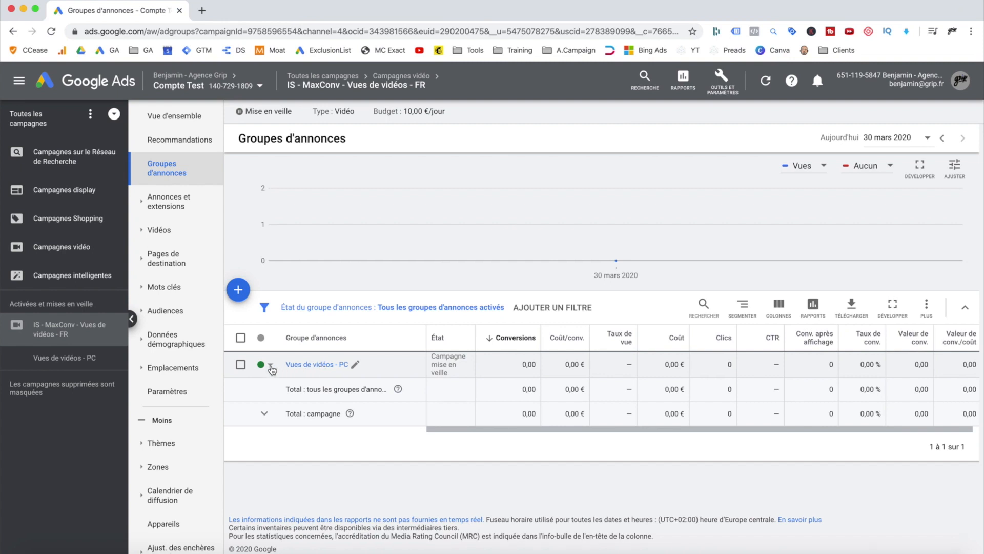
{"action": "scroll", "coordinate": [203, 420], "scroll_direction": "down", "scroll_amount": 1}
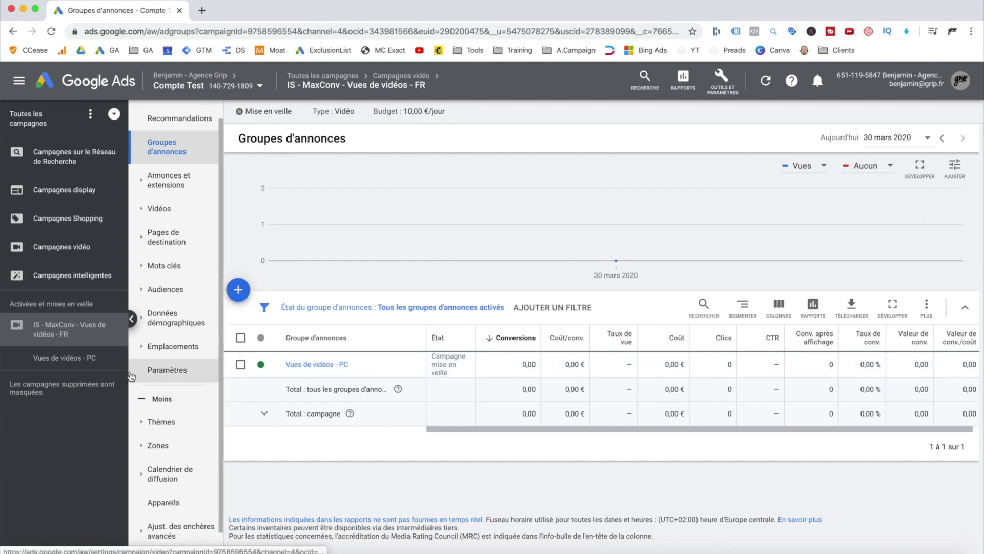
{"action": "left_click", "coordinate": [80, 359]}
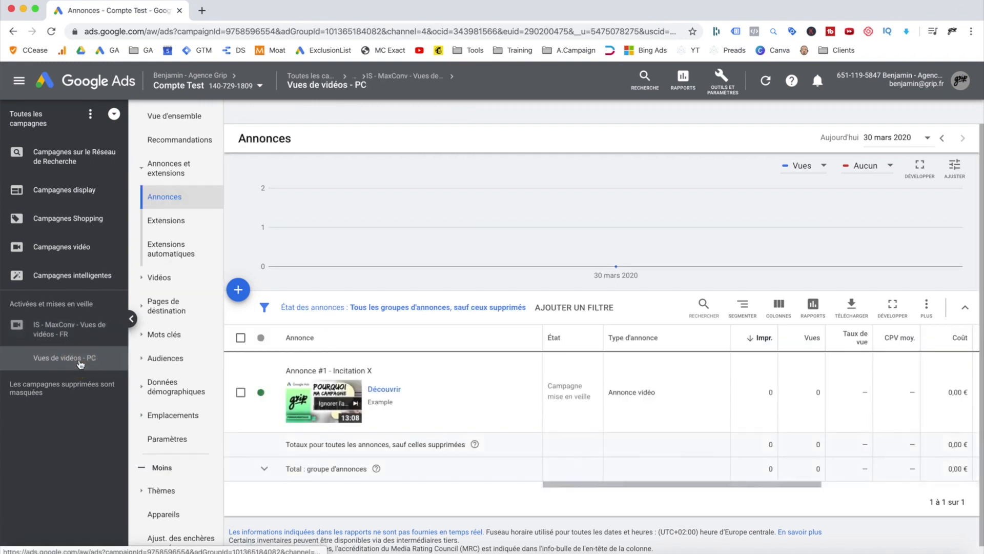
{"action": "scroll", "coordinate": [159, 426], "scroll_direction": "down", "scroll_amount": 2}
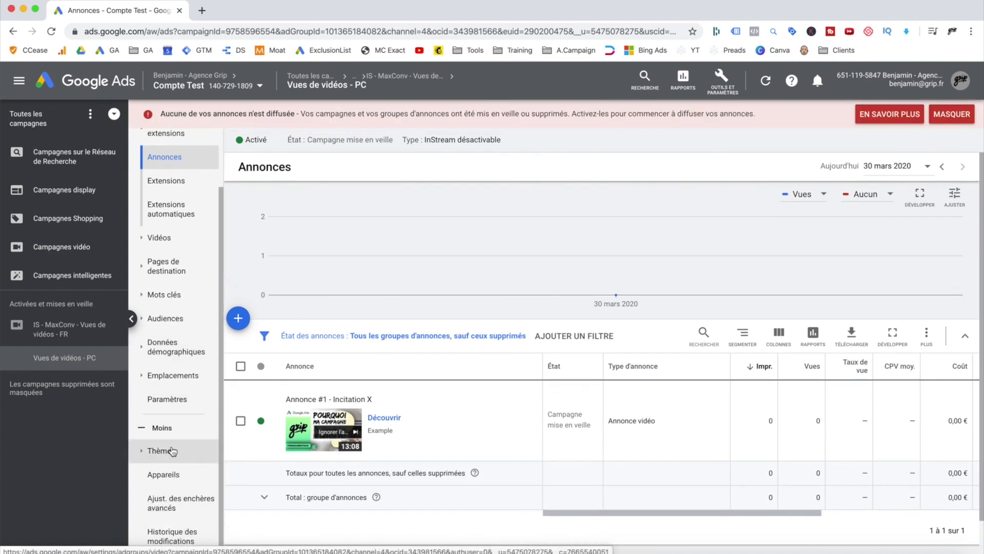
{"action": "left_click", "coordinate": [177, 477]}
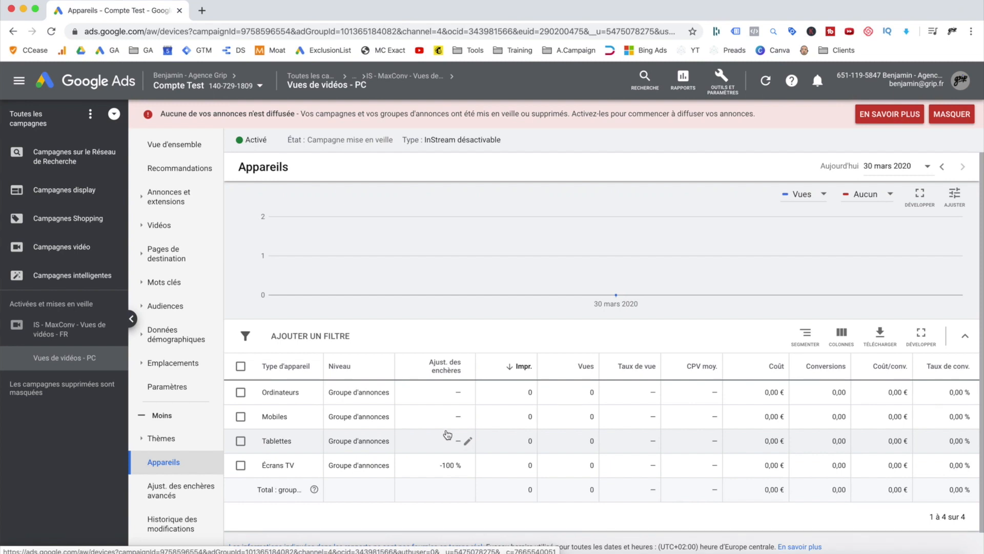
- Decrease the ad group's bid adjustment for tablets by 100% and save it
{"action": "left_click", "coordinate": [469, 442]}
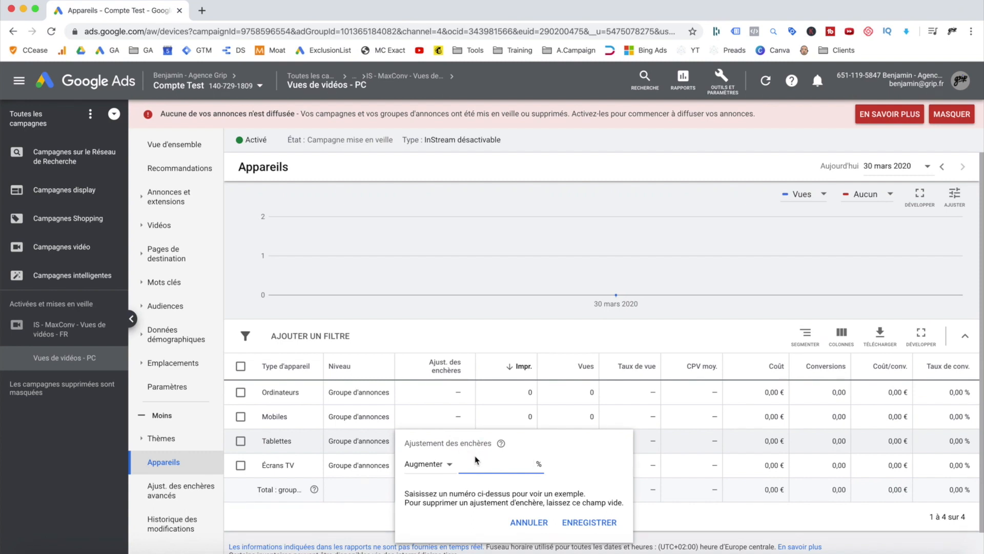
{"action": "left_click", "coordinate": [442, 463]}
{"action": "left_click", "coordinate": [438, 496]}
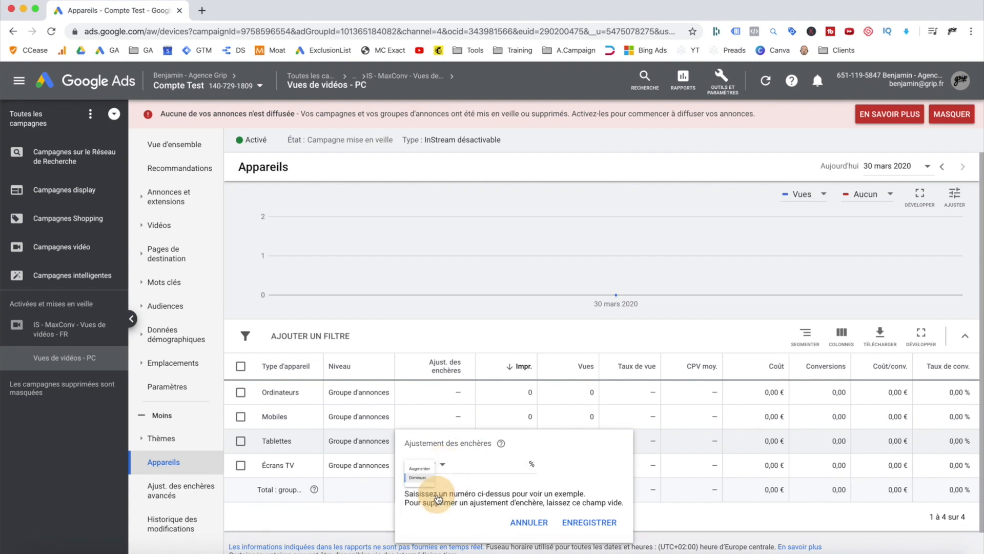
{"action": "type", "text": "100"}
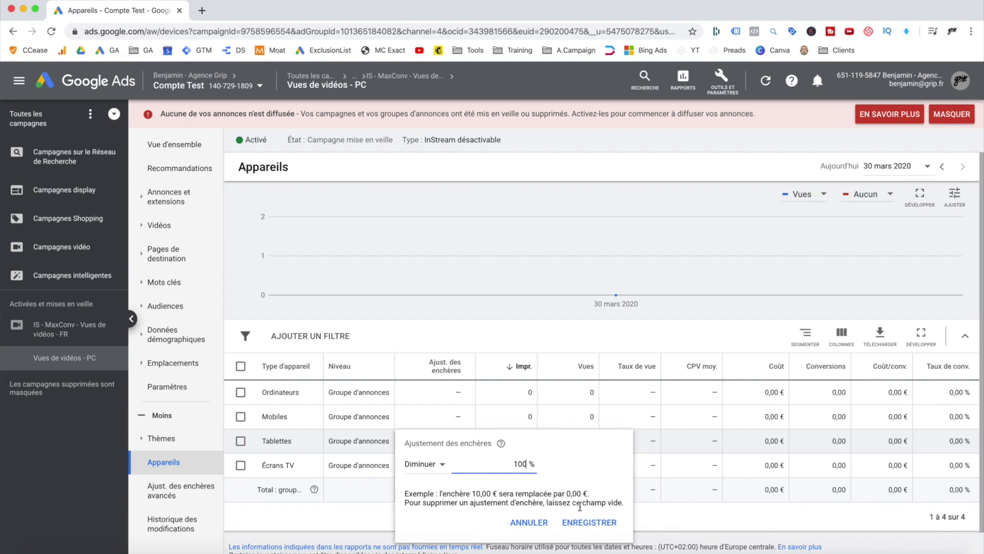
{"action": "left_click", "coordinate": [588, 522]}
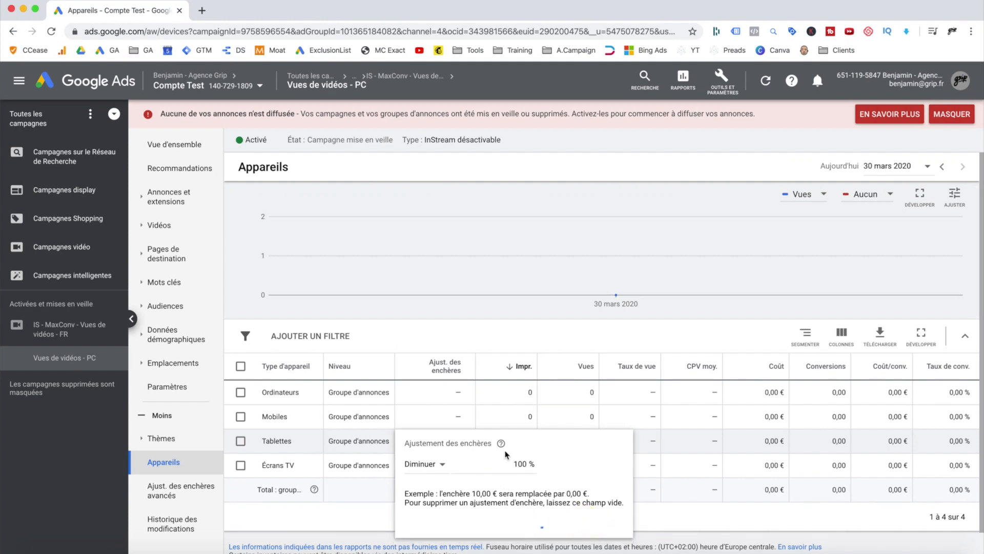
- Decrease the ad group's bid adjustment for mobiles by 100% and save it
{"action": "left_click", "coordinate": [467, 417]}
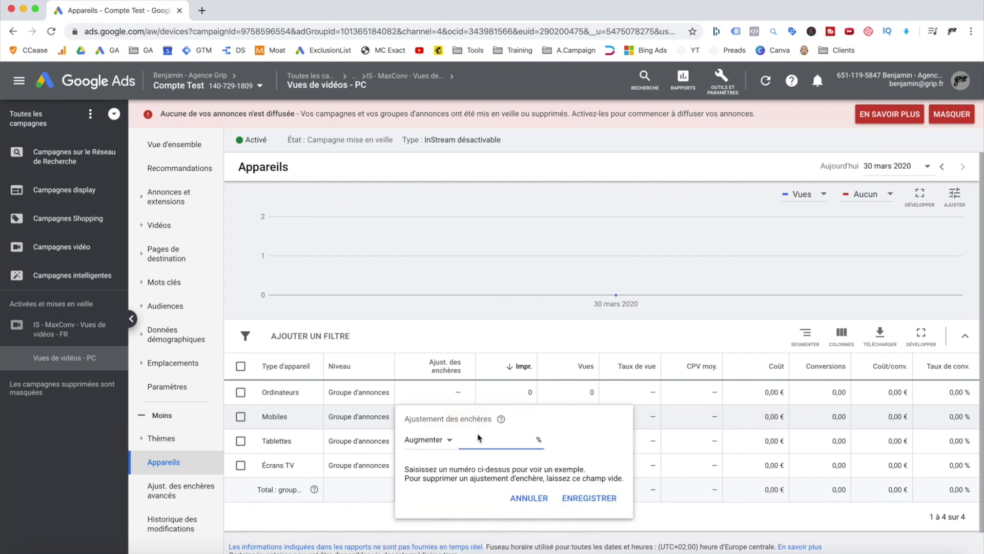
{"action": "left_click", "coordinate": [449, 445]}
{"action": "left_click", "coordinate": [432, 472]}
{"action": "left_click", "coordinate": [509, 440]}
{"action": "type", "text": "100"}
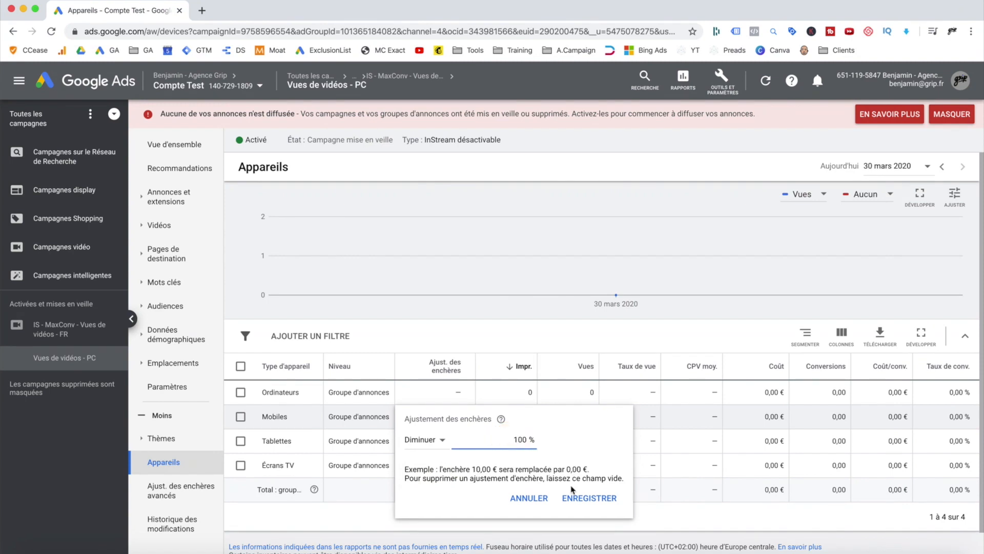
{"action": "left_click", "coordinate": [582, 505]}
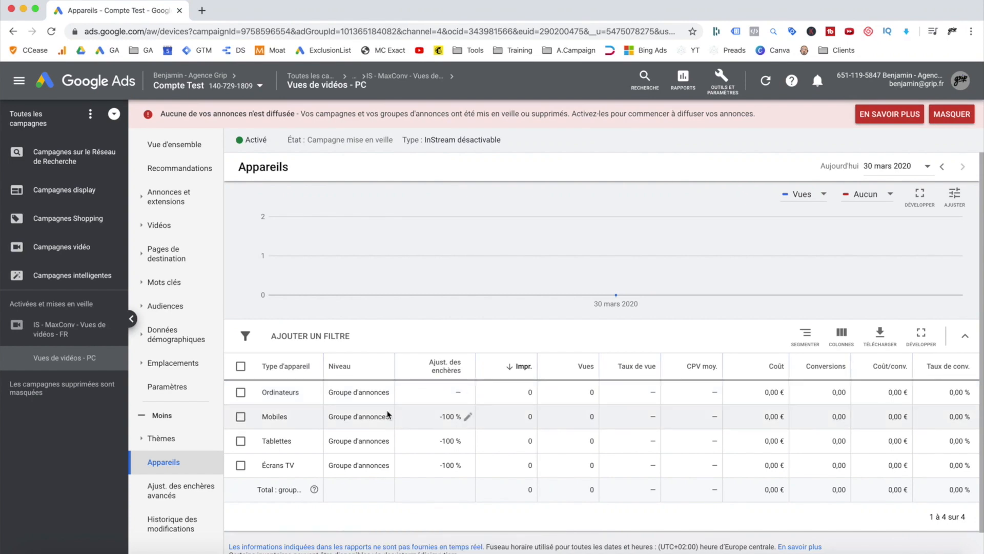
- Duplicate the ad group "Vues de vidéos - PC" within the campaign "IS - MaxConv - Vues de vidéos - FR" and refresh the ad group table
{"action": "left_click", "coordinate": [82, 328]}
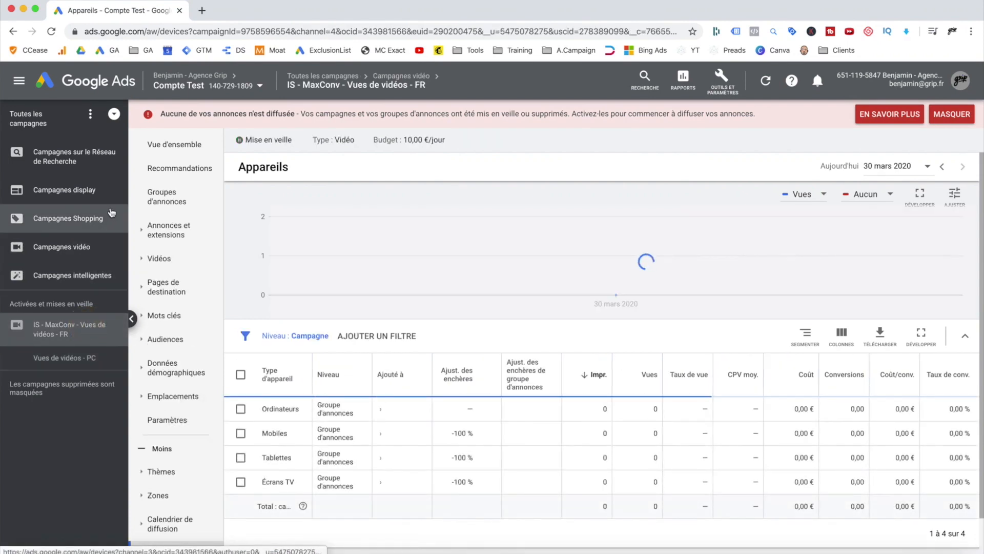
{"action": "left_click", "coordinate": [160, 196]}
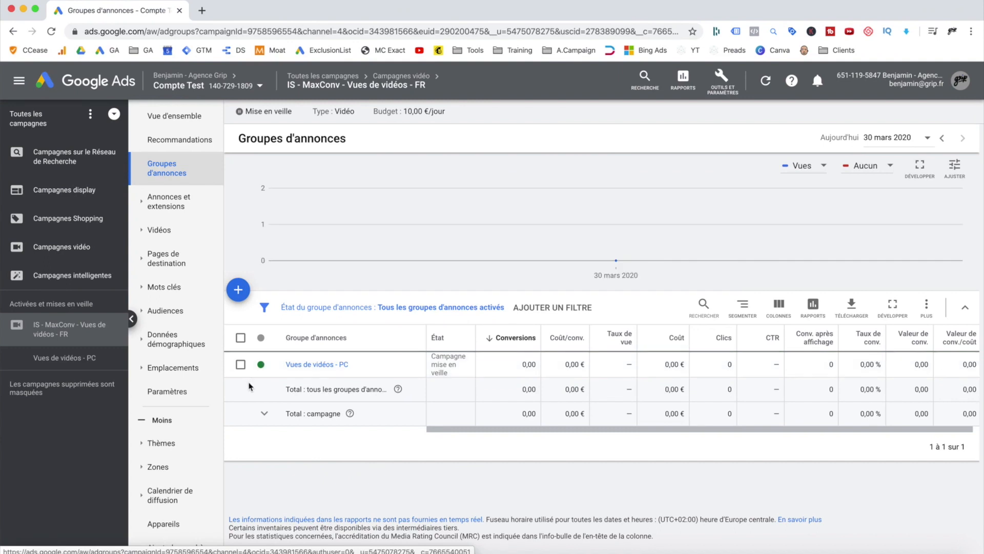
{"action": "left_click", "coordinate": [240, 366]}
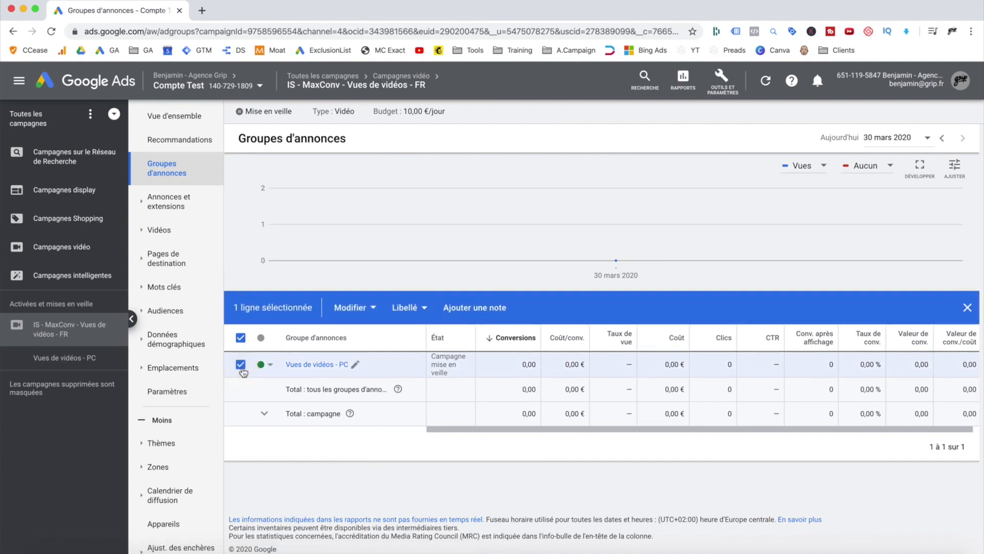
{"action": "left_click", "coordinate": [377, 319]}
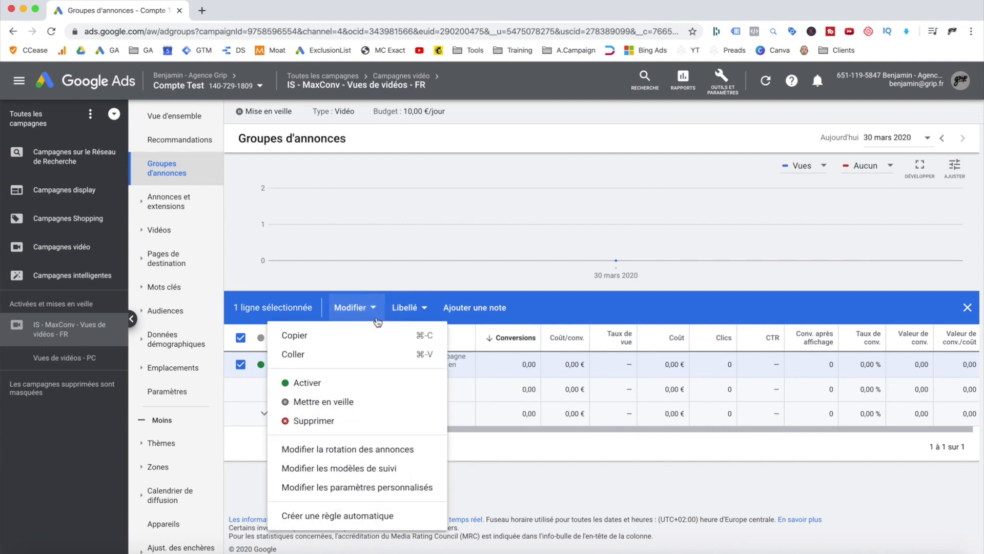
{"action": "left_click", "coordinate": [374, 335]}
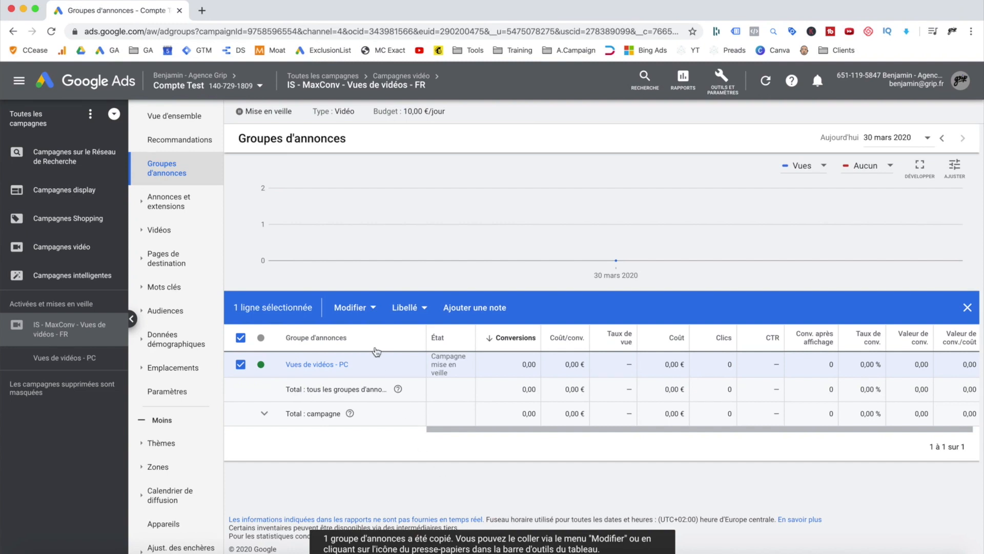
{"action": "left_click", "coordinate": [363, 309]}
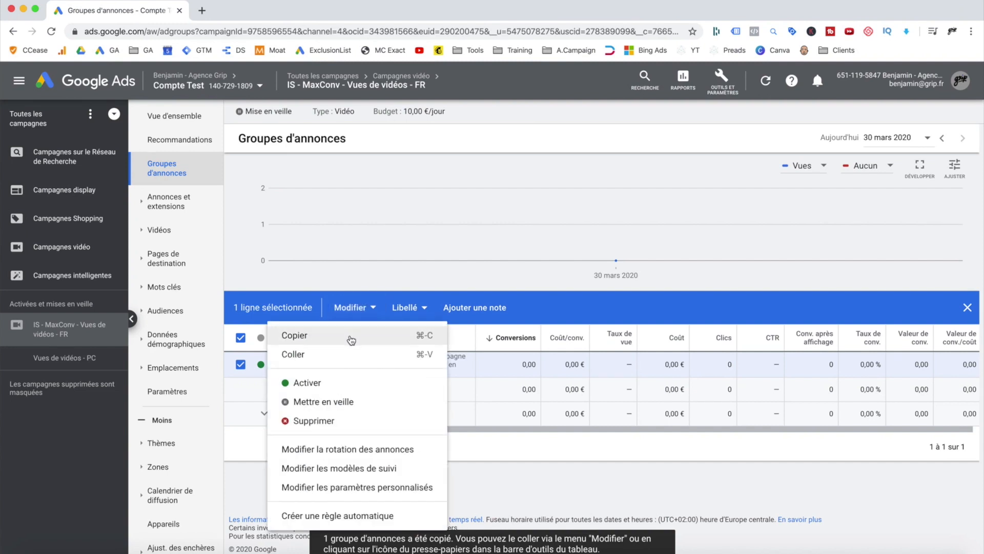
{"action": "left_click", "coordinate": [341, 363]}
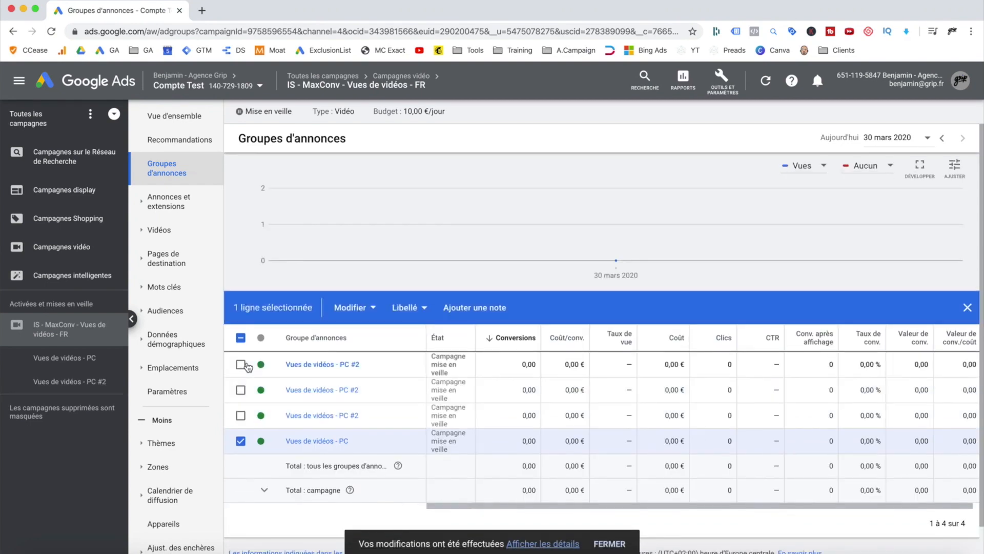
{"action": "left_click", "coordinate": [610, 545]}
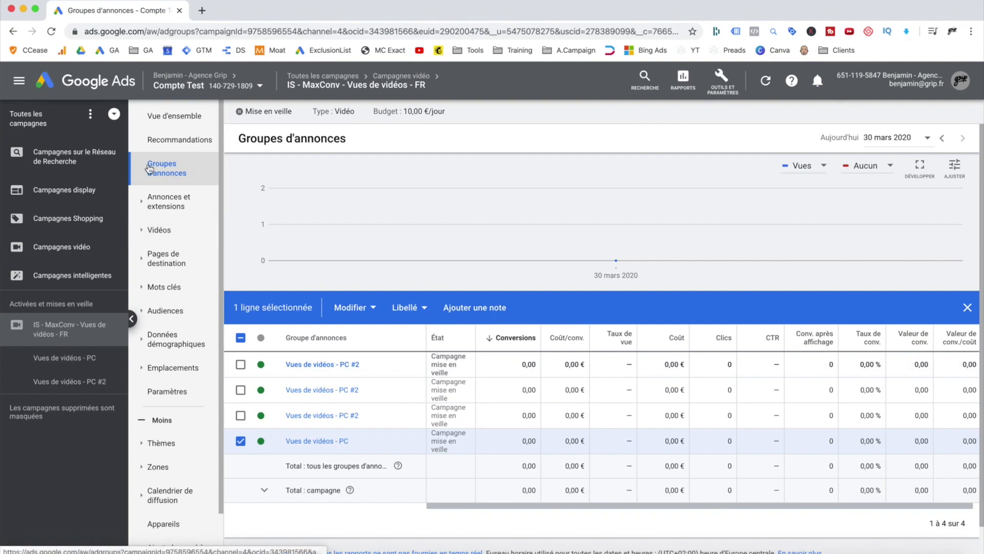
{"action": "left_click", "coordinate": [764, 82]}
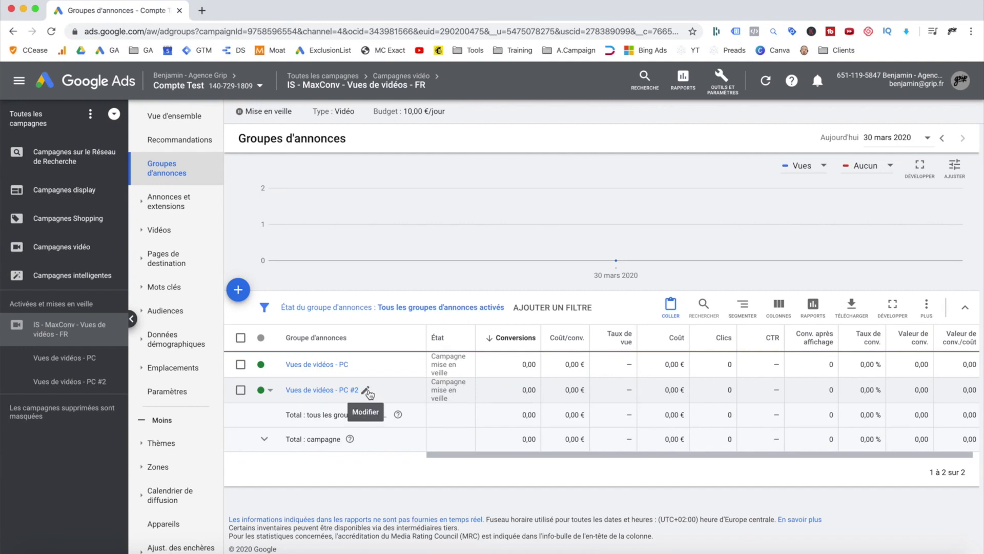
- Rename the duplicated ad group as "Vues de vidéos - Mobile/Tab" and save the name
{"action": "left_click", "coordinate": [367, 392]}
{"action": "left_click_drag", "start_coordinate": [351, 404], "coordinate": [362, 405]}
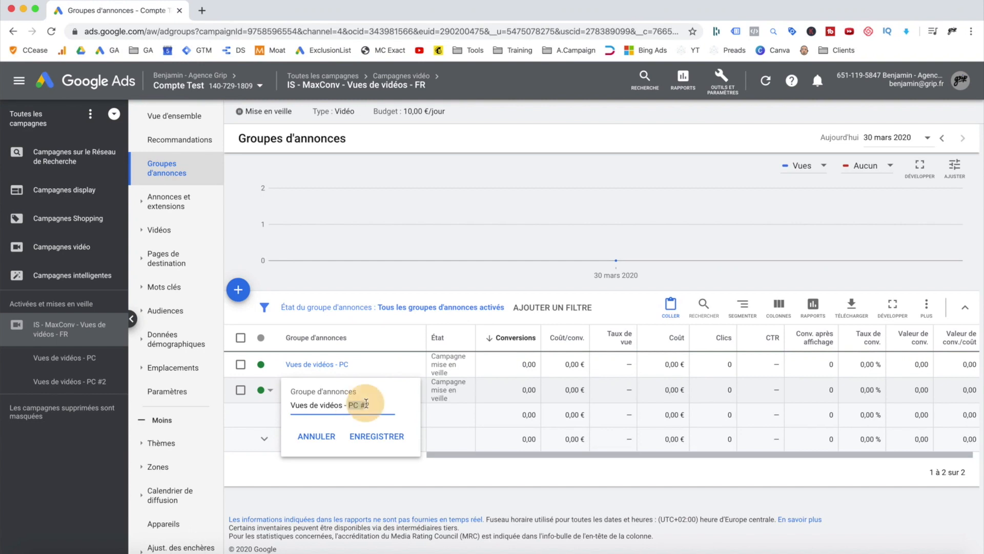
{"action": "key", "text": "BackSpace"}
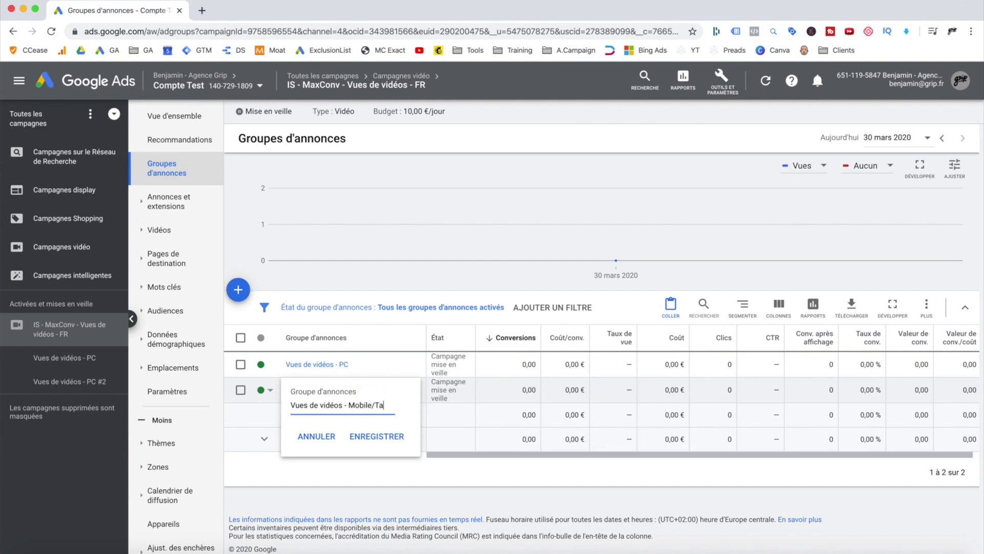
{"action": "left_click", "coordinate": [397, 442]}
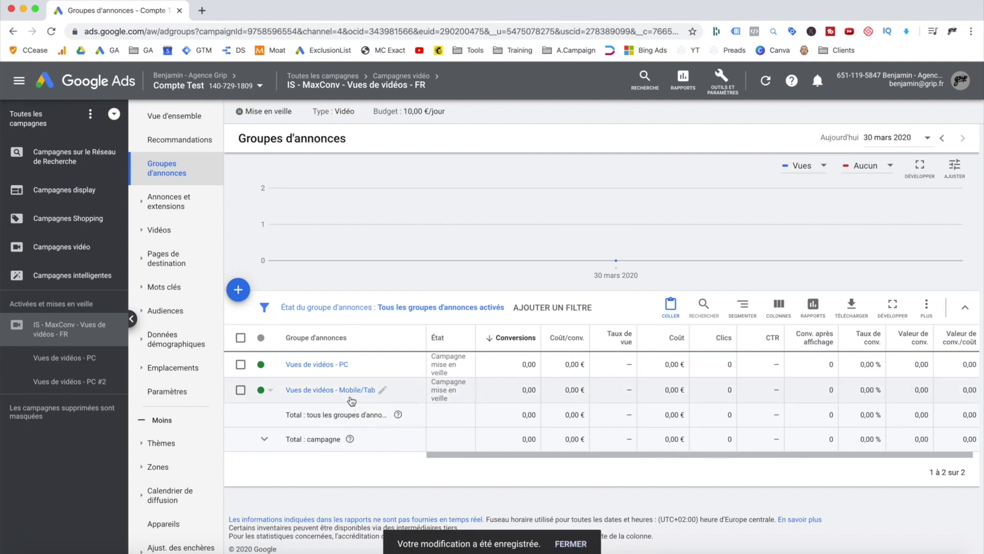
- In the device settings of the ad group "Vues de vidéos - Mobile/Tab", decrease the bid adjustment for computers by 100% and save it
{"action": "left_click", "coordinate": [347, 392]}
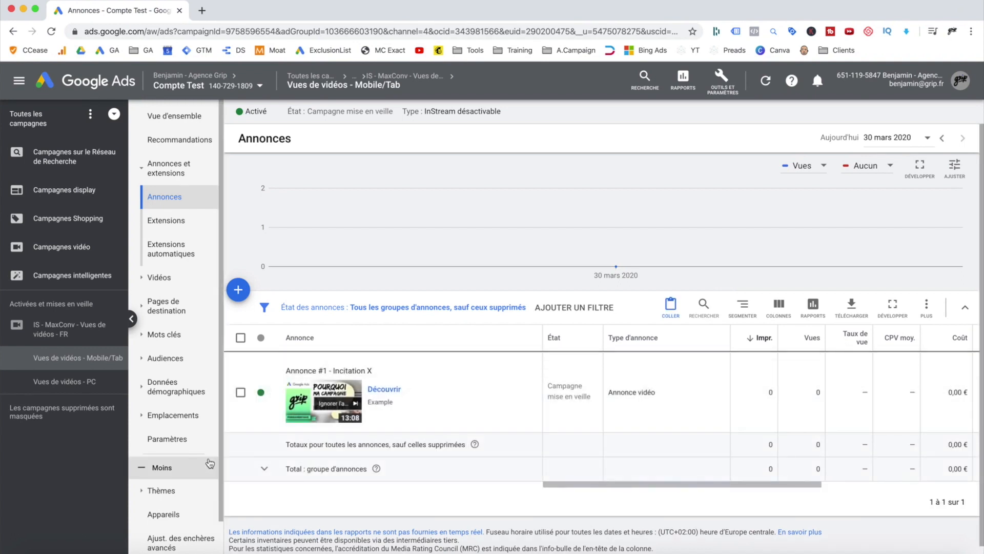
{"action": "scroll", "coordinate": [199, 467], "scroll_direction": "down", "scroll_amount": 1}
{"action": "left_click", "coordinate": [192, 475]}
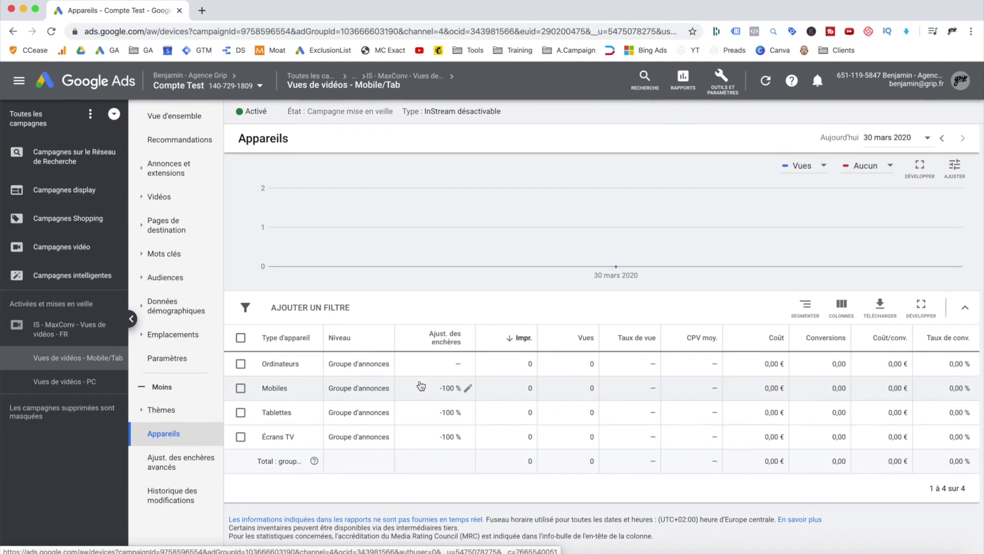
{"action": "left_click", "coordinate": [466, 363]}
{"action": "left_click", "coordinate": [449, 387]}
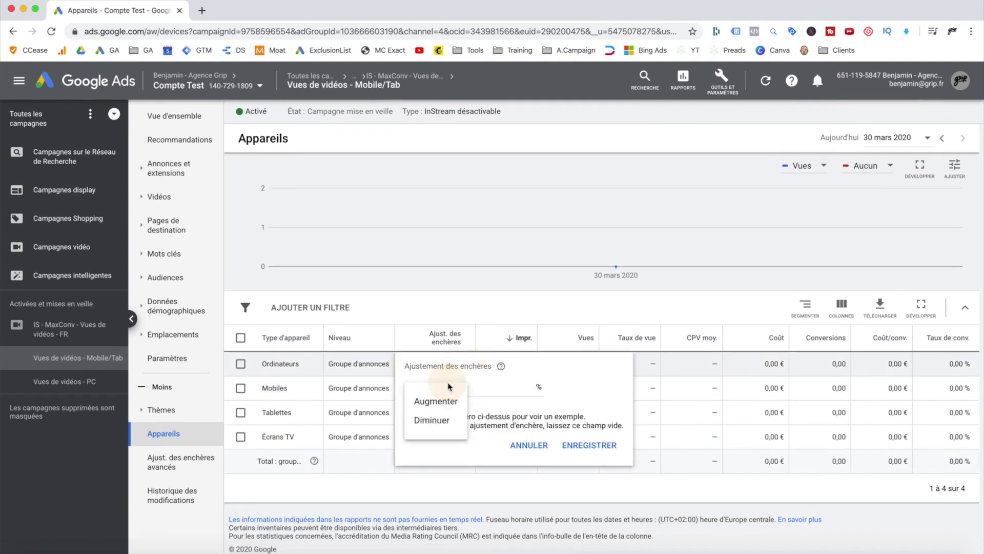
{"action": "left_click", "coordinate": [444, 415]}
{"action": "left_click", "coordinate": [503, 387]}
{"action": "type", "text": "100"}
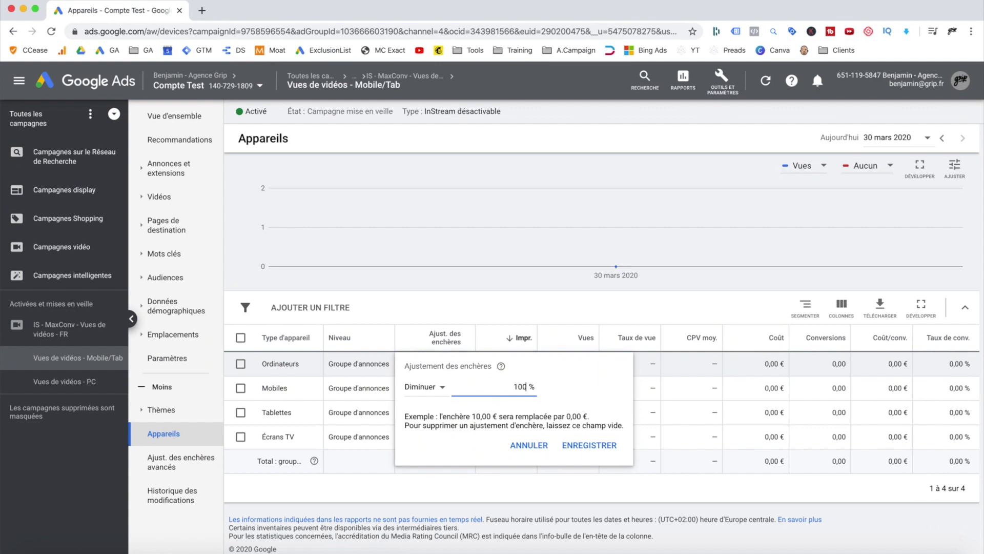
{"action": "left_click", "coordinate": [610, 445]}
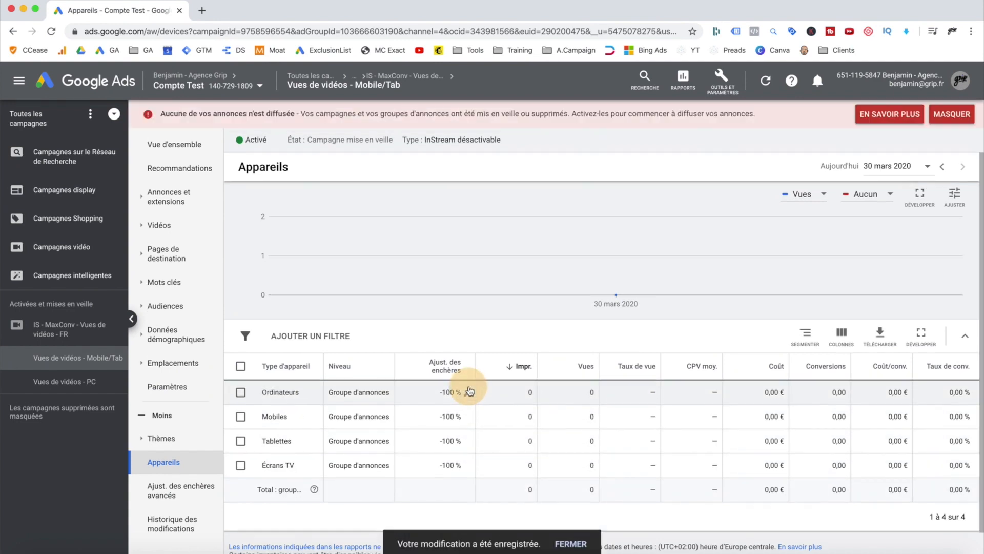
- Remove the ad group's bid adjustments for mobiles and tablets by emptying their percentages and saving each one
{"action": "left_click", "coordinate": [466, 417]}
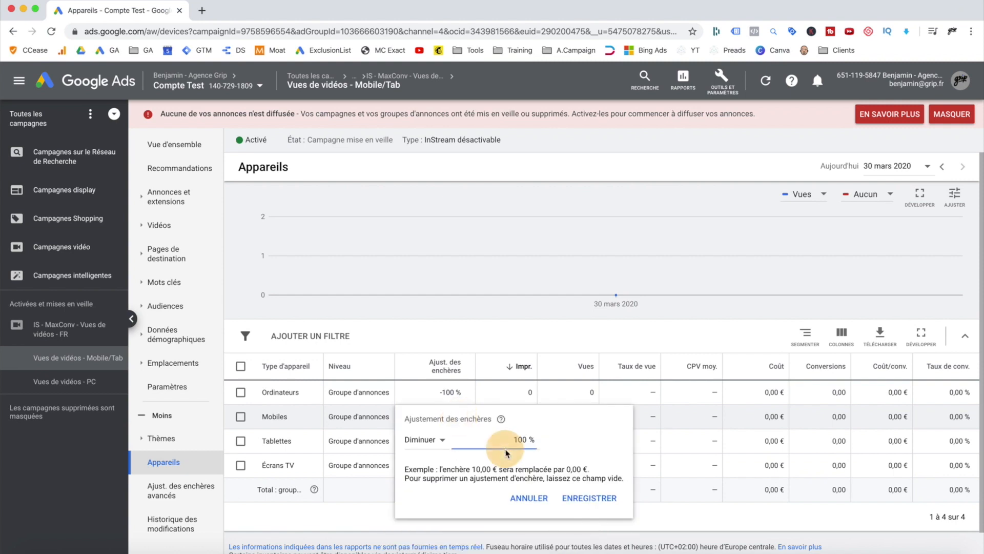
{"action": "double_click", "coordinate": [520, 440]}
{"action": "key", "text": "BackSpace"}
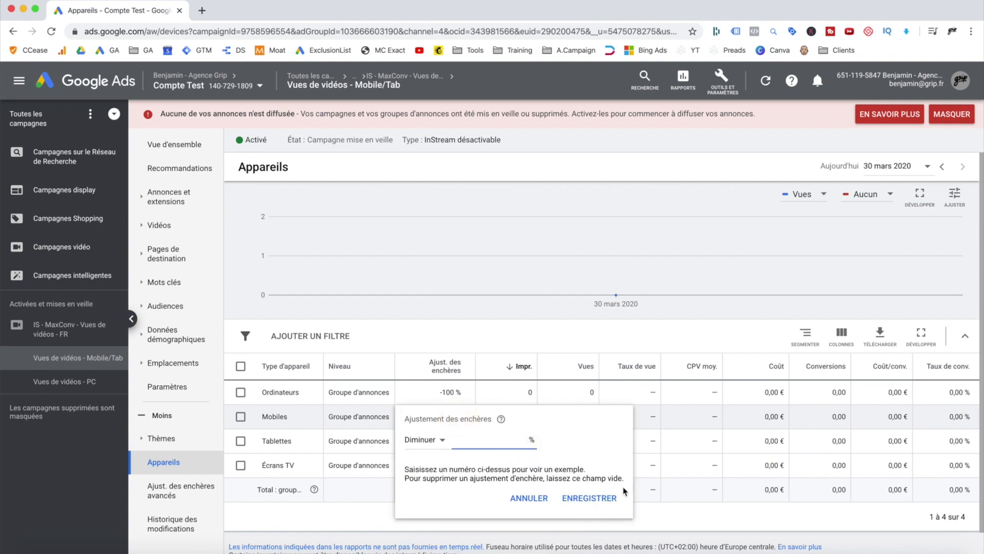
{"action": "left_click", "coordinate": [592, 498]}
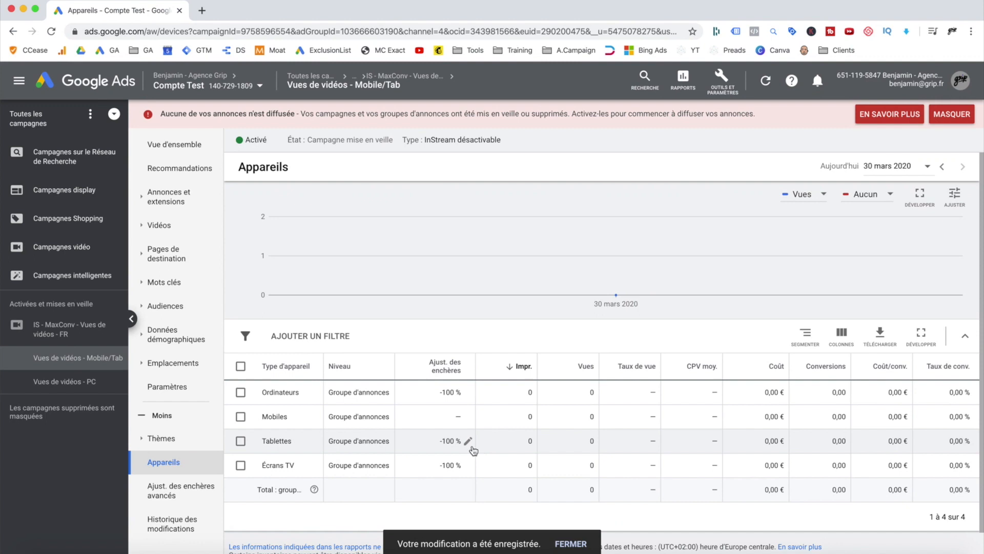
{"action": "left_click", "coordinate": [470, 444]}
{"action": "double_click", "coordinate": [519, 464]}
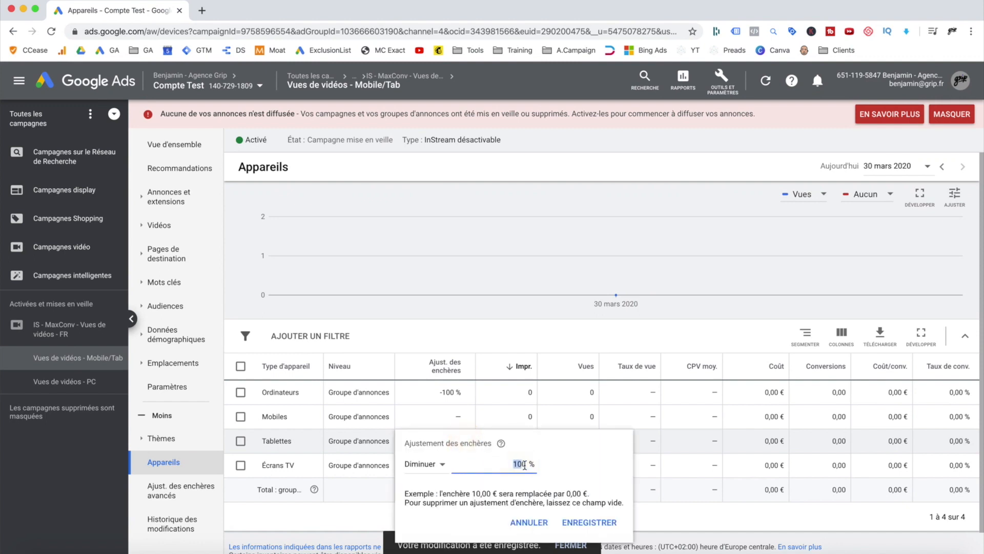
{"action": "key", "text": "BackSpace"}
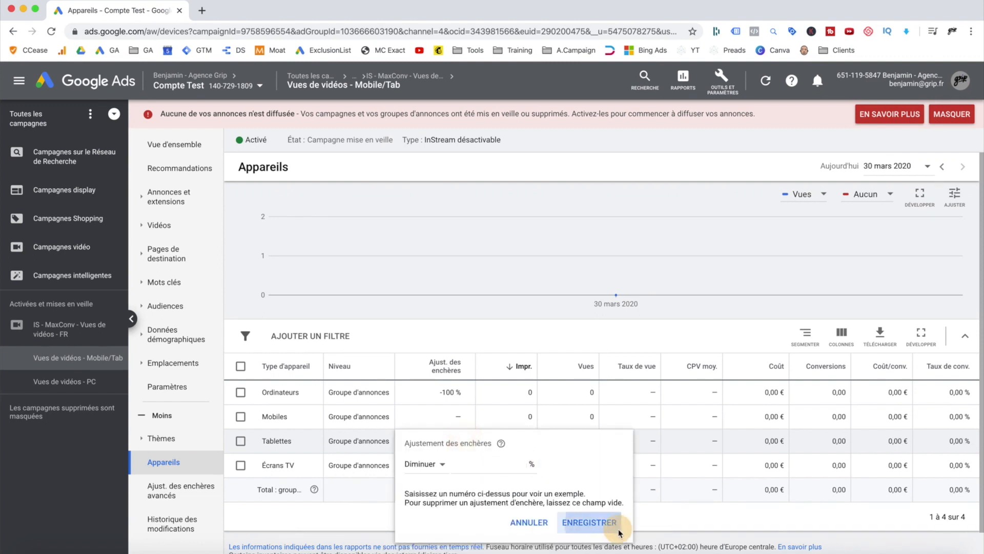
{"action": "left_click", "coordinate": [618, 525]}
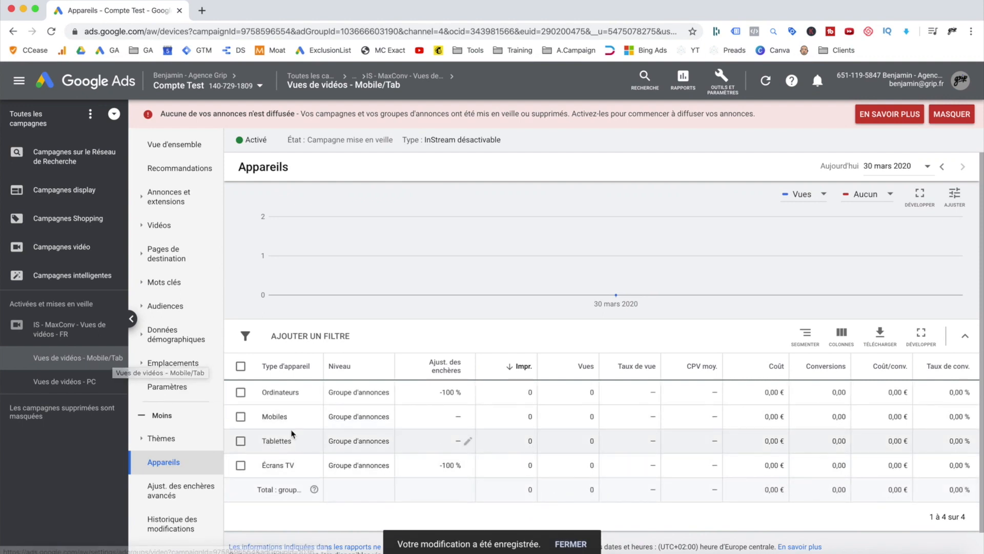
- Duplicate the campaign "IS - MaxConv - Vues de vidéos - FR" within the account "Compte Test" from the table of all campaigns
{"action": "left_click", "coordinate": [18, 333]}
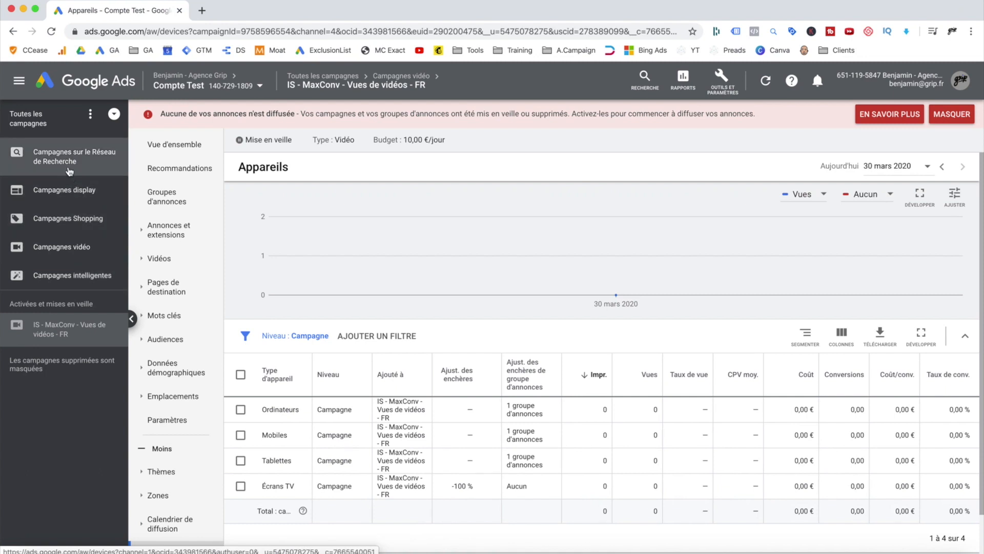
{"action": "left_click", "coordinate": [20, 121]}
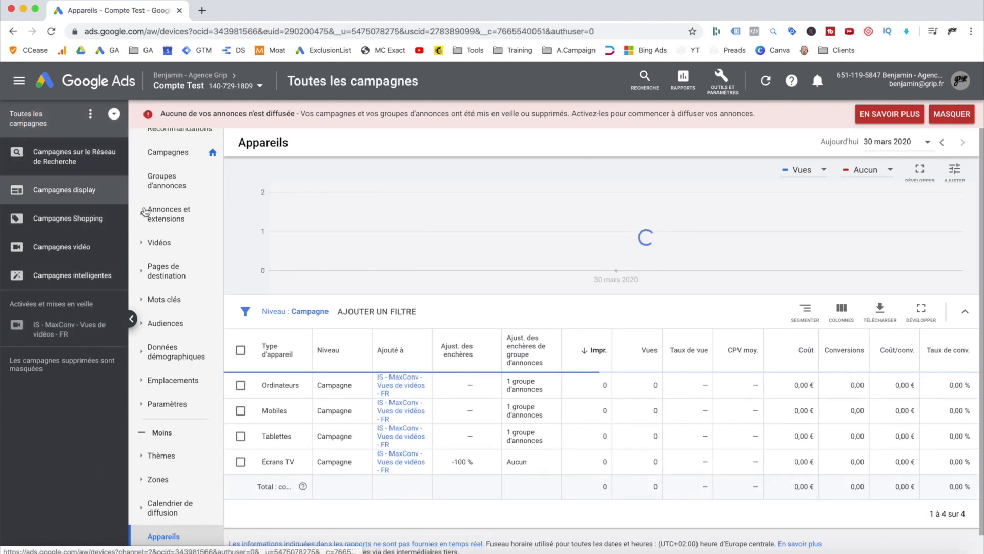
{"action": "left_click", "coordinate": [169, 180]}
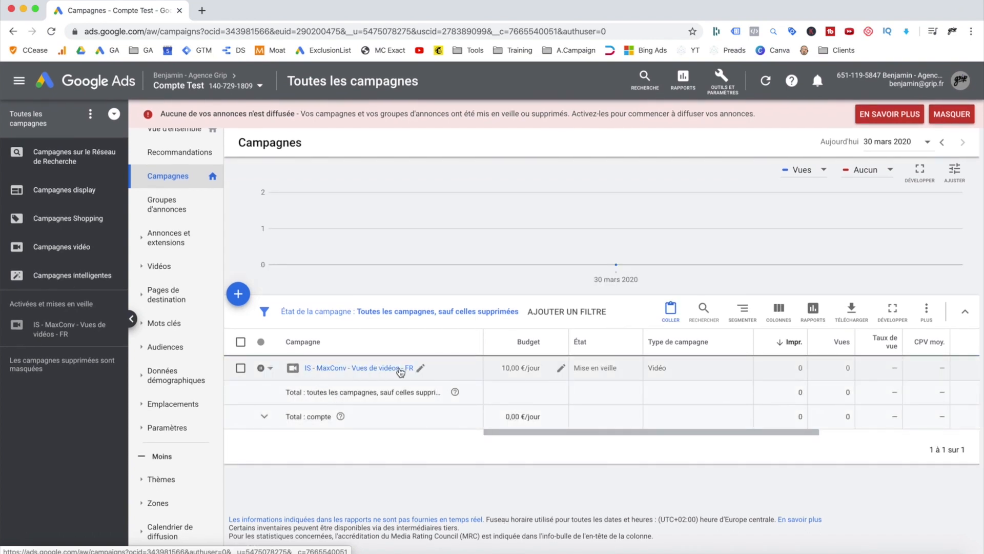
{"action": "left_click", "coordinate": [240, 369]}
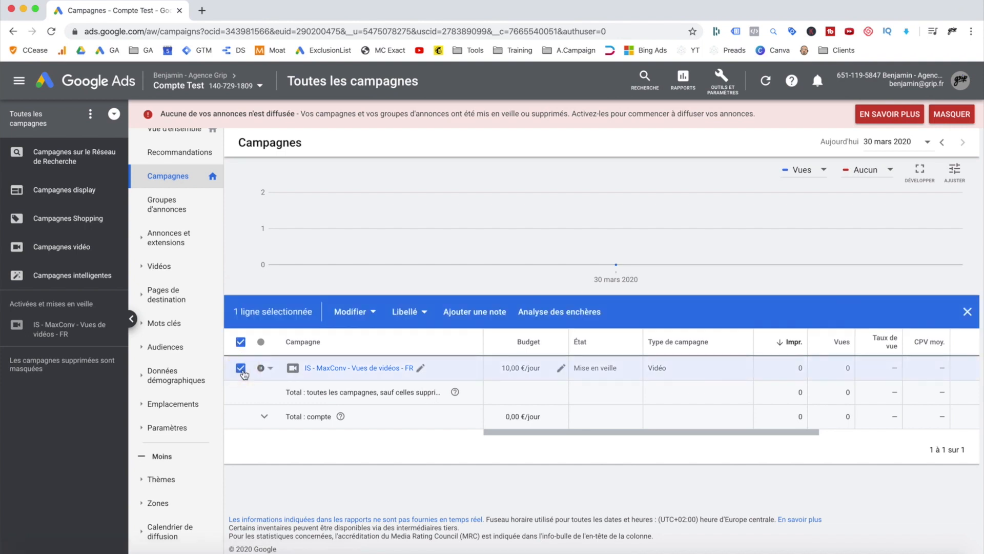
{"action": "left_click", "coordinate": [354, 312]}
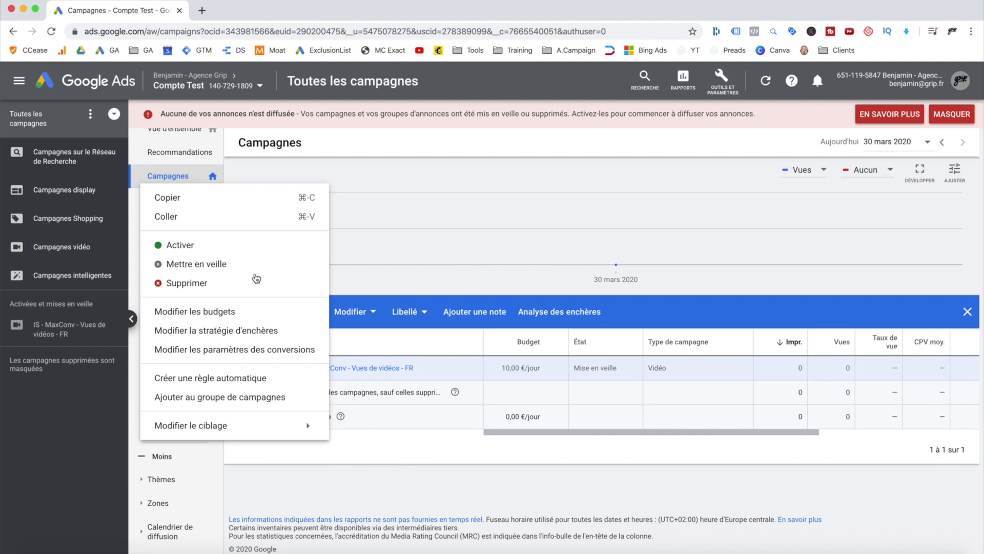
{"action": "left_click", "coordinate": [230, 205]}
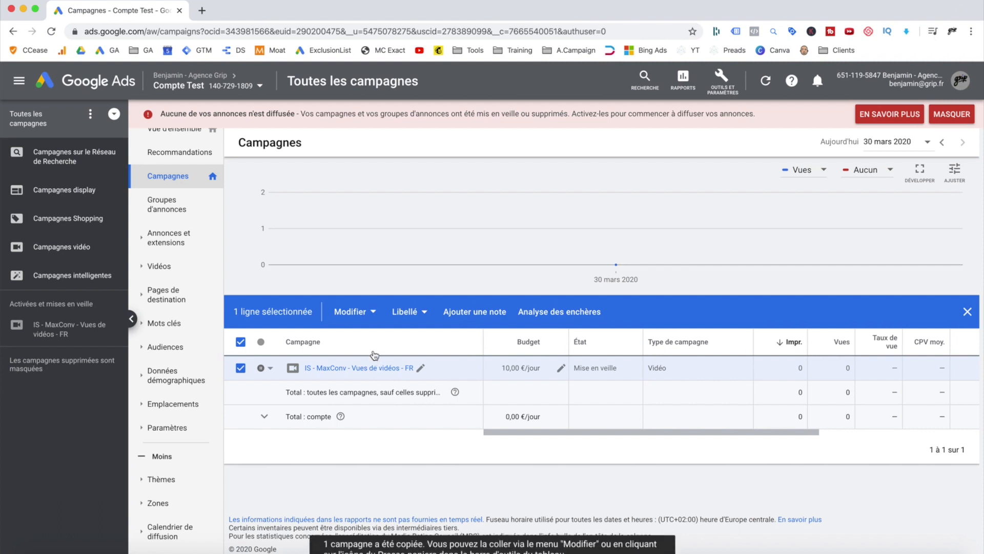
{"action": "left_click", "coordinate": [367, 319]}
{"action": "scroll", "coordinate": [280, 243], "scroll_direction": "down", "scroll_amount": 1}
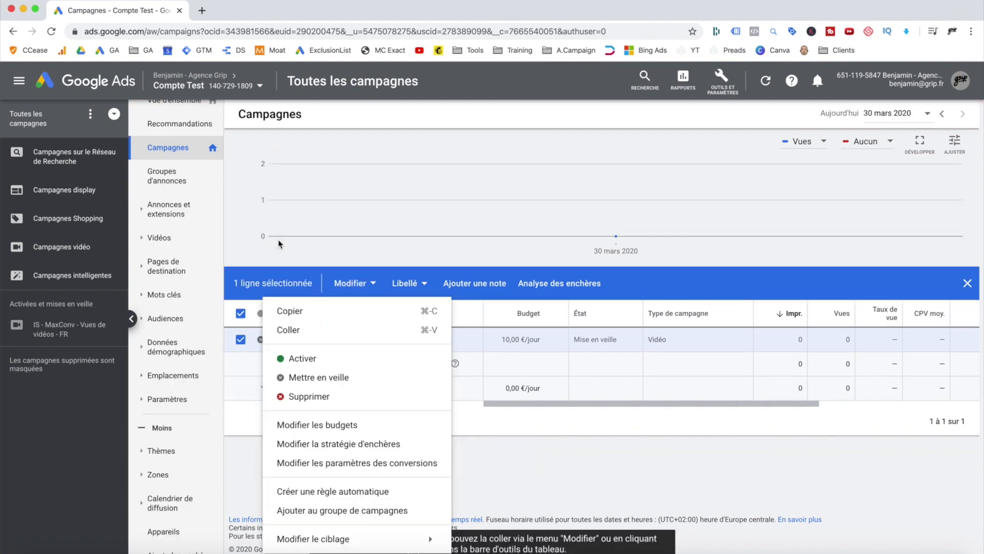
{"action": "left_click", "coordinate": [308, 330]}
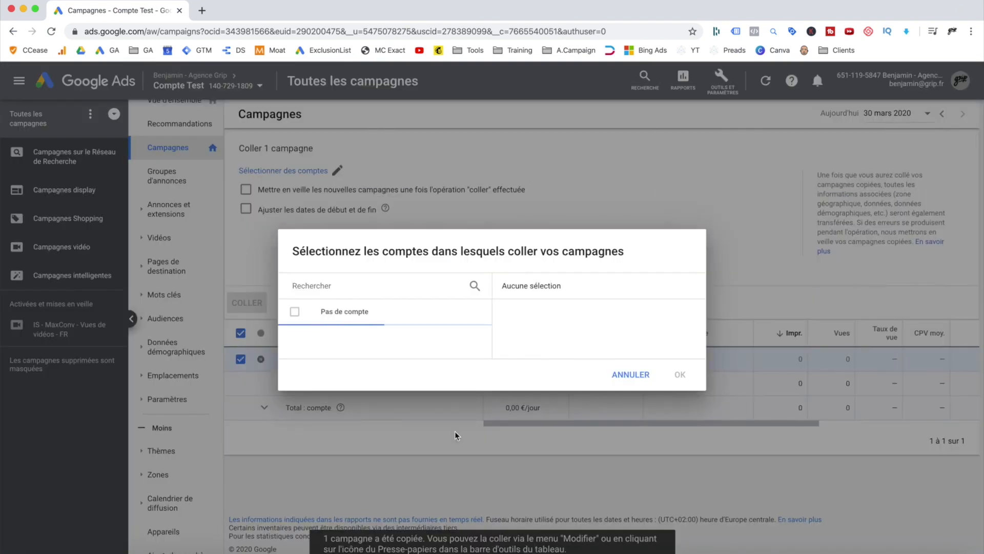
{"action": "left_click", "coordinate": [679, 376]}
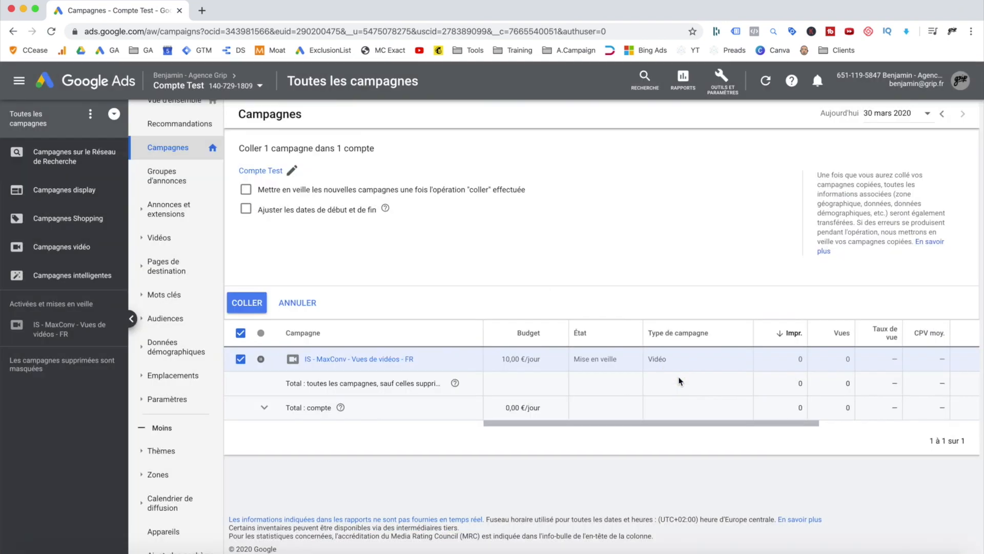
{"action": "left_click", "coordinate": [260, 302]}
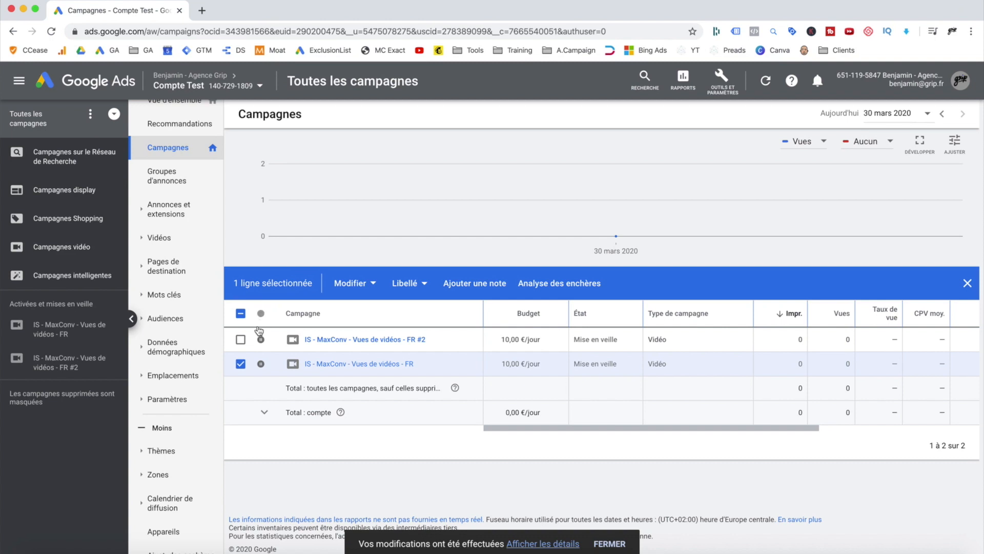
- Rename the duplicated campaign as "IS - MaxConv - Audience sur le Marché - FR" and save the name
{"action": "left_click", "coordinate": [240, 364]}
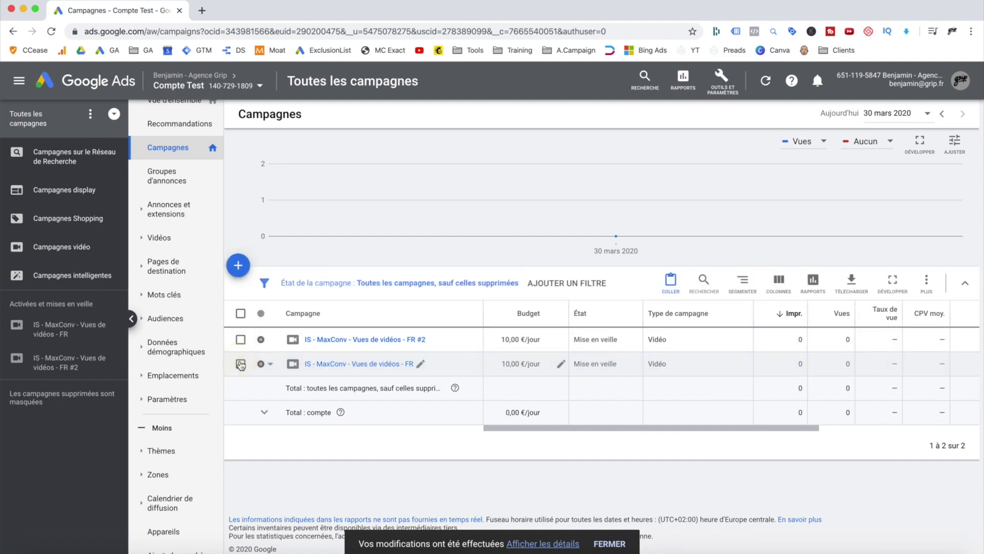
{"action": "left_click", "coordinate": [433, 340]}
{"action": "left_click_drag", "start_coordinate": [317, 355], "coordinate": [366, 353]}
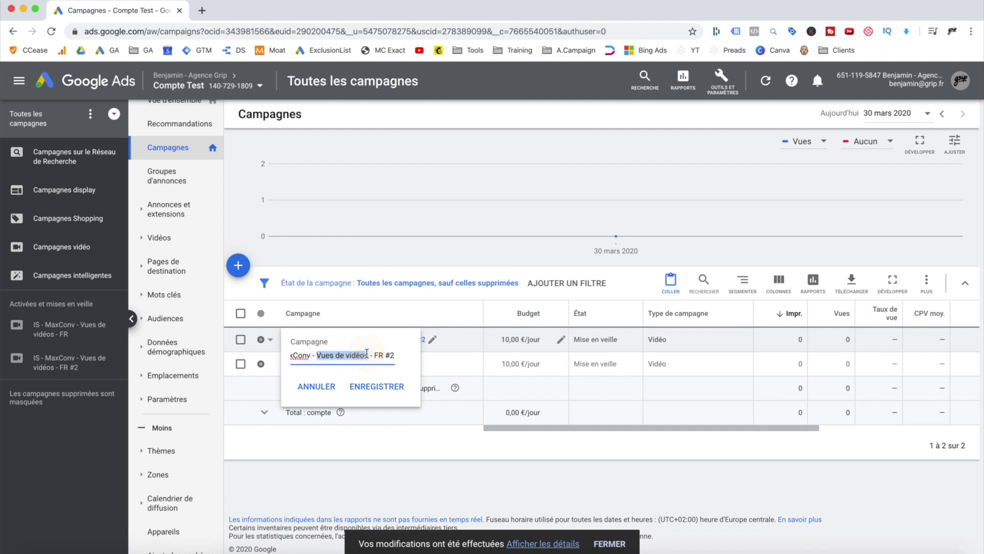
{"action": "type", "text": "Audience sur le m"}
{"action": "type", "text": "Marché"}
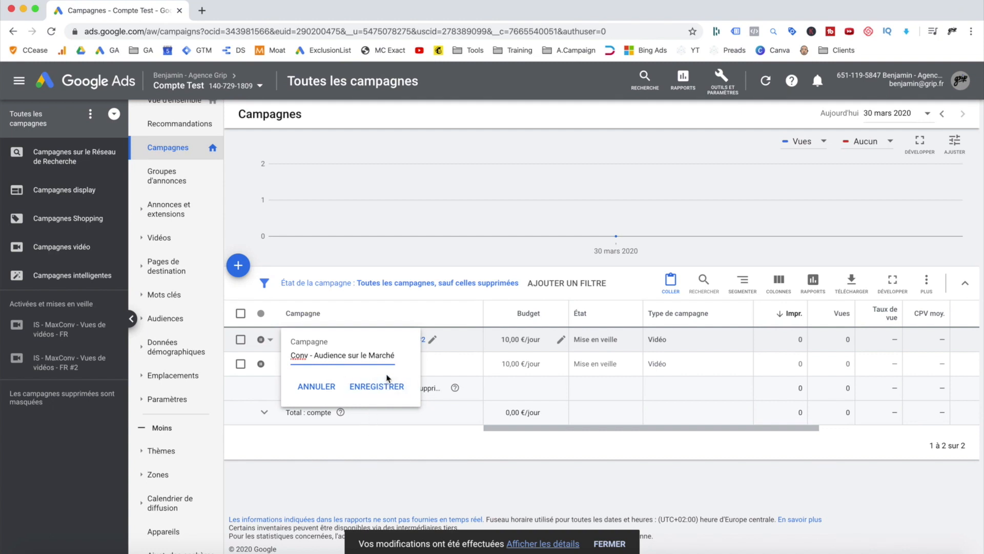
{"action": "mouse_move", "coordinate": [380, 357]}
{"action": "left_mouse_down"}
{"action": "mouse_move", "coordinate": [409, 358]}
{"action": "mouse_move", "coordinate": [397, 356]}
{"action": "left_mouse_up"}
{"action": "left_click", "coordinate": [385, 355]}
{"action": "key", "text": "BackSpace"}
{"action": "key", "text": "BackSpace"}
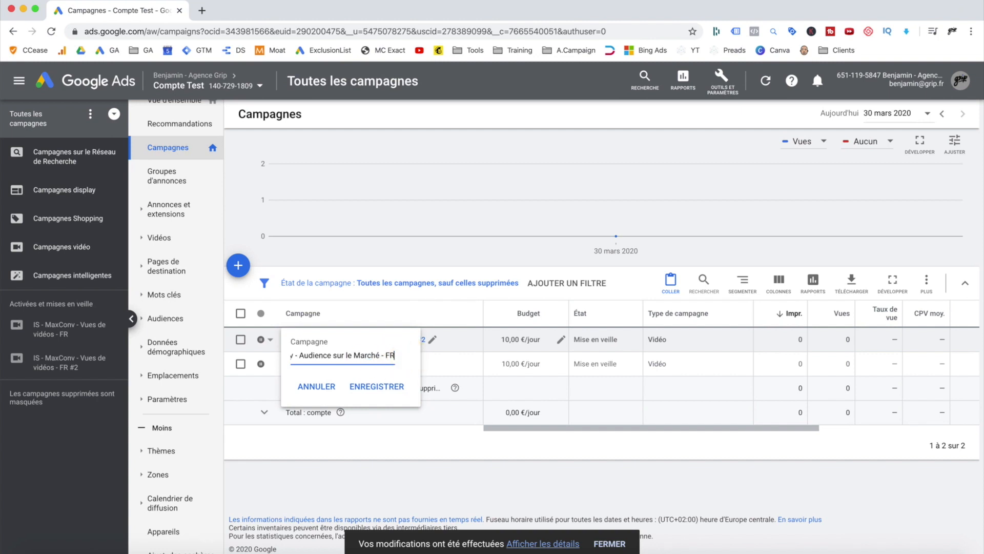
{"action": "left_click", "coordinate": [388, 386]}
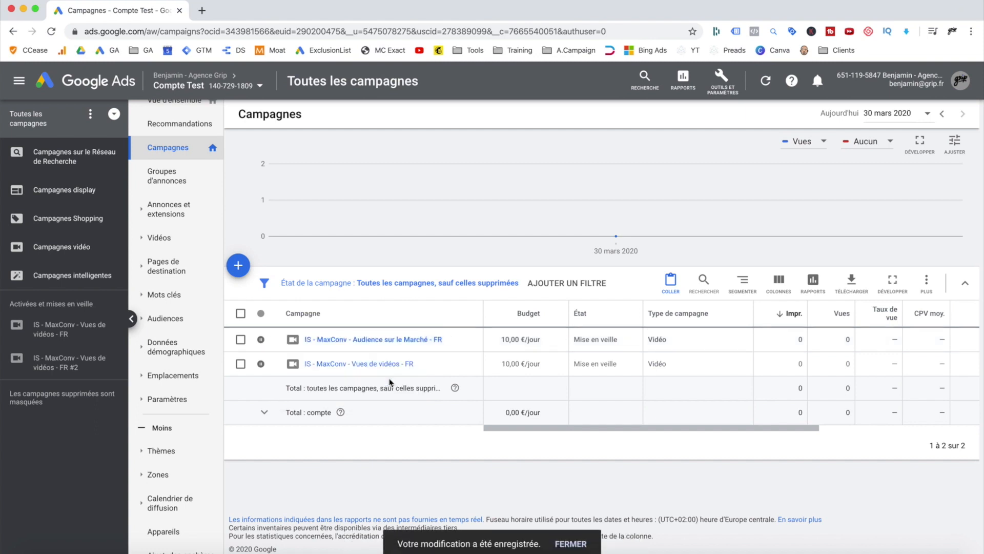
- Remove both "Grip - Vues naturelles (30j)" audiences from the campaign "IS - MaxConv - Audience sur le Marché - FR"
{"action": "left_click", "coordinate": [372, 342]}
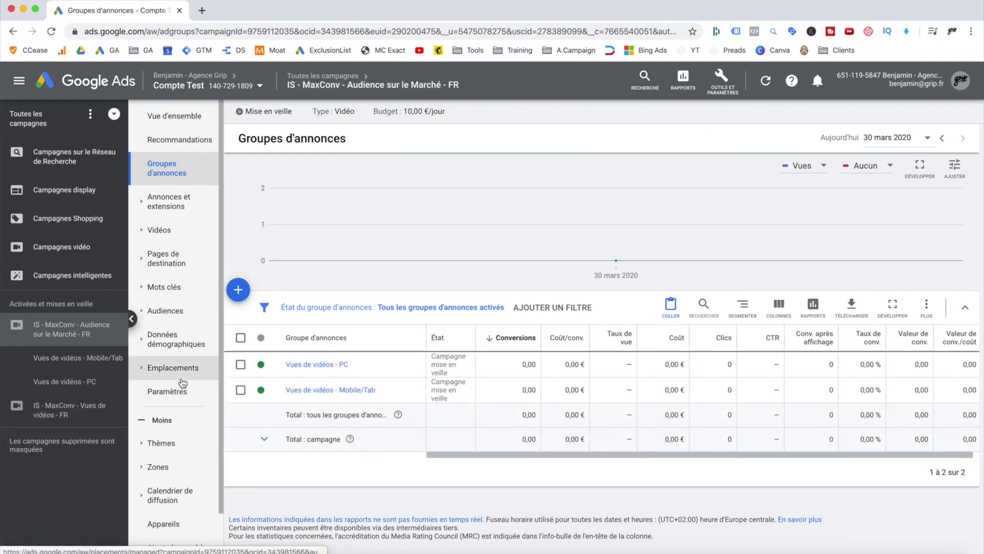
{"action": "left_click", "coordinate": [174, 393]}
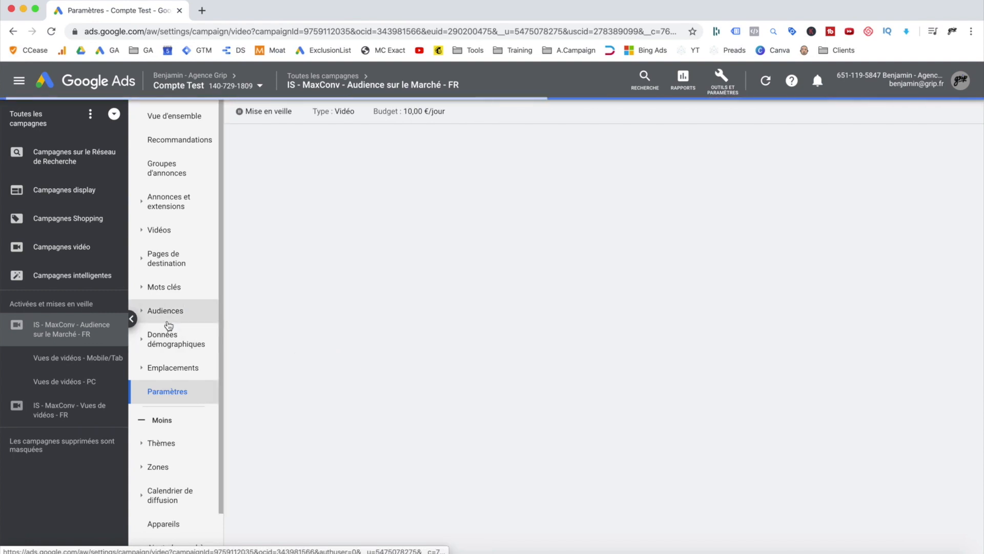
{"action": "left_click", "coordinate": [143, 313]}
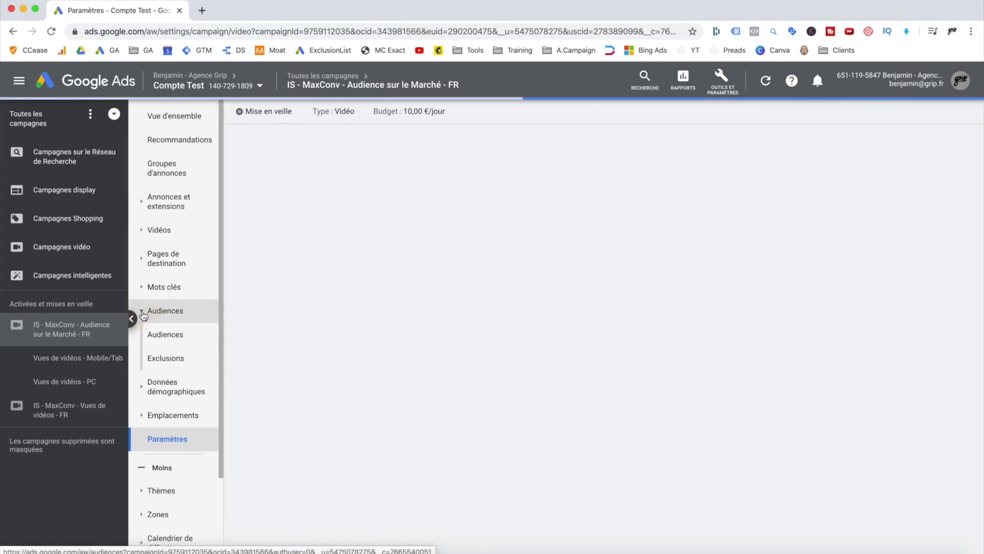
{"action": "left_click", "coordinate": [159, 333]}
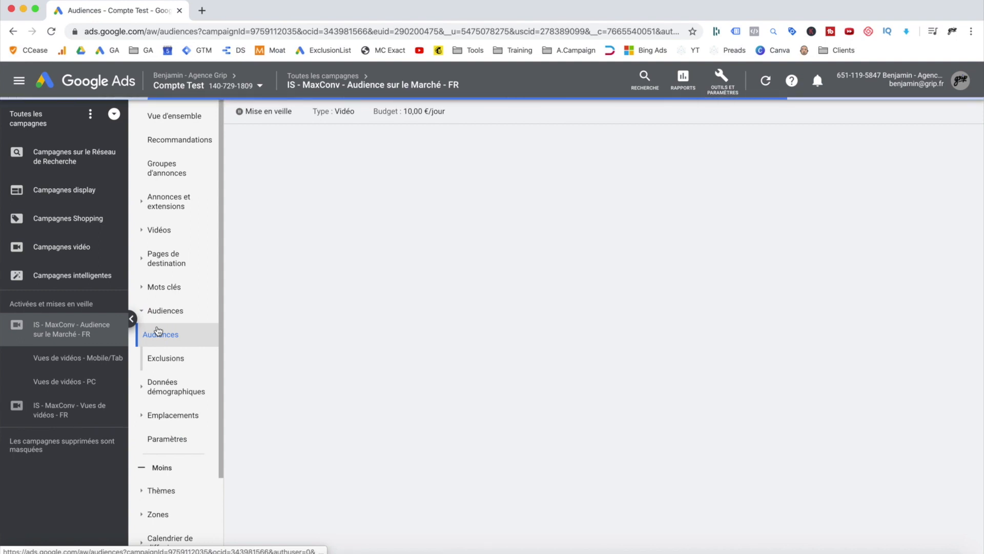
{"action": "left_click", "coordinate": [113, 363]}
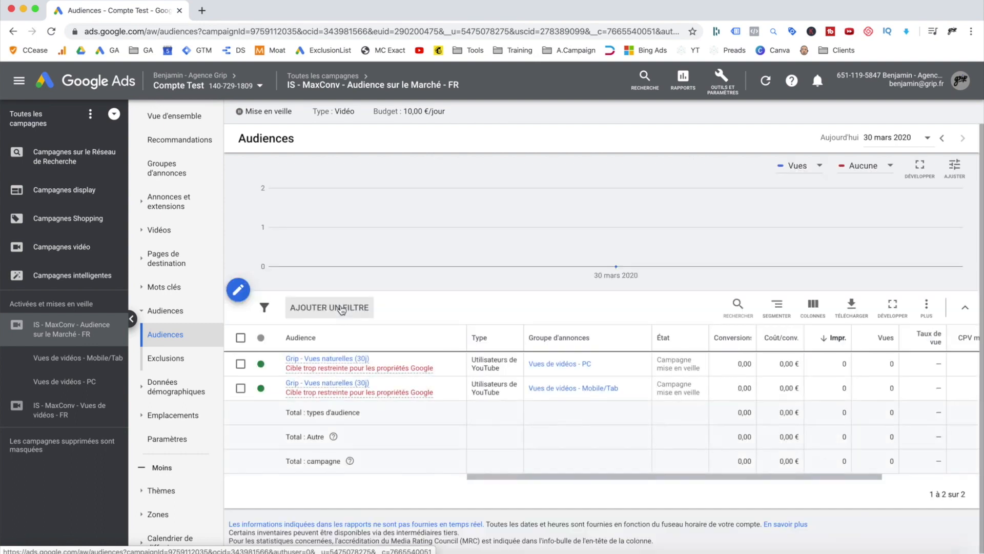
{"action": "left_click", "coordinate": [241, 338]}
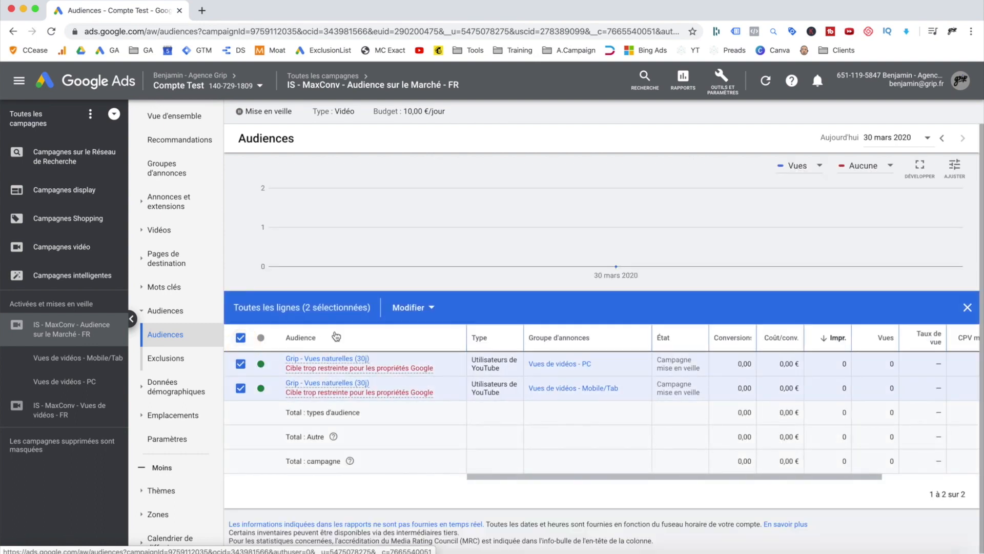
{"action": "left_click", "coordinate": [429, 305]}
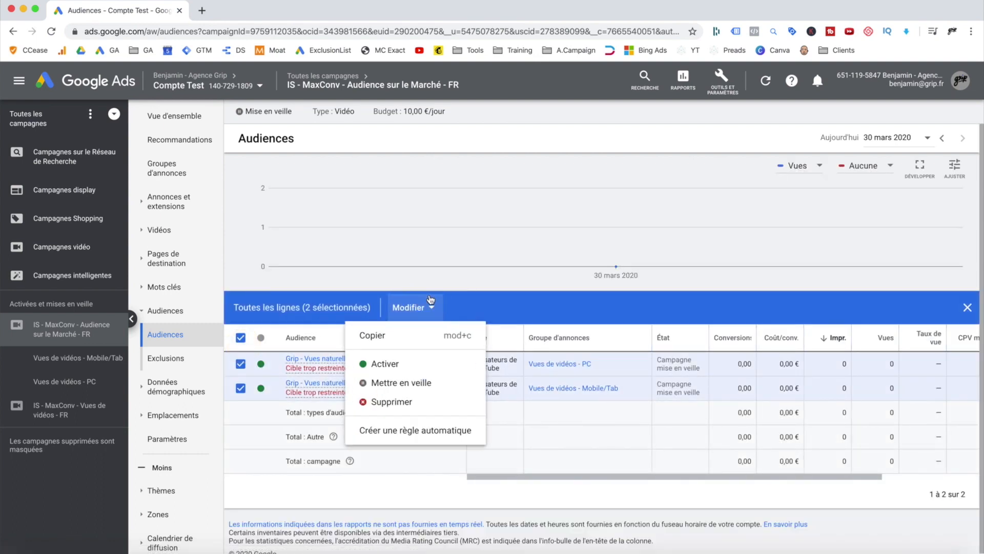
{"action": "left_click", "coordinate": [421, 400]}
{"action": "left_click", "coordinate": [602, 349]}
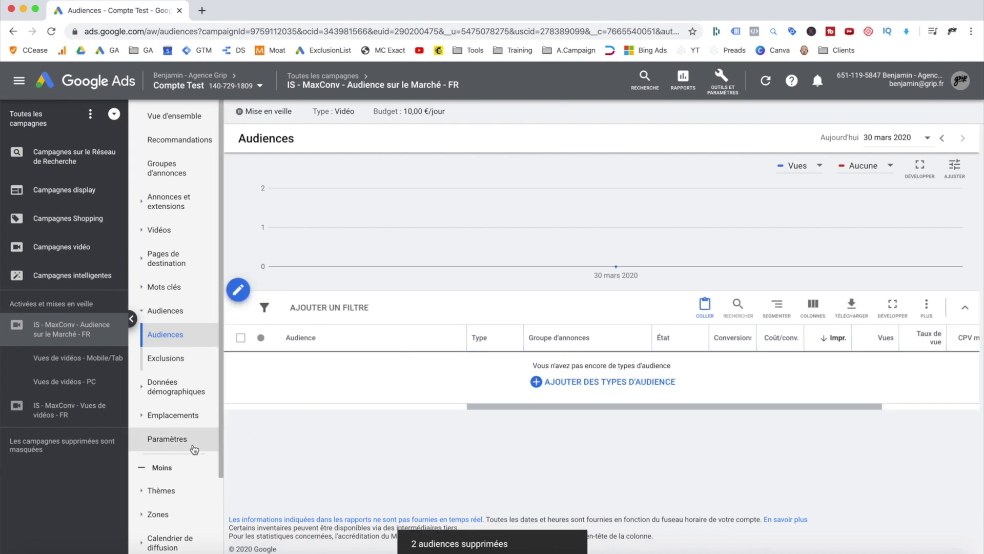
- Add the in-market audience "Vêtements pour bébés et tout-petits" to the campaign's ad group "Vues de vidéos - Mobile/Tab" and save it
{"action": "left_click", "coordinate": [82, 358]}
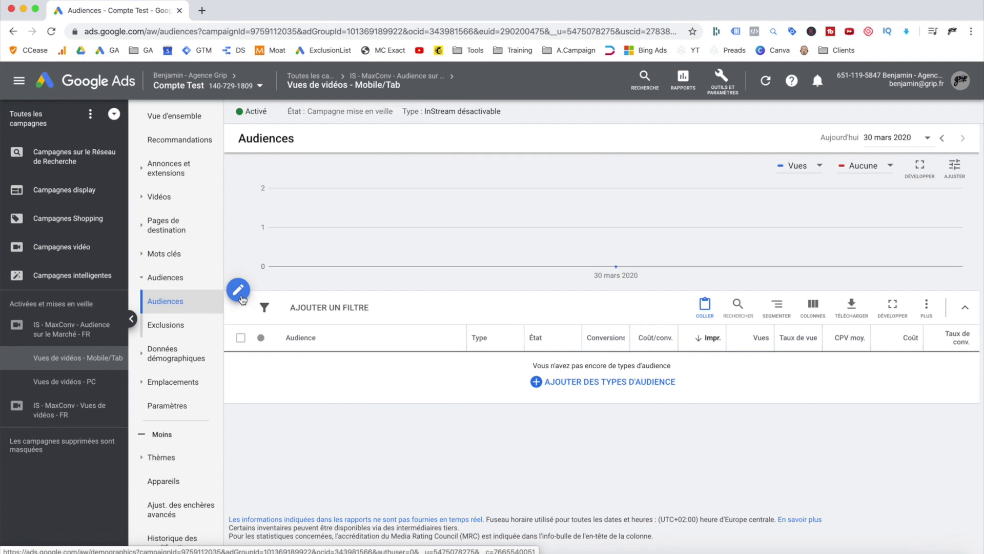
{"action": "left_click", "coordinate": [589, 387]}
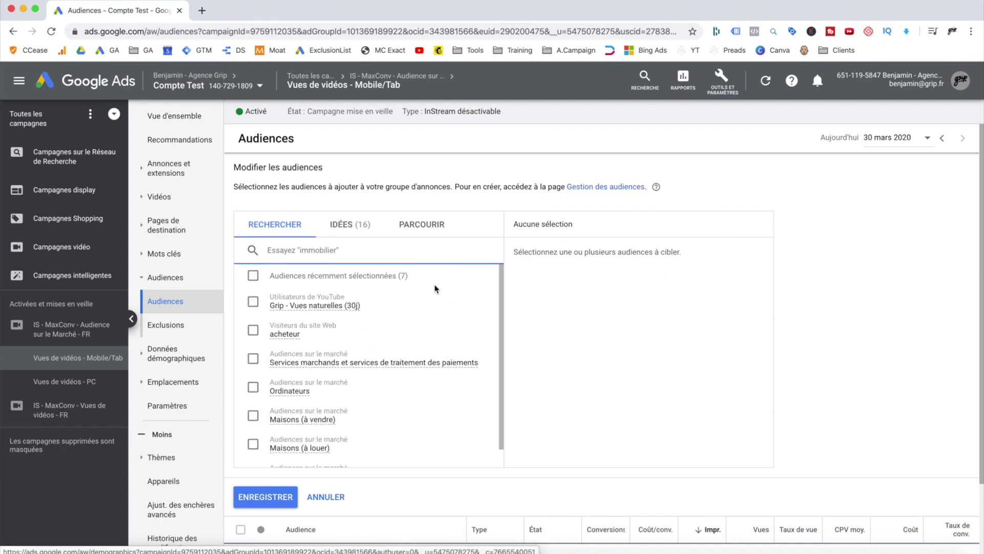
{"action": "left_click", "coordinate": [403, 234]}
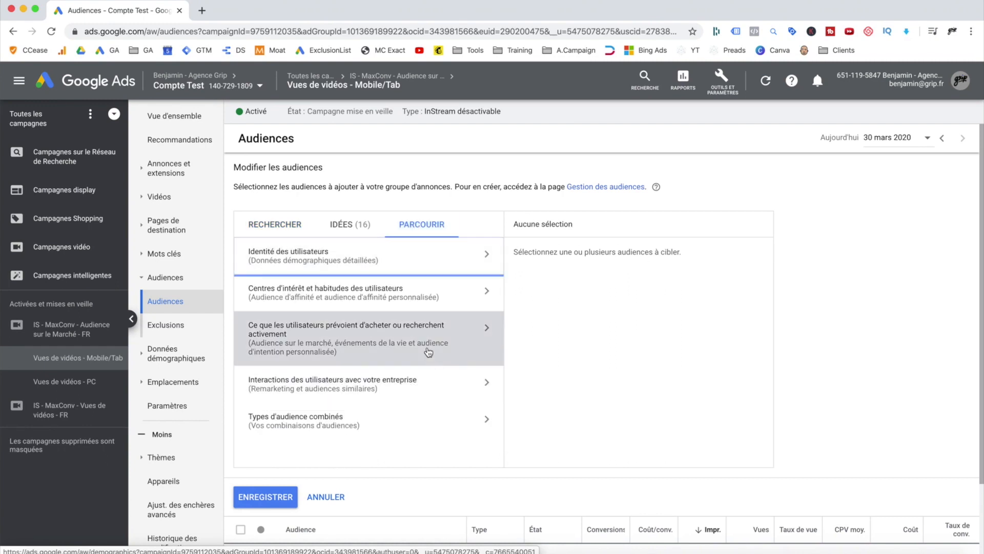
{"action": "left_click", "coordinate": [370, 346]}
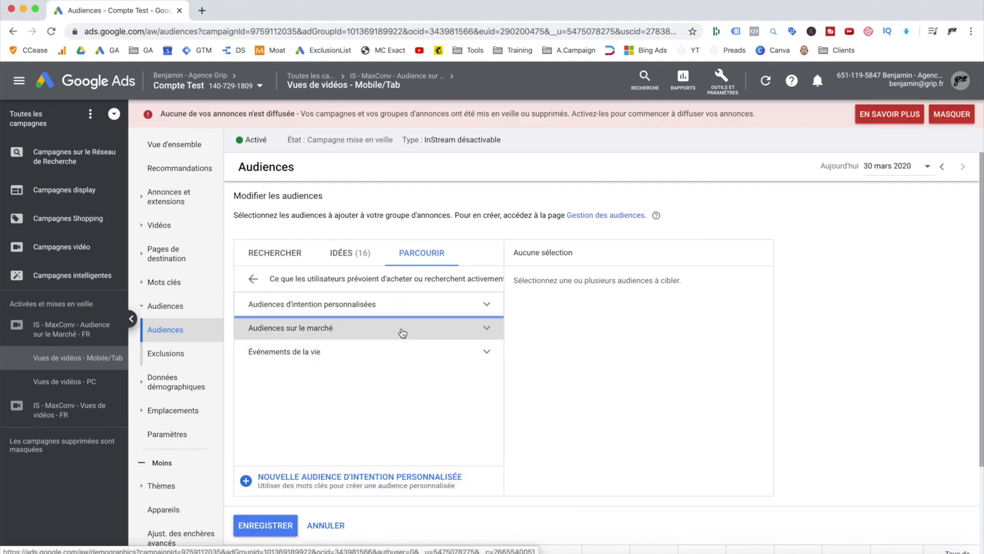
{"action": "left_click", "coordinate": [463, 334]}
{"action": "scroll", "coordinate": [436, 369], "scroll_direction": "down", "scroll_amount": 3}
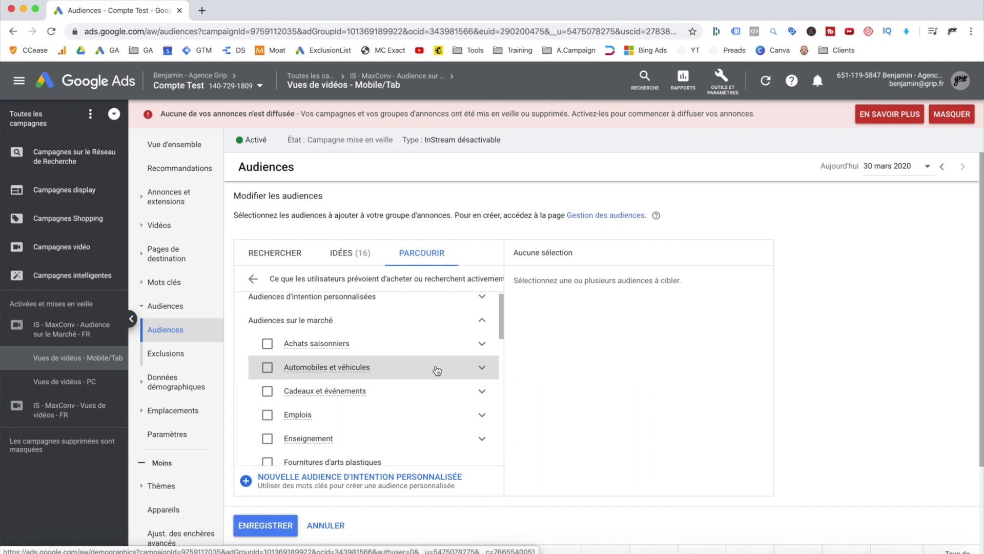
{"action": "scroll", "coordinate": [436, 370], "scroll_direction": "up", "scroll_amount": 2}
{"action": "scroll", "coordinate": [437, 370], "scroll_direction": "down", "scroll_amount": 3}
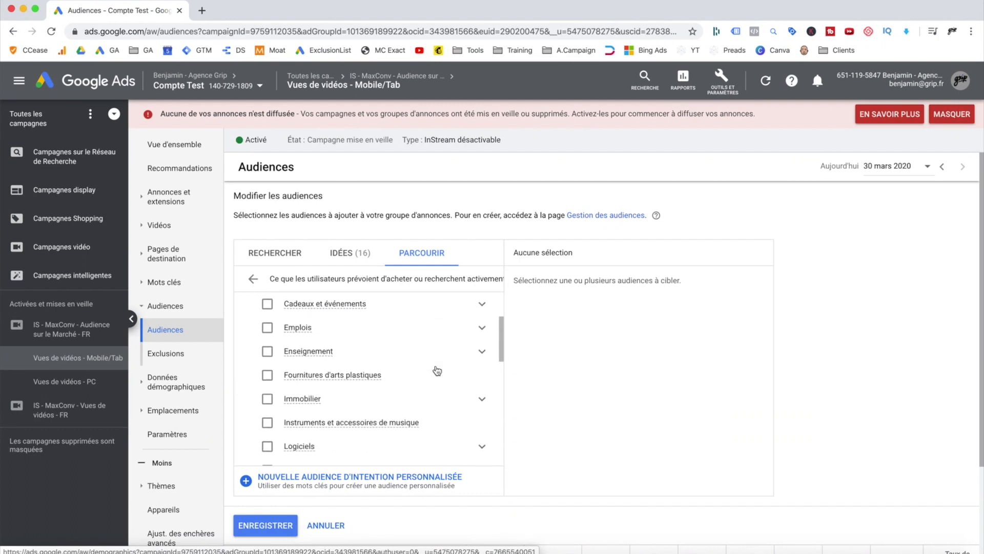
{"action": "scroll", "coordinate": [437, 371], "scroll_direction": "down", "scroll_amount": 6}
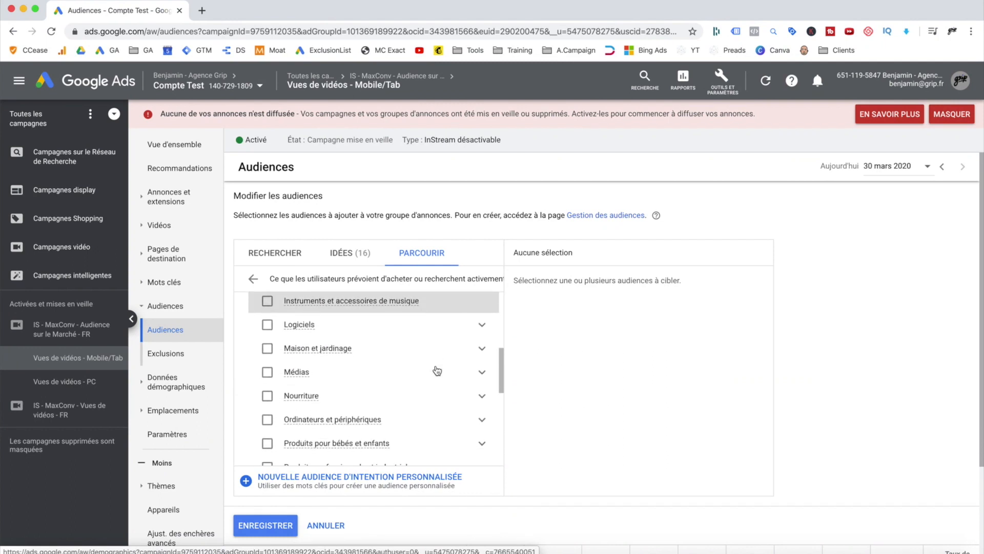
{"action": "scroll", "coordinate": [437, 370], "scroll_direction": "down", "scroll_amount": 2}
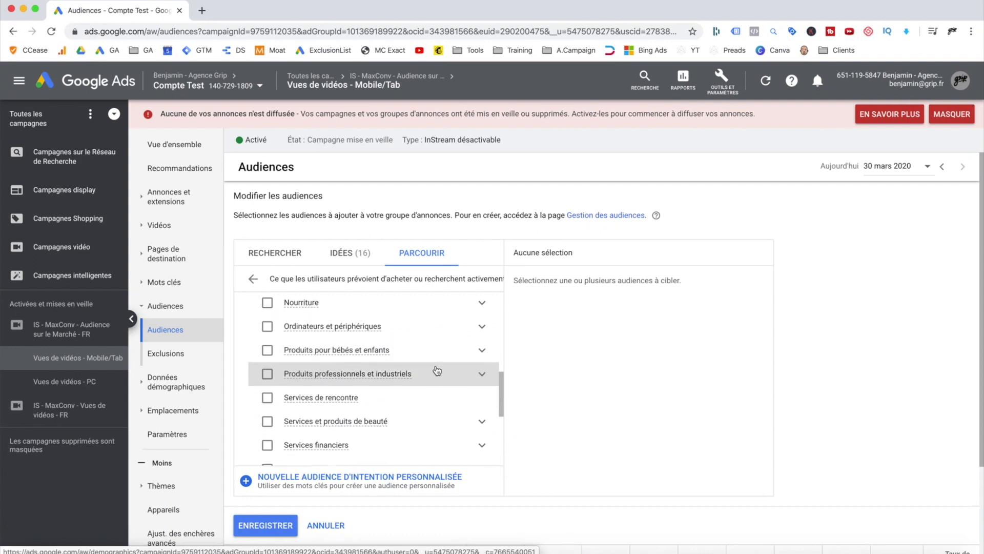
{"action": "left_click", "coordinate": [480, 352]}
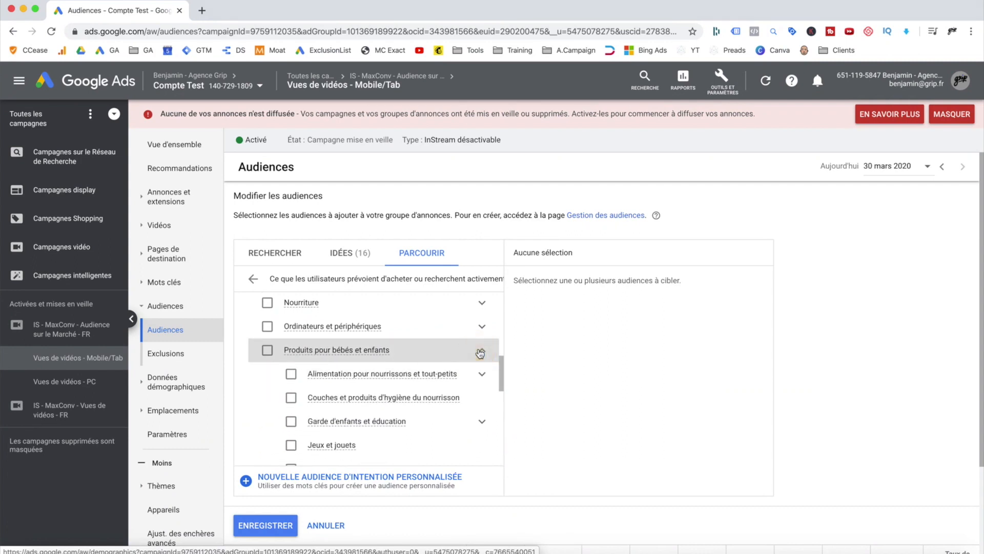
{"action": "scroll", "coordinate": [456, 371], "scroll_direction": "down", "scroll_amount": 2}
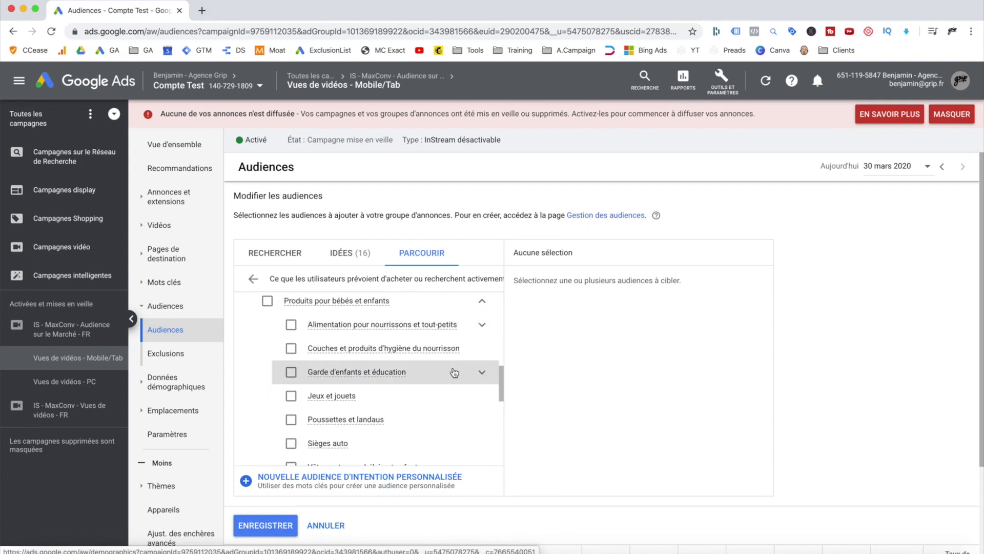
{"action": "scroll", "coordinate": [455, 372], "scroll_direction": "down", "scroll_amount": 3}
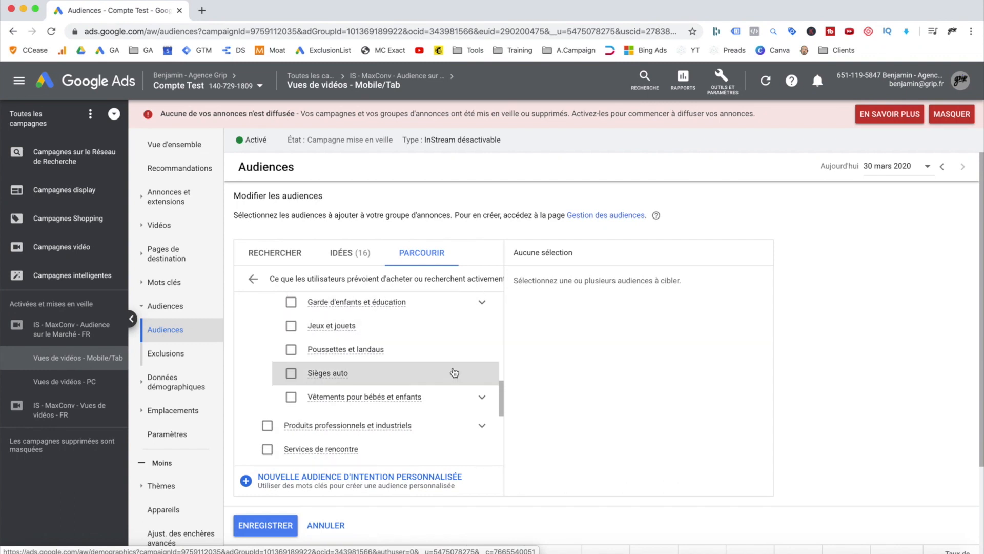
{"action": "left_click", "coordinate": [482, 397]}
{"action": "scroll", "coordinate": [482, 400], "scroll_direction": "down", "scroll_amount": 2}
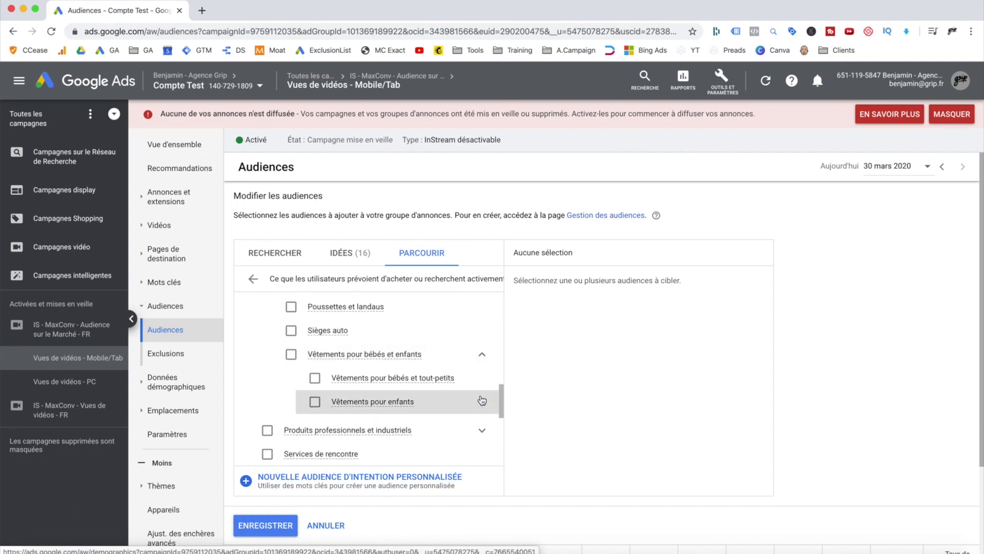
{"action": "left_click", "coordinate": [315, 379]}
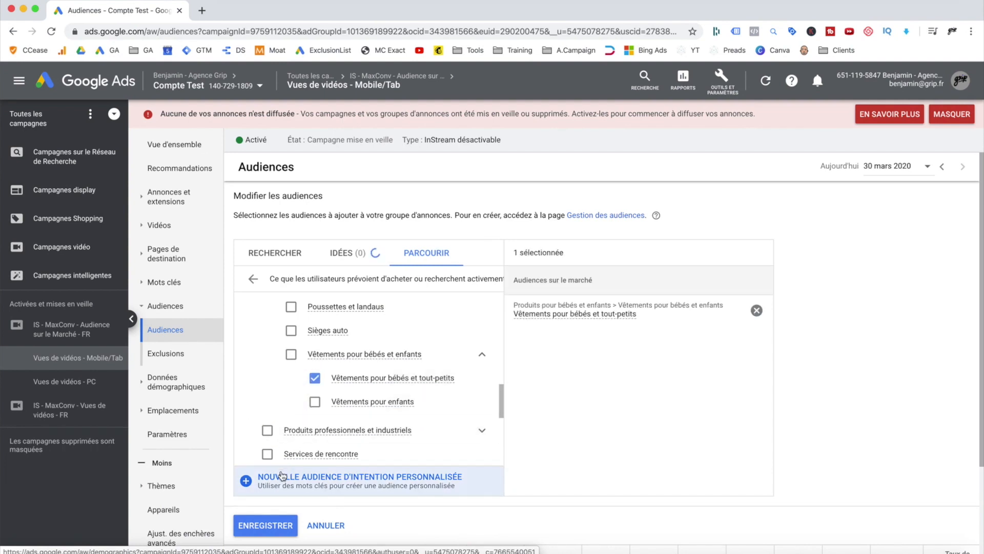
{"action": "left_click", "coordinate": [272, 525]}
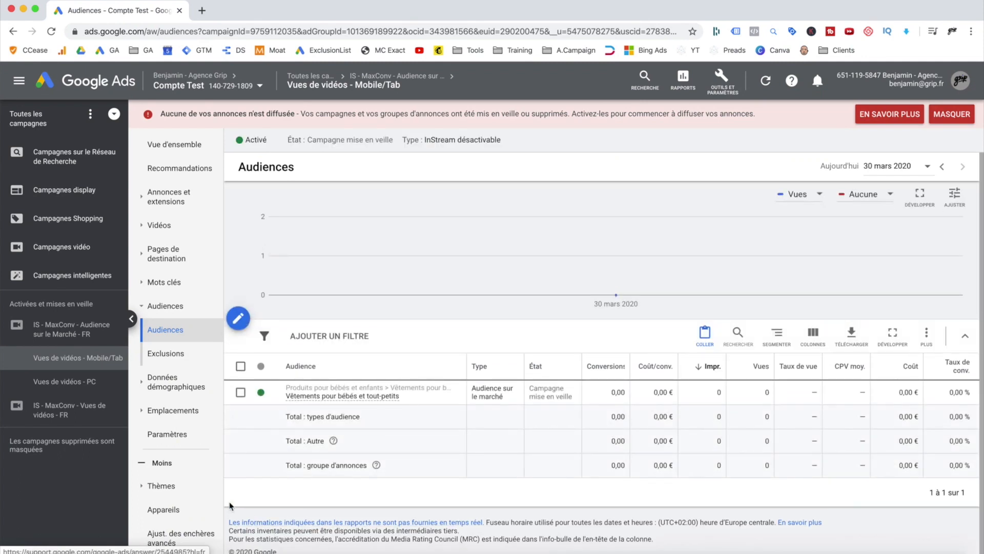
- Rename the ad group as "InMarket : vêtements pour bébé - Mobile/Tab", save it, and return to the campaign's list of ad groups
{"action": "left_click", "coordinate": [173, 435]}
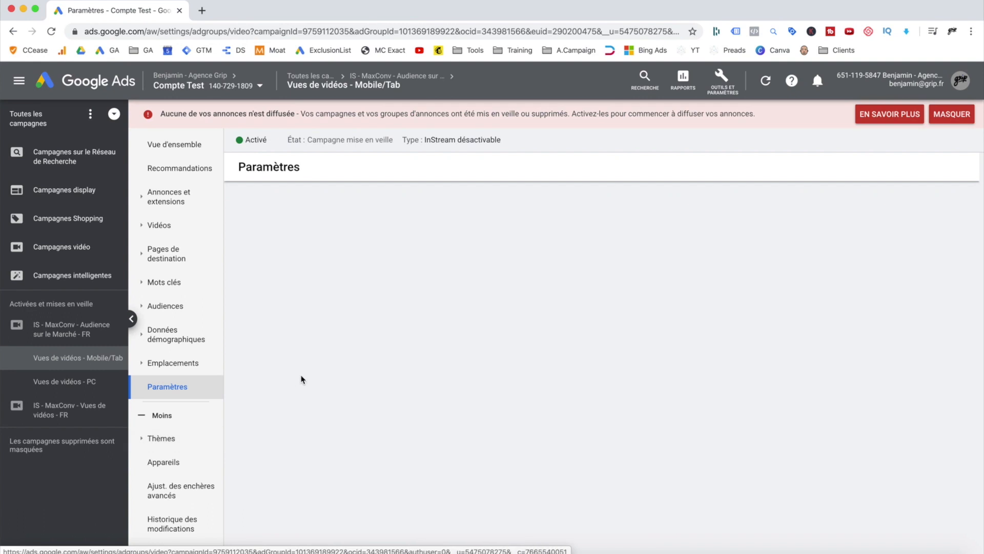
{"action": "left_click", "coordinate": [633, 215]}
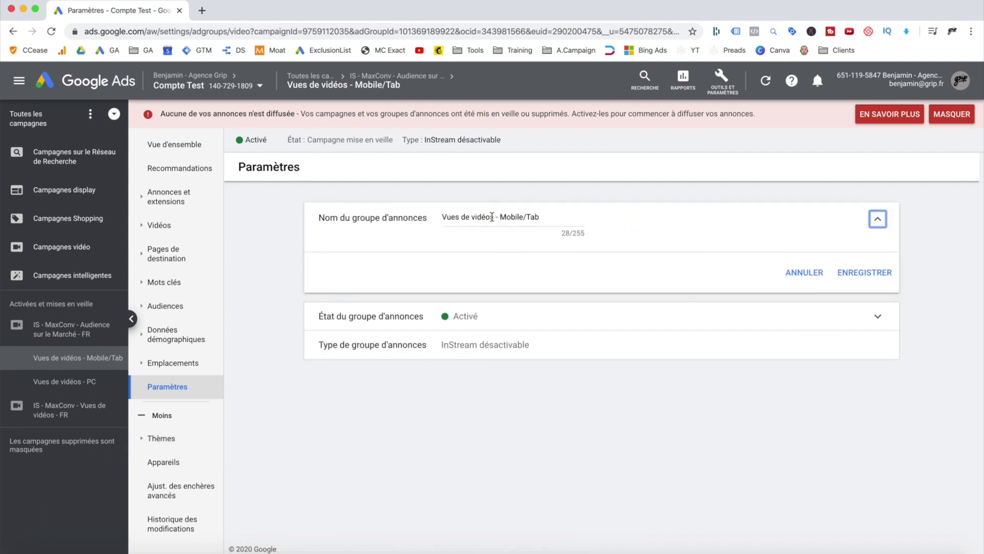
{"action": "left_click_drag", "start_coordinate": [493, 217], "coordinate": [434, 216]}
{"action": "type", "text": "InMarket"}
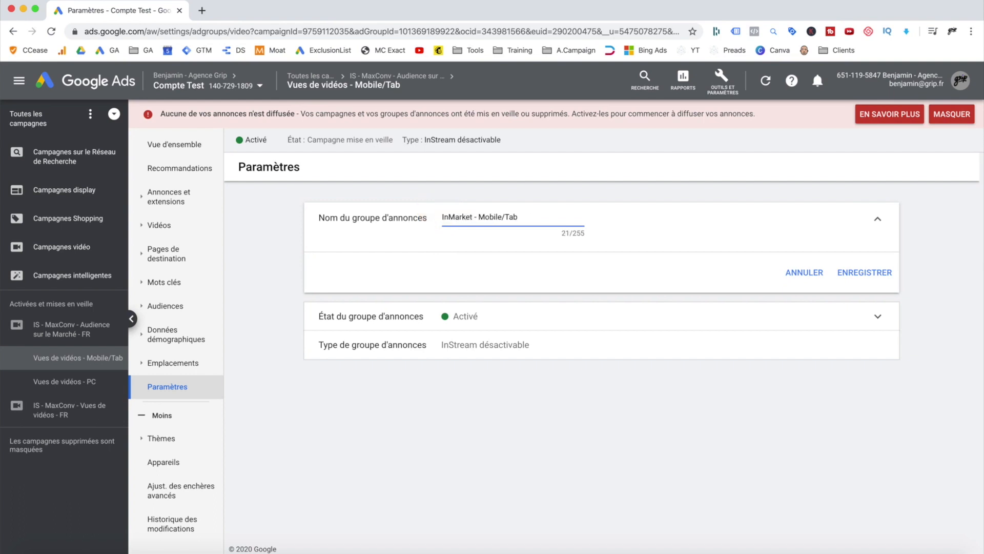
{"action": "type", "text": " : vêtements pour bébé"}
{"action": "left_click", "coordinate": [865, 273]}
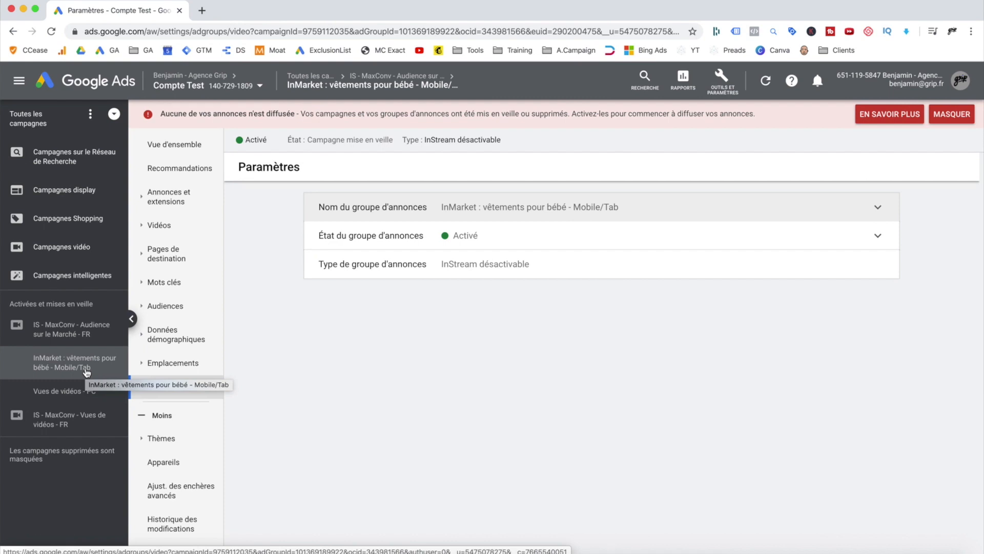
{"action": "left_click", "coordinate": [17, 331]}
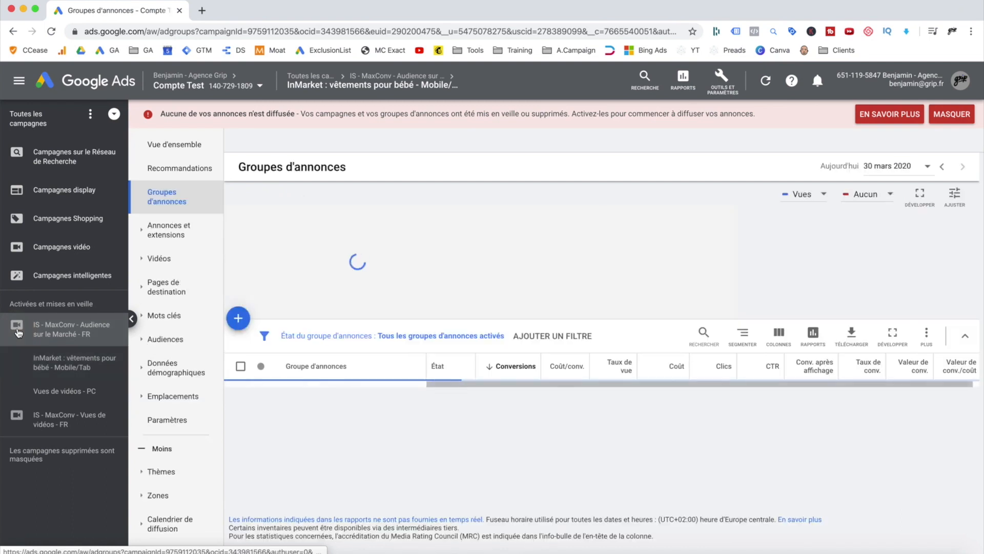
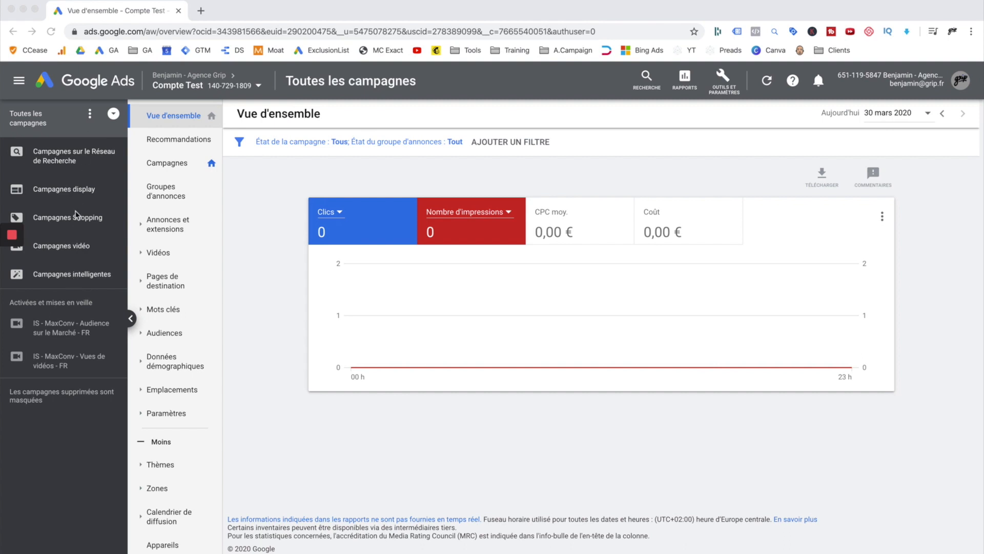
- Open the list of video campaigns and bring its cost and conversion columns into view
{"action": "left_click", "coordinate": [66, 250]}
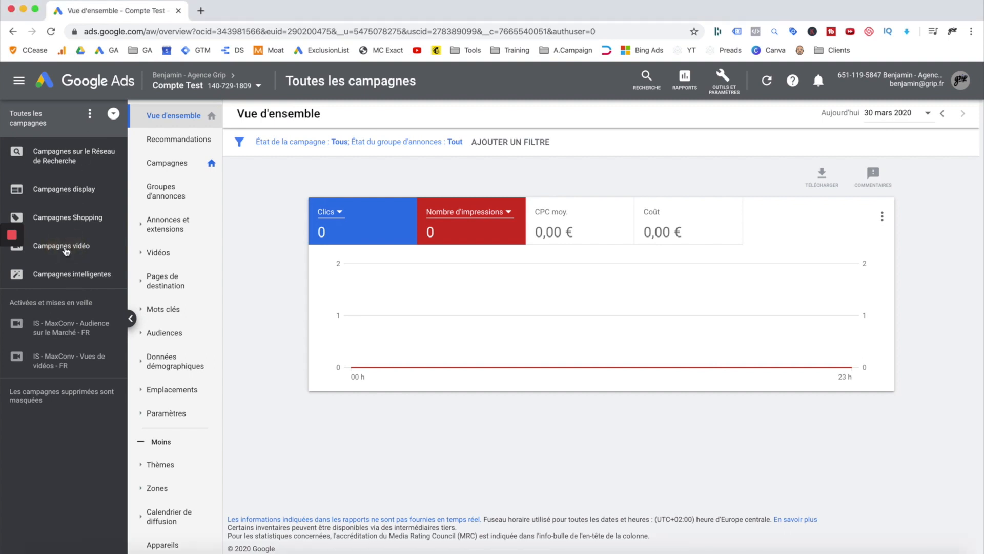
{"action": "left_click", "coordinate": [66, 250]}
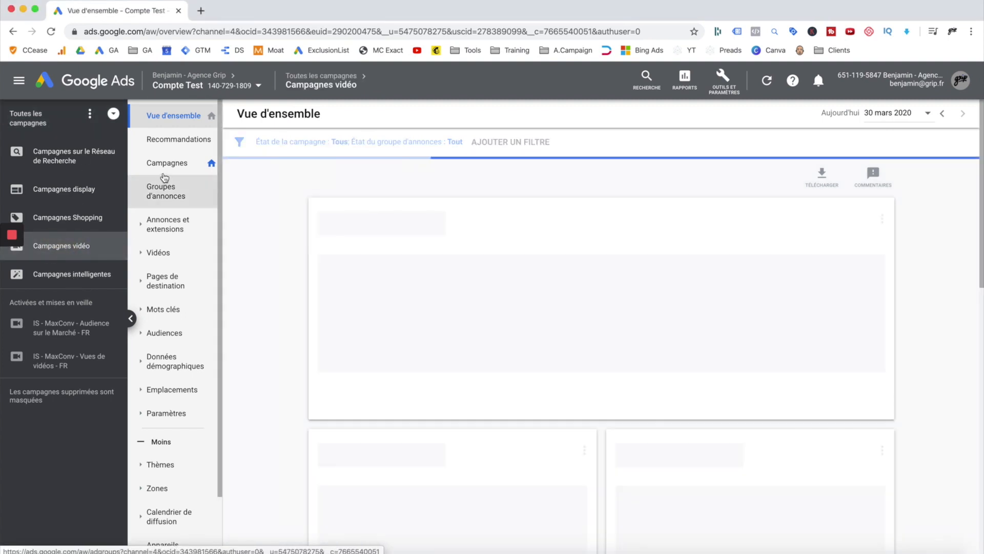
{"action": "left_click", "coordinate": [165, 164]}
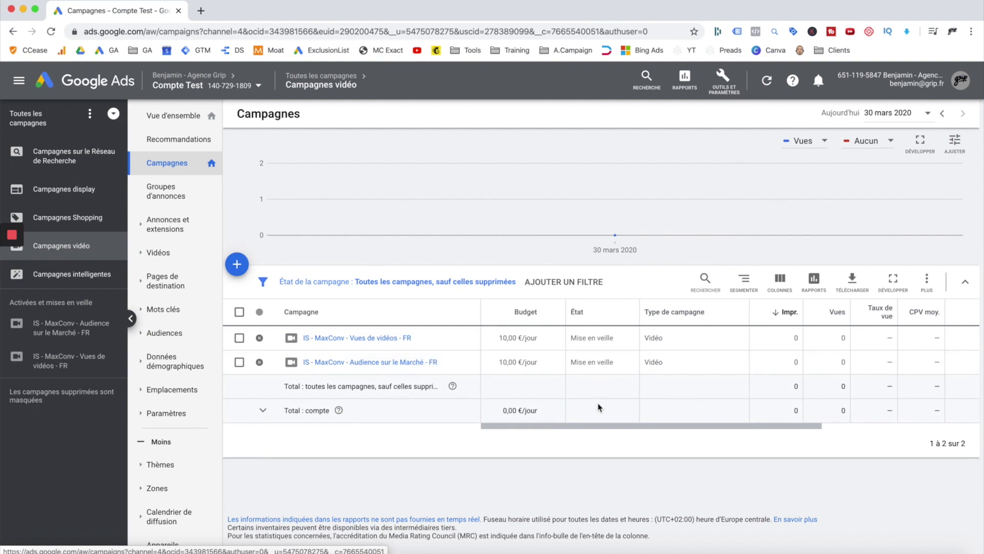
{"action": "left_click_drag", "start_coordinate": [590, 427], "coordinate": [718, 432]}
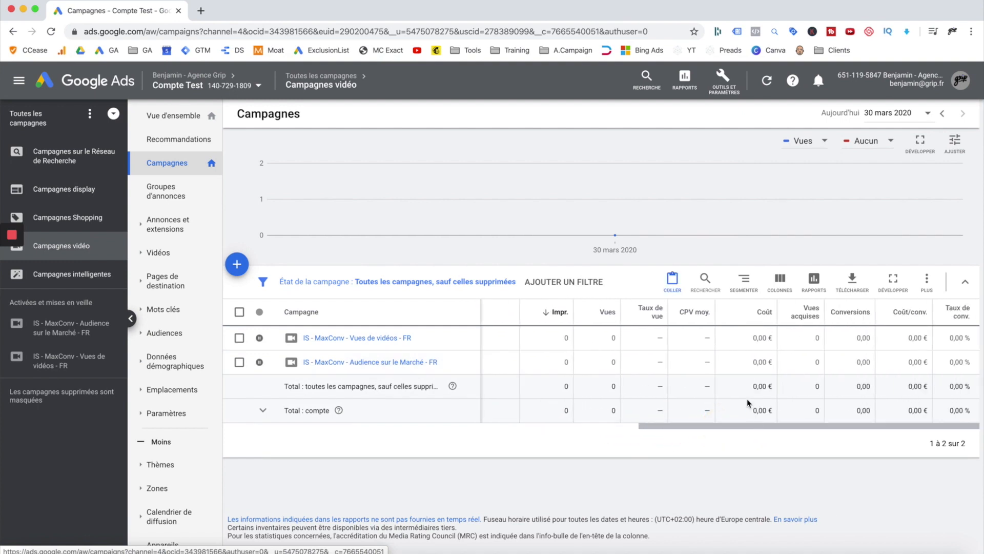
- Sort the video campaigns by Conversions, followed by Coût/conv
{"action": "left_click", "coordinate": [856, 311]}
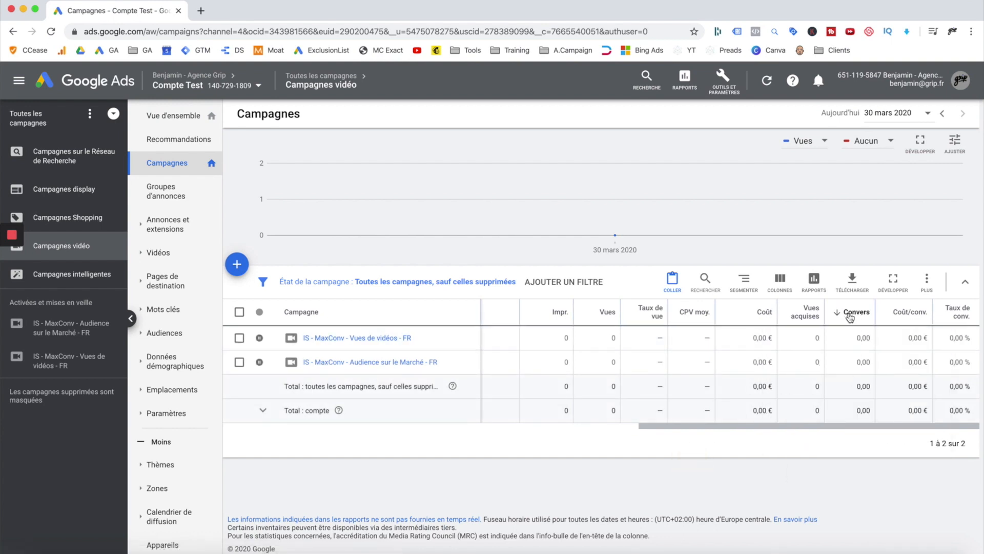
{"action": "mouse_move", "coordinate": [850, 318]}
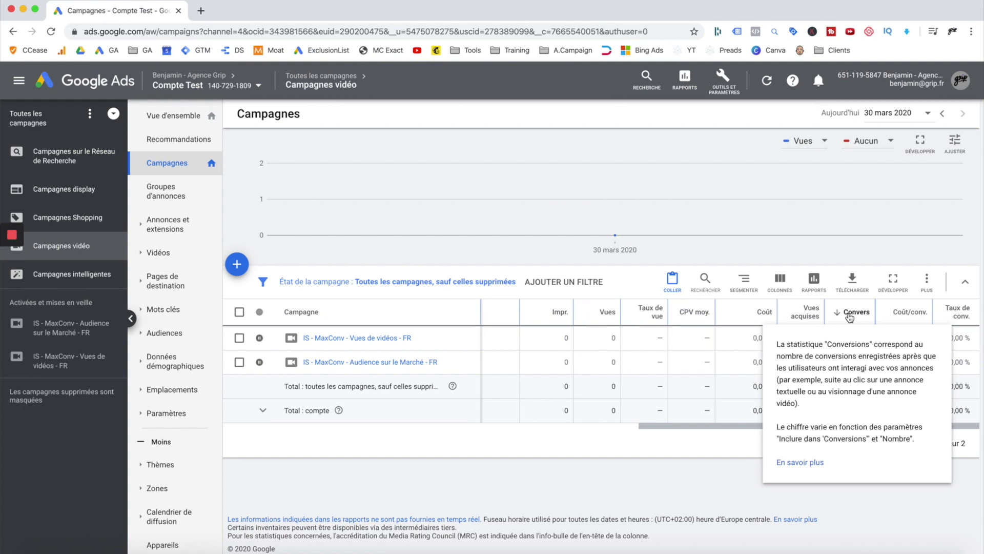
{"action": "mouse_move", "coordinate": [899, 315]}
{"action": "left_click", "coordinate": [898, 315]}
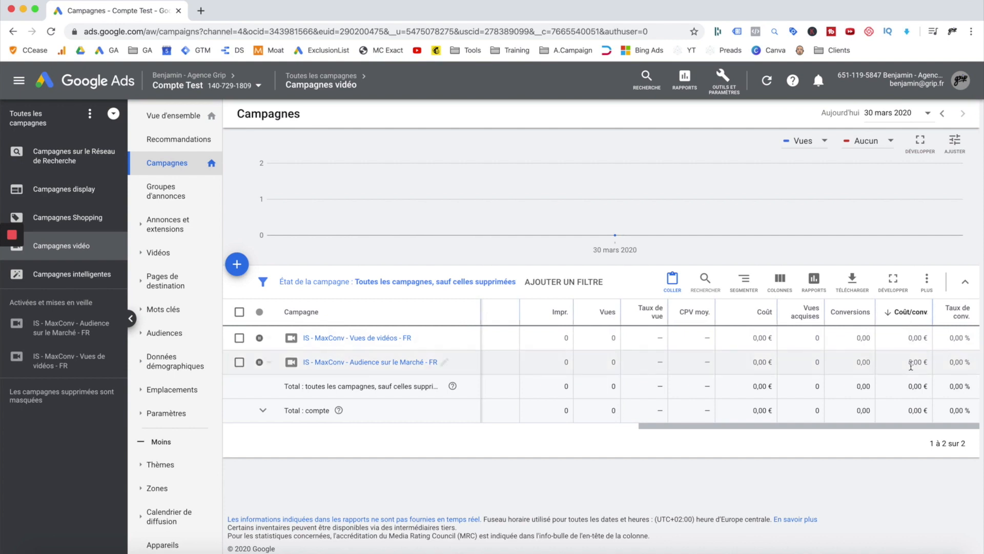
{"action": "mouse_move", "coordinate": [911, 425]}
{"action": "left_mouse_down"}
{"action": "mouse_move", "coordinate": [764, 432]}
{"action": "mouse_move", "coordinate": [927, 434]}
{"action": "left_mouse_up"}
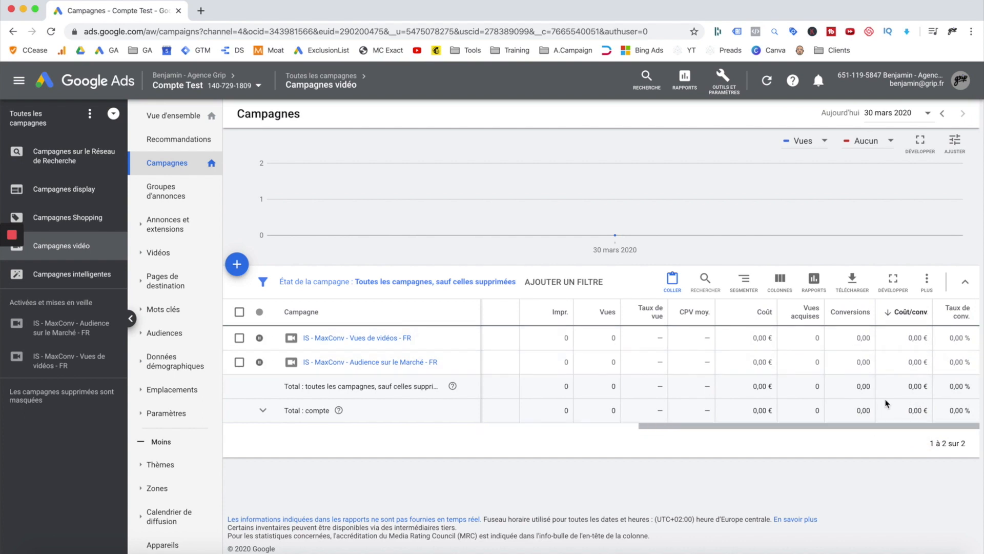
- Open the daily budget of the campaign "IS - MaxConv - Vues de vidéos - FR" for editing and cancel the edit
{"action": "left_click_drag", "start_coordinate": [879, 426], "coordinate": [725, 436]}
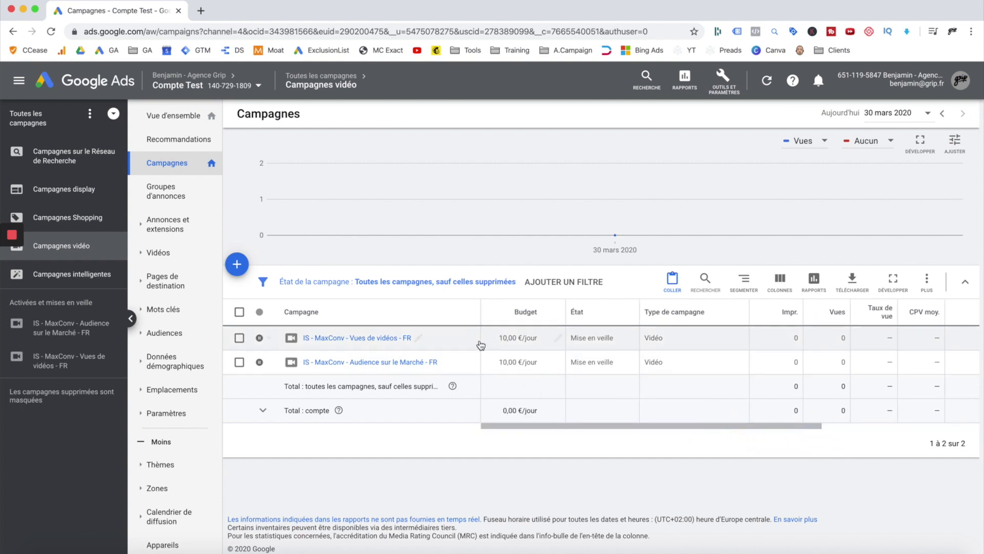
{"action": "left_click", "coordinate": [558, 341]}
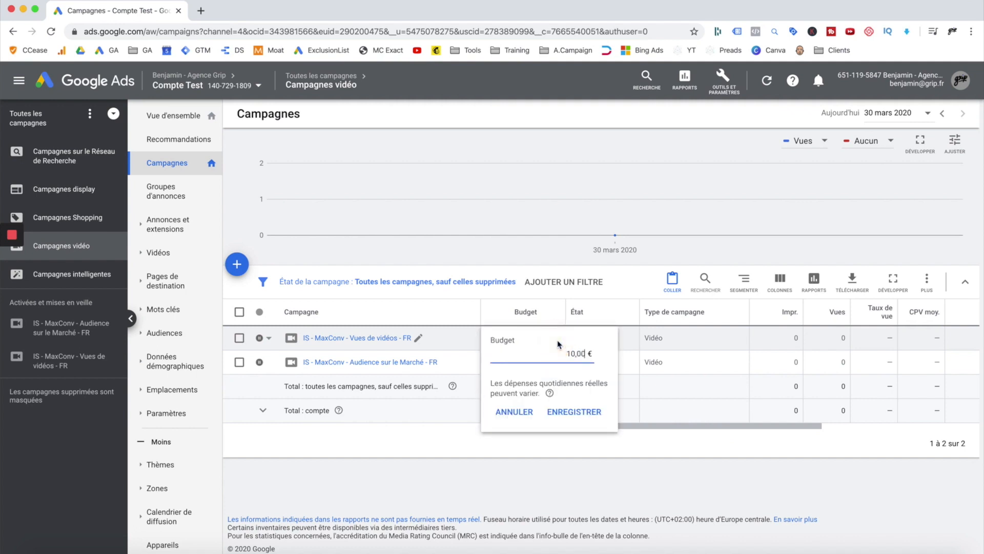
{"action": "left_click", "coordinate": [514, 417]}
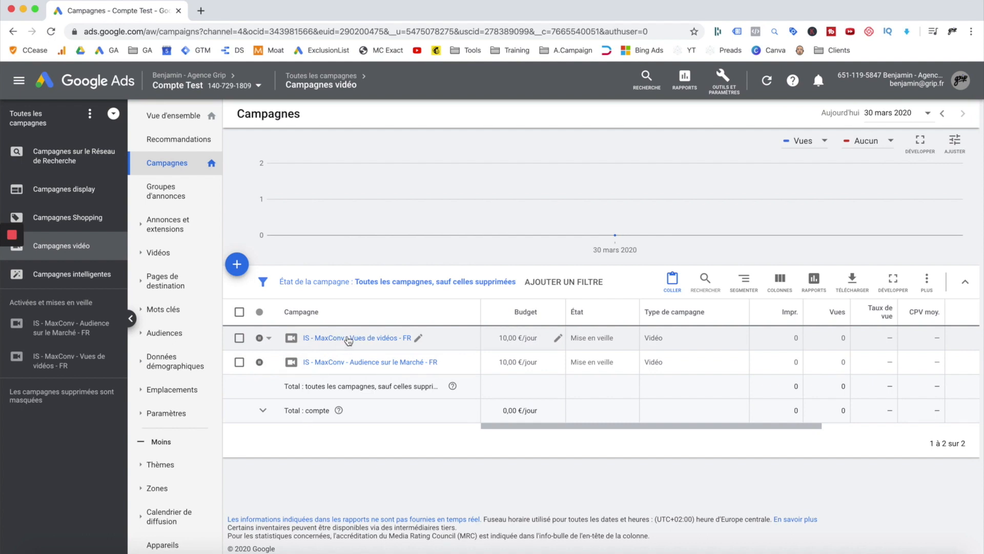
- Open the settings of the campaign "IS - MaxConv - Audience sur le Marché - FR" and review them down to the content exclusions
{"action": "left_click", "coordinate": [65, 325]}
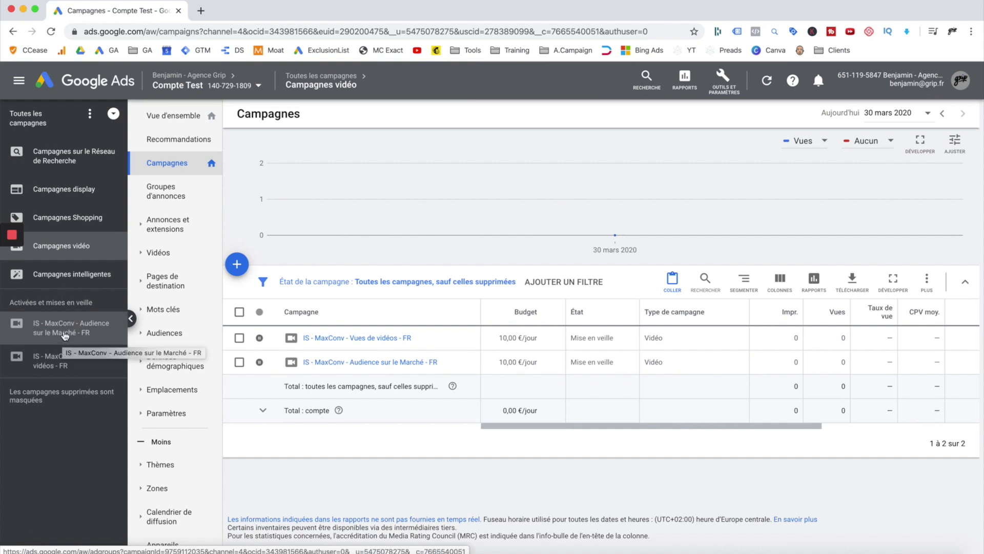
{"action": "left_click", "coordinate": [65, 335]}
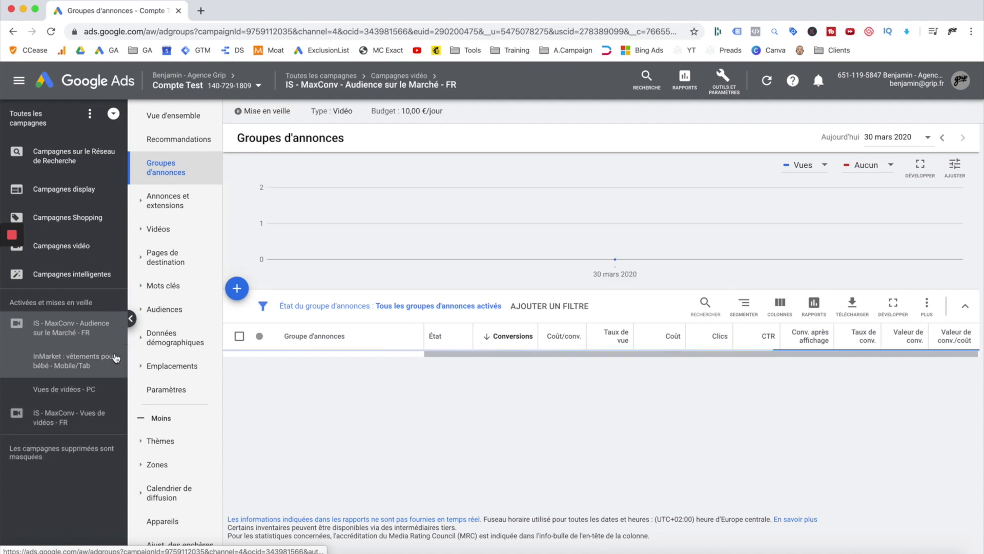
{"action": "left_click", "coordinate": [163, 392]}
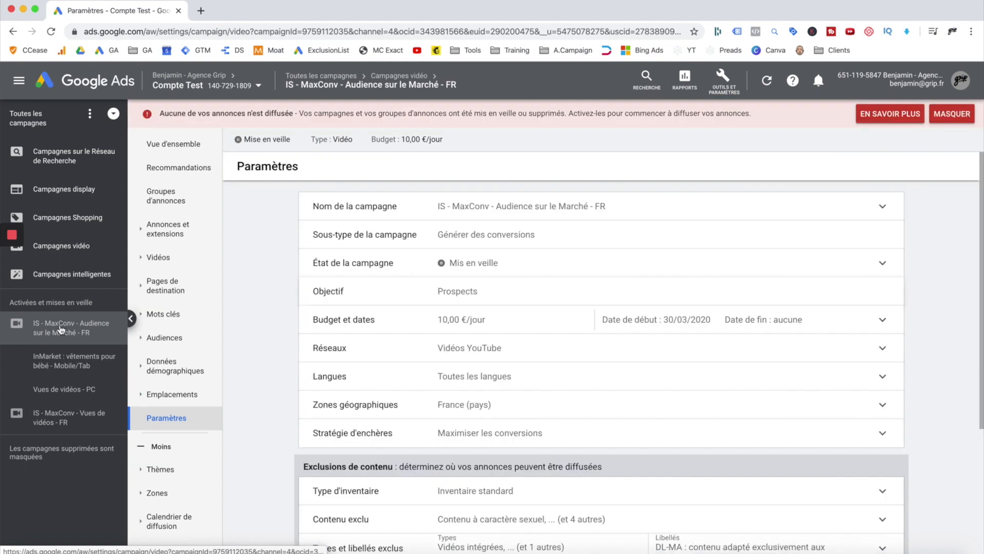
{"action": "left_click_drag", "start_coordinate": [60, 329], "coordinate": [257, 352]}
{"action": "scroll", "coordinate": [257, 352], "scroll_direction": "down", "scroll_amount": 1}
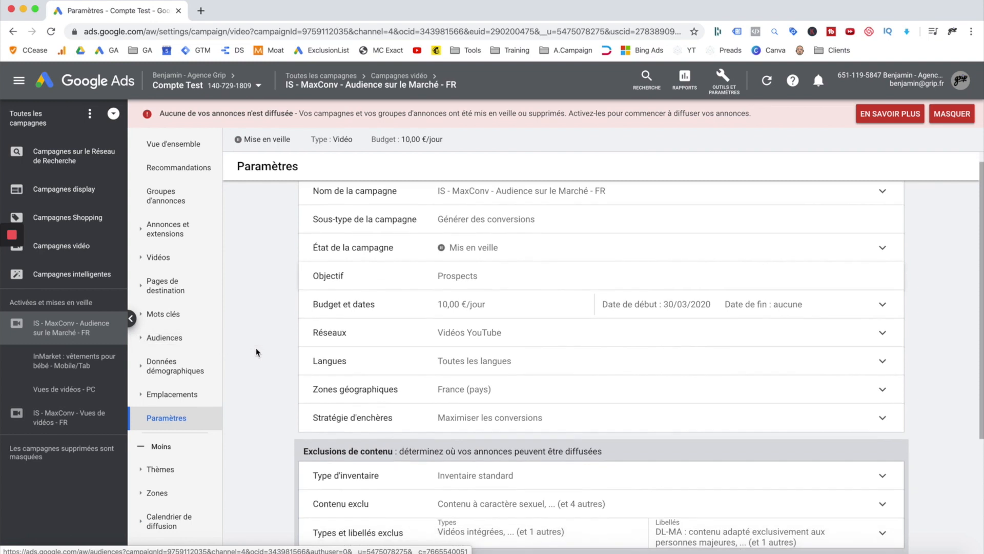
{"action": "scroll", "coordinate": [257, 352], "scroll_direction": "down", "scroll_amount": 1}
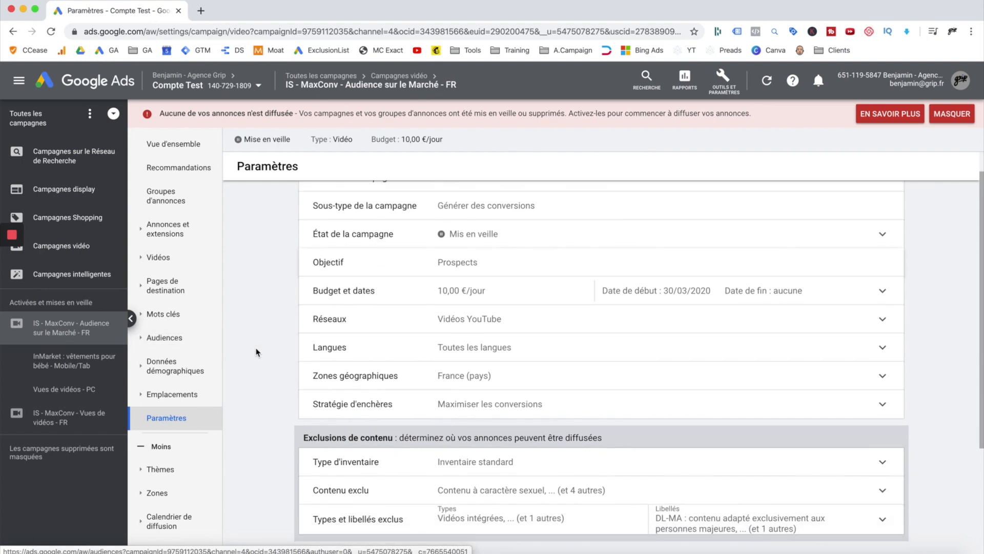
{"action": "scroll", "coordinate": [256, 352], "scroll_direction": "down", "scroll_amount": 2}
{"action": "scroll", "coordinate": [257, 352], "scroll_direction": "down", "scroll_amount": 1}
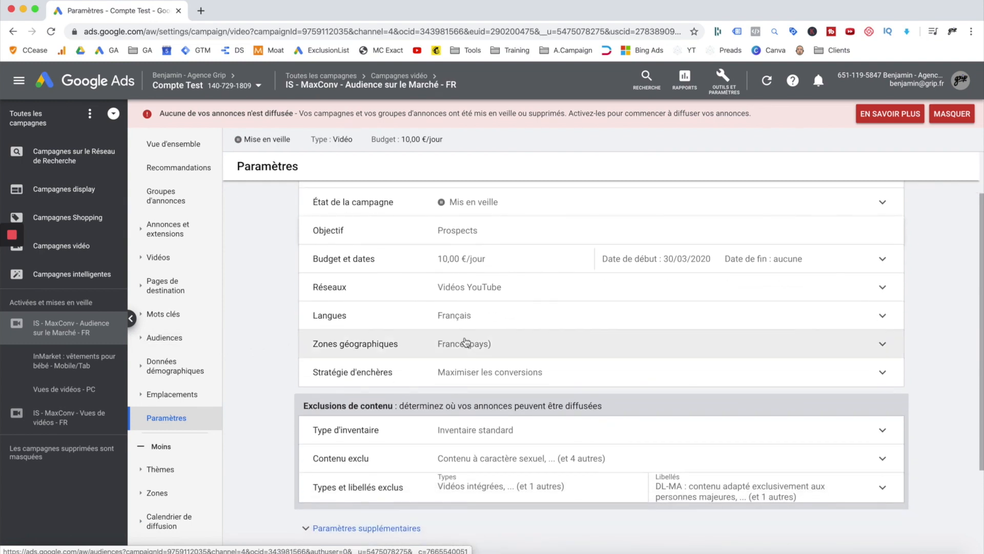
- Try the CPA cible bid strategy on the campaign, switch back to Maximiser les conversions, and cancel the edit
{"action": "left_click", "coordinate": [495, 371]}
{"action": "left_click", "coordinate": [503, 399]}
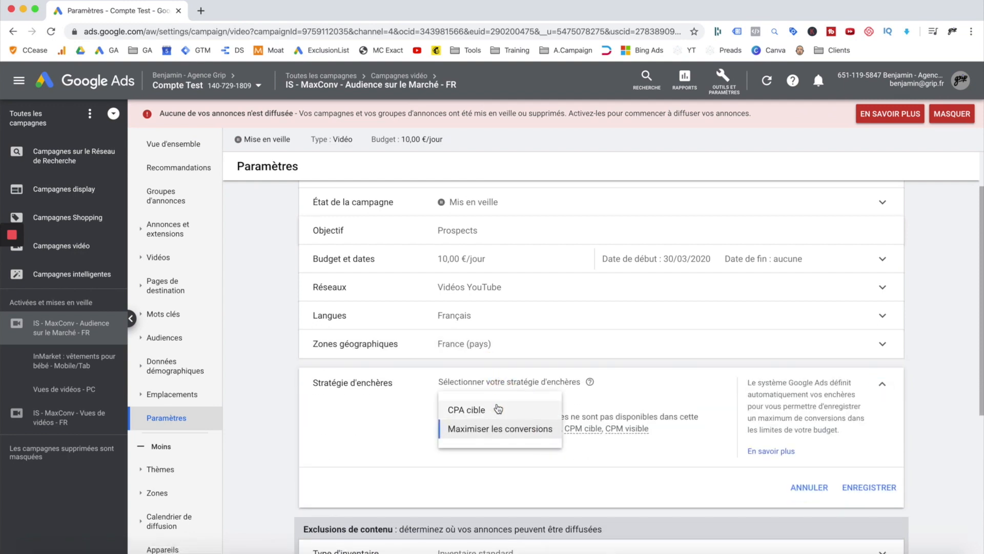
{"action": "left_click", "coordinate": [497, 409]}
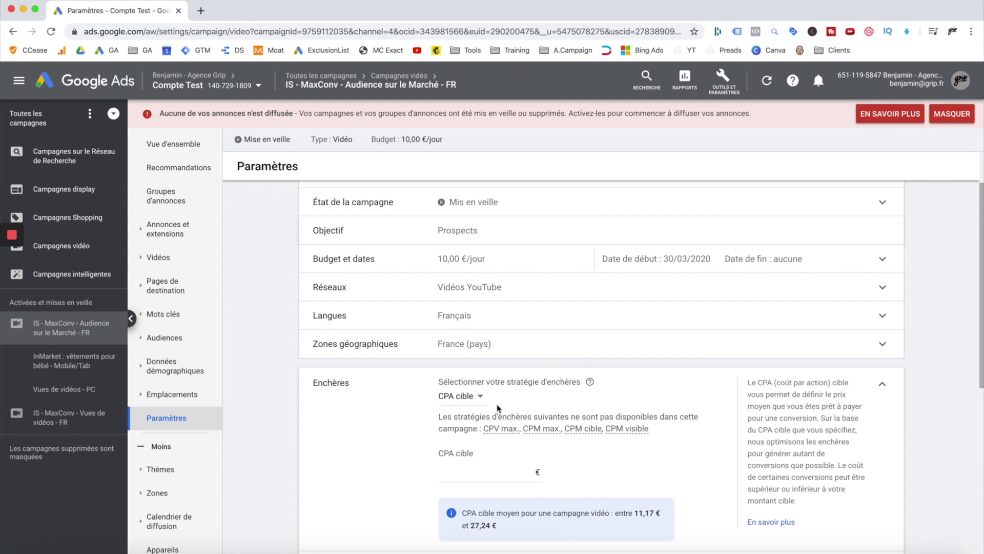
{"action": "scroll", "coordinate": [497, 408], "scroll_direction": "down", "scroll_amount": 2}
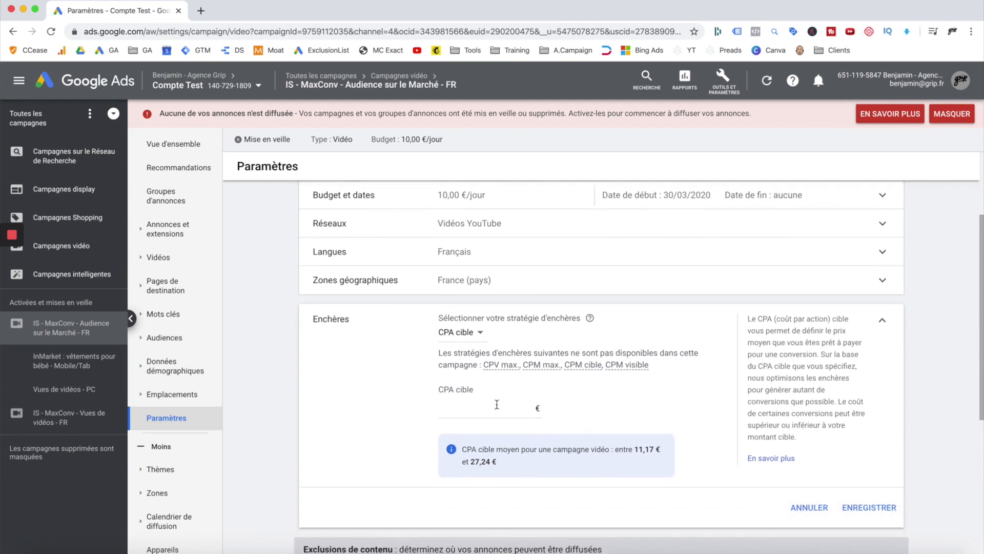
{"action": "left_click", "coordinate": [481, 333]}
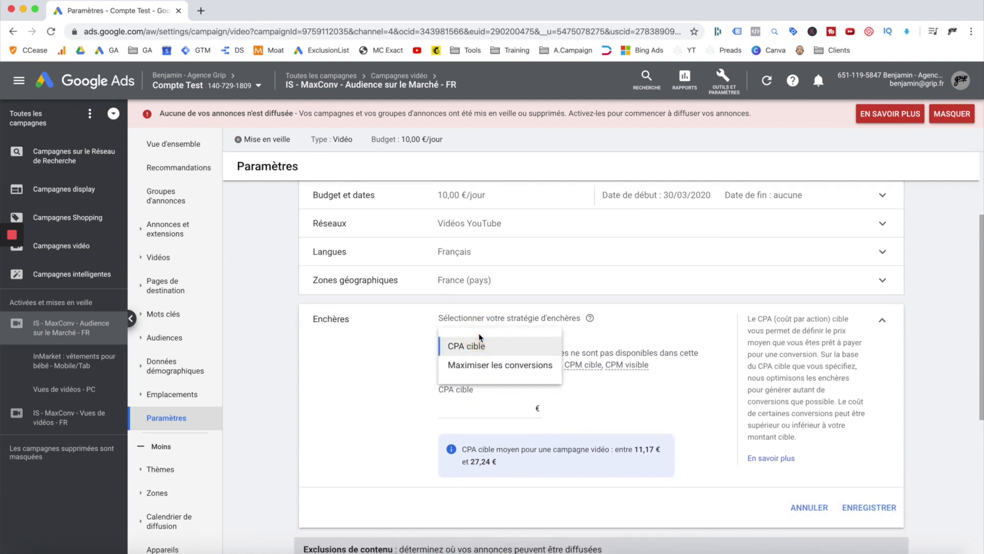
{"action": "left_click", "coordinate": [477, 363]}
{"action": "left_click", "coordinate": [809, 423]}
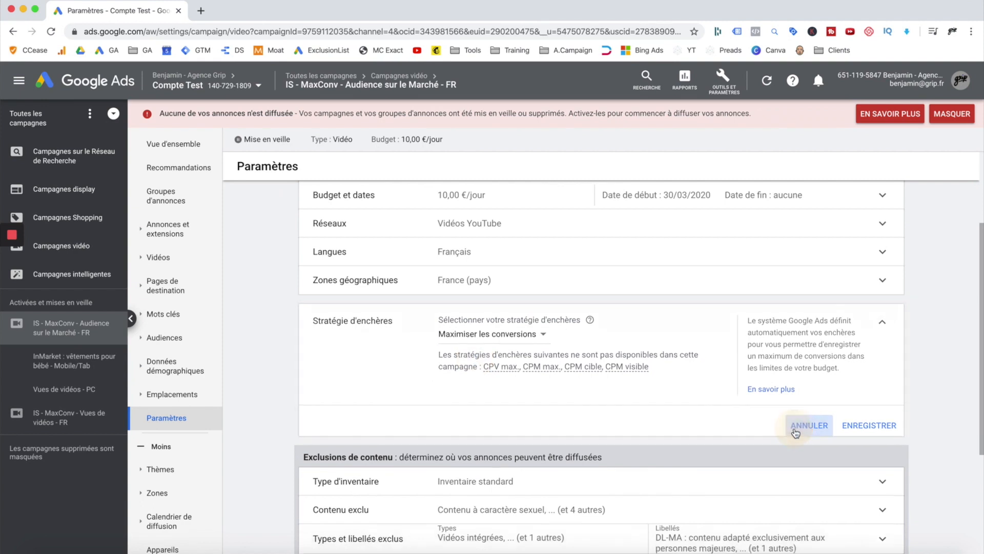
- Expand the campaign's additional settings, examine the conversions, devices and frequency cap entries, and collapse them again
{"action": "scroll", "coordinate": [496, 285], "scroll_direction": "up", "scroll_amount": 1}
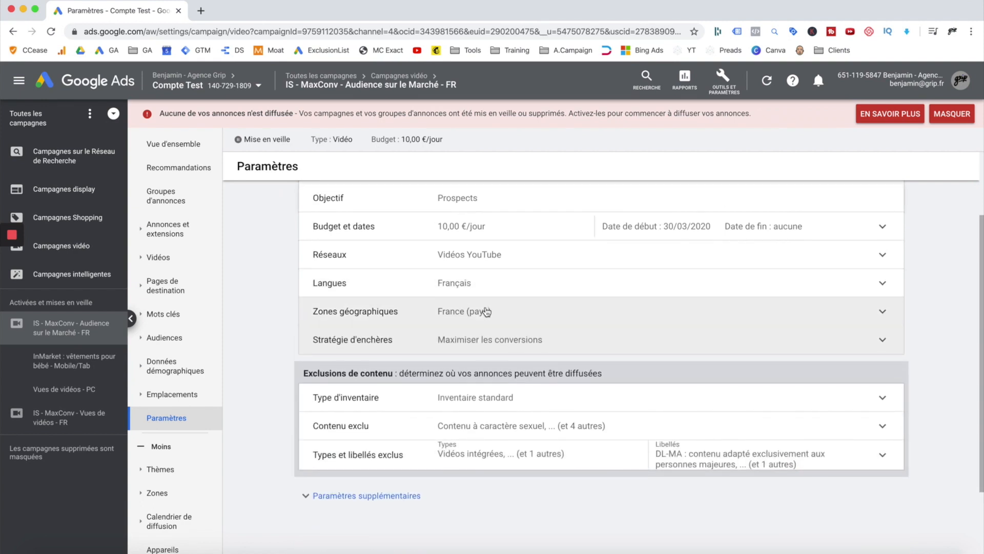
{"action": "scroll", "coordinate": [485, 314], "scroll_direction": "up", "scroll_amount": 1}
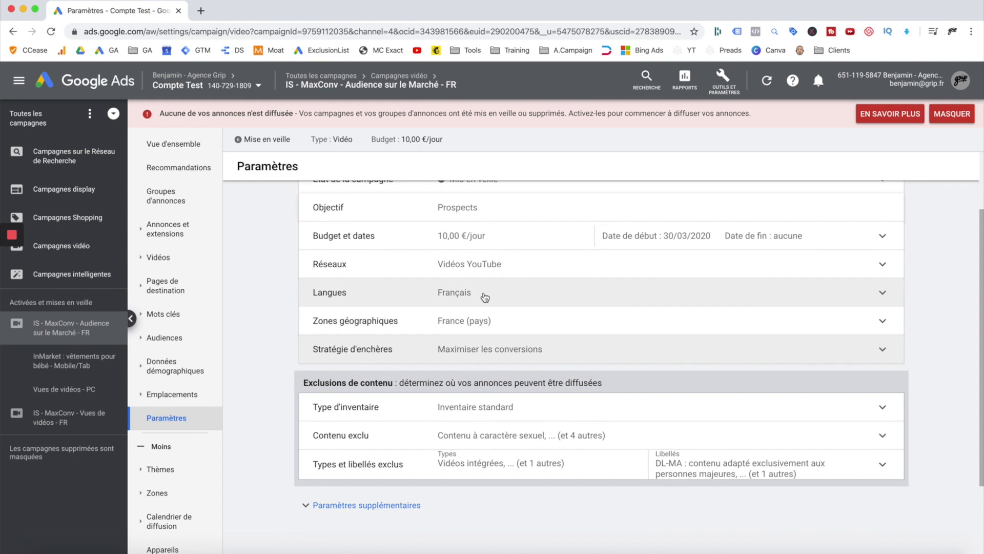
{"action": "left_click", "coordinate": [372, 505]}
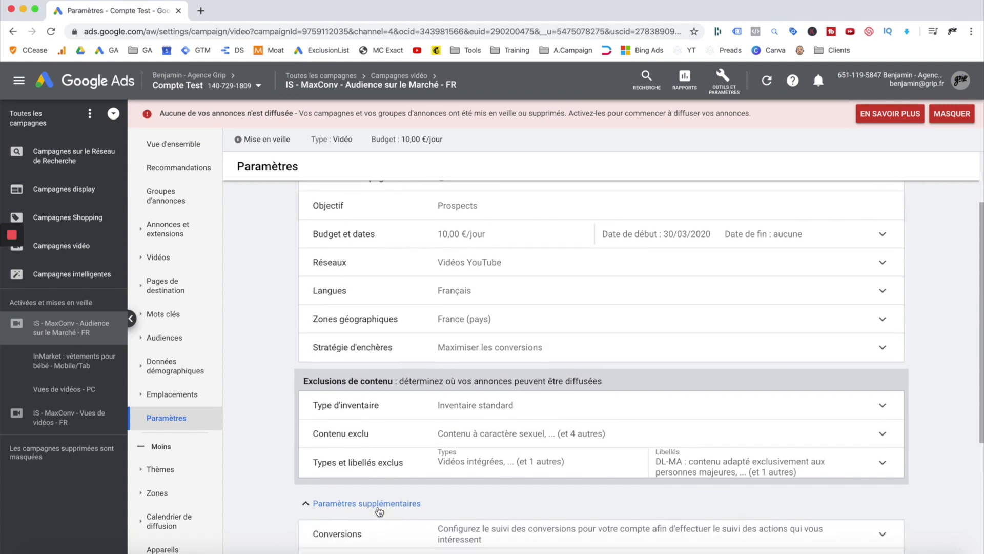
{"action": "scroll", "coordinate": [379, 512], "scroll_direction": "down", "scroll_amount": 3}
{"action": "scroll", "coordinate": [379, 511], "scroll_direction": "down", "scroll_amount": 1}
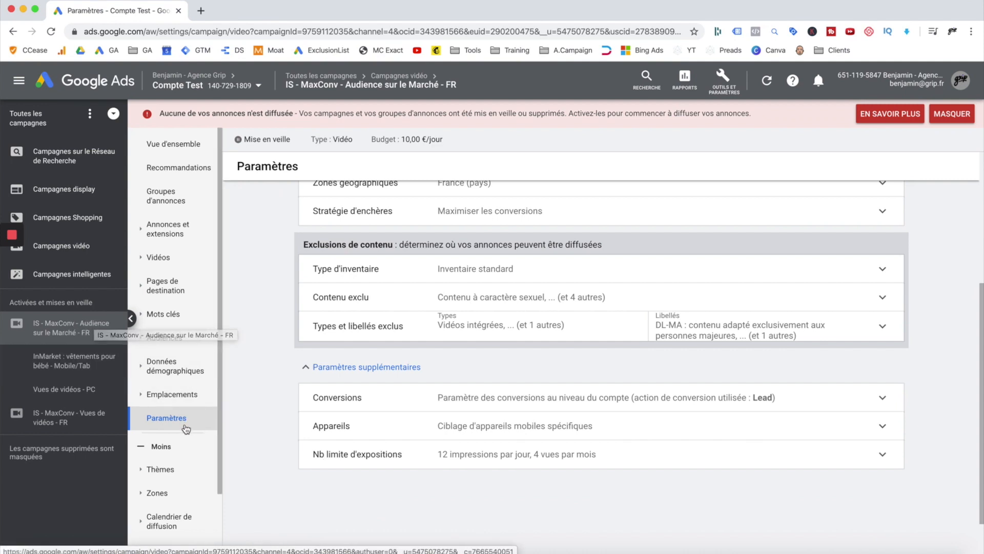
{"action": "left_click", "coordinate": [309, 367]}
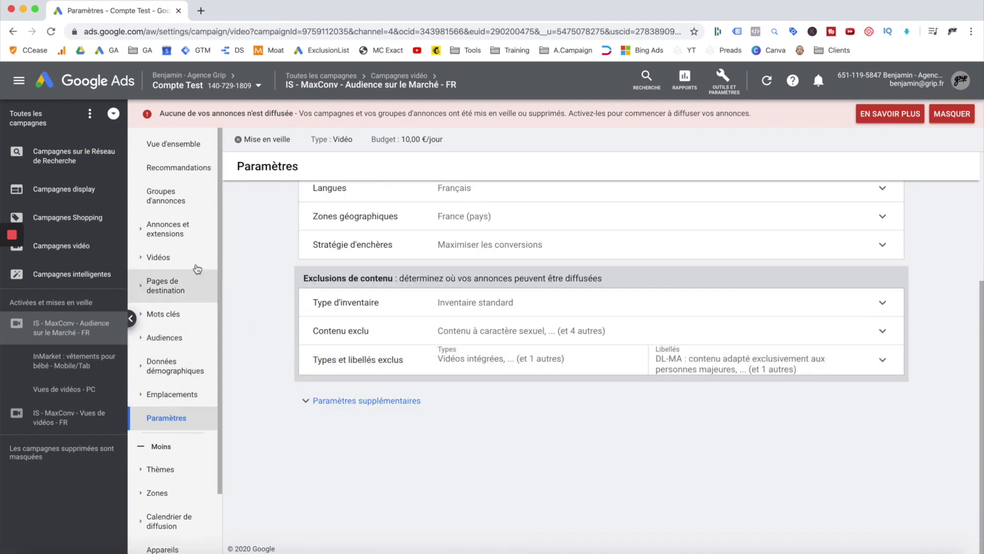
- Display the ads of the whole campaign, and those of its ad group "InMarket : vêtements pour bébé - Mobile/Tab"
{"action": "left_click", "coordinate": [156, 236]}
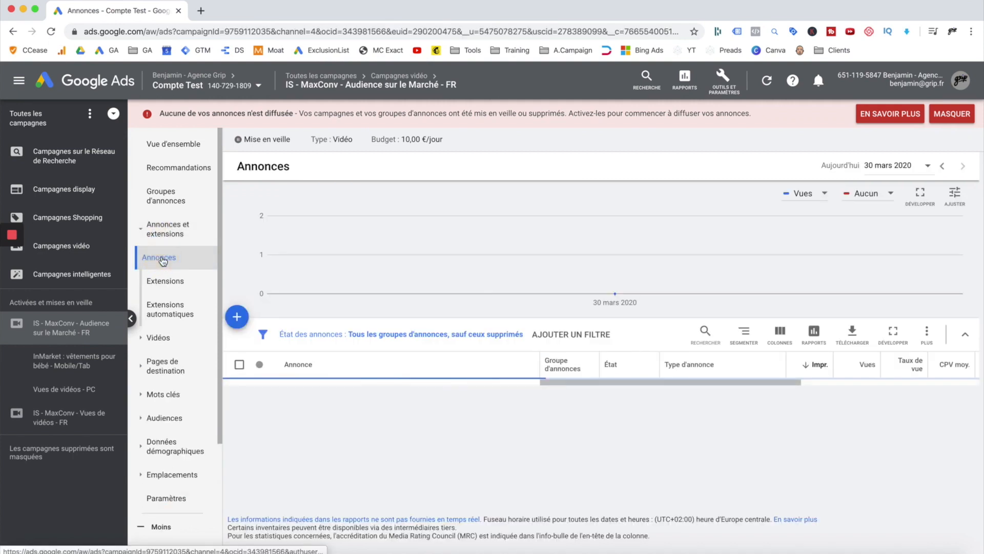
{"action": "scroll", "coordinate": [266, 291], "scroll_direction": "down", "scroll_amount": 1}
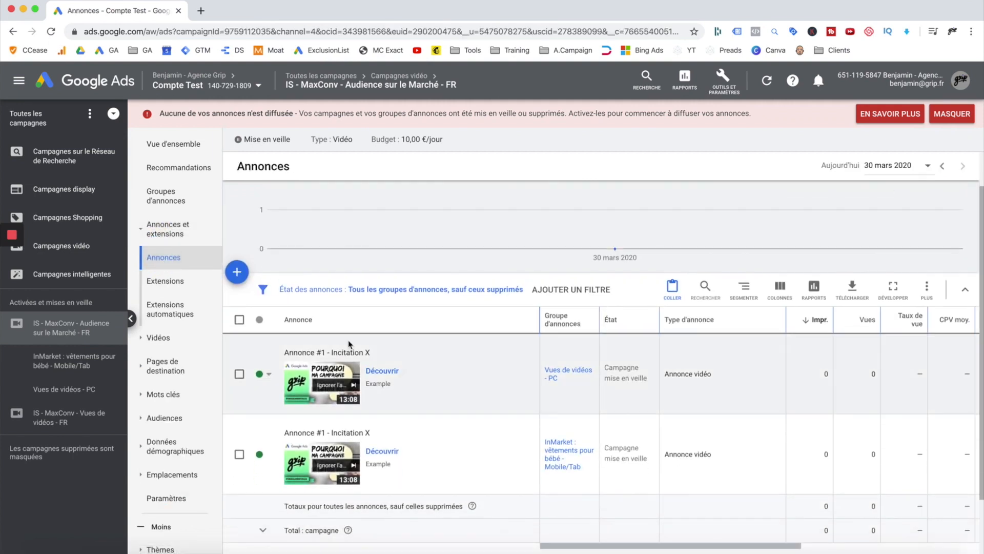
{"action": "left_click", "coordinate": [102, 360]}
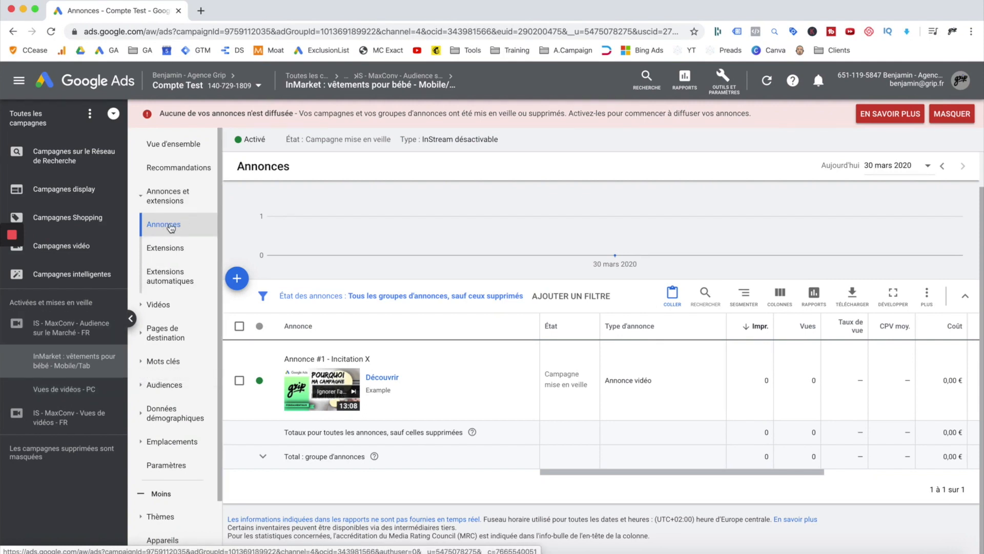
- Start creating a new video ad in the ad group and cancel it
{"action": "left_click", "coordinate": [241, 279]}
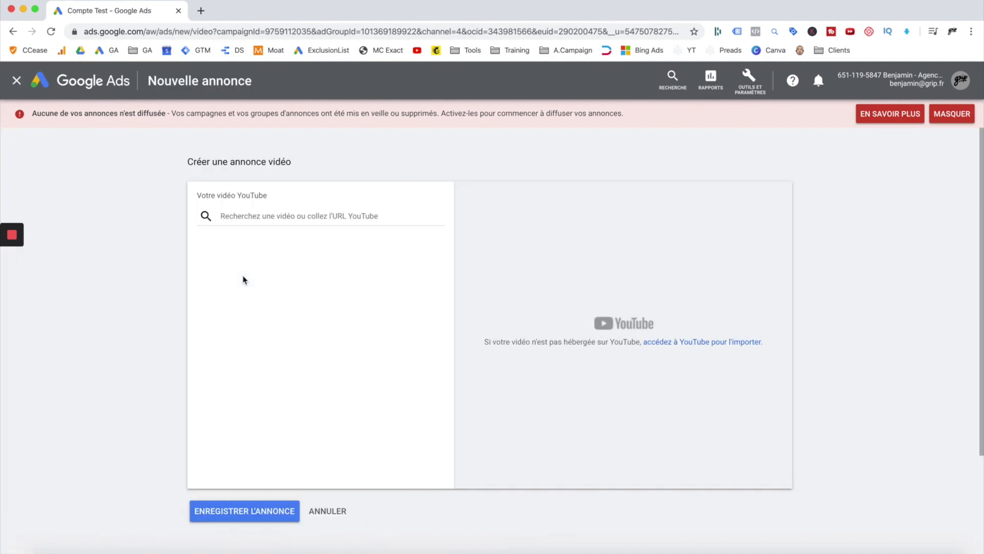
{"action": "left_click", "coordinate": [329, 511]}
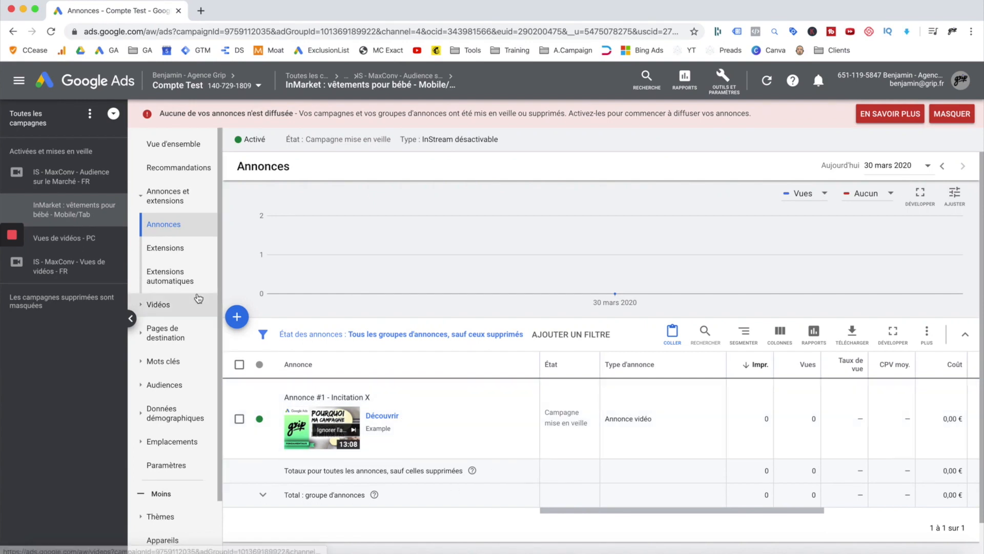
{"action": "scroll", "coordinate": [191, 286], "scroll_direction": "down", "scroll_amount": 1}
{"action": "scroll", "coordinate": [191, 287], "scroll_direction": "down", "scroll_amount": 3}
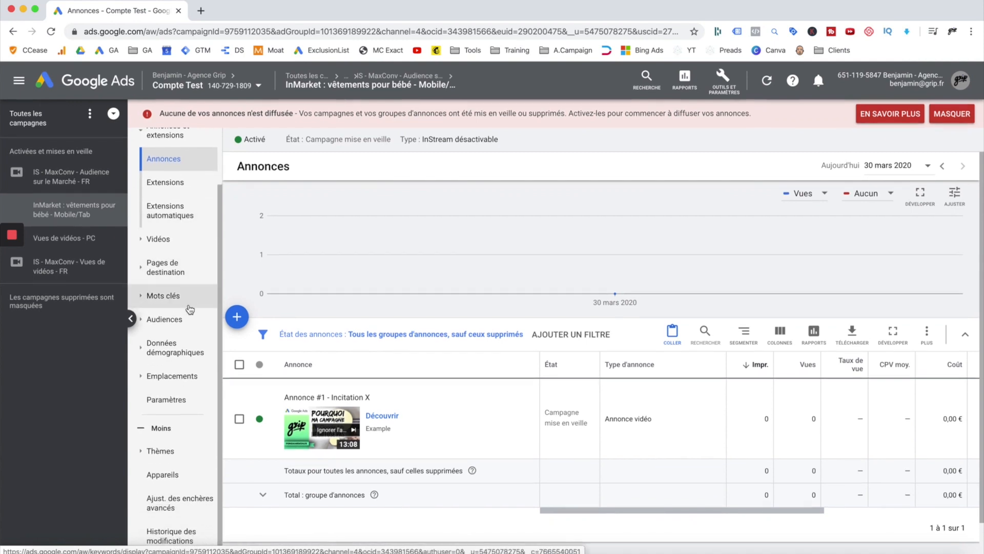
{"action": "left_click", "coordinate": [144, 323]}
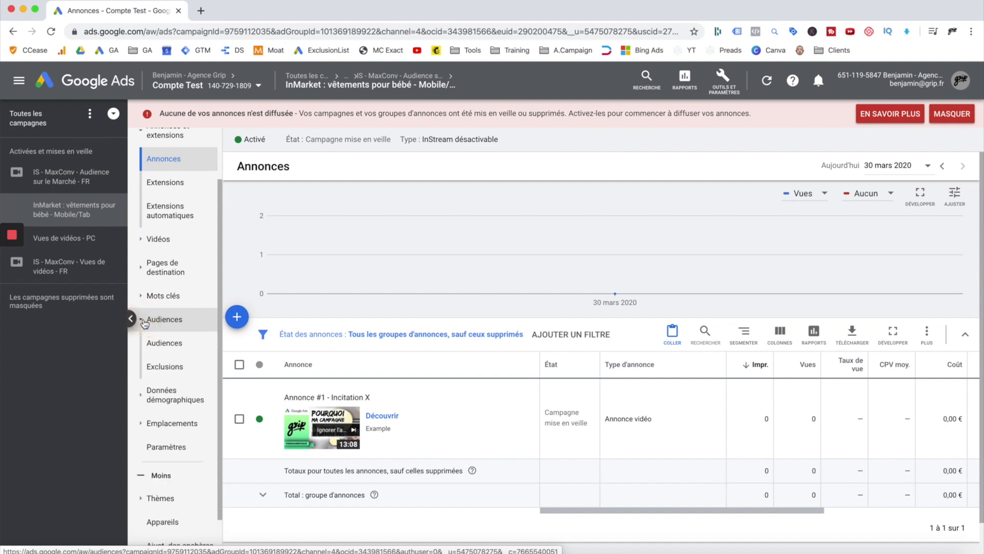
{"action": "left_click", "coordinate": [145, 323]}
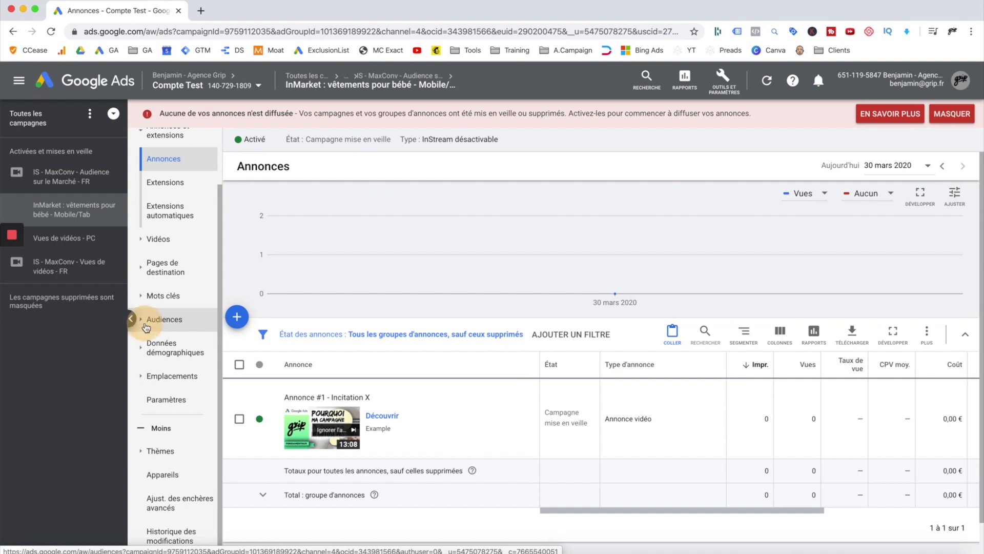
- Display the audiences of the ad group "InMarket : vêtements pour bébé - Mobile/Tab", followed by its Display network/video keywords
{"action": "left_click", "coordinate": [145, 325]}
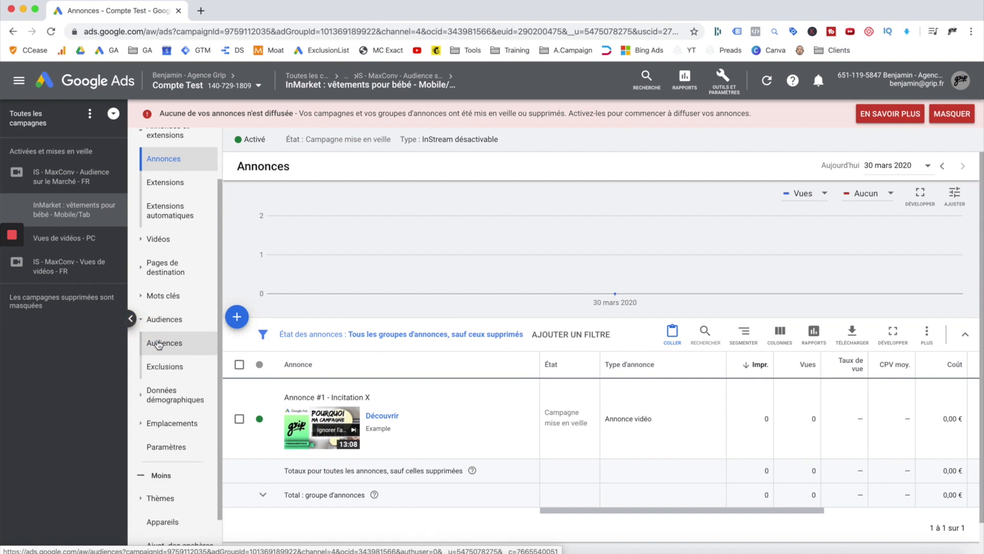
{"action": "left_click", "coordinate": [178, 347]}
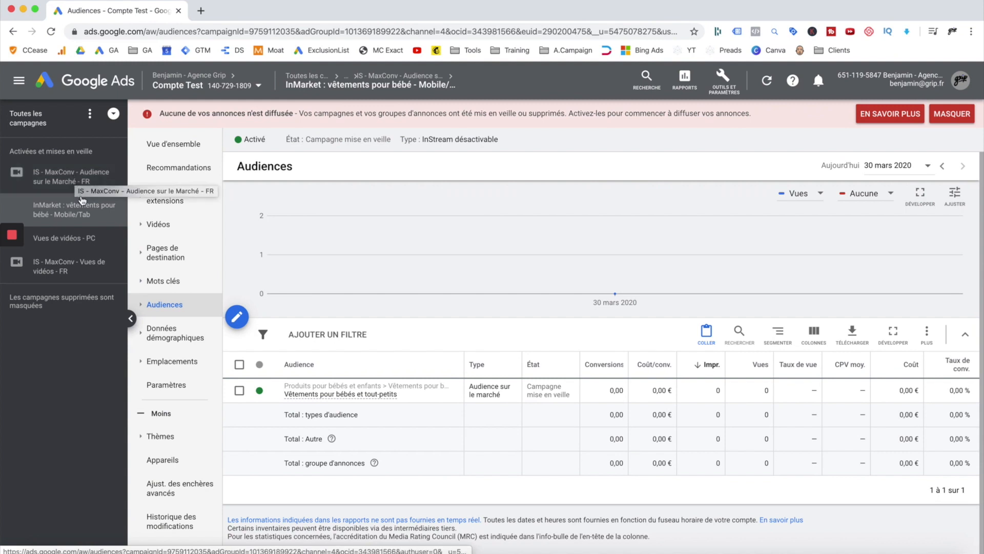
{"action": "left_click", "coordinate": [147, 282]}
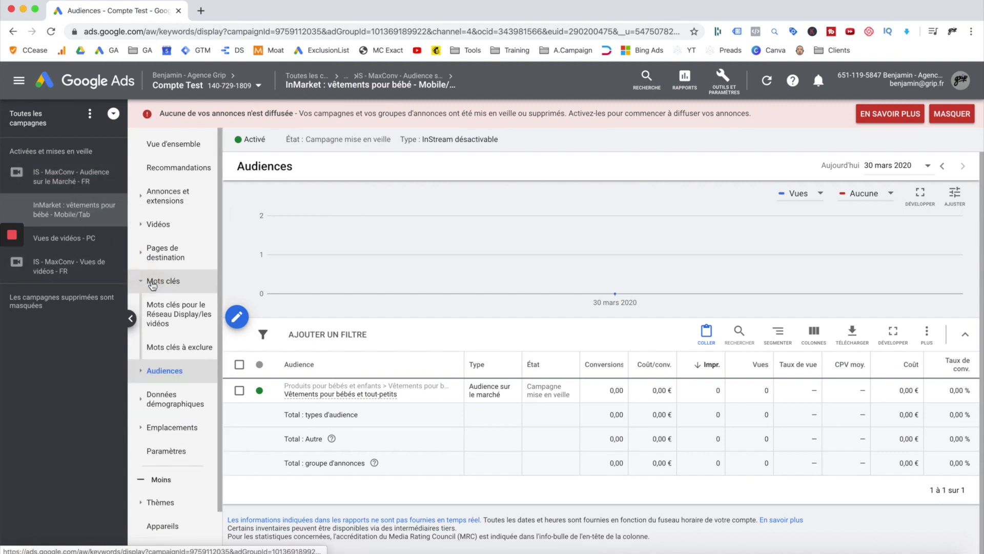
{"action": "left_click", "coordinate": [174, 314]}
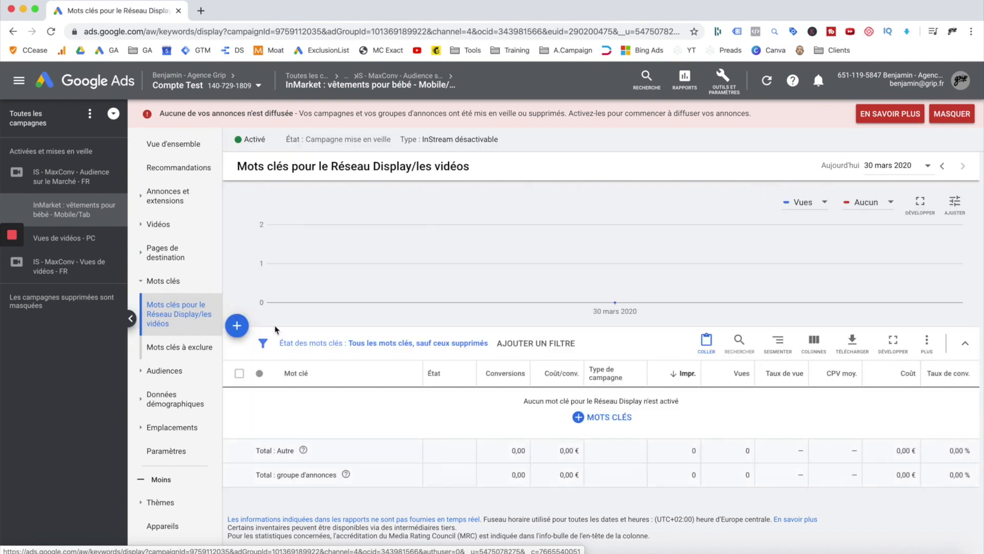
- Start adding keywords to the ad group and cancel without entering any
{"action": "left_click", "coordinate": [620, 417]}
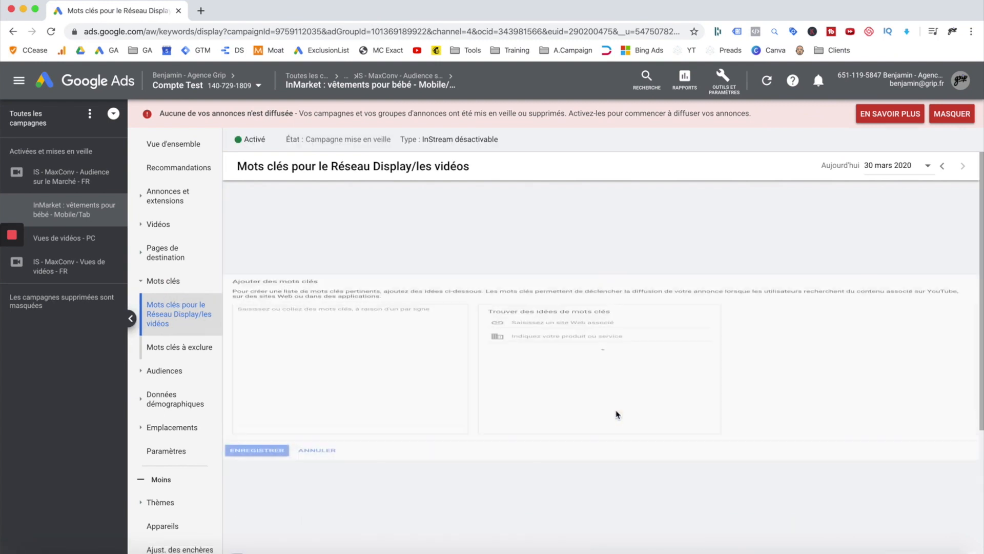
{"action": "left_click", "coordinate": [332, 531]}
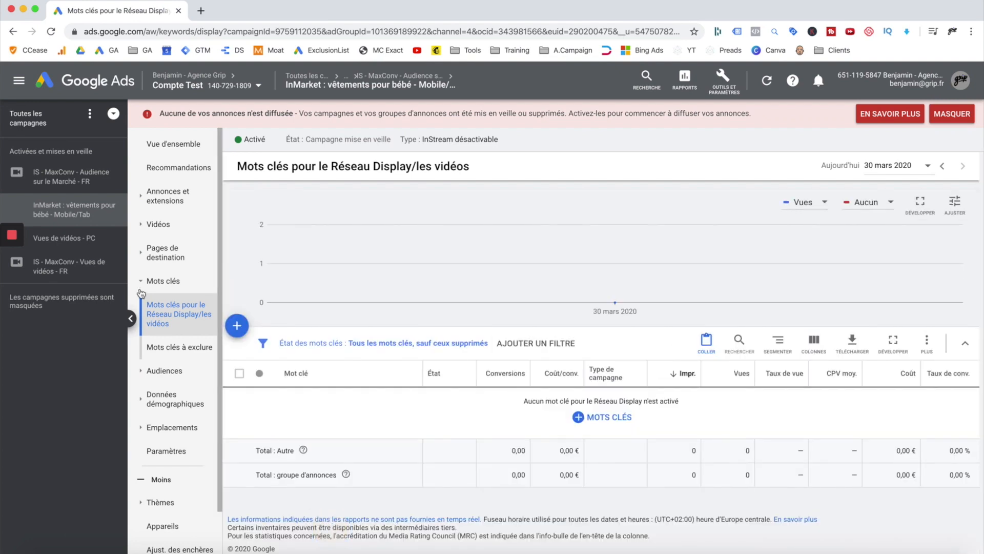
{"action": "left_click", "coordinate": [163, 281]}
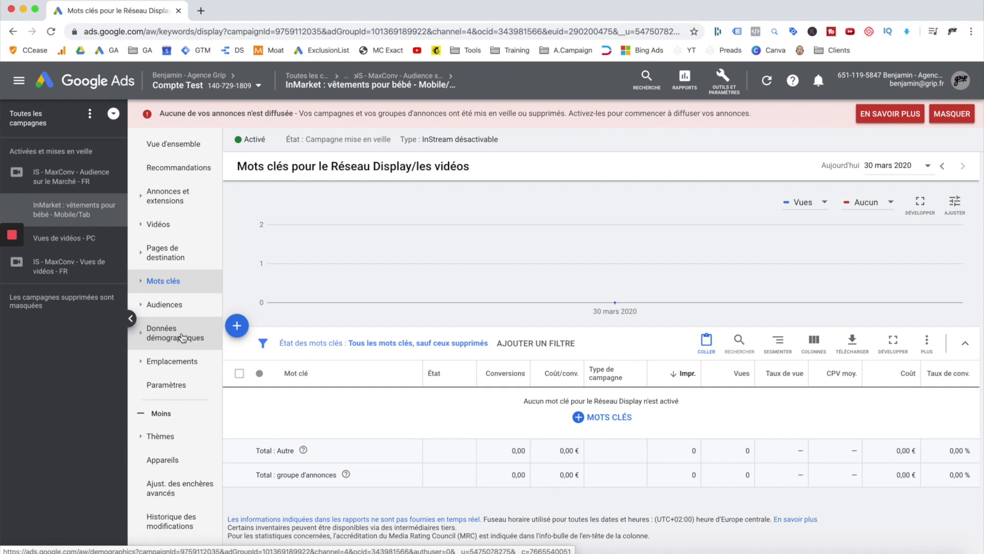
- Open the topic exclusions of "IS - MaxConv - Audience sur le Marché - FR" and start adding exclusions at campaign level
{"action": "left_click", "coordinate": [17, 179]}
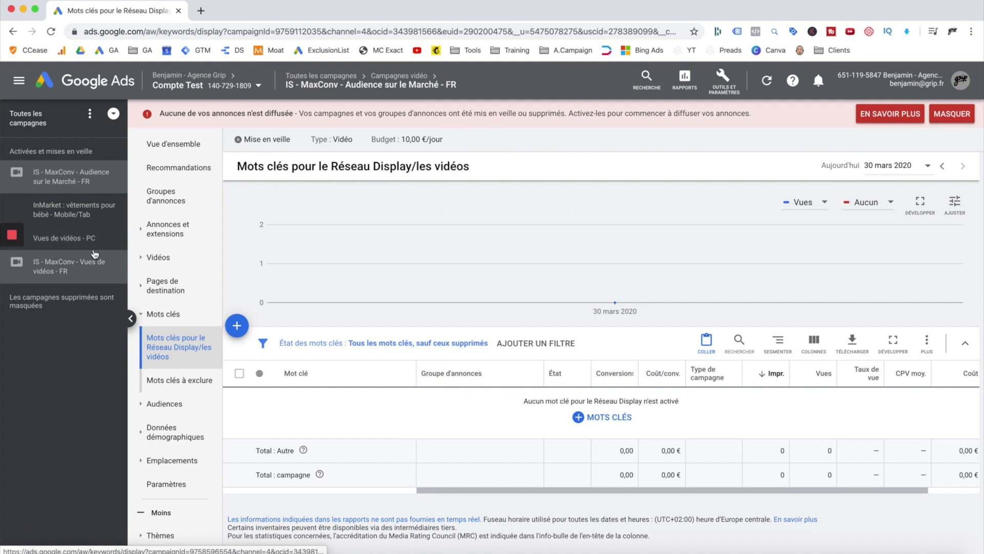
{"action": "scroll", "coordinate": [146, 272], "scroll_direction": "down", "scroll_amount": 1}
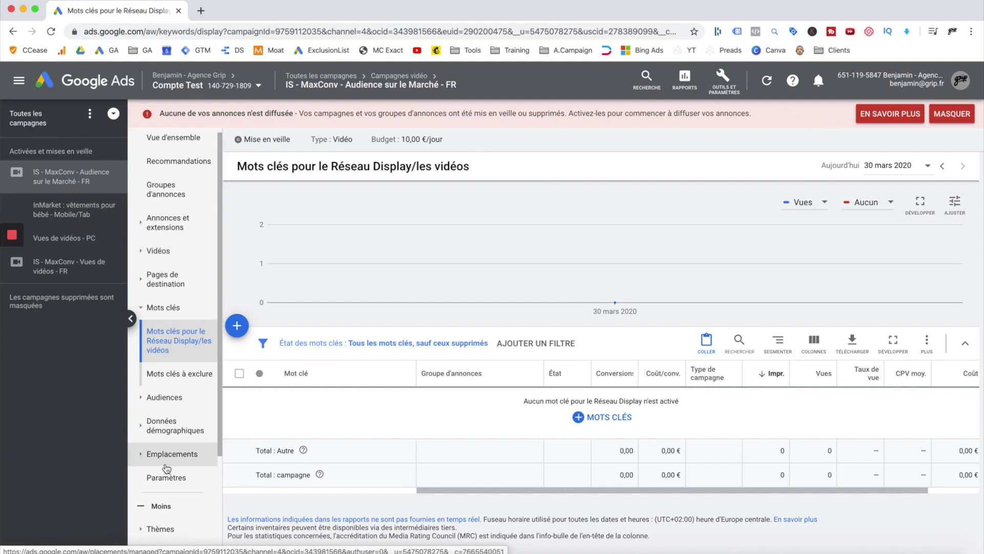
{"action": "scroll", "coordinate": [154, 475], "scroll_direction": "down", "scroll_amount": 1}
{"action": "scroll", "coordinate": [146, 477], "scroll_direction": "down", "scroll_amount": 2}
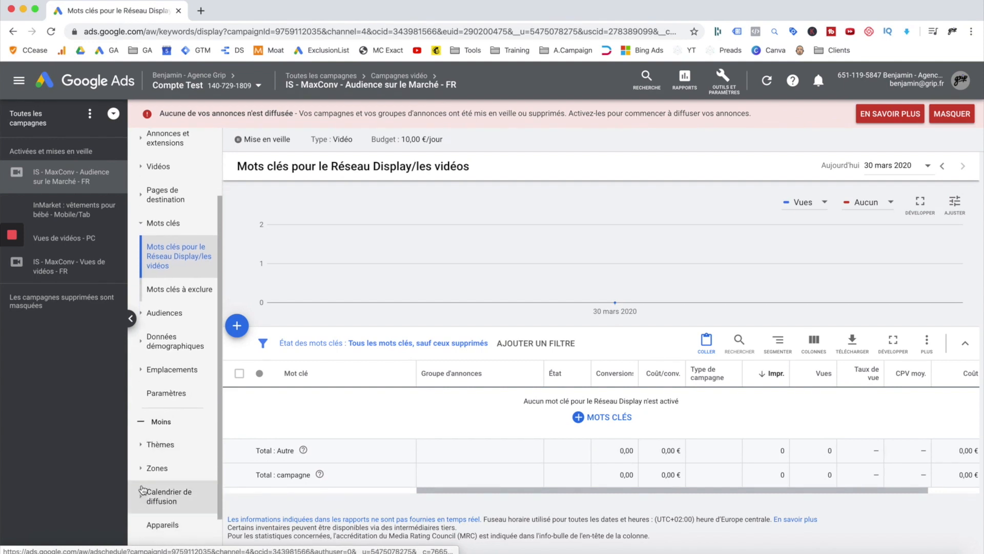
{"action": "left_click", "coordinate": [141, 452]}
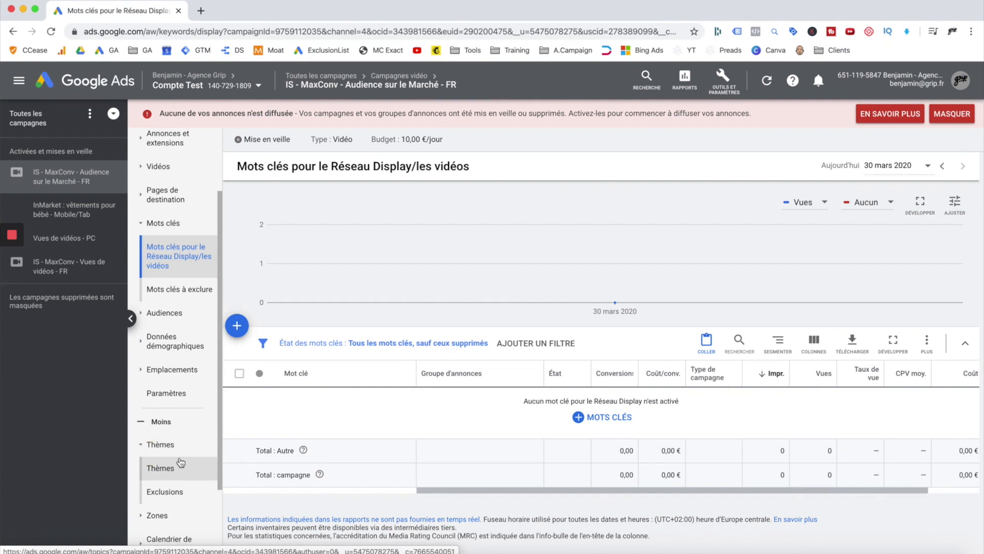
{"action": "left_click", "coordinate": [170, 492]}
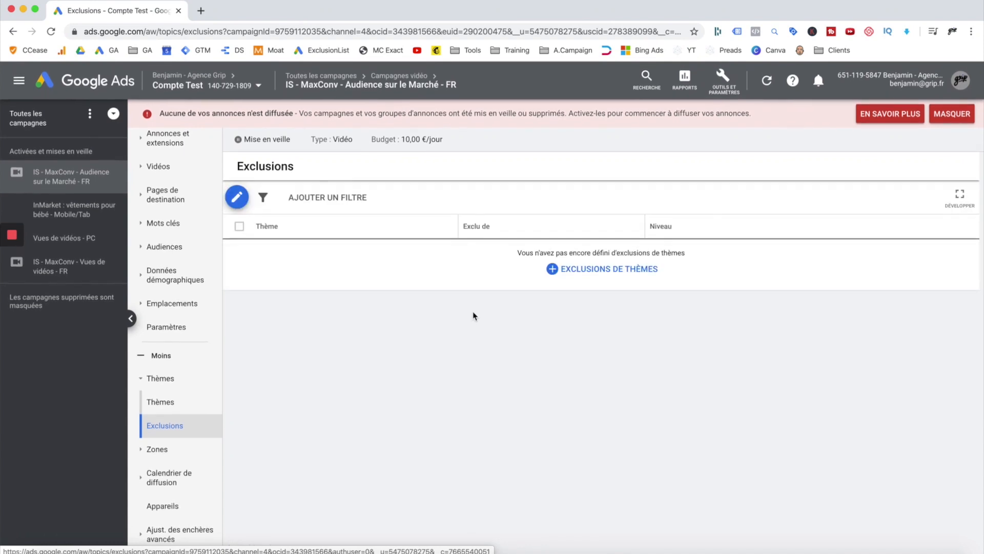
{"action": "left_click", "coordinate": [598, 274]}
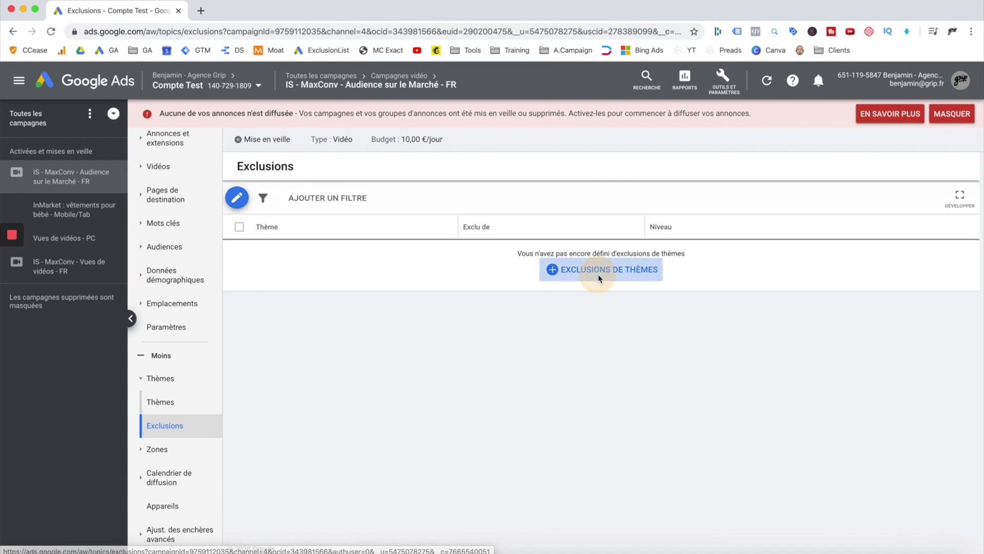
{"action": "left_click", "coordinate": [273, 251]}
{"action": "left_click", "coordinate": [270, 252]}
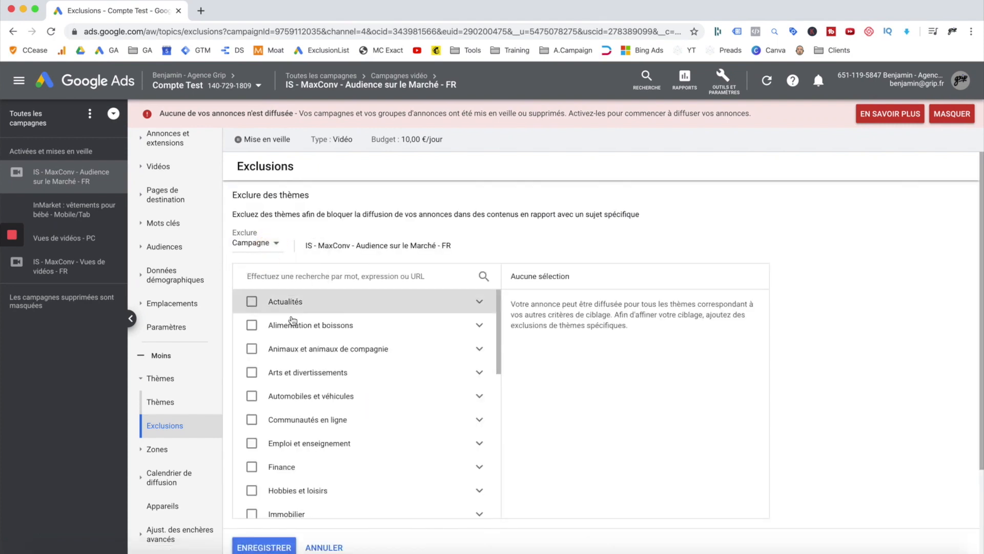
- Exclude the Arts et divertissements subtopics "Bandes dessinées et animations" and "Musique et audio" from the campaign and save
{"action": "left_click", "coordinate": [479, 359]}
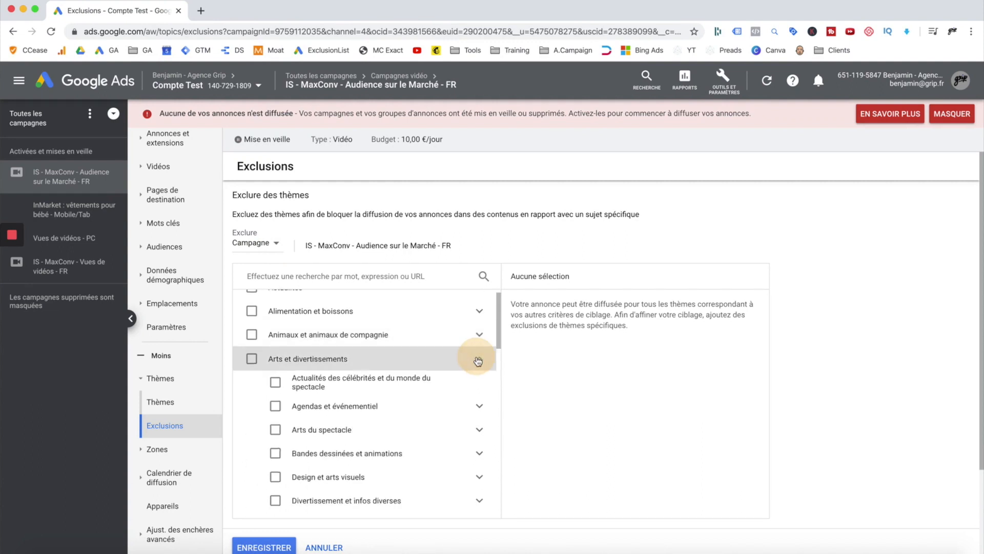
{"action": "scroll", "coordinate": [419, 389], "scroll_direction": "down", "scroll_amount": 3}
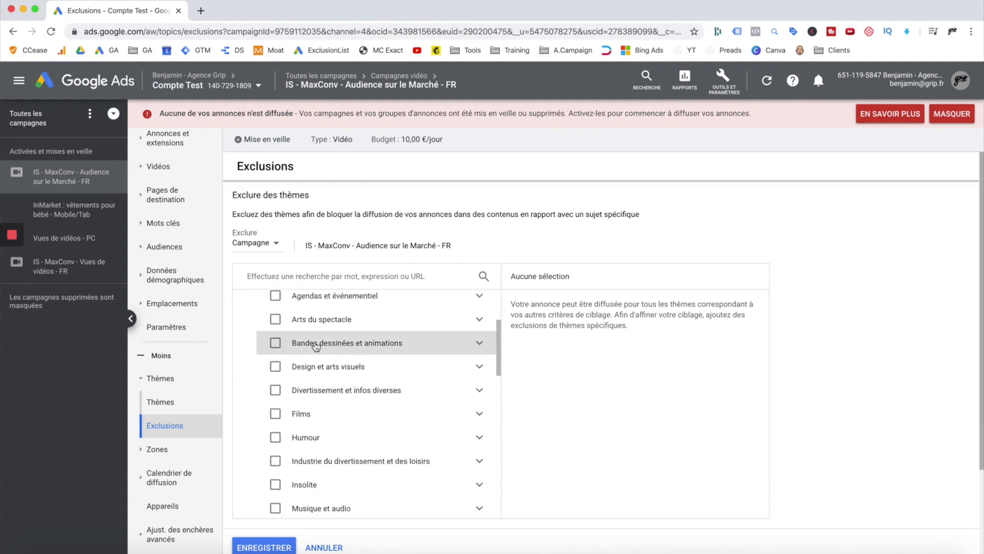
{"action": "left_click", "coordinate": [275, 343]}
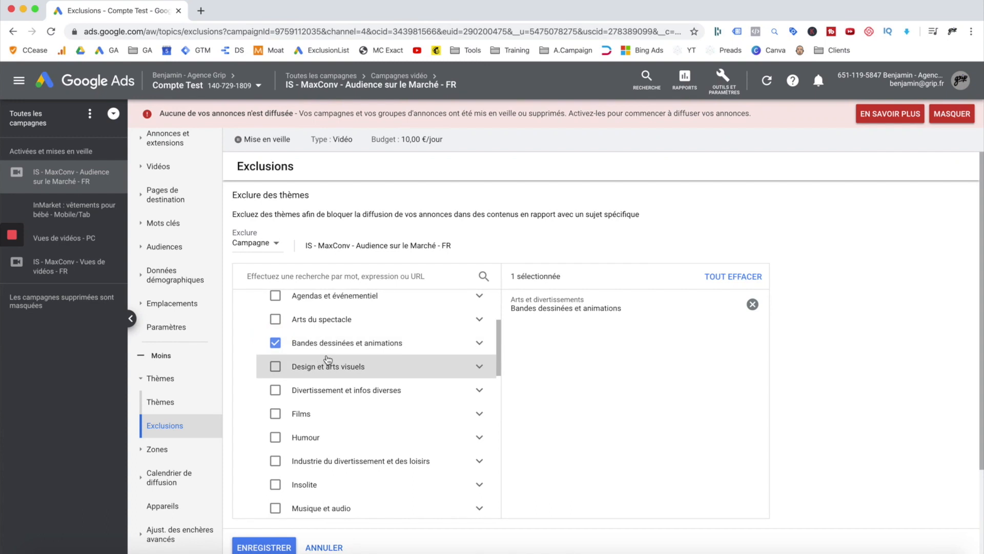
{"action": "scroll", "coordinate": [328, 358], "scroll_direction": "down", "scroll_amount": 2}
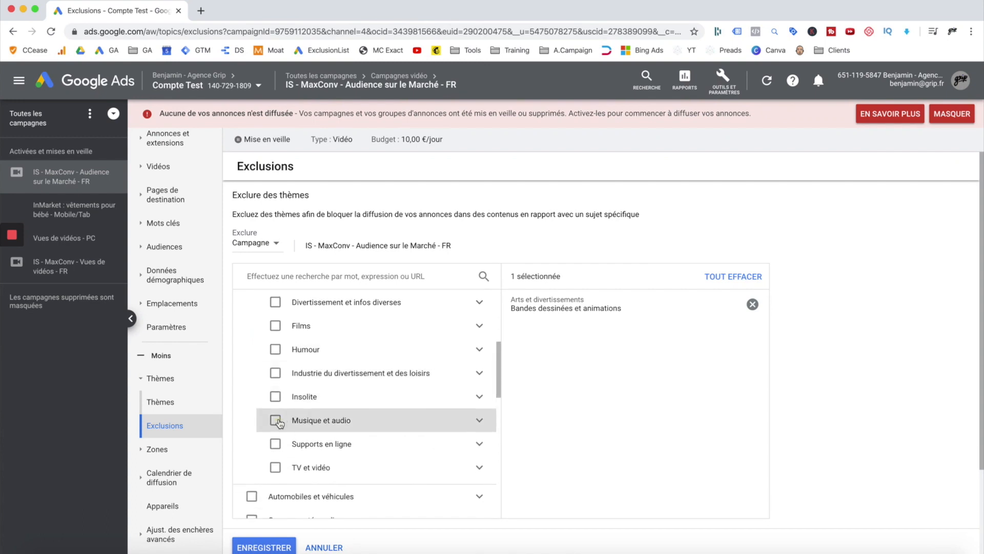
{"action": "left_click", "coordinate": [276, 421]}
{"action": "scroll", "coordinate": [277, 421], "scroll_direction": "down", "scroll_amount": 3}
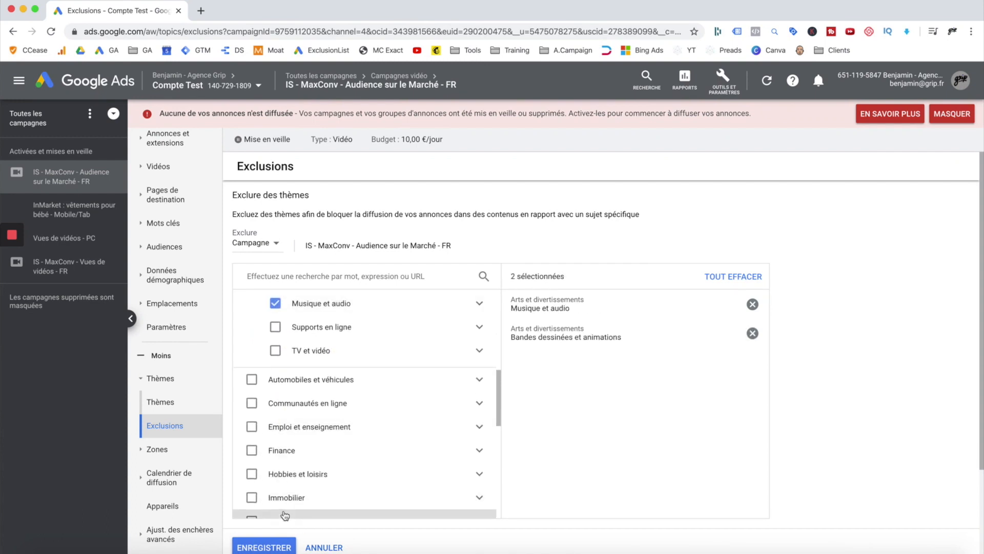
{"action": "left_click", "coordinate": [268, 545]}
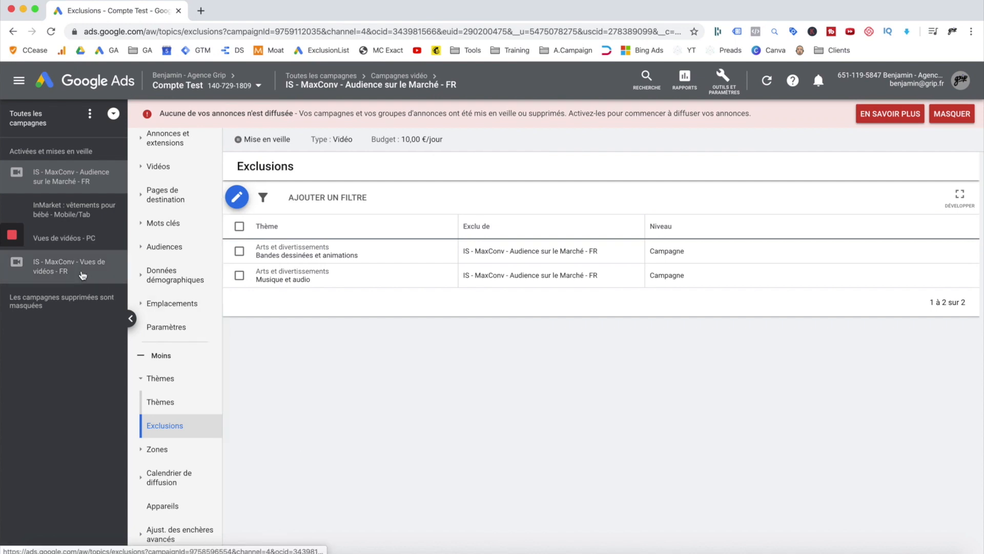
- Activate the paused campaign "IS - MaxConv - Vues de vidéos - FR" from the list of all campaigns
{"action": "left_click", "coordinate": [30, 118]}
{"action": "left_click", "coordinate": [161, 188]}
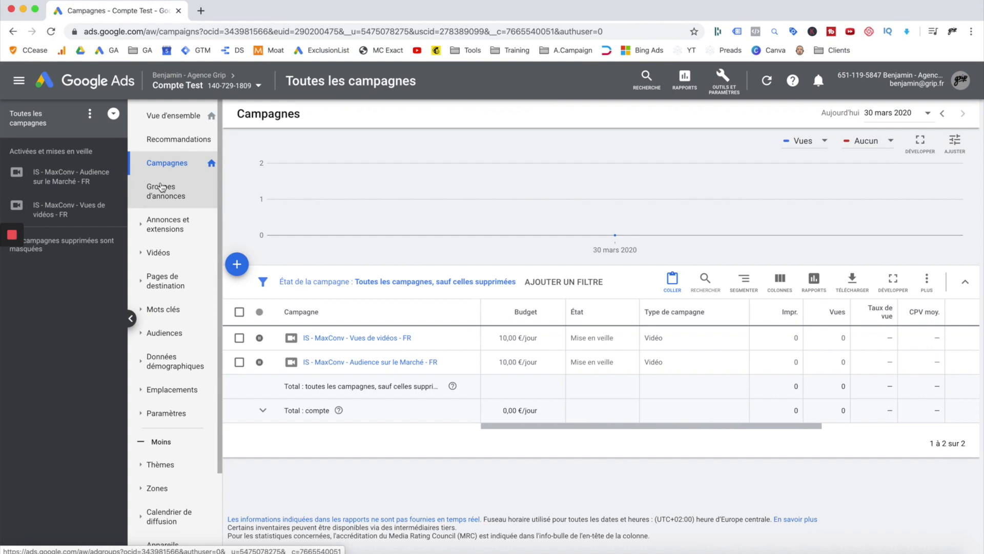
{"action": "left_click", "coordinate": [260, 338]}
{"action": "left_click", "coordinate": [267, 345]}
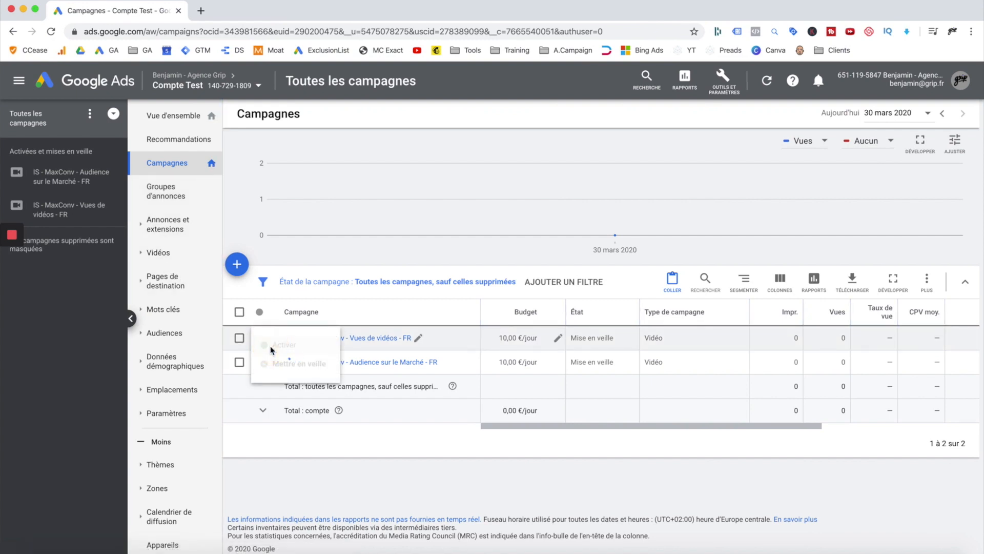